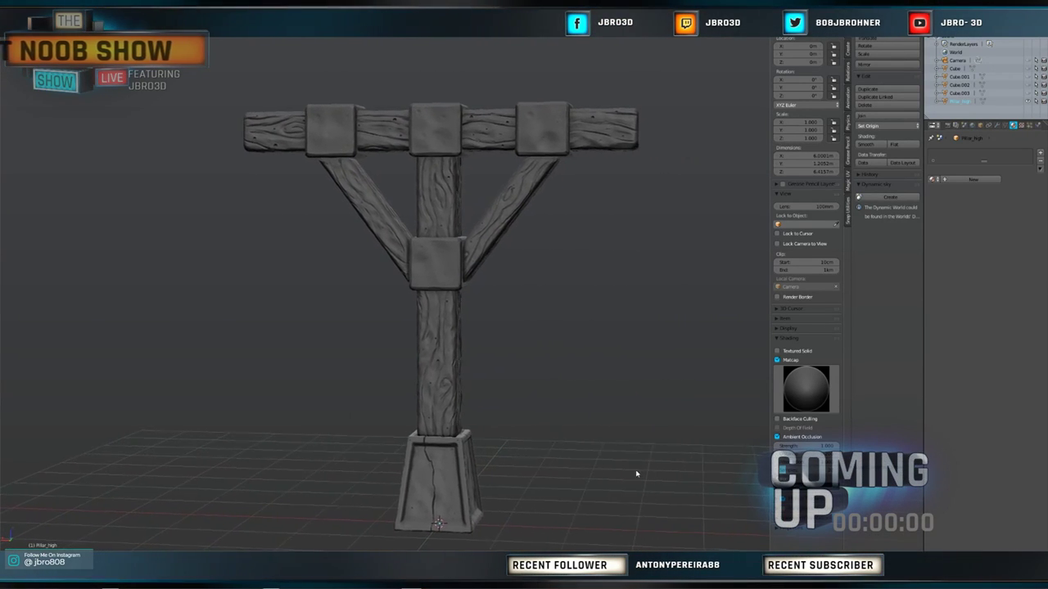
Step: Zoom in on the high-poly wood-plank and stone wall in Tiling_Wall2.blend
scroll(635, 473, up, 5)
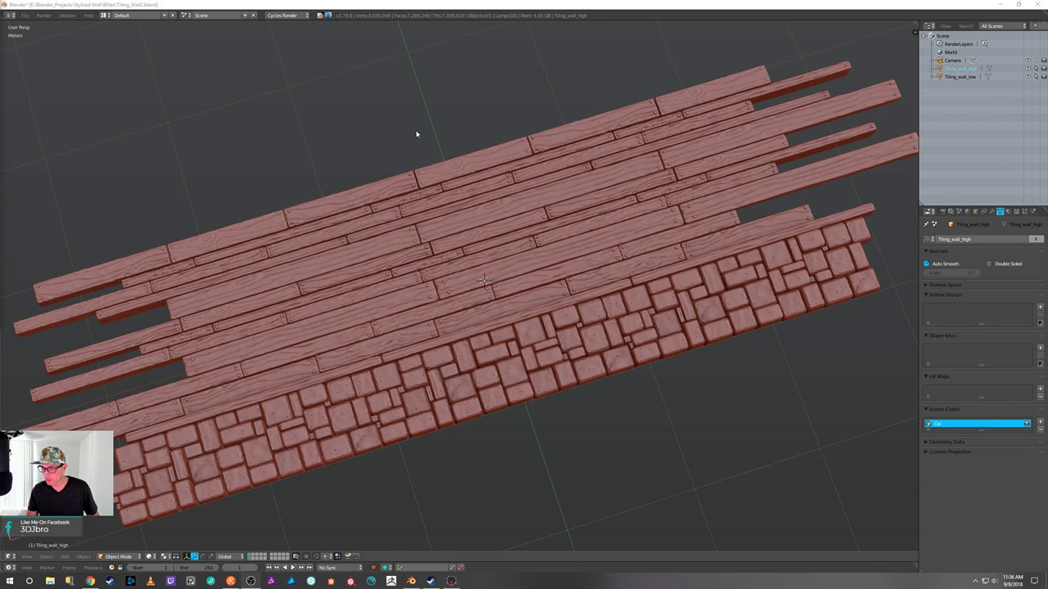
Step: Switch the viewport to a Top Ortho view of the wall
key(q)
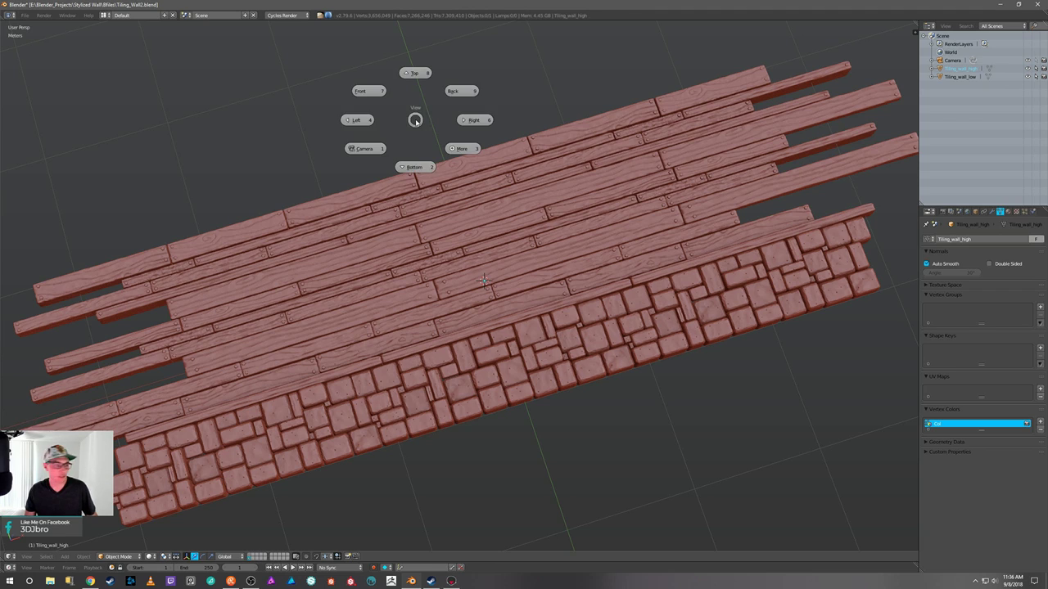
click(419, 75)
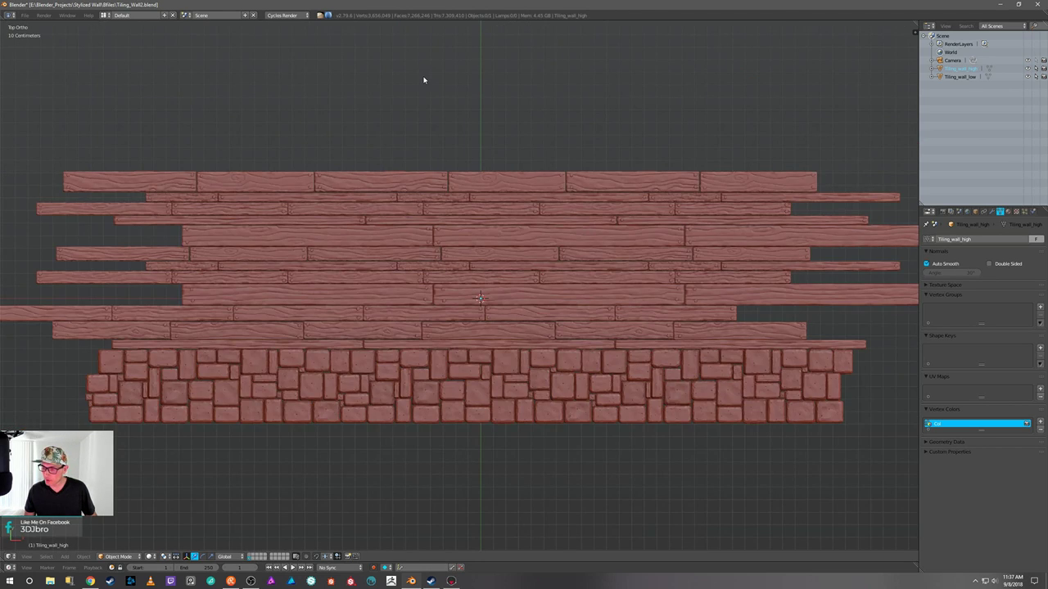
shift+scroll(529, 108, down, 3)
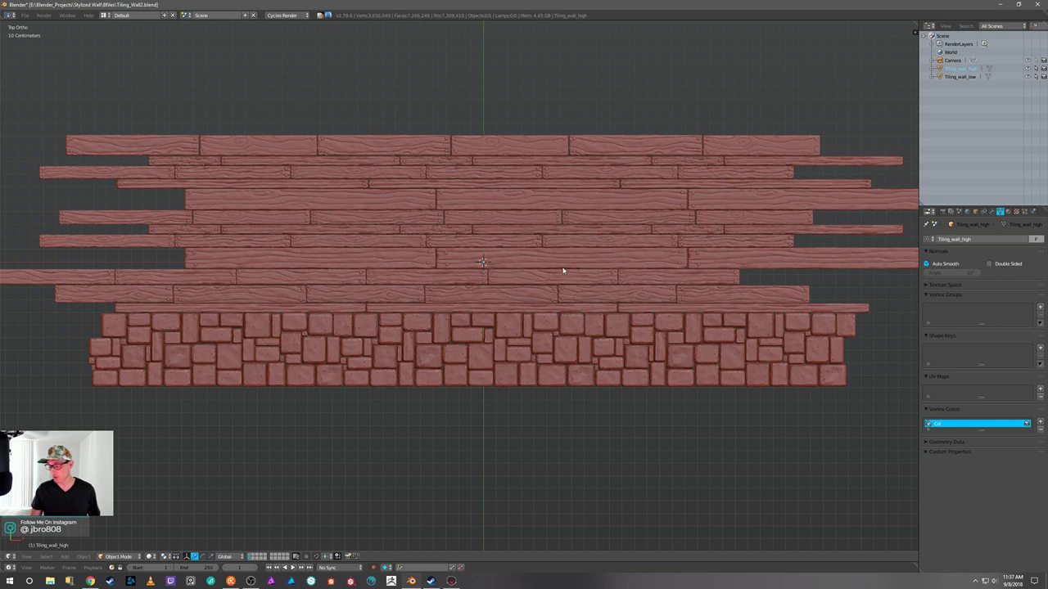
Step: Try the red and beige matcaps, then settle on the dark grey matcap
key(n)
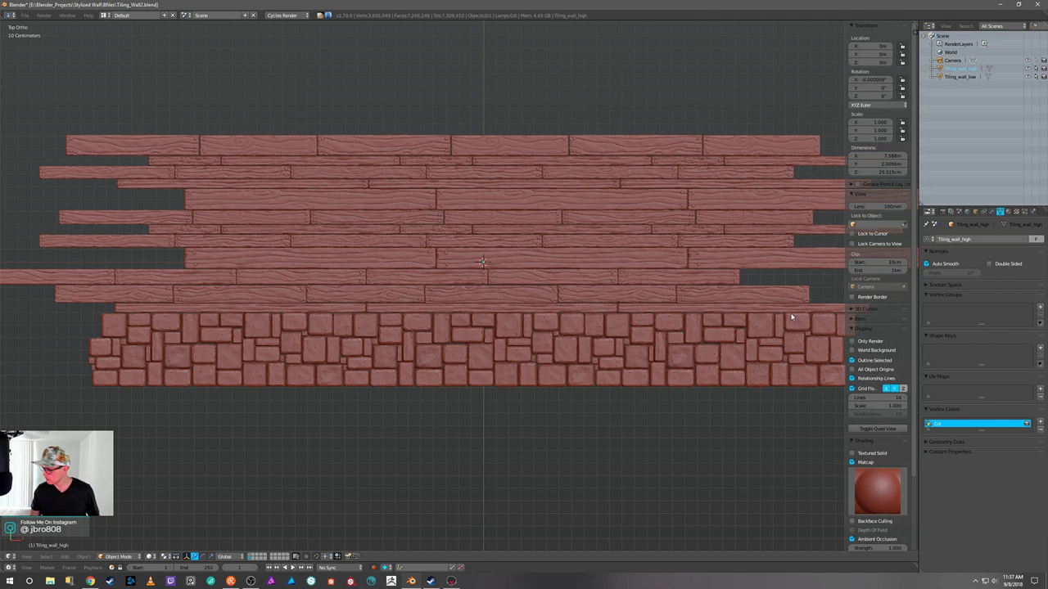
click(869, 484)
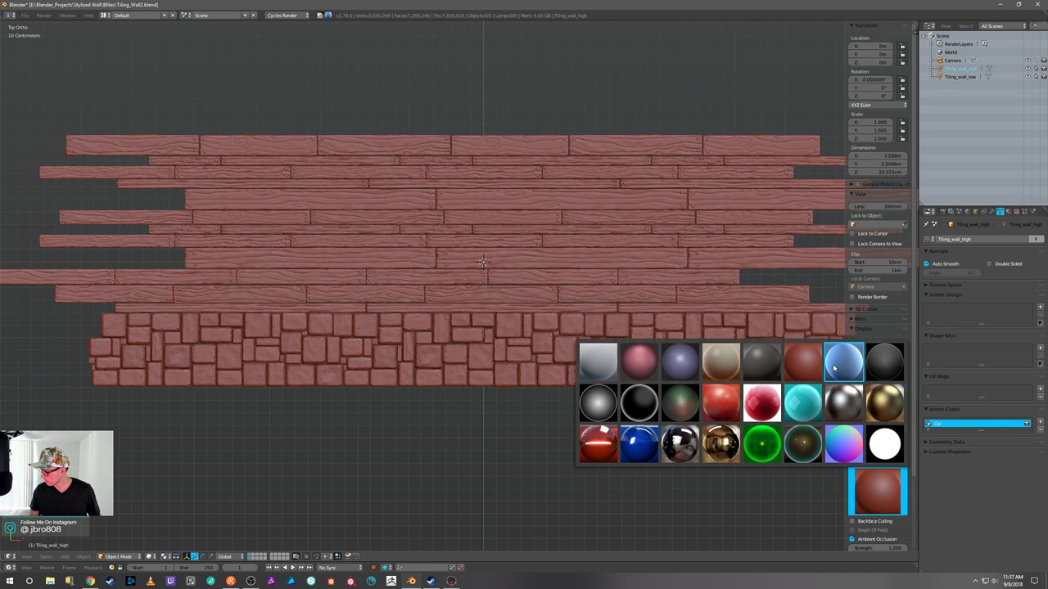
click(722, 402)
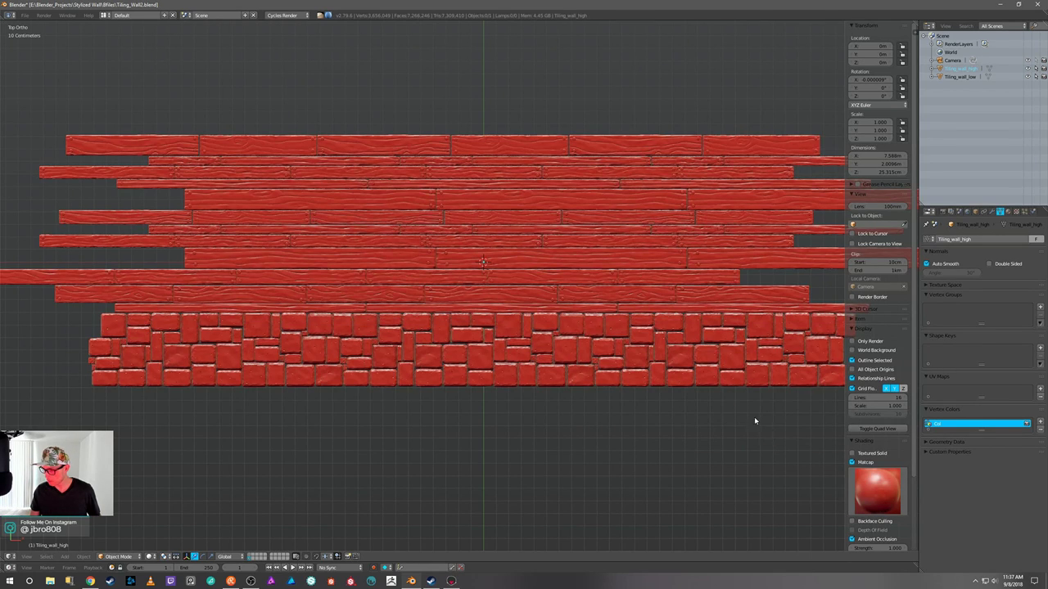
click(877, 490)
click(733, 372)
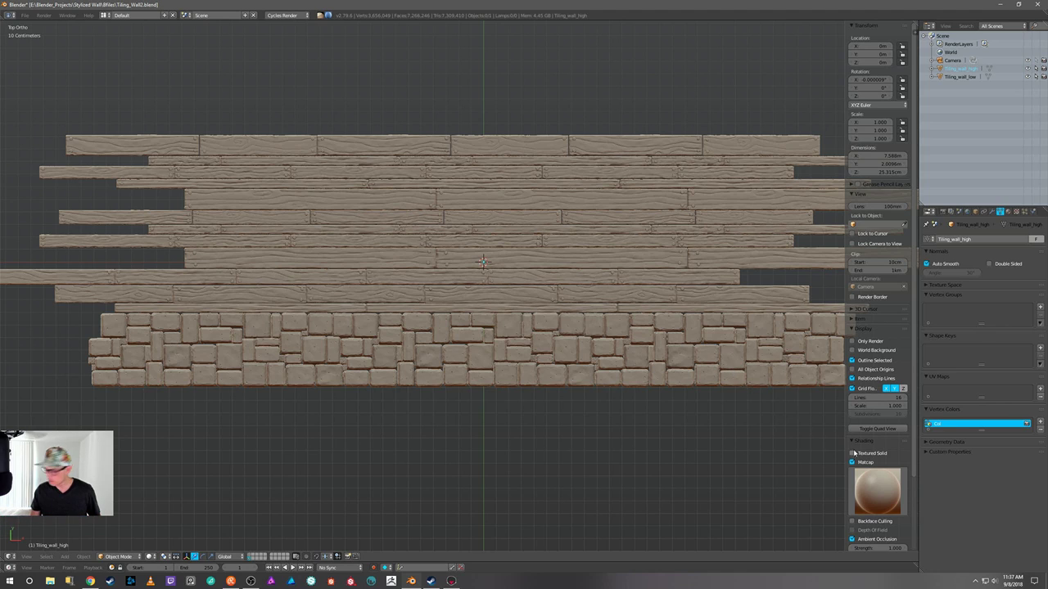
click(877, 489)
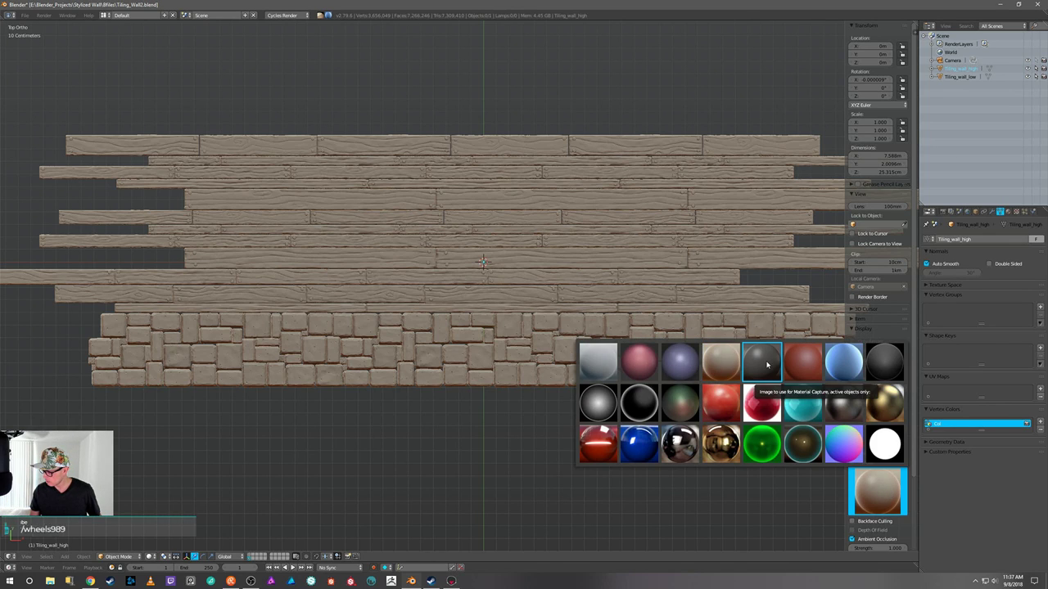
click(764, 365)
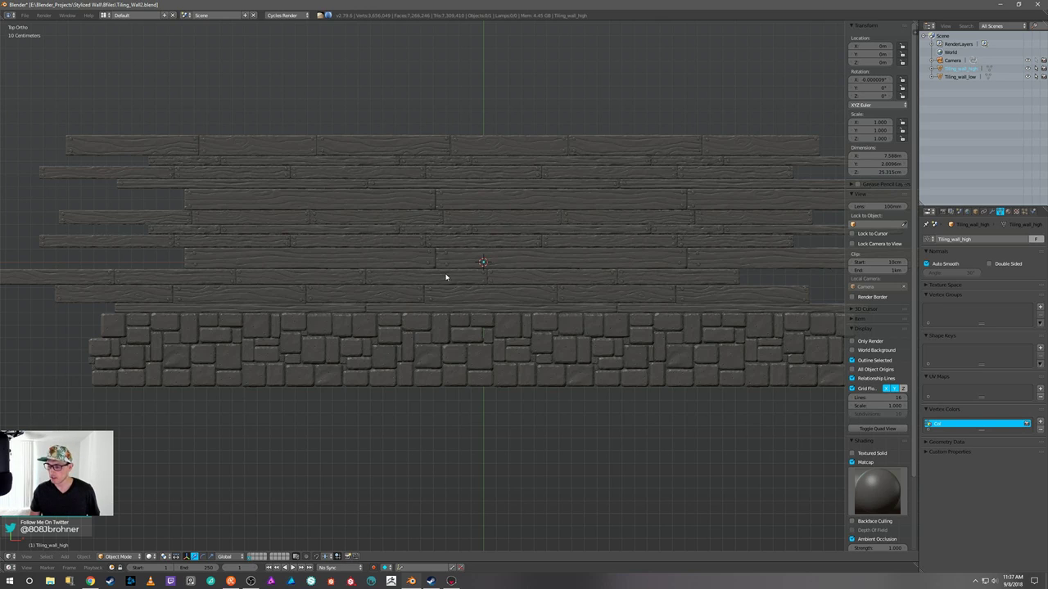
Step: Compare the low-poly Tiling_wall_low plane with the high-poly layer, then switch to Marmoset Toolbag
click(251, 557)
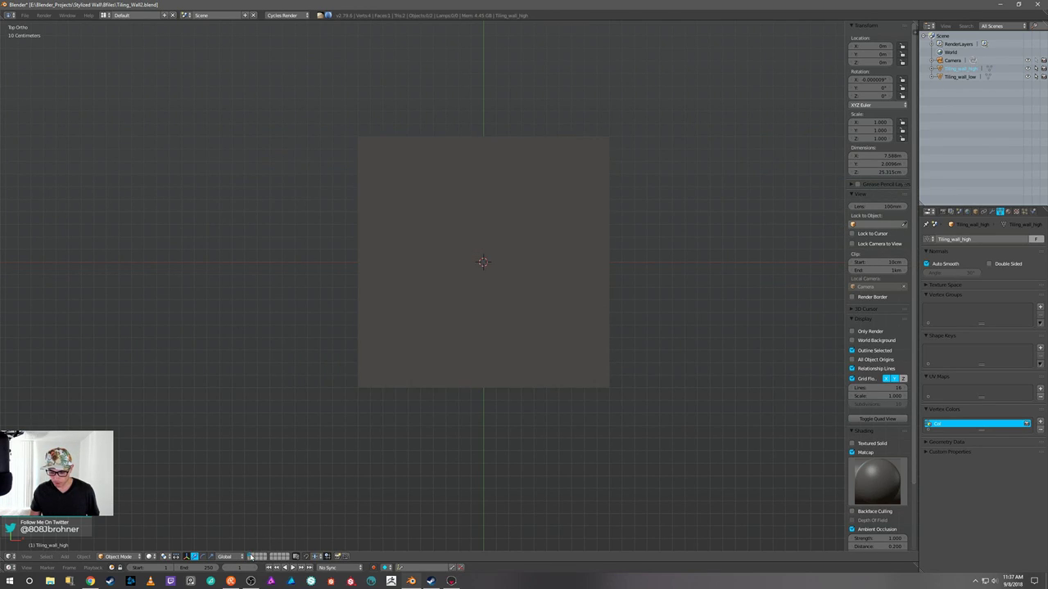
right_click(487, 360)
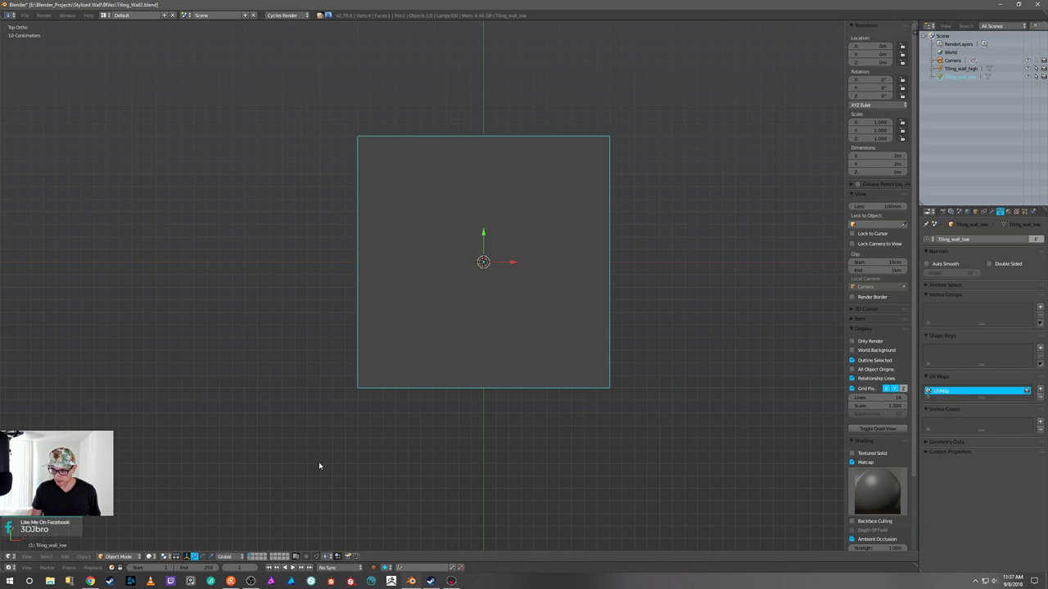
key(a)
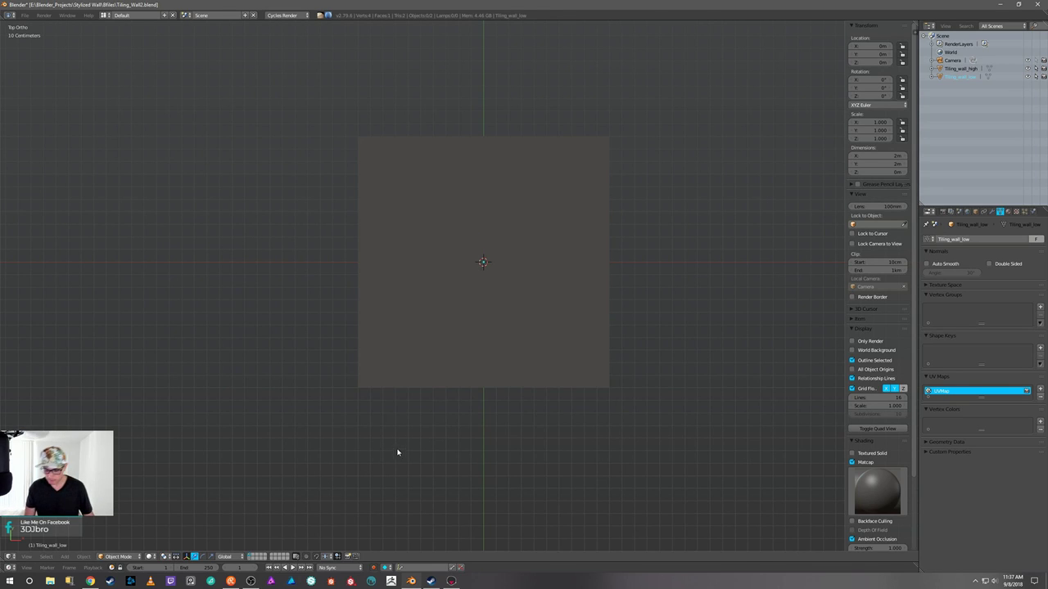
shift+click(251, 560)
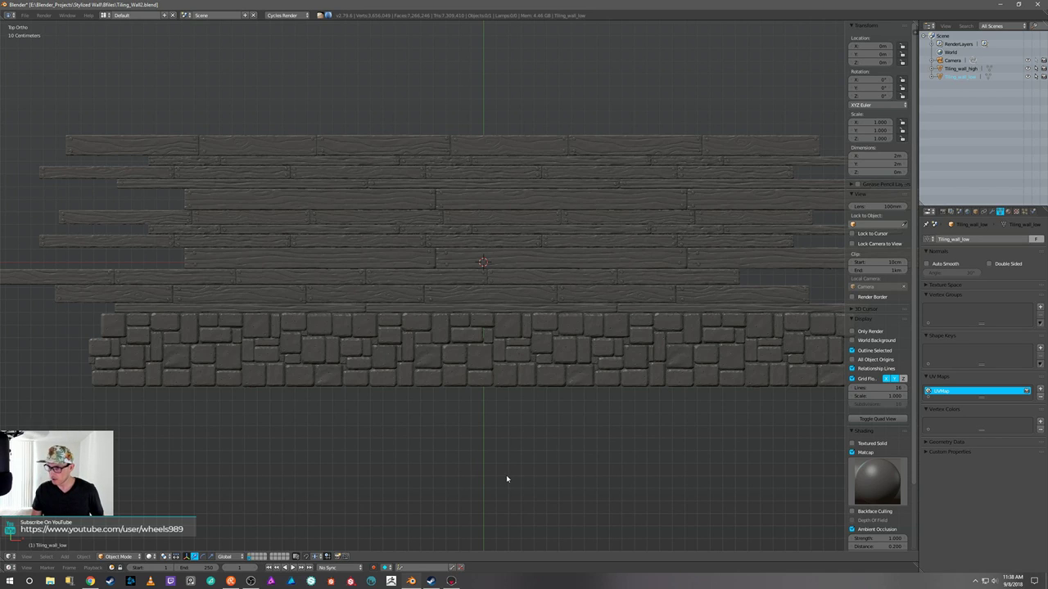
click(453, 582)
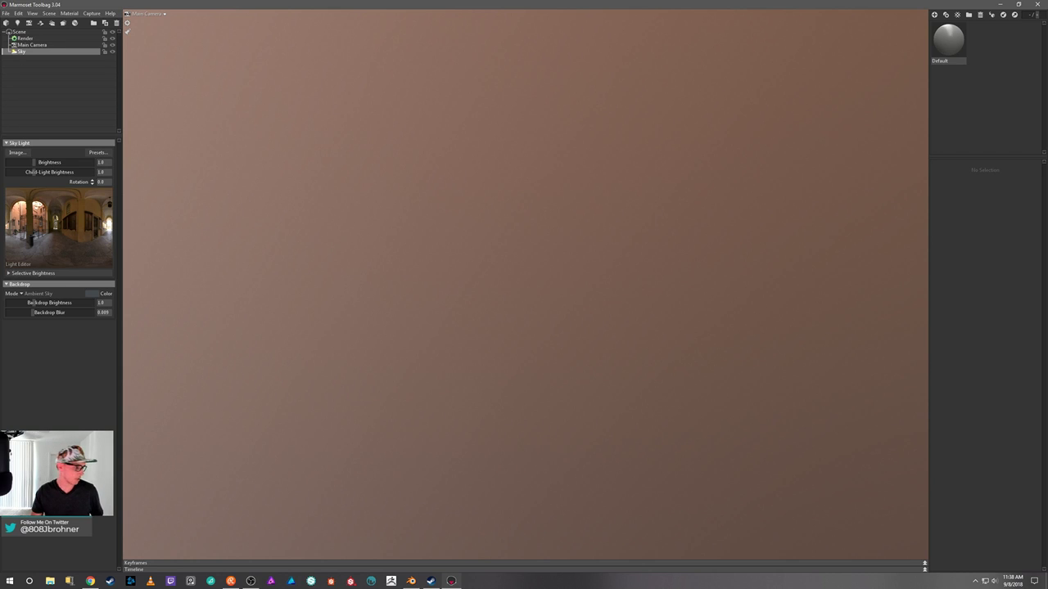
Step: Open a File Explorer window, move it aside, and go back to Blender
key(super+e)
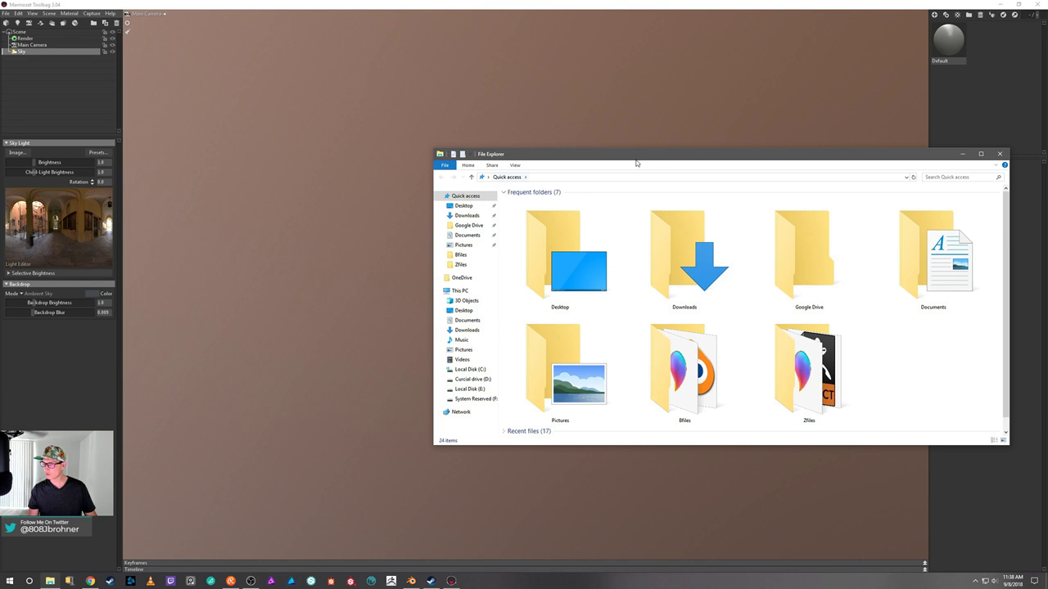
drag(679, 159, 0, 147)
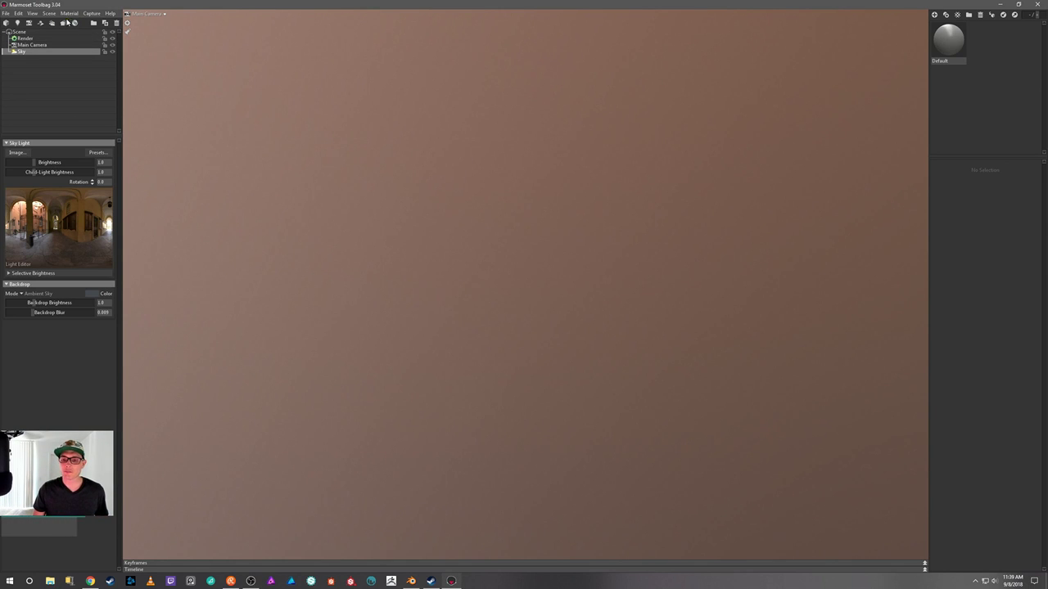
click(411, 581)
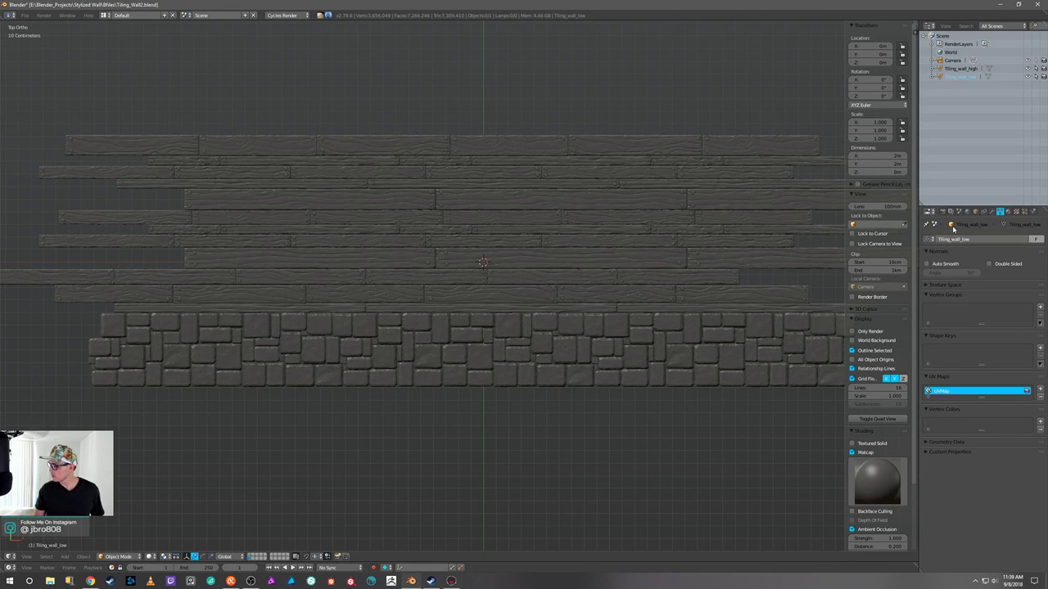
Step: Hide Tiling_wall_high, select Tiling_wall_low, and return to Marmoset Toolbag
click(976, 212)
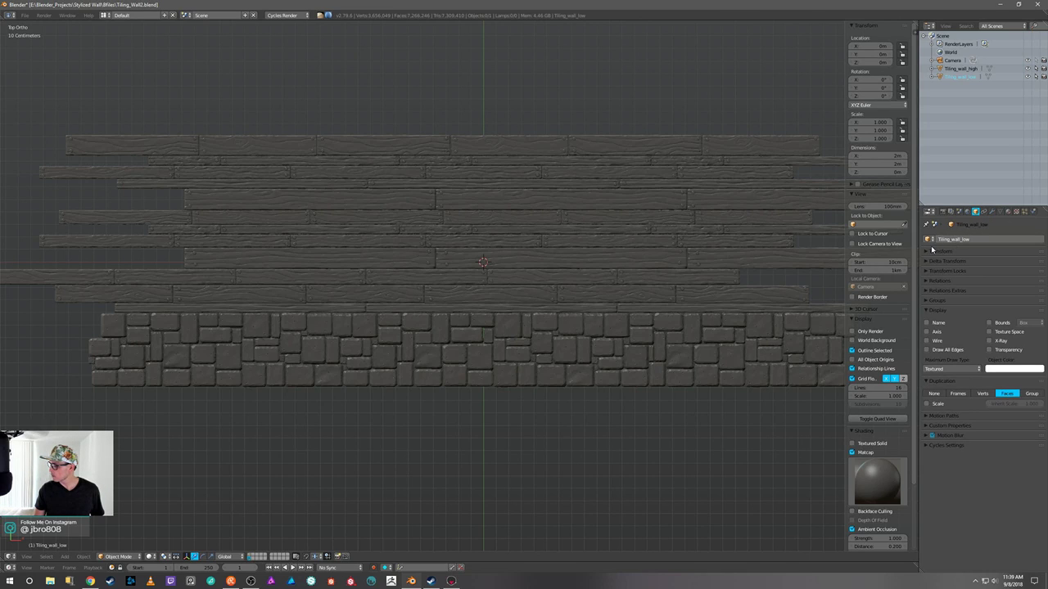
right_click(598, 299)
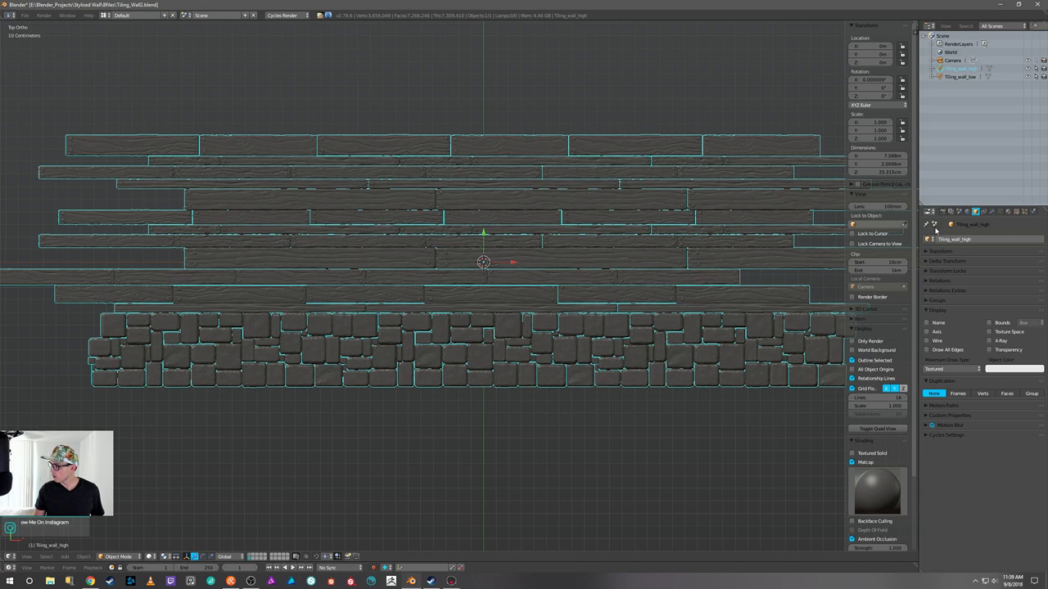
key(h)
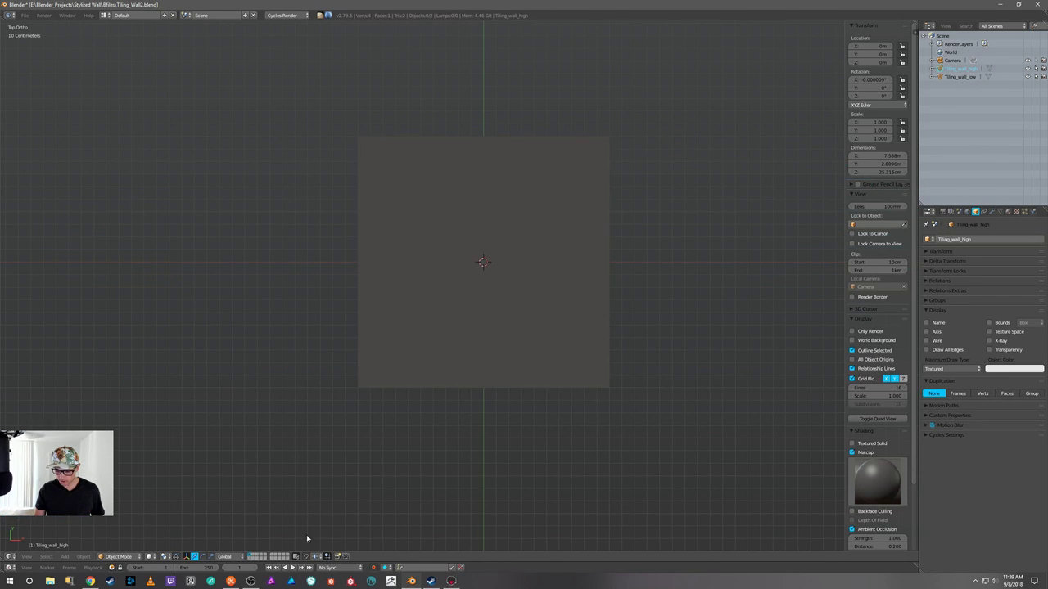
right_click(562, 344)
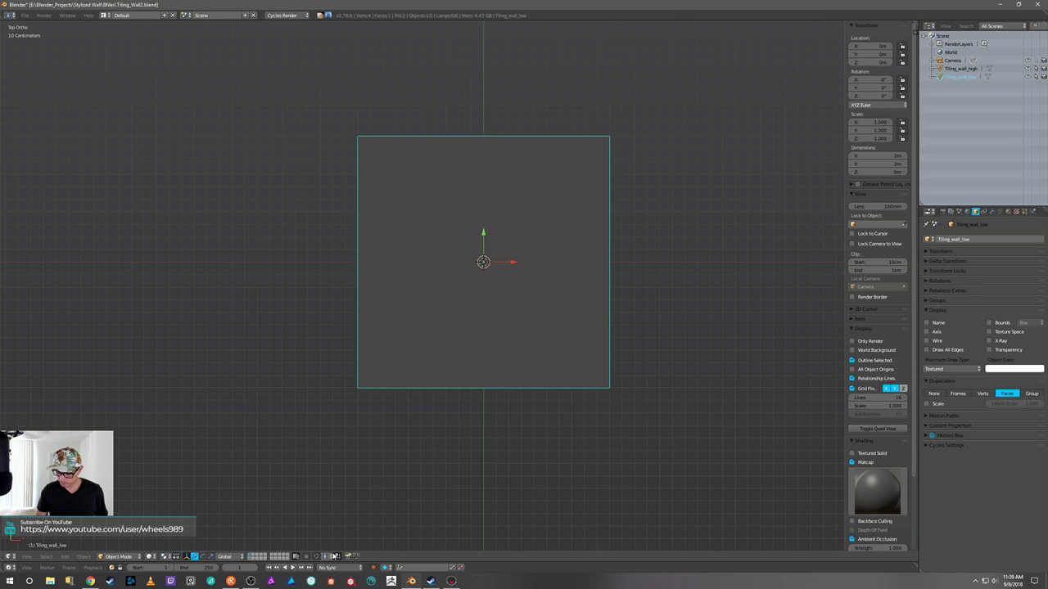
click(453, 582)
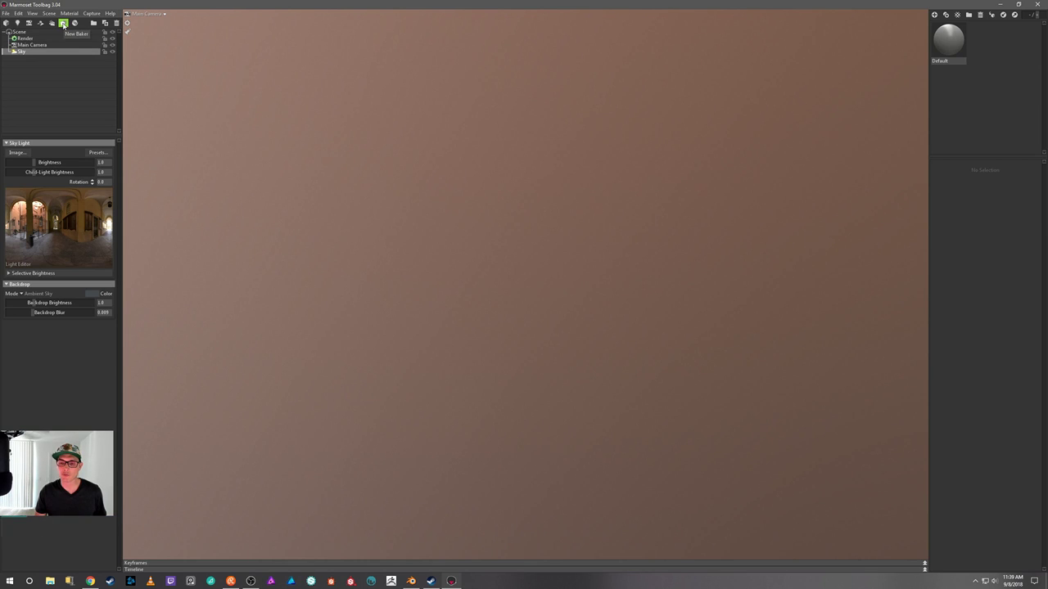
Step: Create Baker 1 and load Tiling_Wall_high and Tiling_Wall_low FBX files from Stylized Wall\Bfiles
click(63, 24)
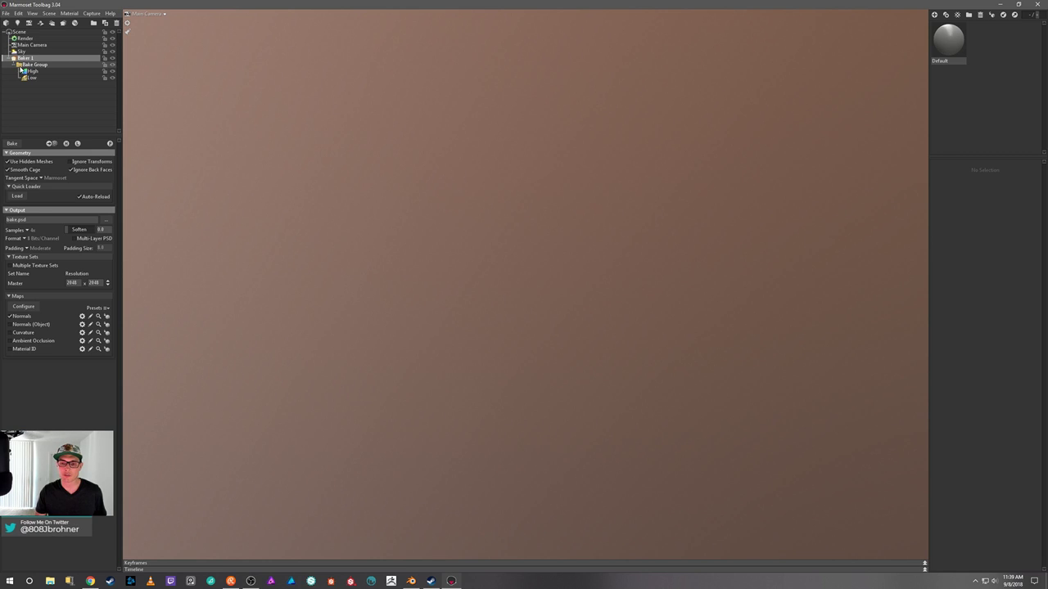
click(18, 197)
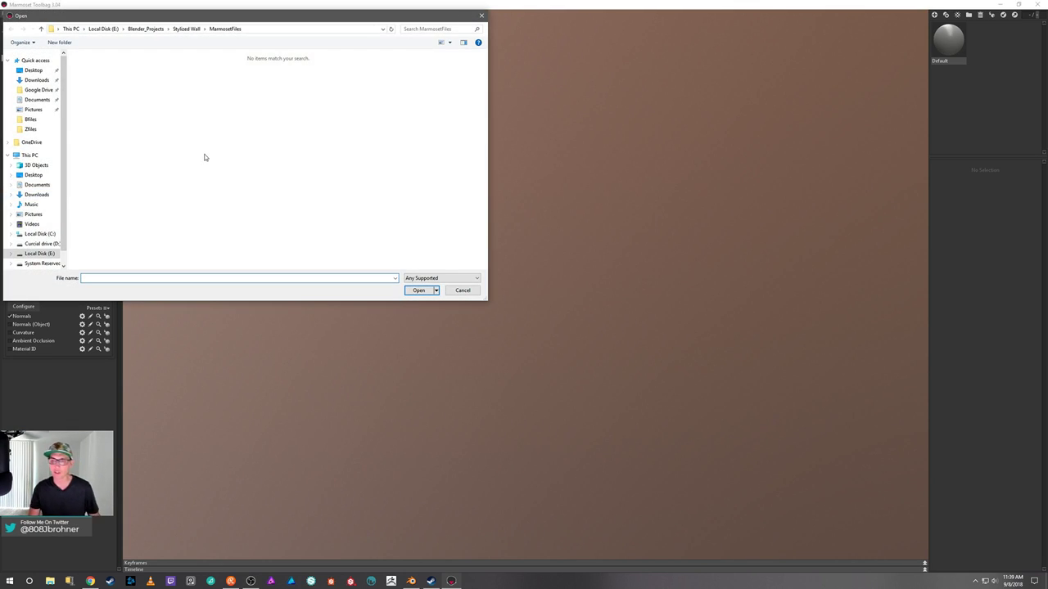
click(187, 29)
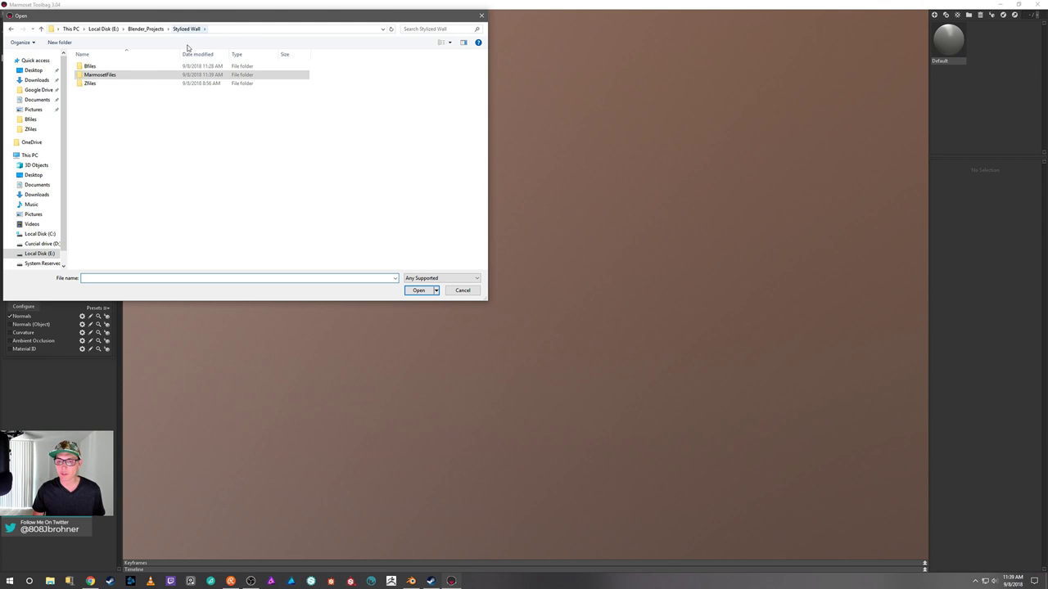
double_click(145, 67)
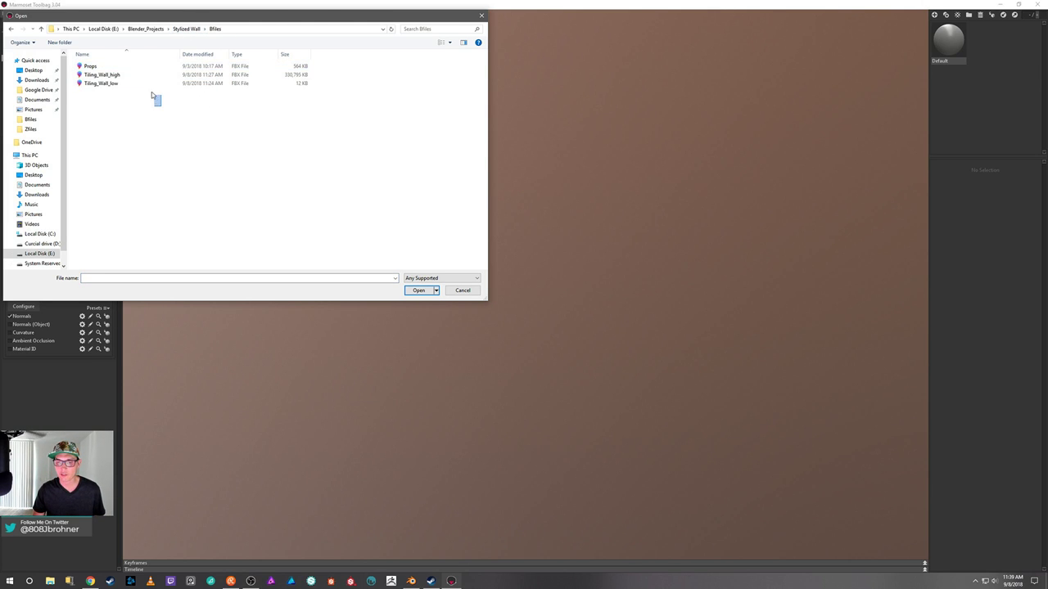
drag(152, 97, 117, 80)
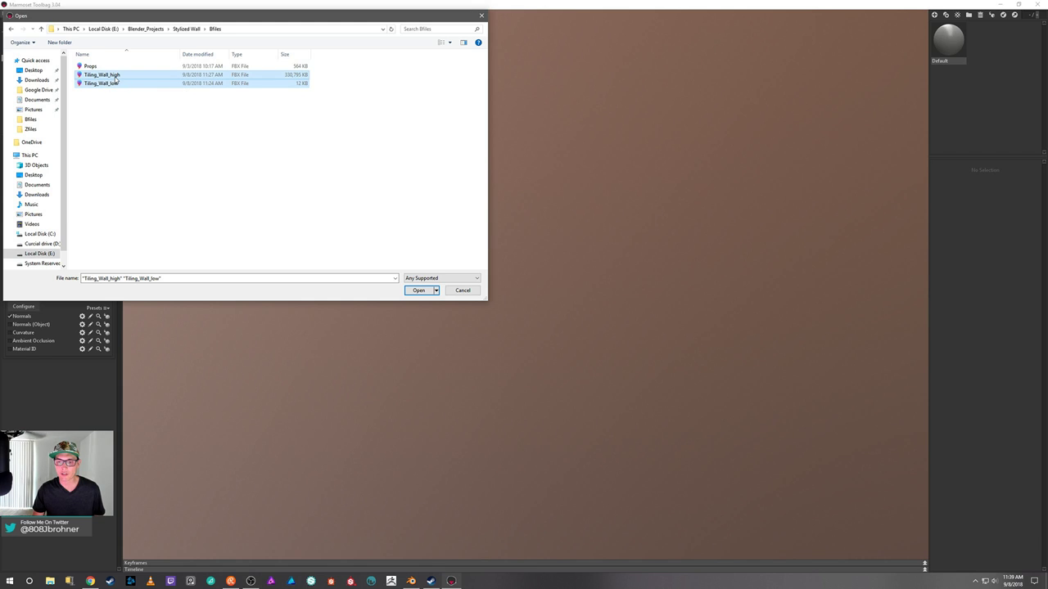
click(417, 291)
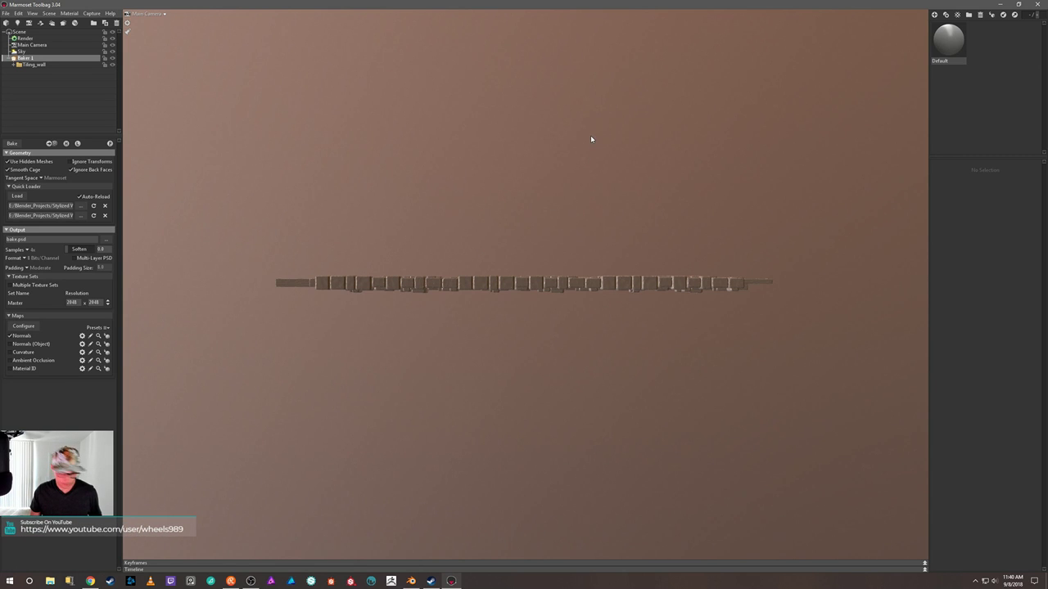
drag(591, 140, 622, 291)
scroll(788, 175, up, 5)
scroll(789, 226, down, 2)
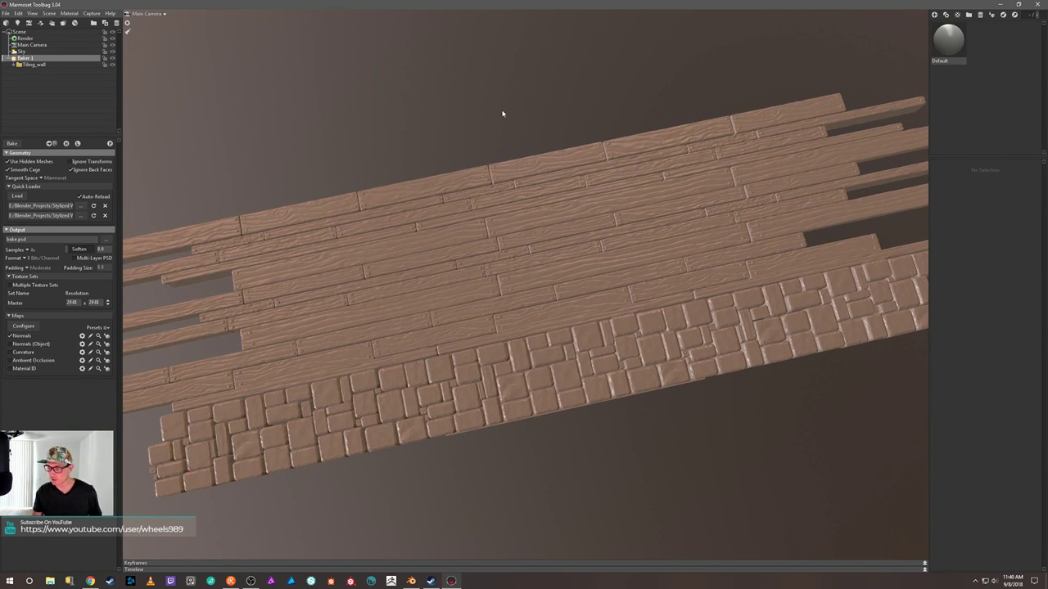
mouse_move(502, 113)
mouse_down()
mouse_move(496, 124)
mouse_move(509, 107)
mouse_move(507, 117)
mouse_up()
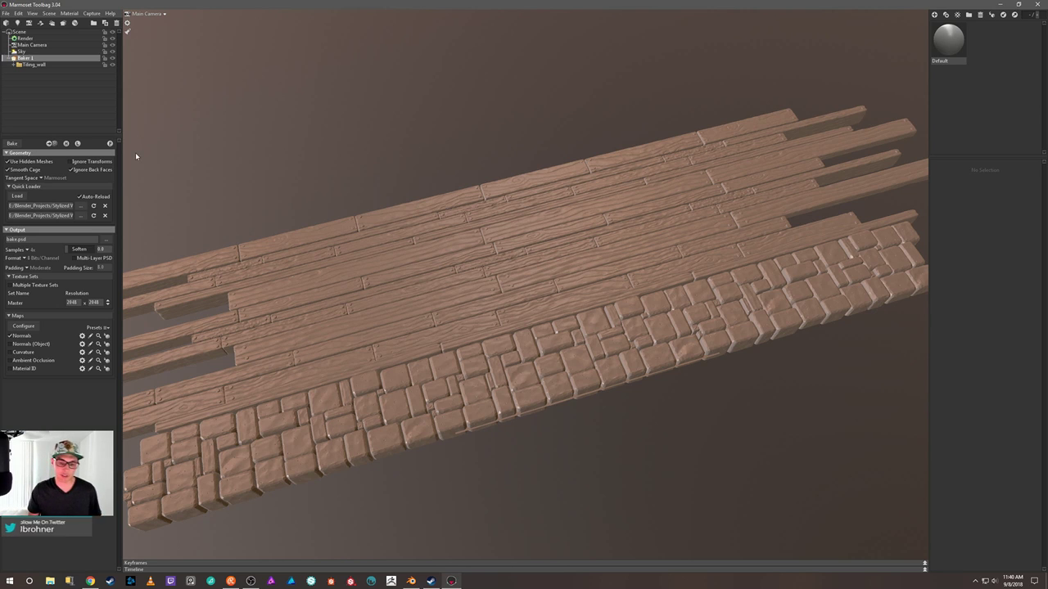
drag(326, 137, 369, 141)
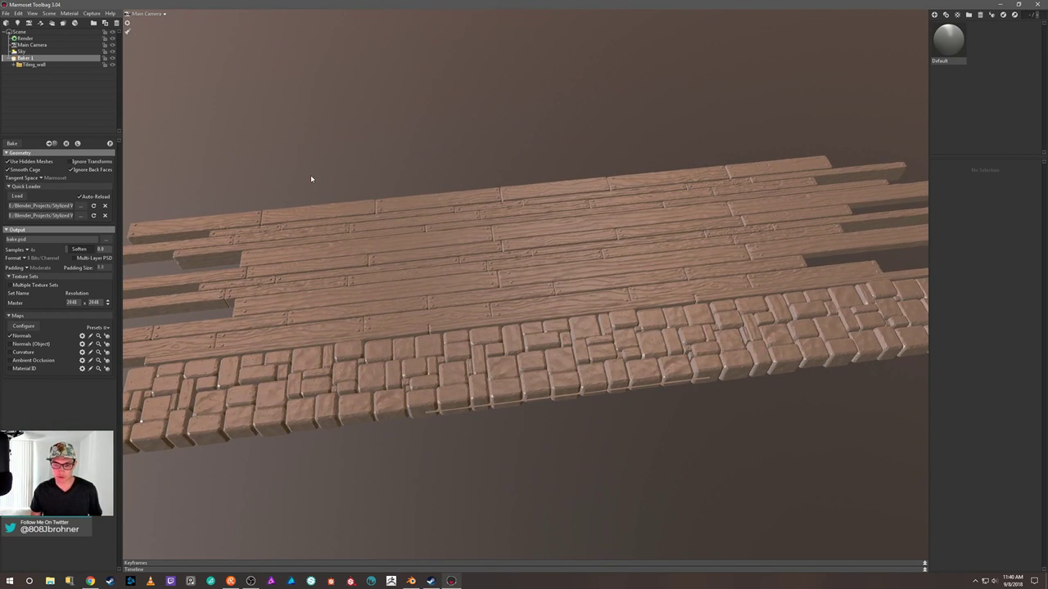
drag(483, 219, 513, 150)
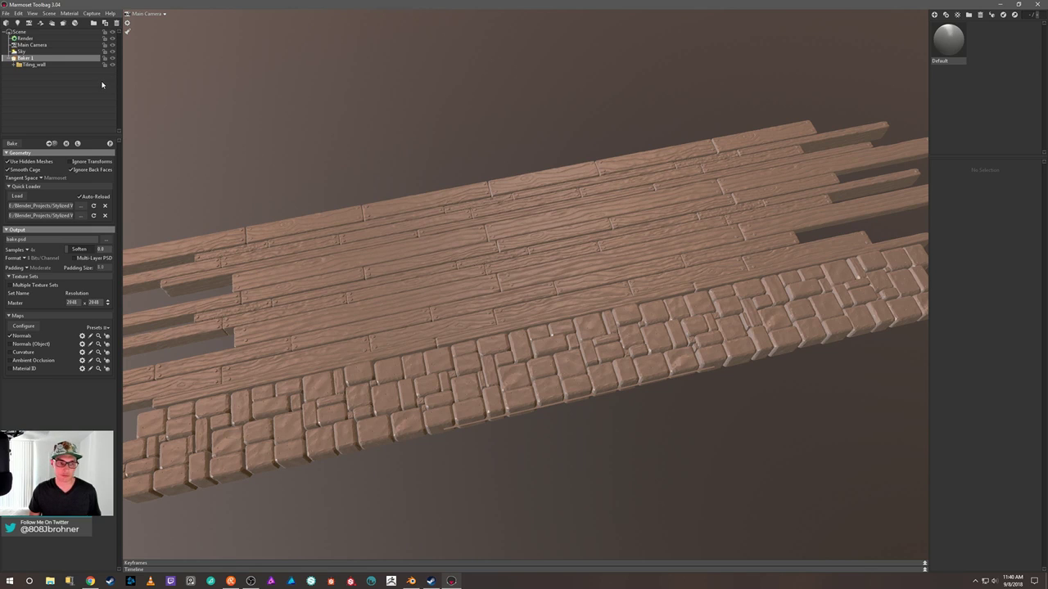
click(14, 64)
Step: Raise the Low mesh's Cage Max Offset so the cage encloses the wall detail
click(39, 86)
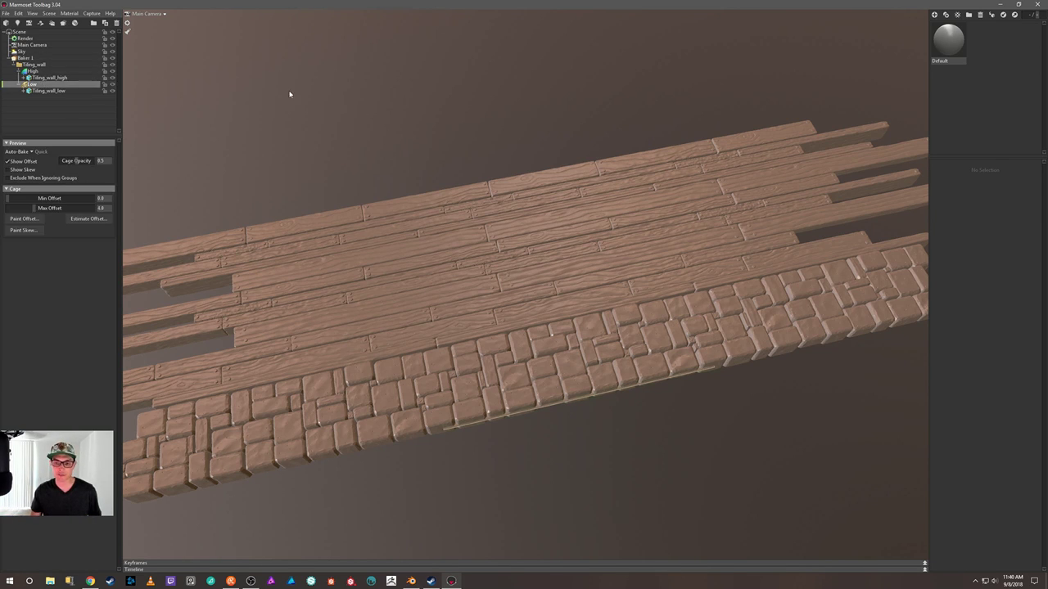
drag(343, 115, 398, 133)
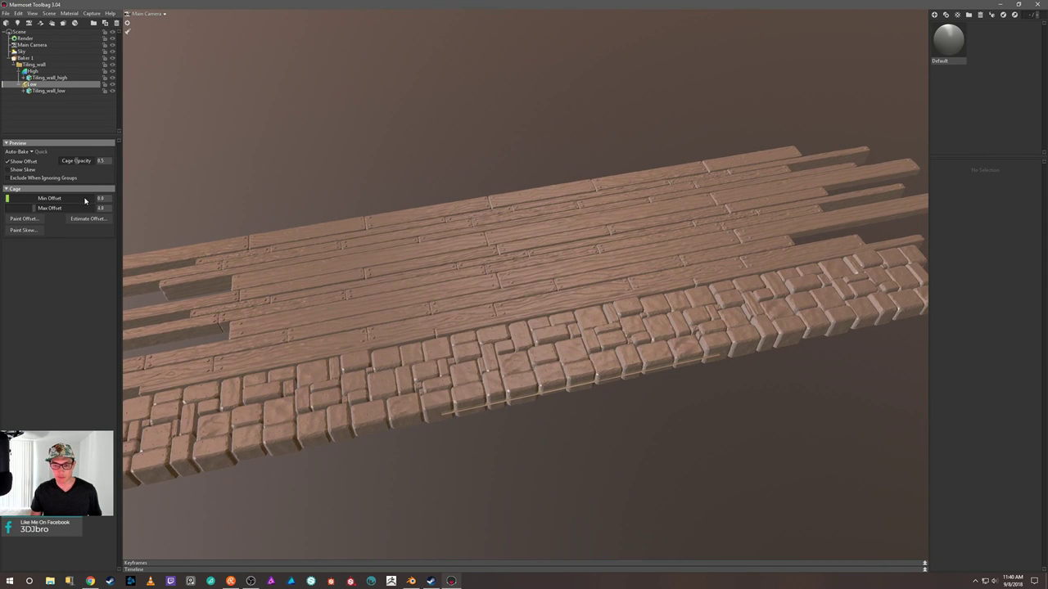
drag(367, 164, 414, 155)
drag(510, 139, 491, 124)
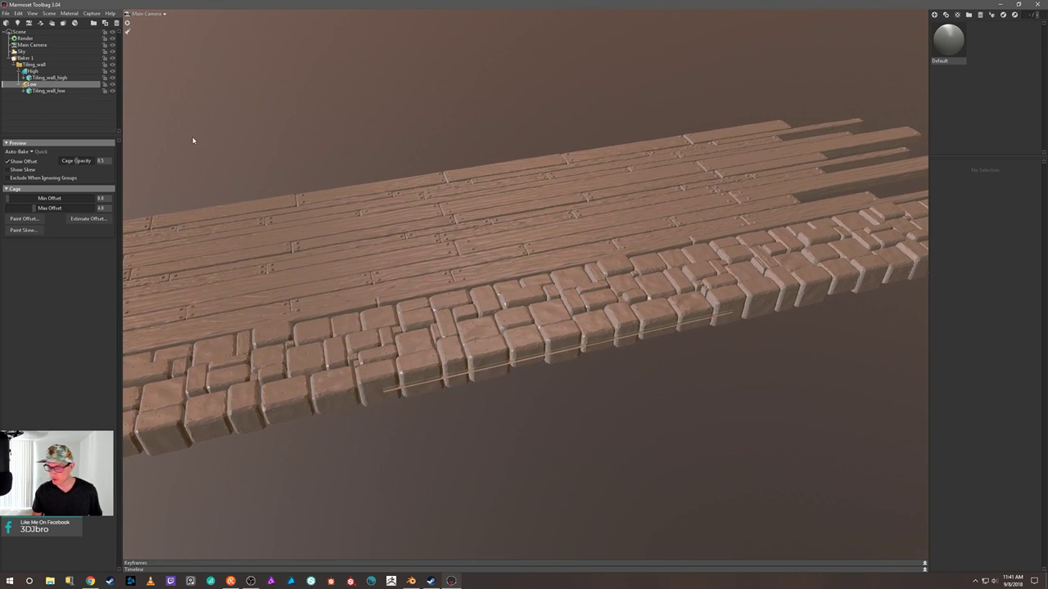
drag(33, 210, 52, 214)
Step: Set the bake output path to MarmosetFiles\Tiling_wall
key(ctrl+b)
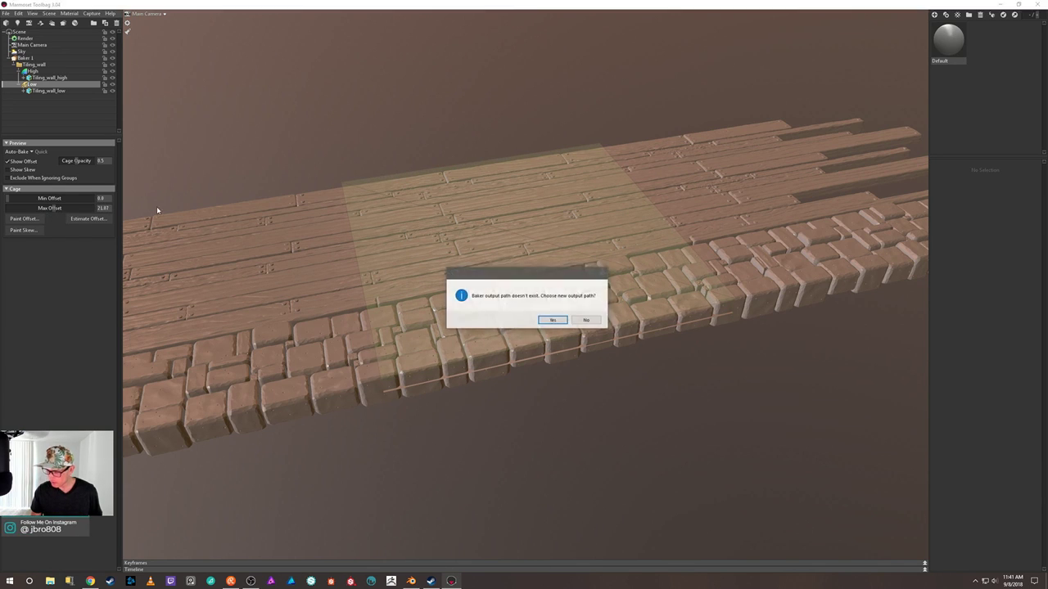
click(553, 321)
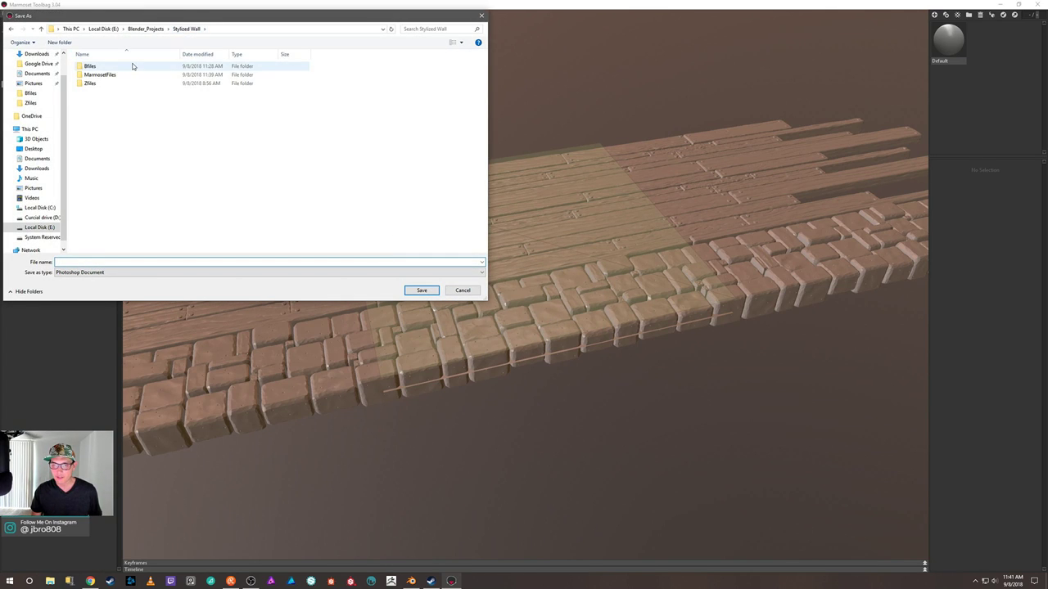
double_click(129, 75)
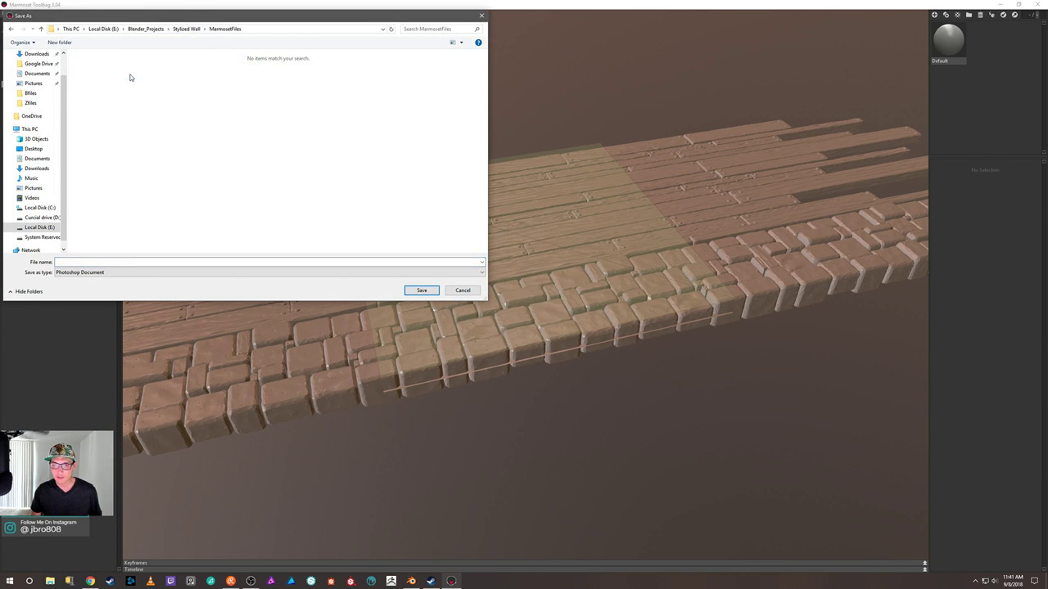
click(140, 261)
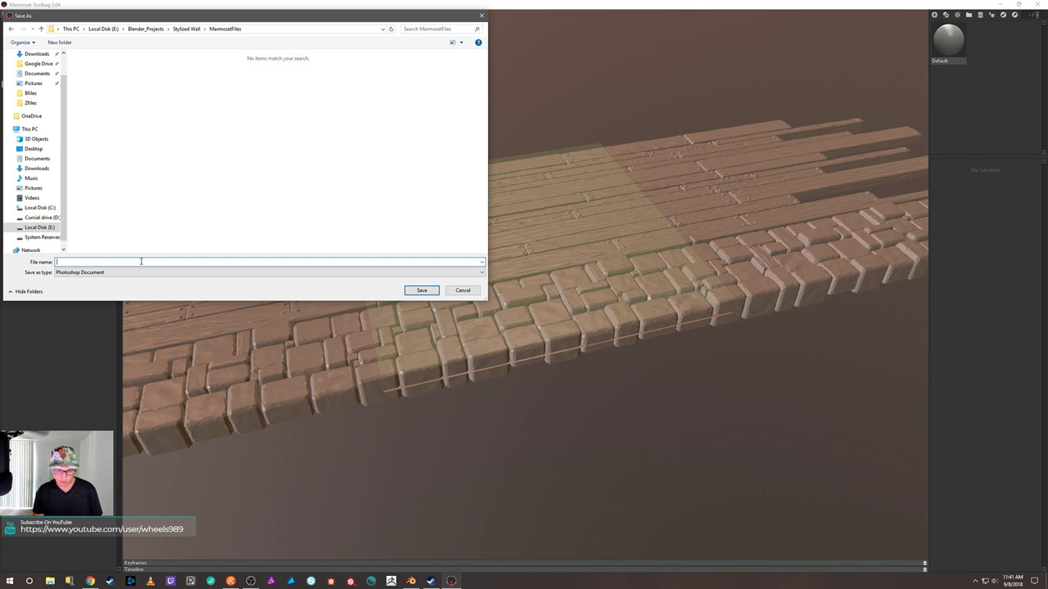
text(ling)
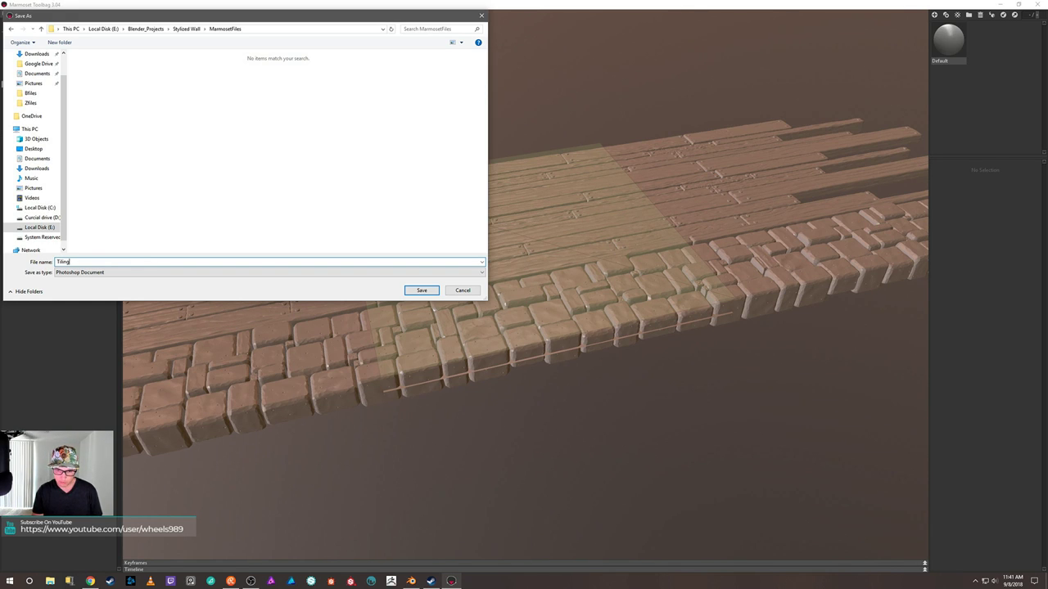
text(_)
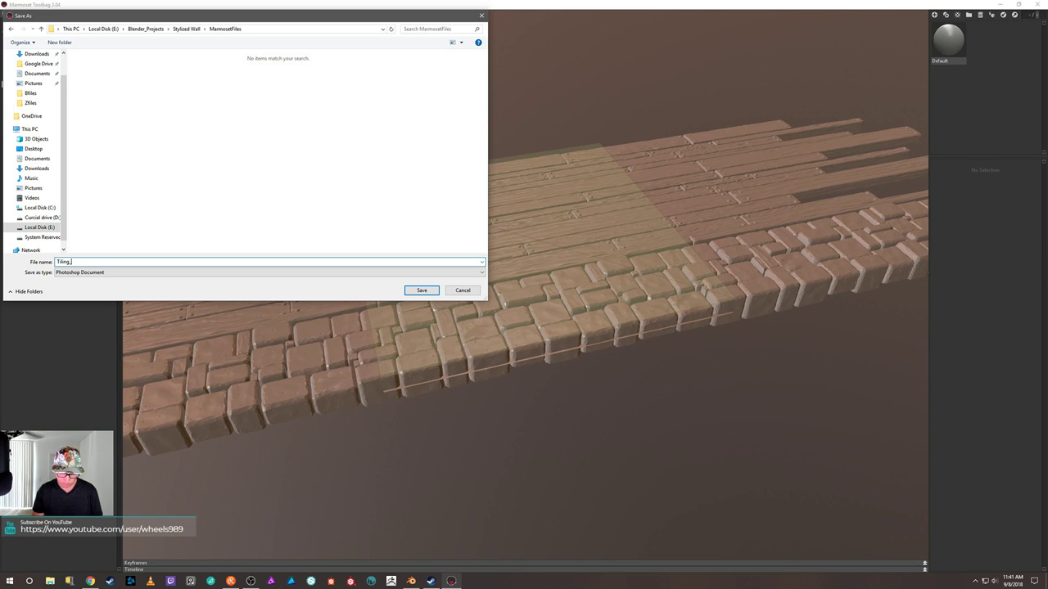
text(wall)
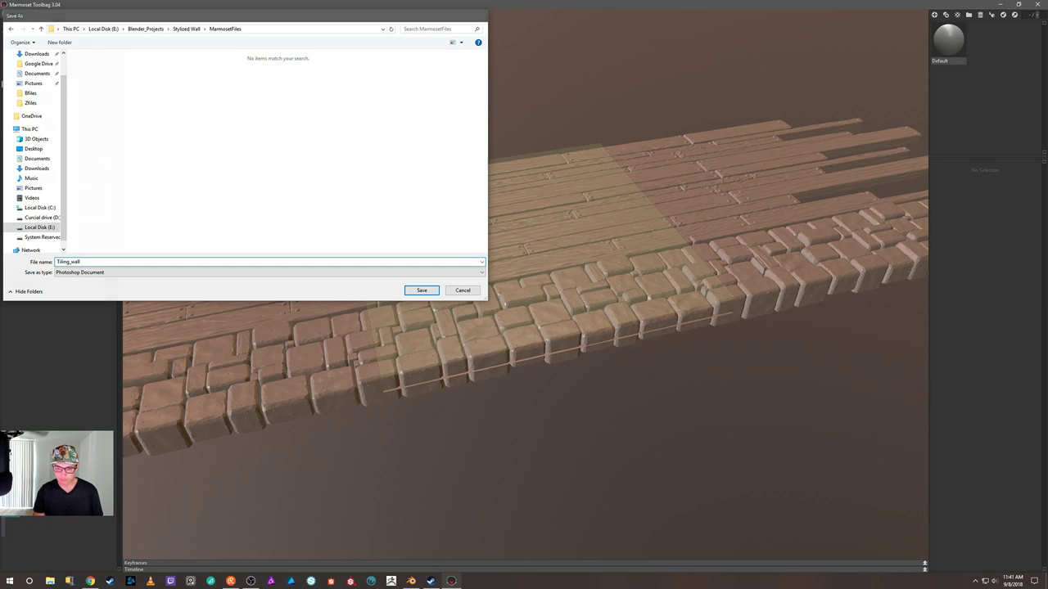
key(Return)
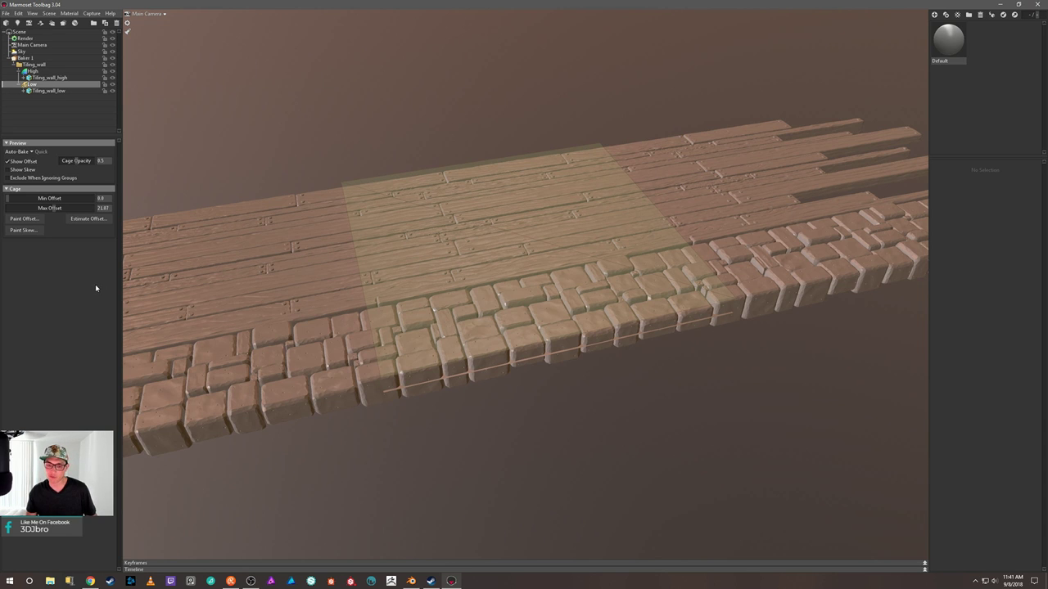
Step: Check the cage from a low side angle and hide the high-poly wall
mouse_move(335, 173)
mouse_down()
mouse_move(346, 142)
mouse_move(346, 170)
mouse_up()
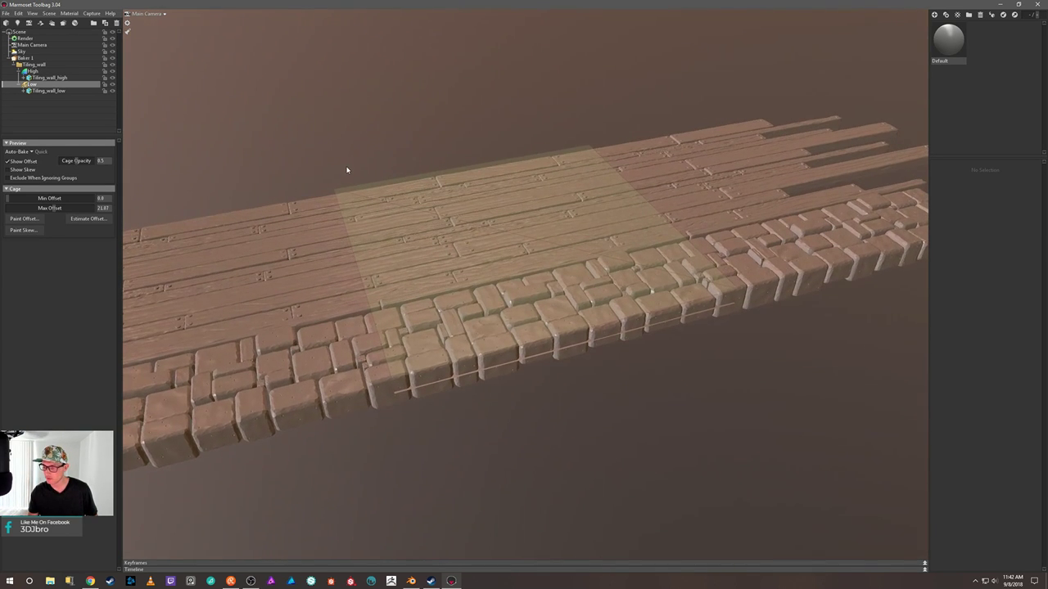
drag(401, 116, 376, 86)
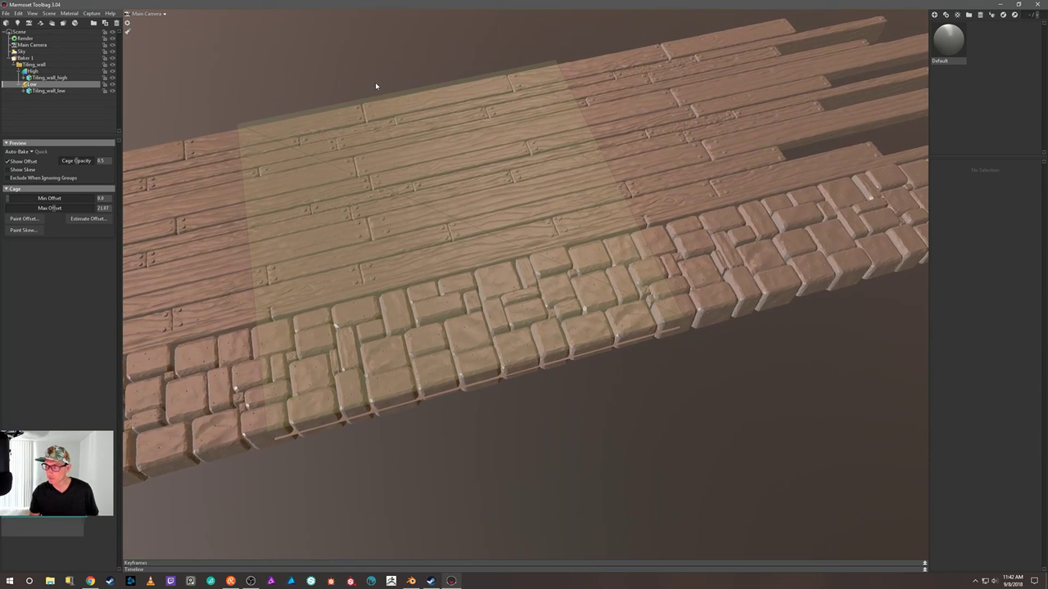
click(114, 71)
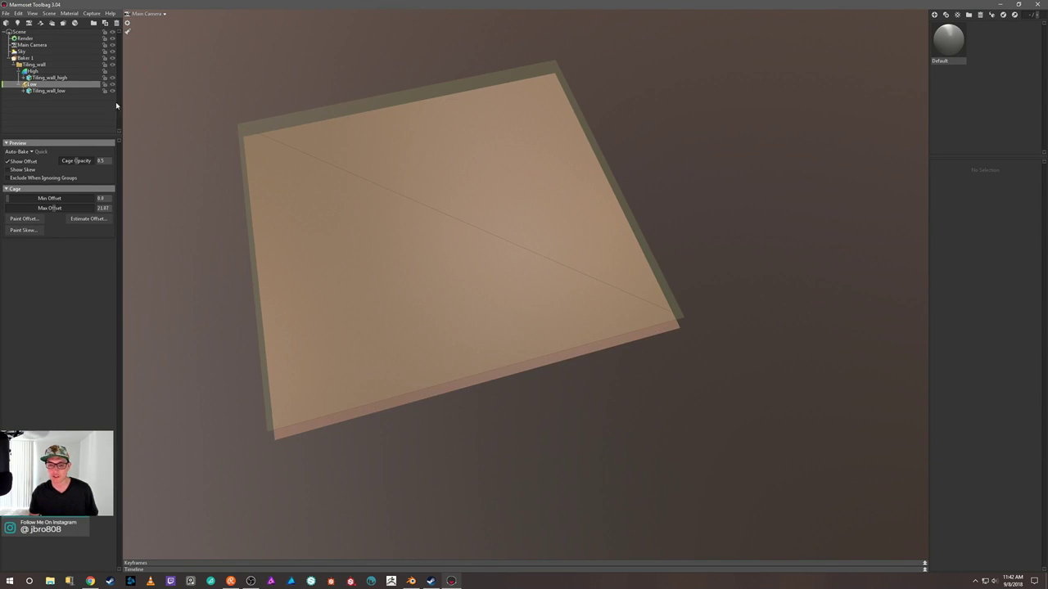
Step: Bake Baker 1's maps with the cage hidden and preview them on the plane
click(25, 59)
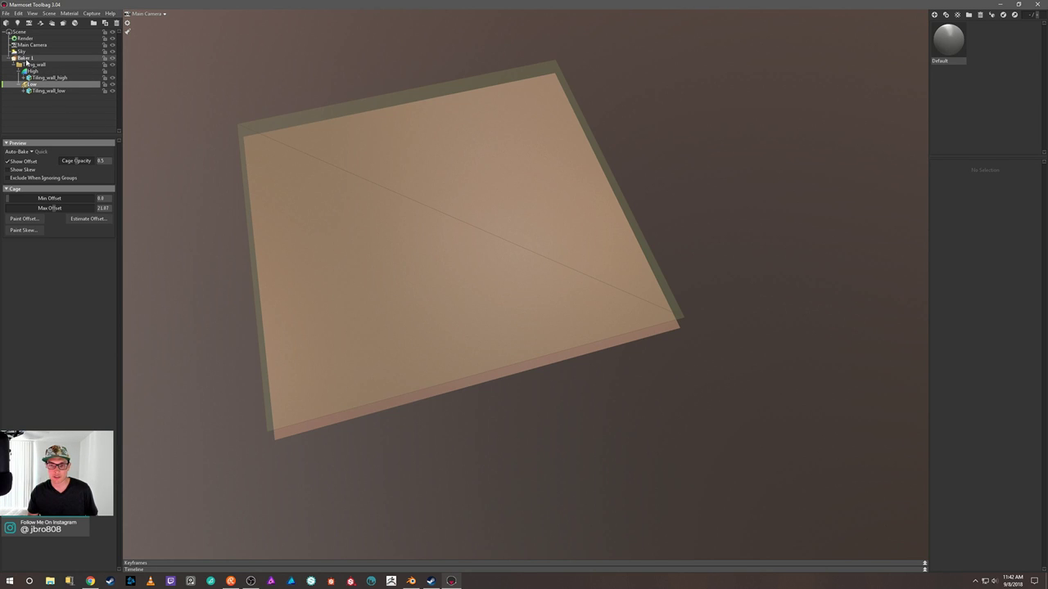
key(a)
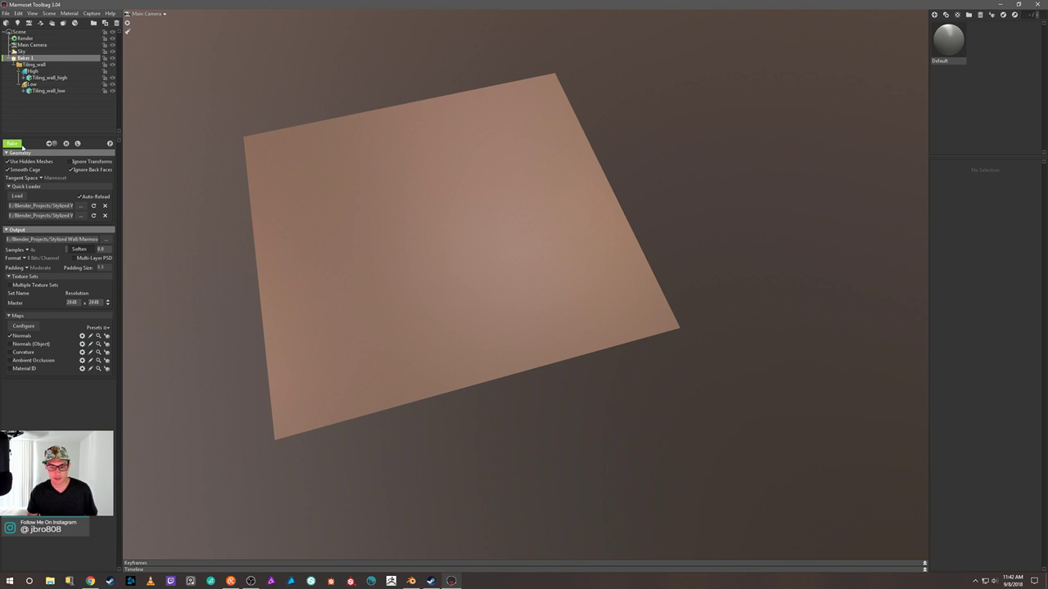
click(20, 196)
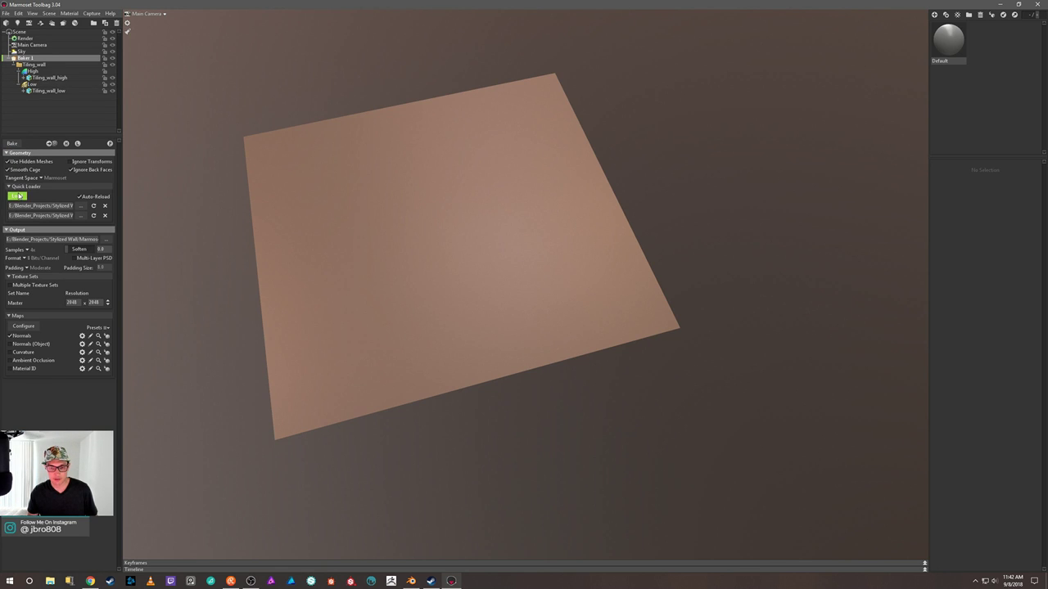
click(12, 144)
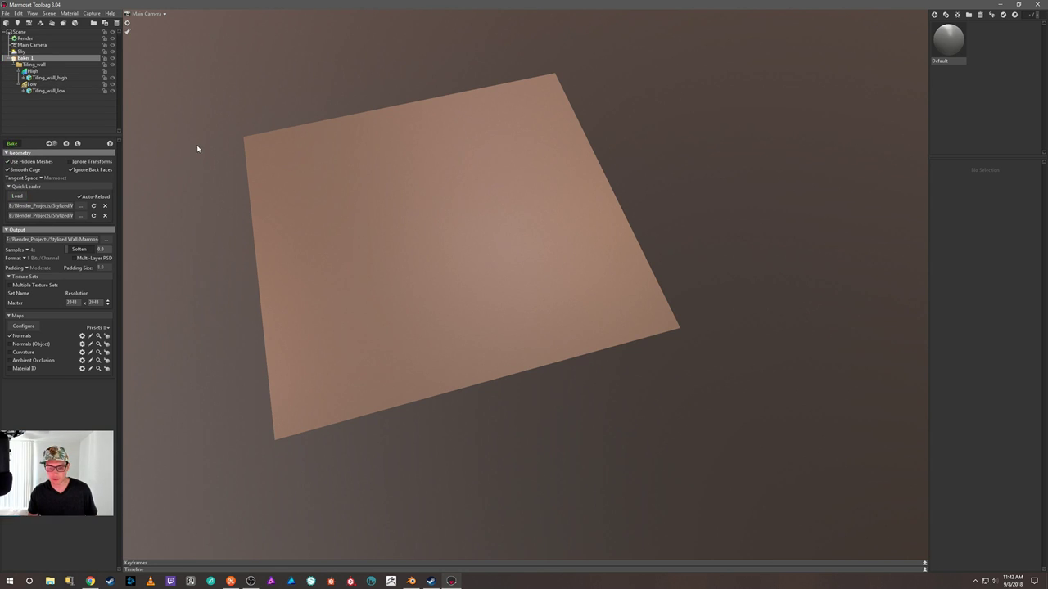
click(111, 144)
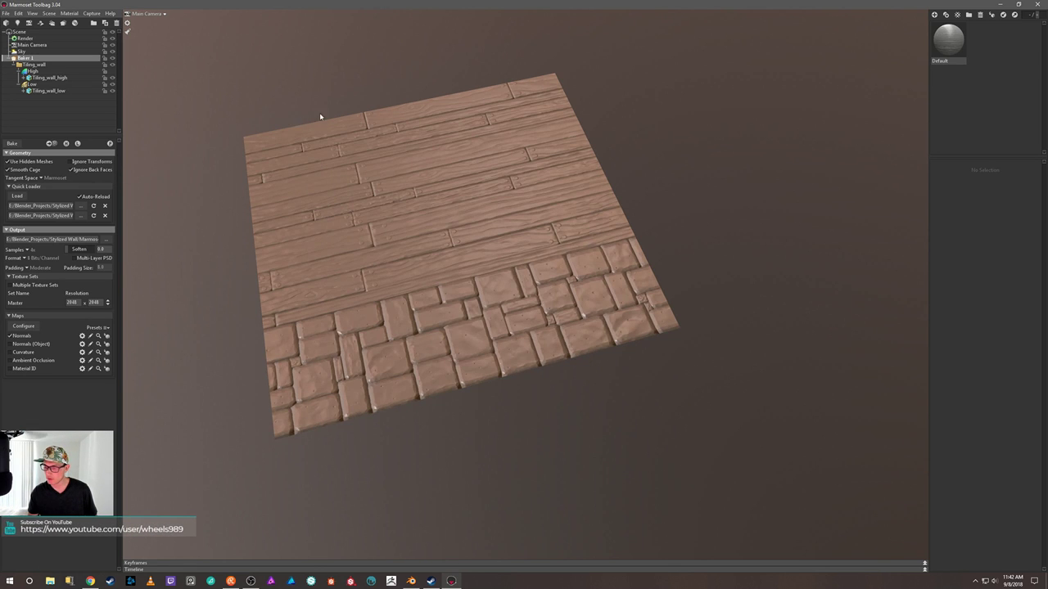
Step: Rotate the view and lighting so the baked plane faces the camera squarely
drag(320, 112, 358, 97)
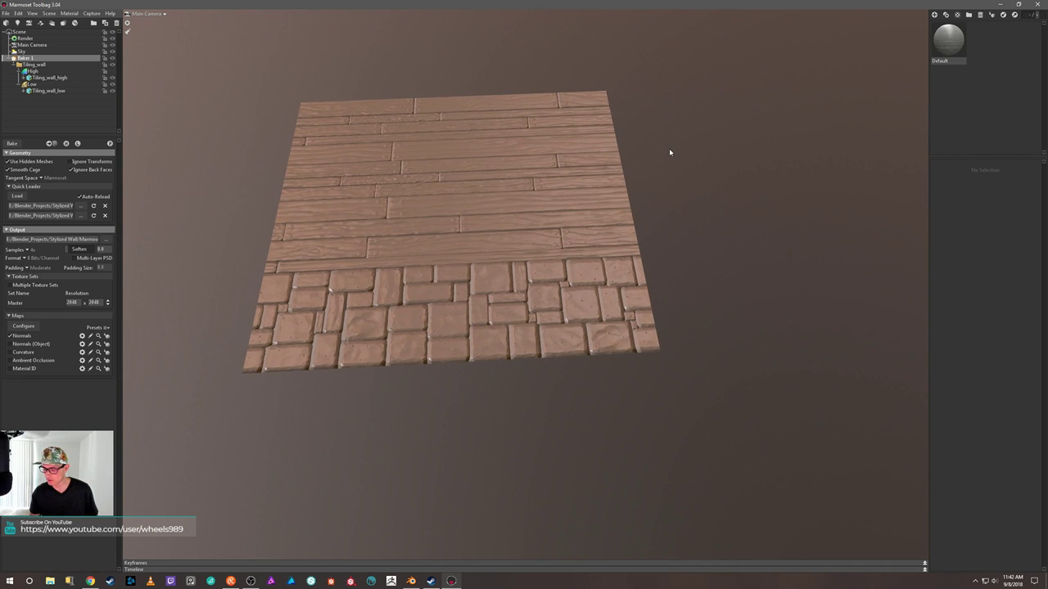
mouse_move(668, 164)
shift+mouse_down()
mouse_move(530, 169)
mouse_move(566, 145)
mouse_move(573, 199)
mouse_move(515, 229)
mouse_move(495, 199)
mouse_move(565, 162)
mouse_move(625, 164)
mouse_move(456, 211)
mouse_move(439, 240)
mouse_move(454, 253)
shift+mouse_up()
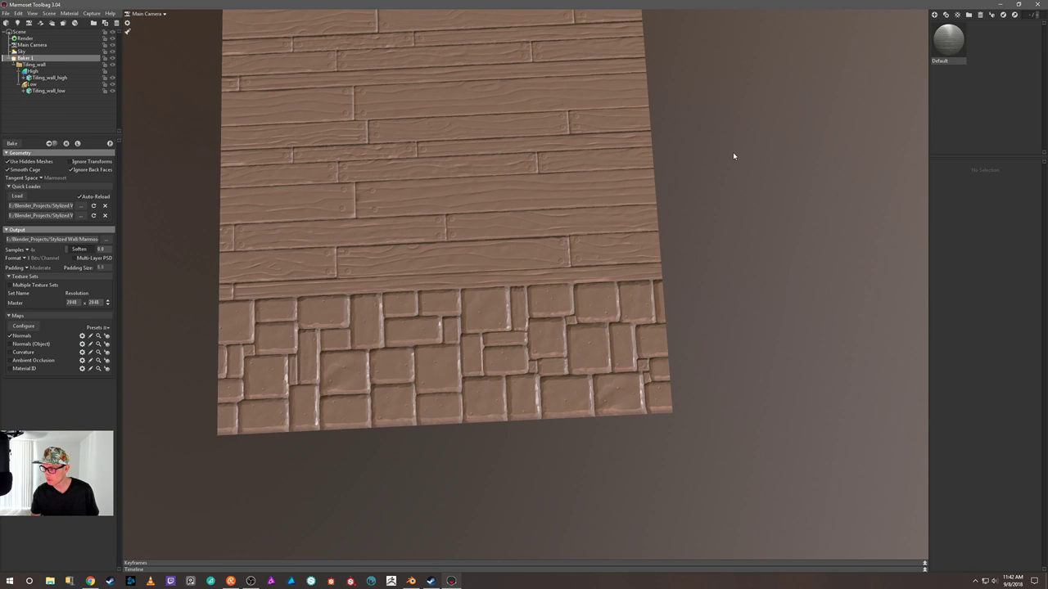
drag(734, 156, 725, 189)
middle_drag(718, 175, 759, 237)
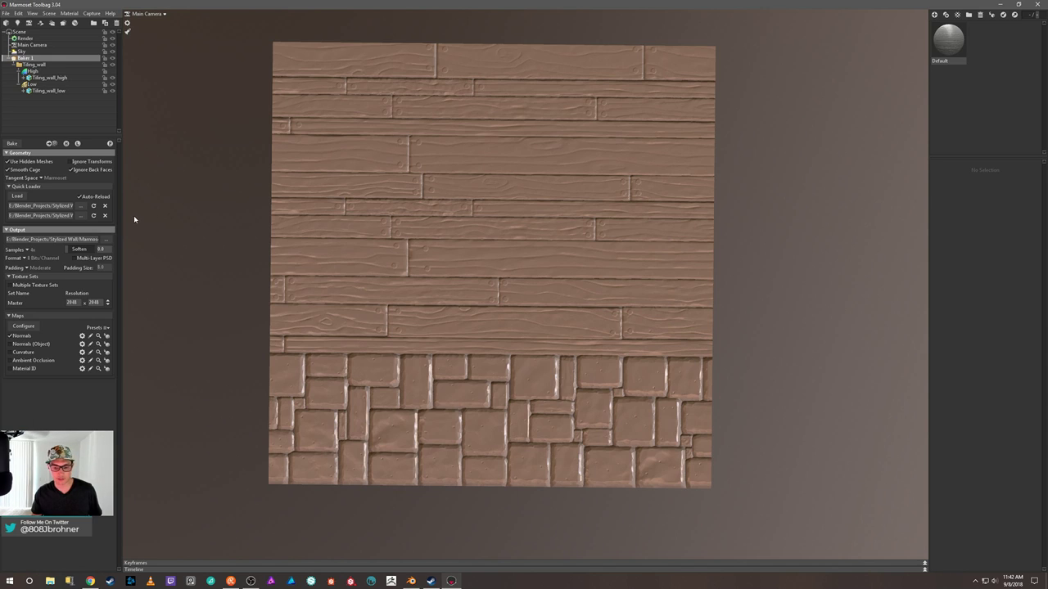
click(32, 328)
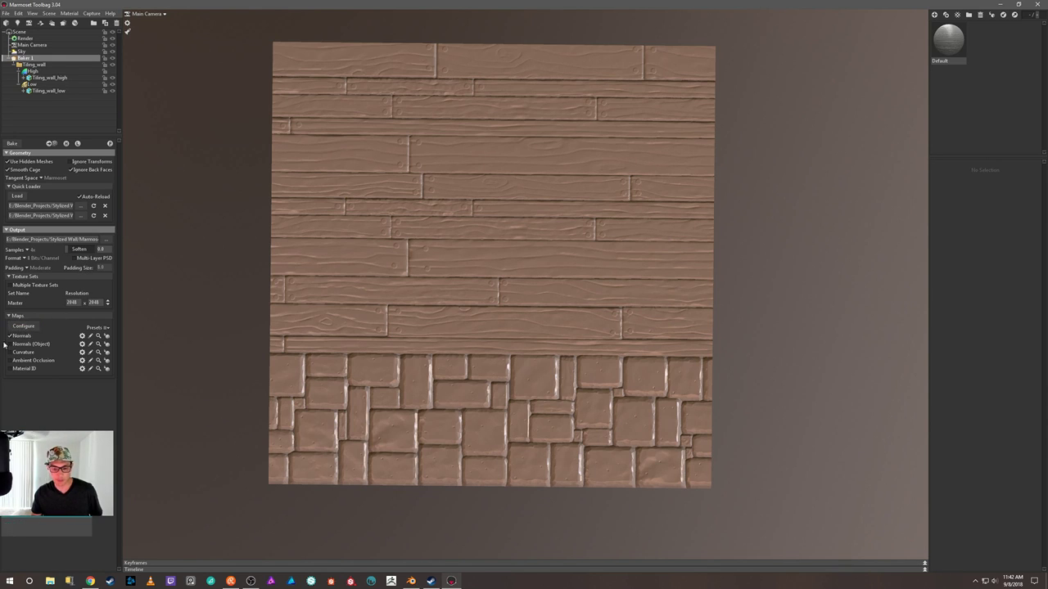
Step: Add Position, Thickness and Vertex Color maps in Configure Maps
click(34, 327)
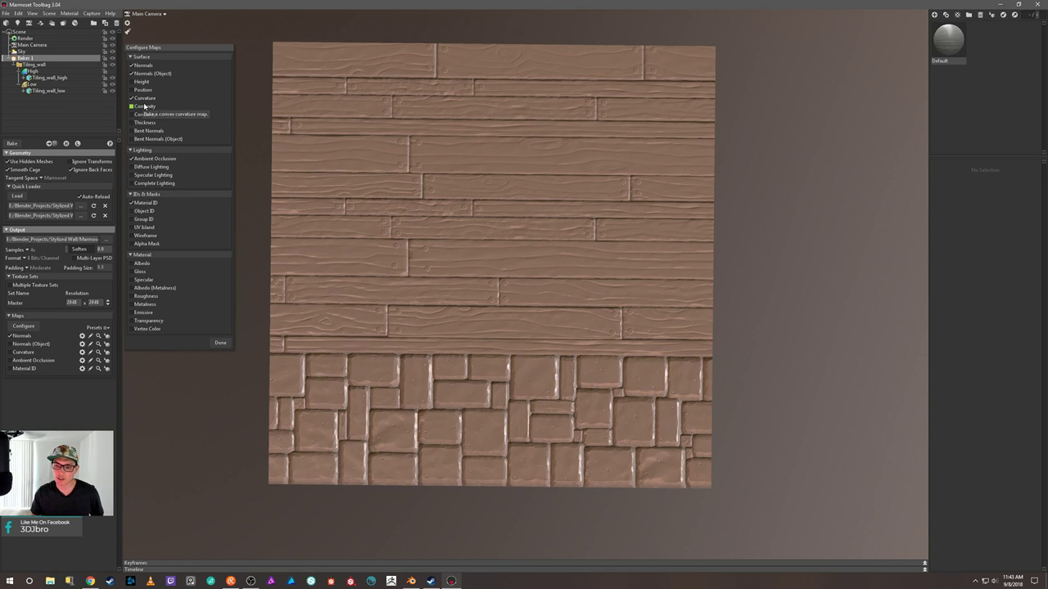
click(133, 90)
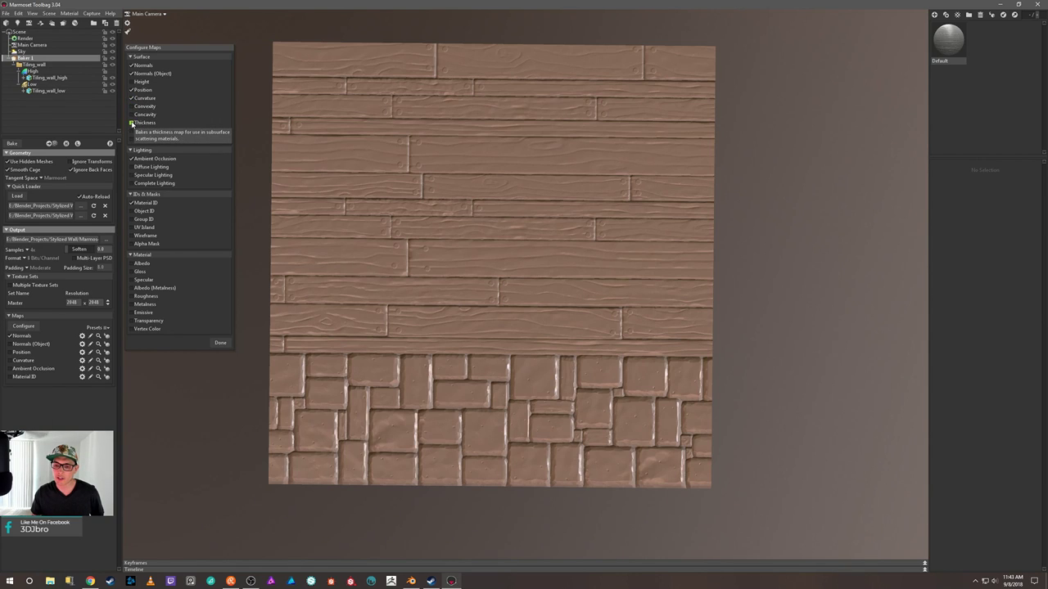
click(133, 123)
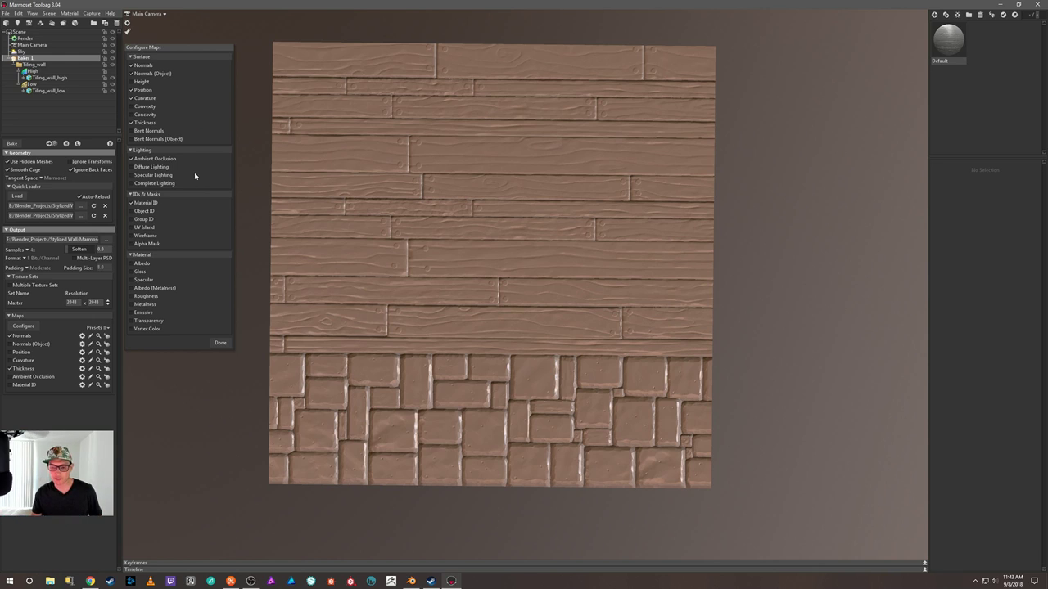
click(133, 329)
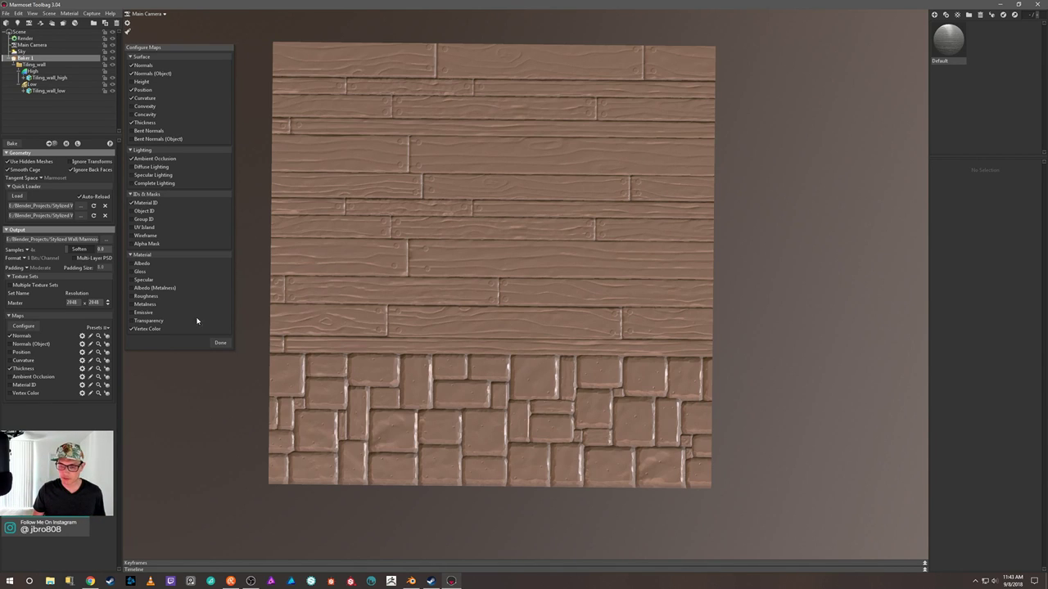
click(219, 342)
Step: Enable Normals (Object), Position, Curvature, Thickness, Ambient Occlusion and Vertex Color for baking
click(10, 343)
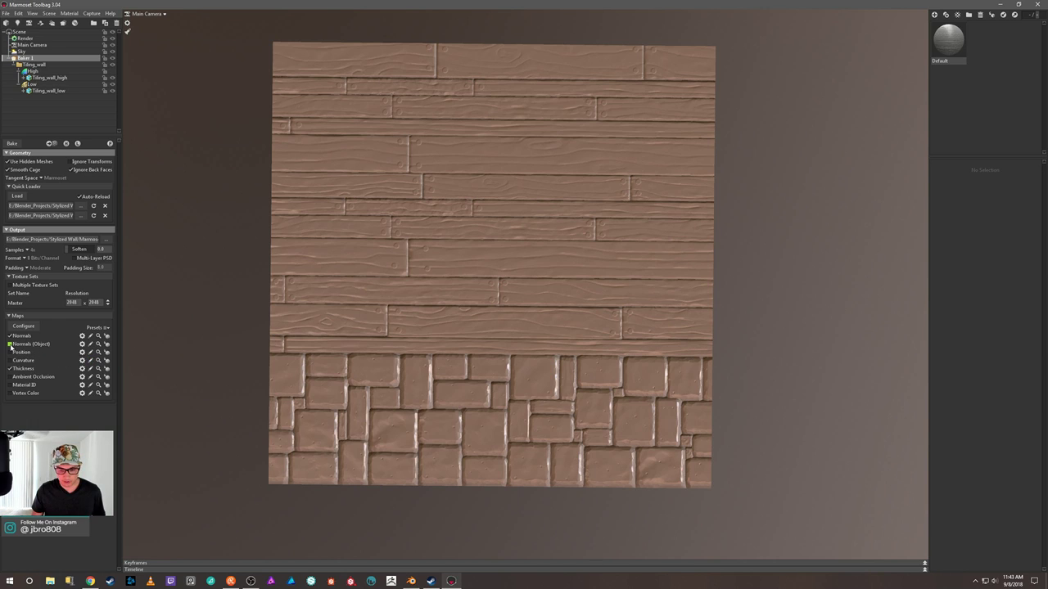
click(10, 352)
click(10, 360)
click(10, 369)
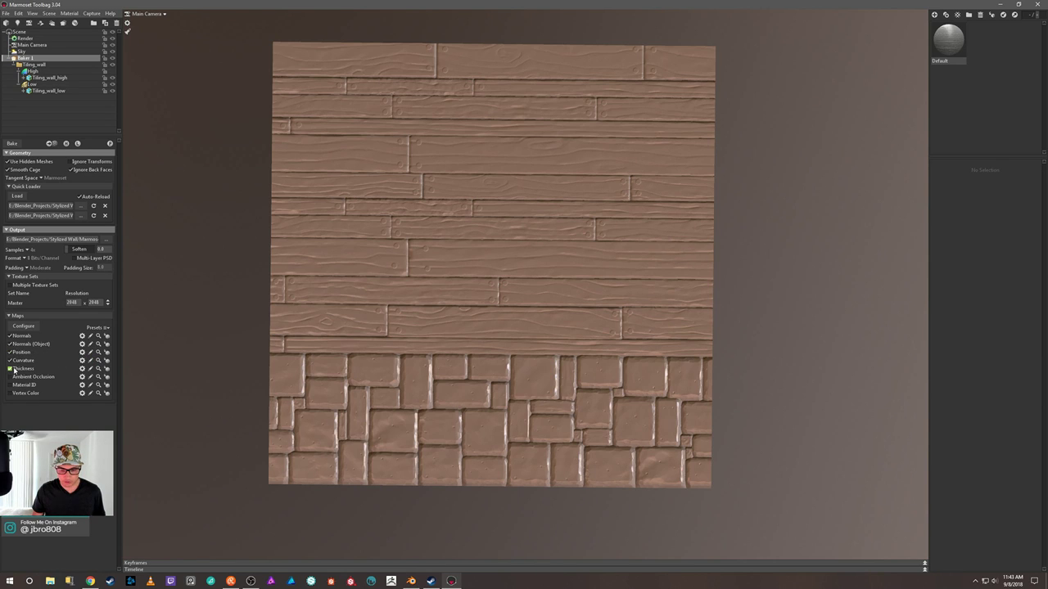
click(10, 377)
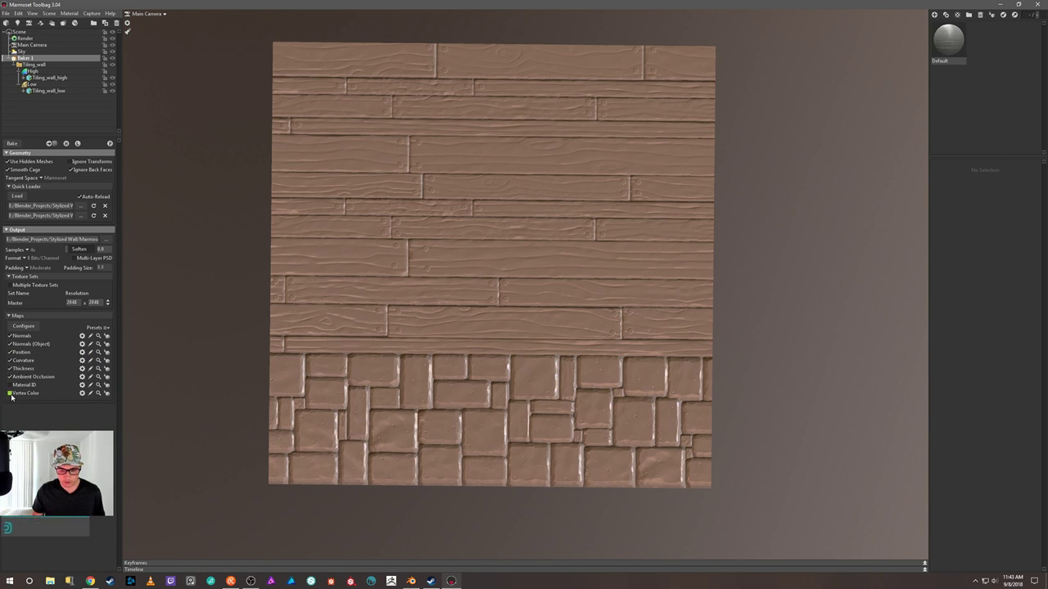
click(10, 394)
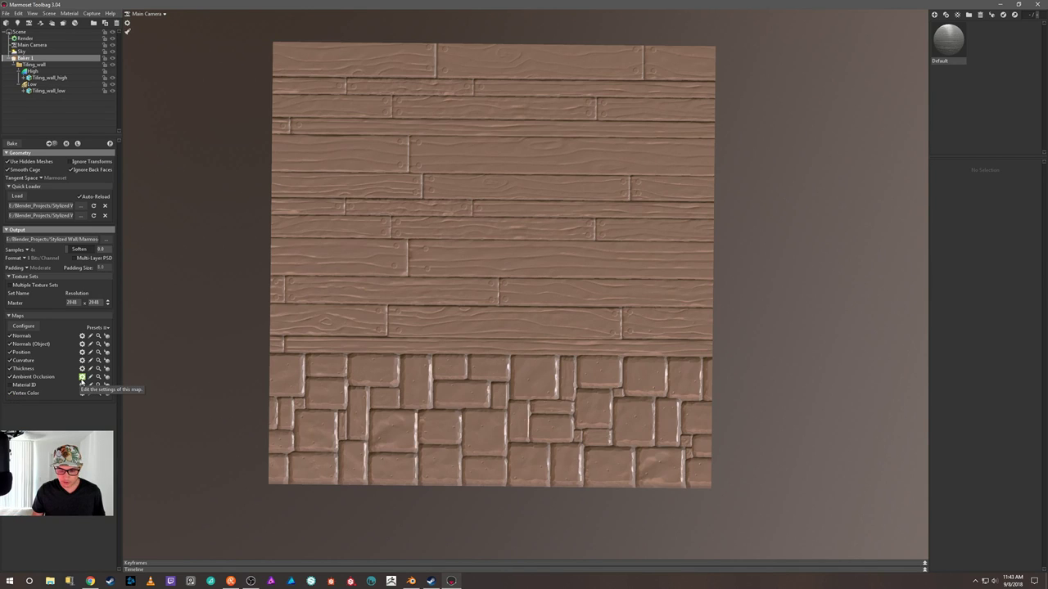
Step: Review the AO settings, set 16x samples, and bake all enabled maps
click(81, 378)
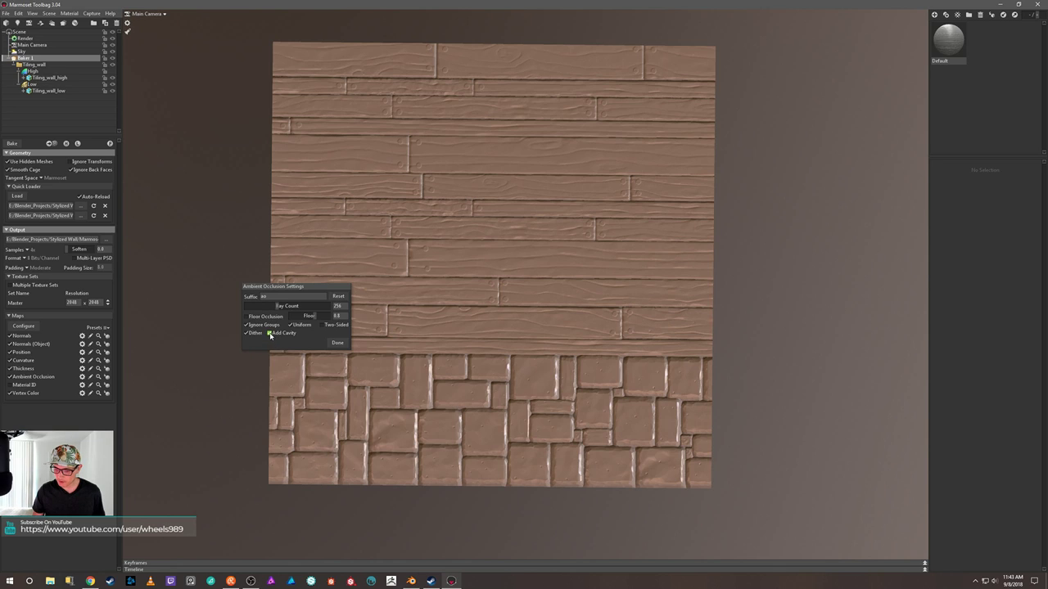
click(337, 342)
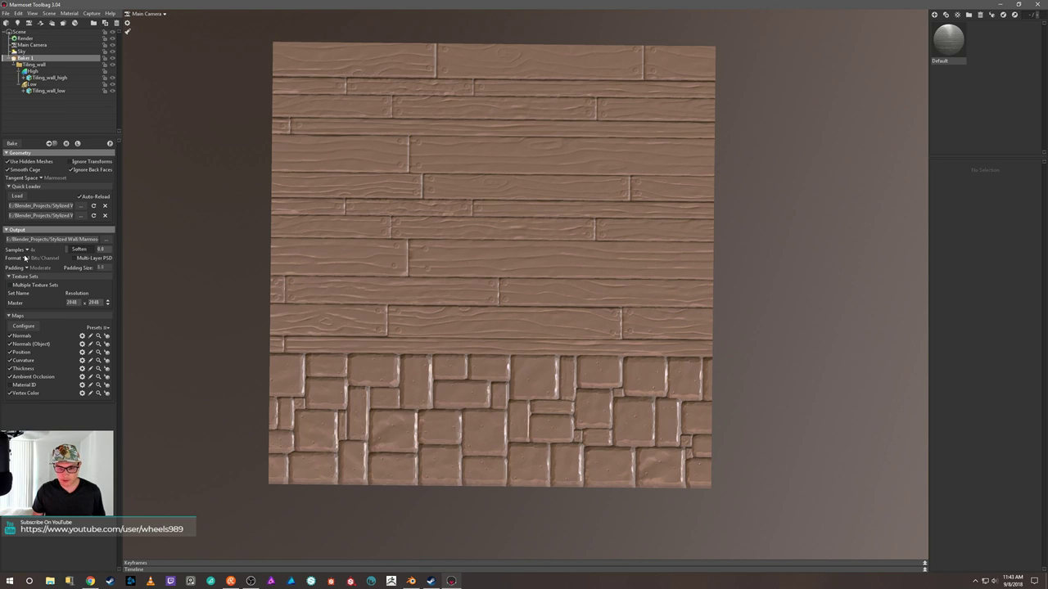
click(29, 249)
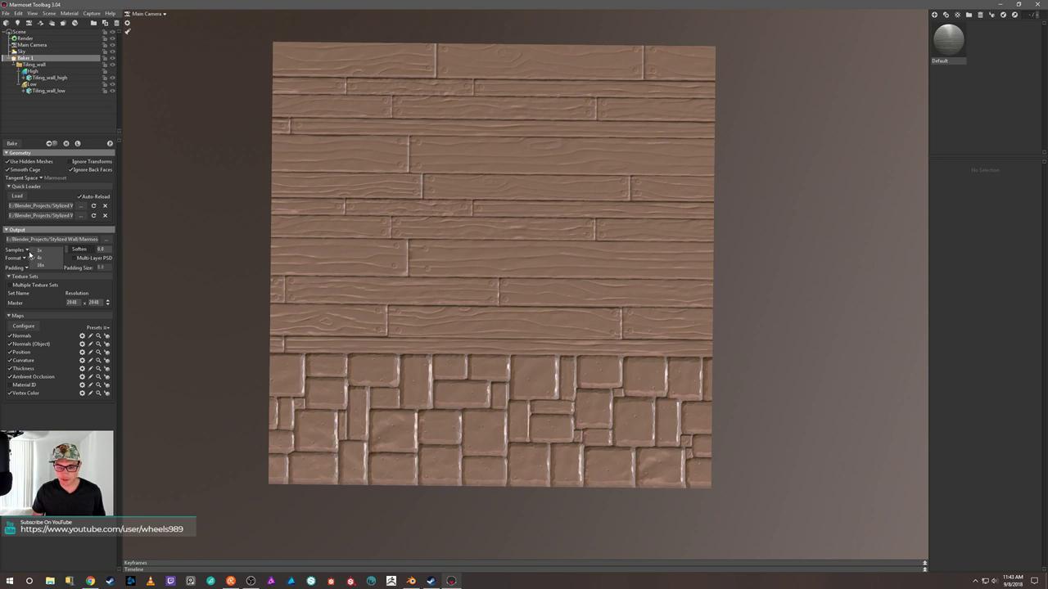
click(36, 264)
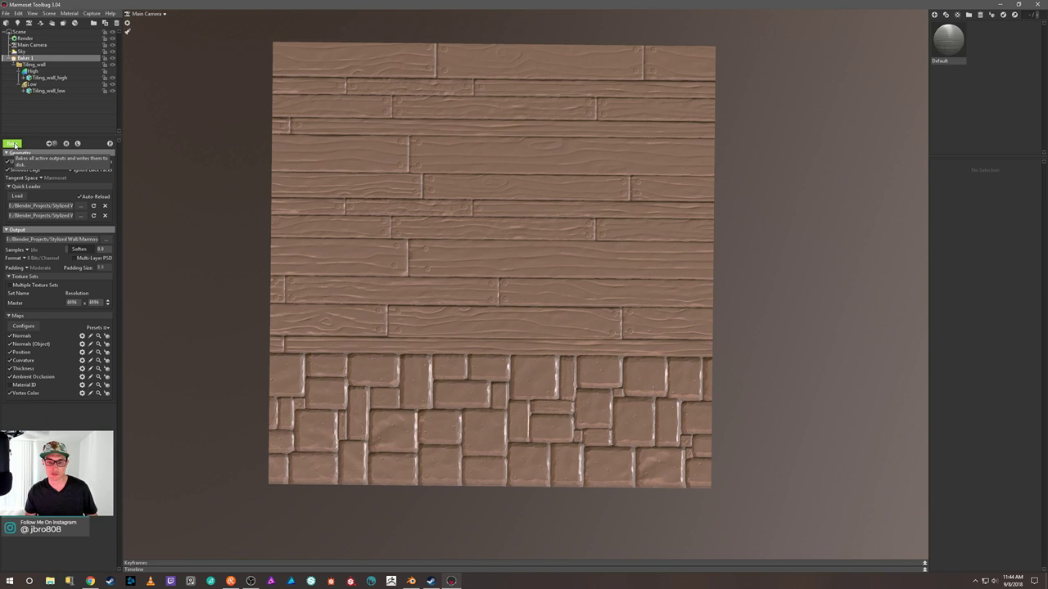
click(14, 145)
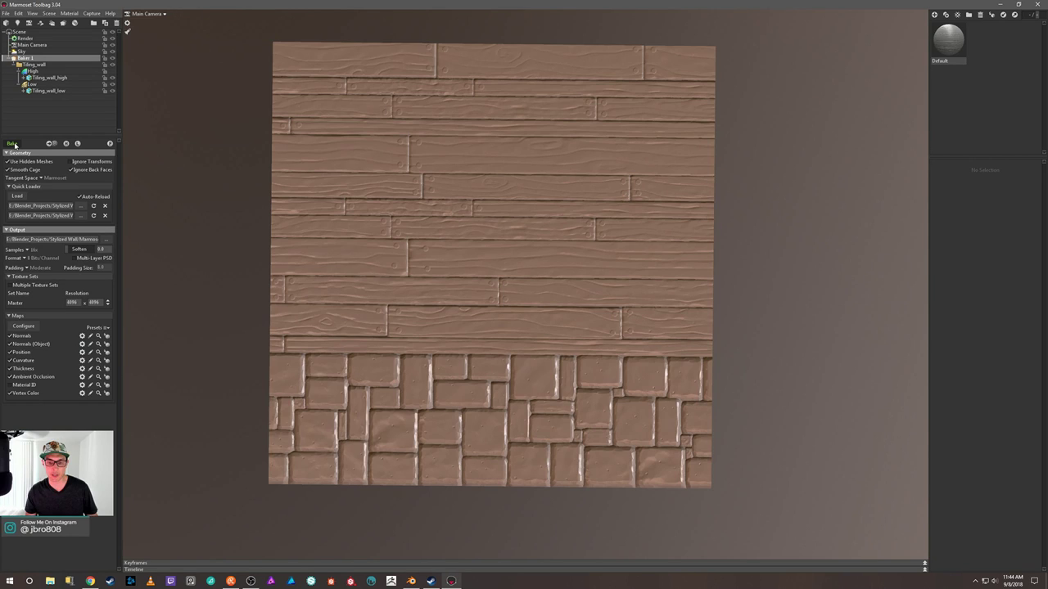
Step: Bake the enabled Tiling_wall maps, then bring up Steam's Marmoset Toolbag 3 library page
click(15, 145)
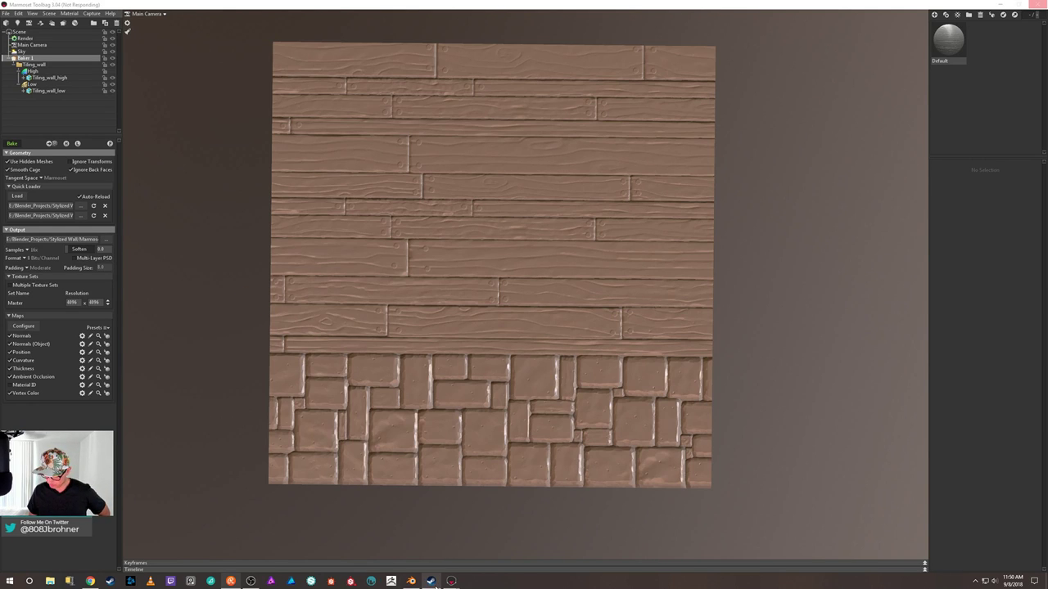
click(433, 581)
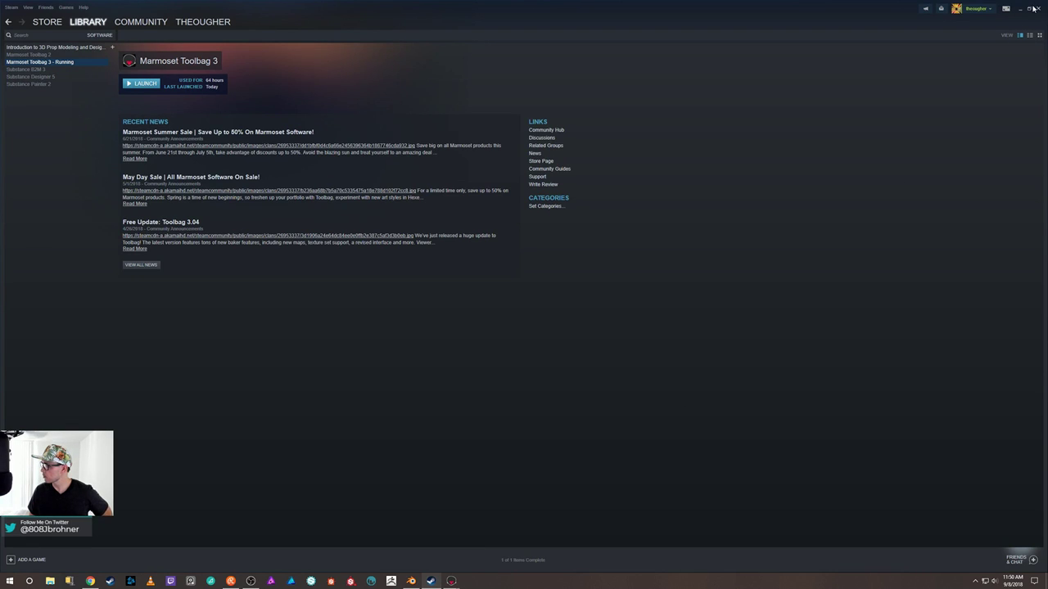
Step: Close Steam and save the tiling wall file in Blender via File > Save
click(1039, 9)
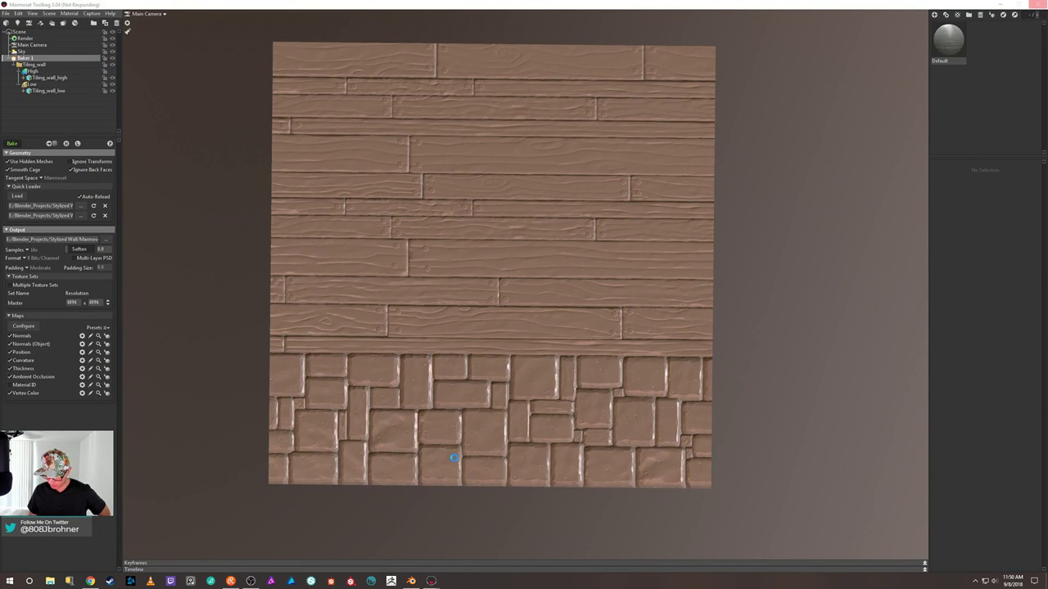
click(411, 582)
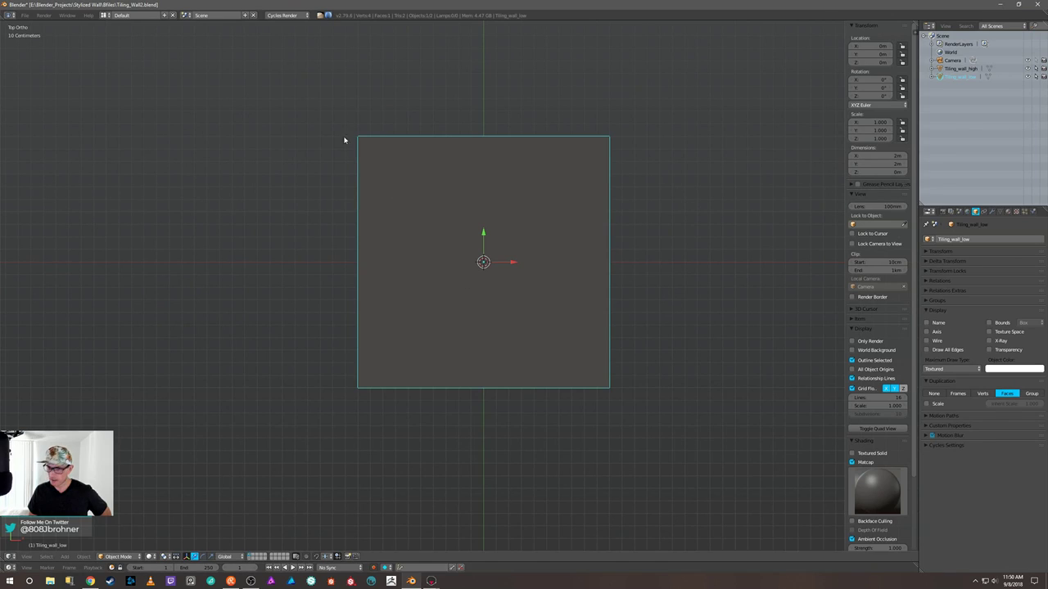
click(24, 16)
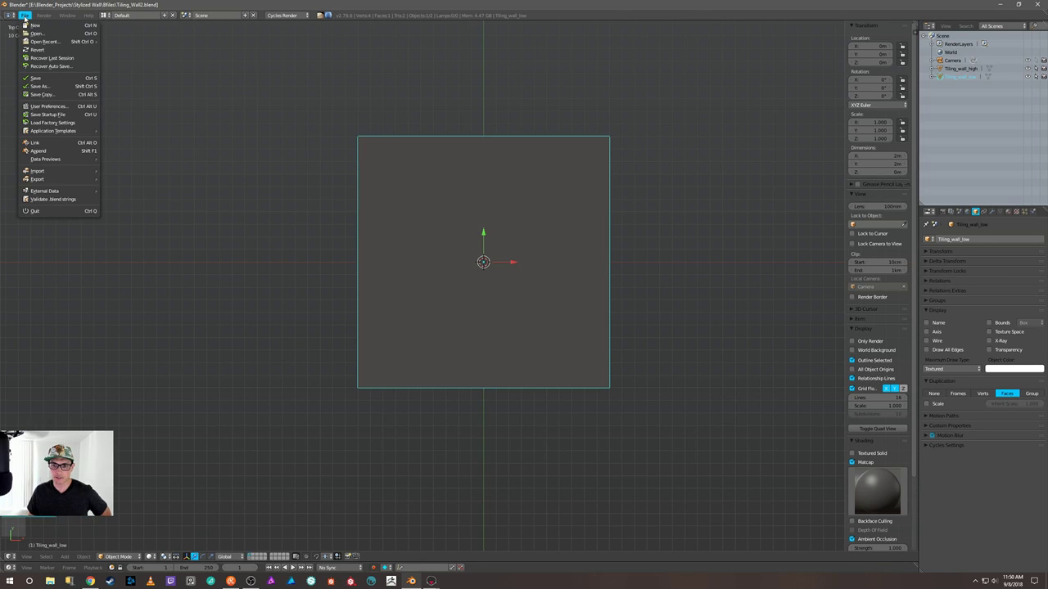
click(47, 79)
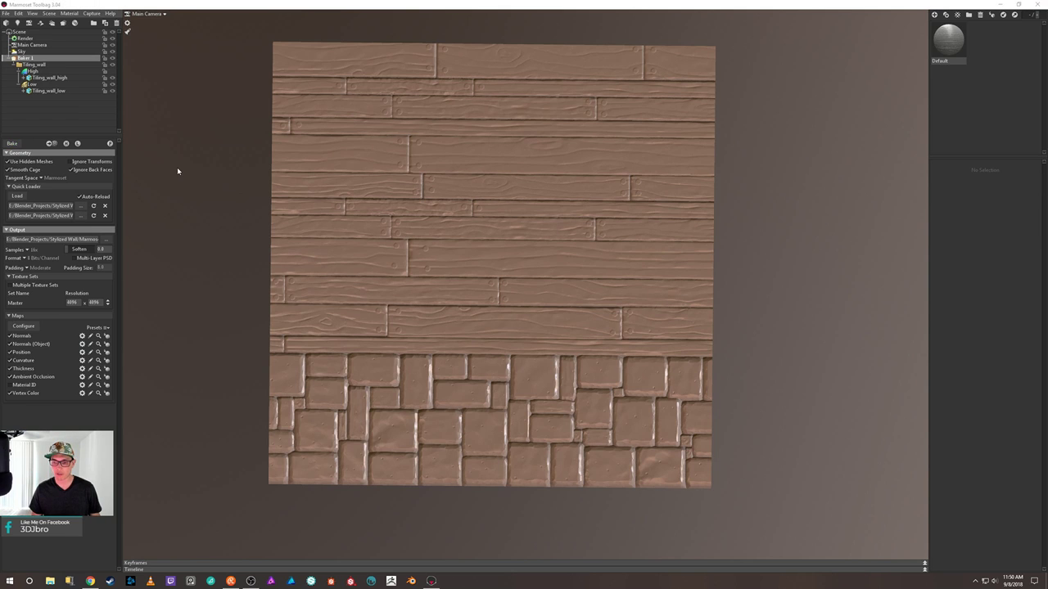
Step: Load Tiling_wall_vertexcolor.psd into the Default material's Albedo Map slot
mouse_move(201, 196)
mouse_down()
mouse_move(227, 192)
mouse_move(215, 169)
mouse_move(202, 181)
mouse_move(205, 210)
mouse_move(215, 183)
mouse_move(253, 191)
mouse_move(168, 197)
mouse_move(189, 196)
mouse_move(202, 175)
mouse_move(218, 185)
mouse_move(182, 193)
mouse_up()
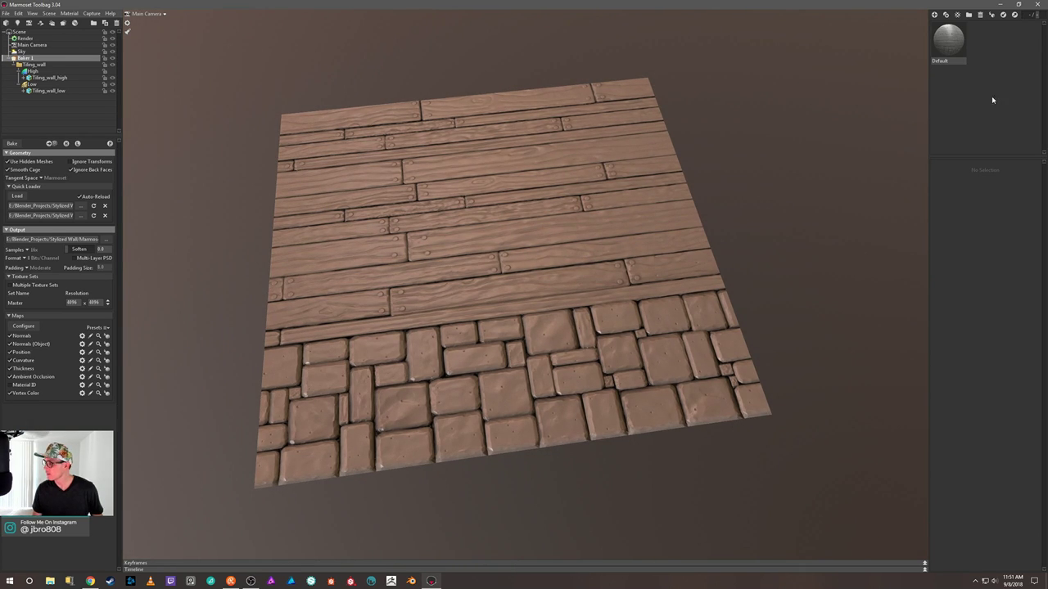
click(948, 39)
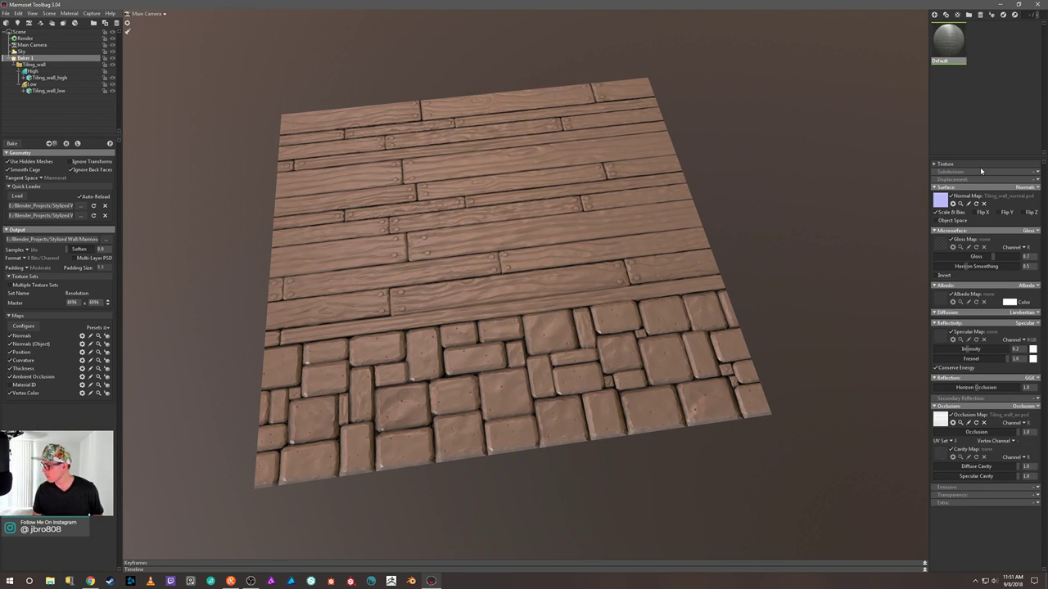
click(948, 300)
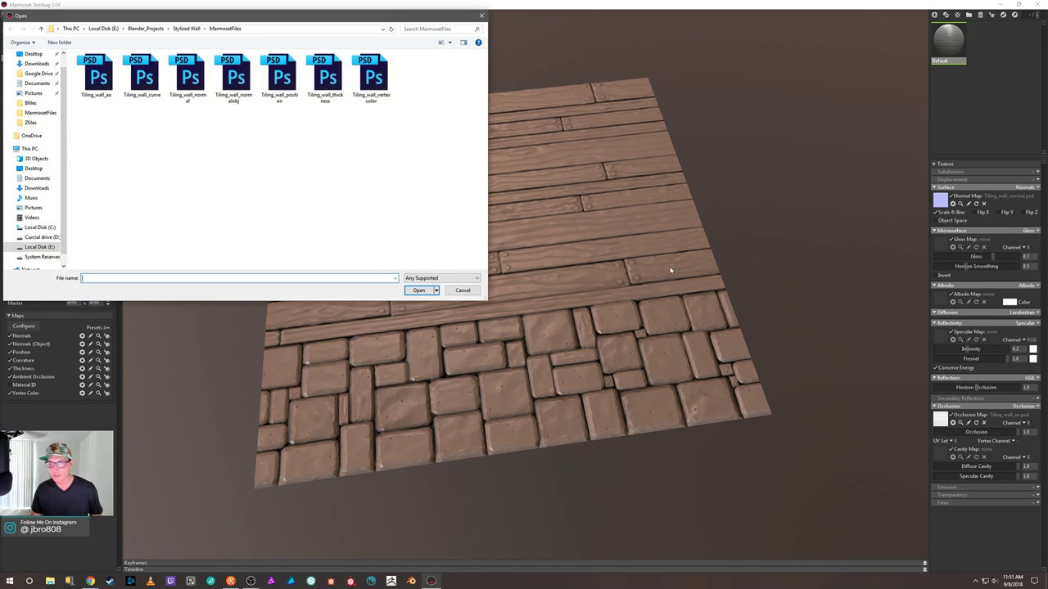
double_click(370, 79)
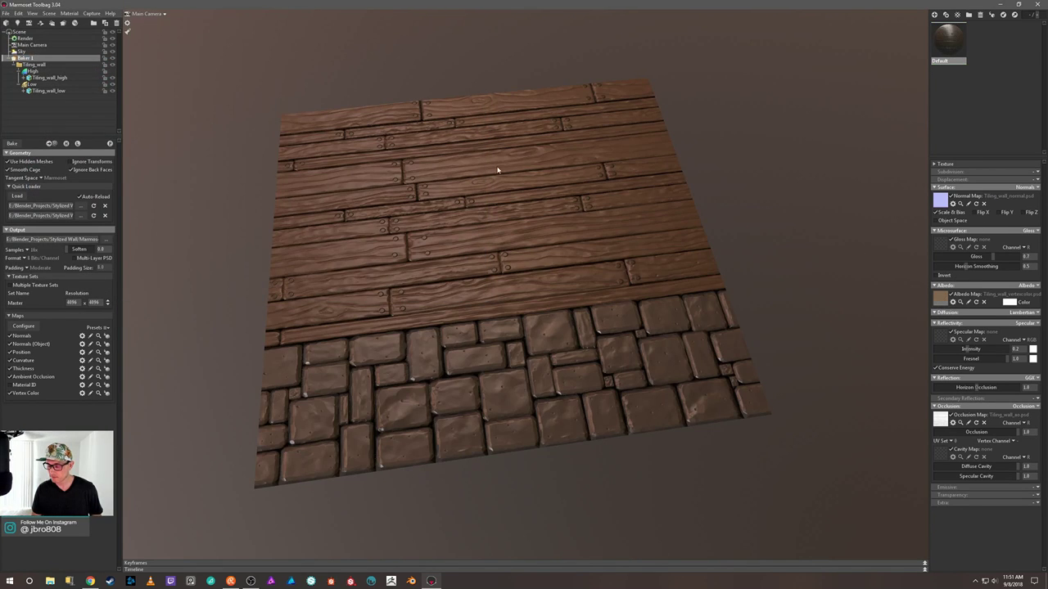
Step: Stand the Tiling_wall_low plane upright by rotating it 90° on X
key(7)
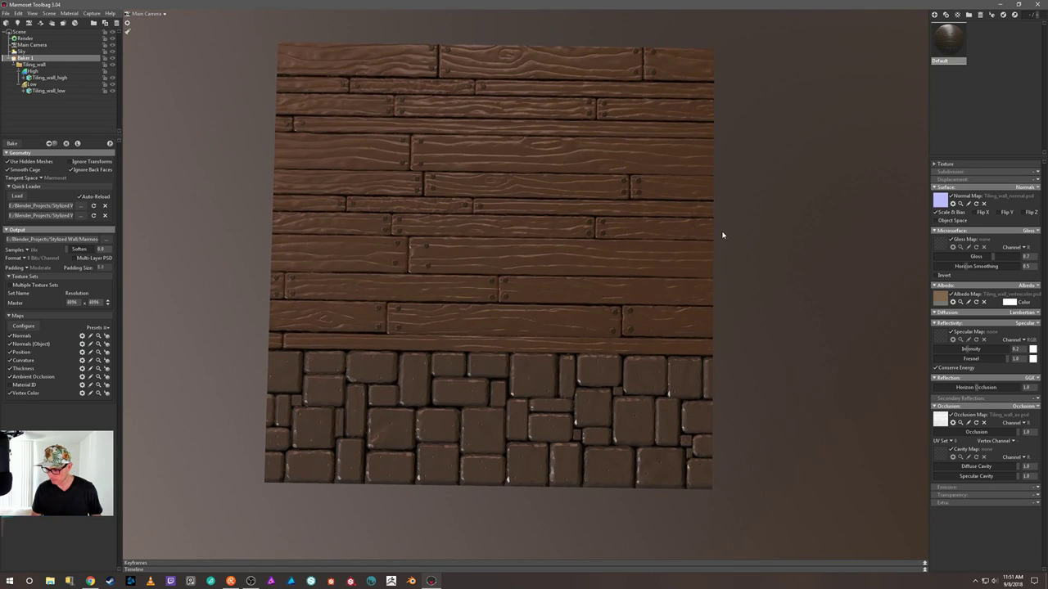
shift+drag(752, 235, 606, 257)
drag(550, 231, 599, 182)
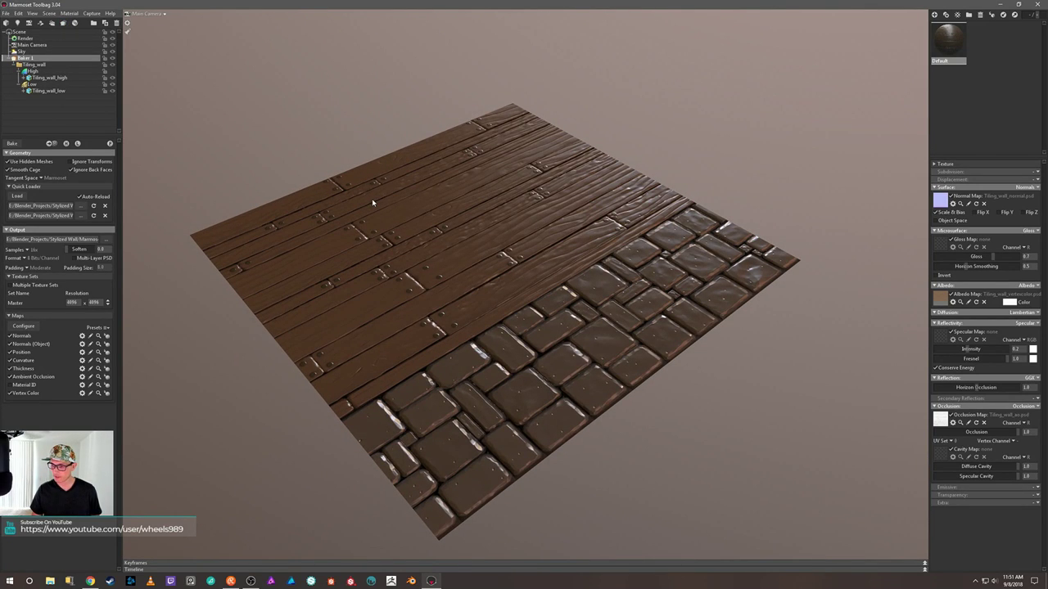
click(32, 84)
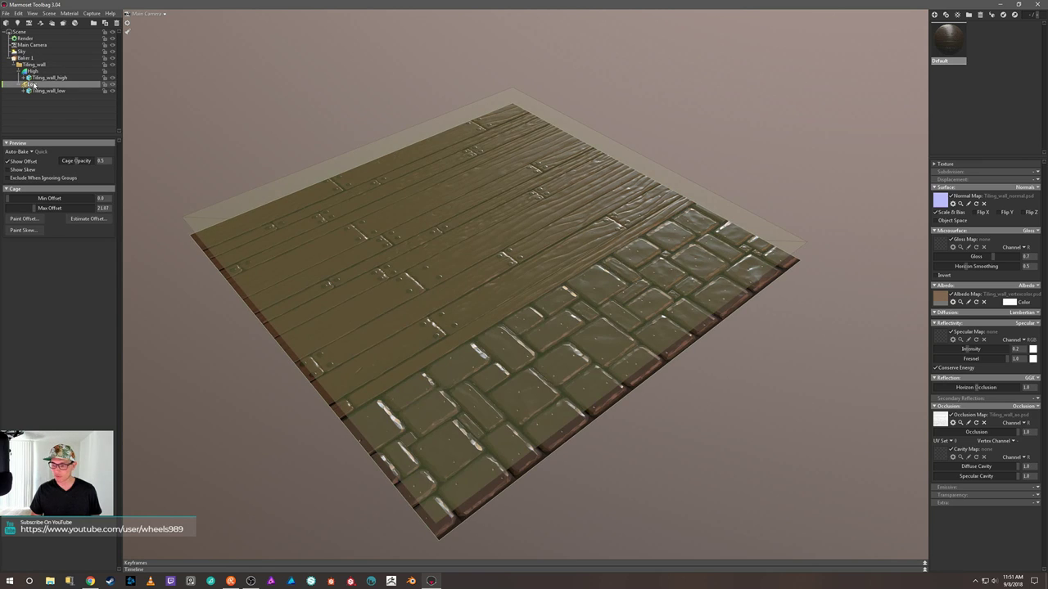
click(43, 90)
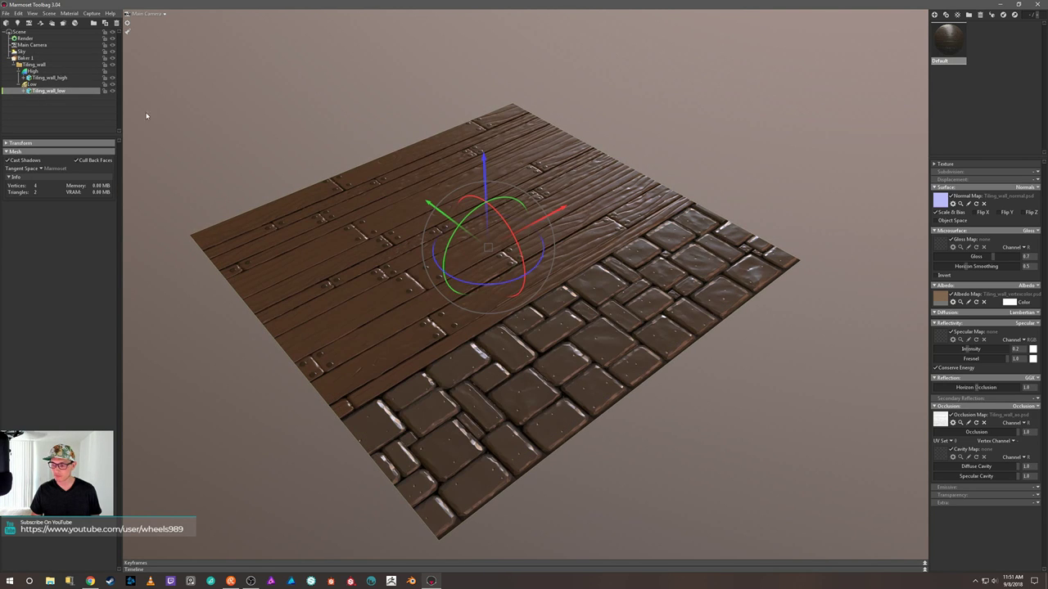
drag(498, 208, 489, 295)
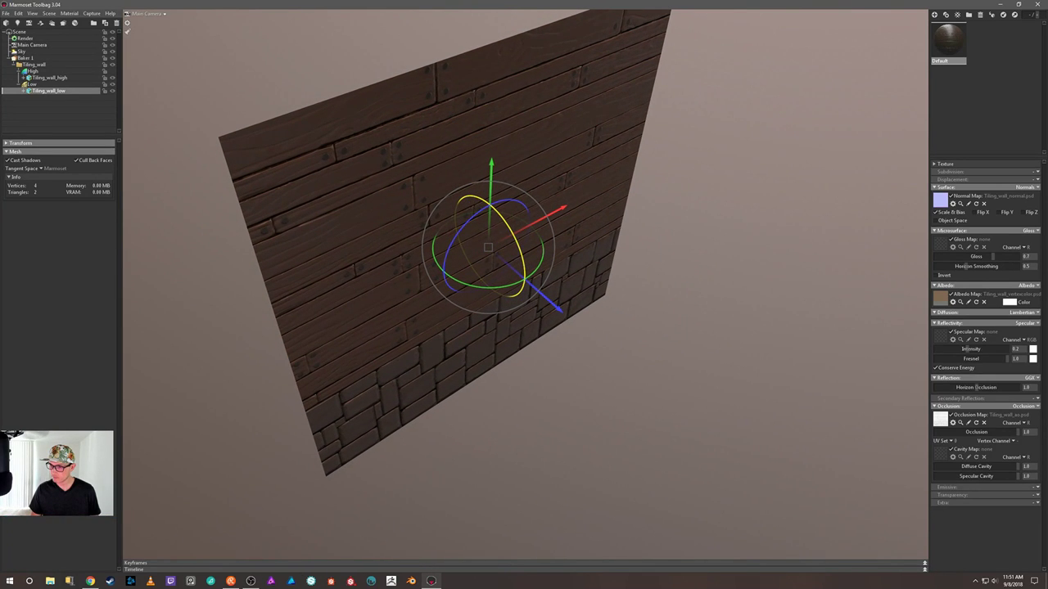
drag(721, 154, 761, 122)
Step: Deselect, rotate the sky lighting behind the wall, and orbit to face it
click(766, 139)
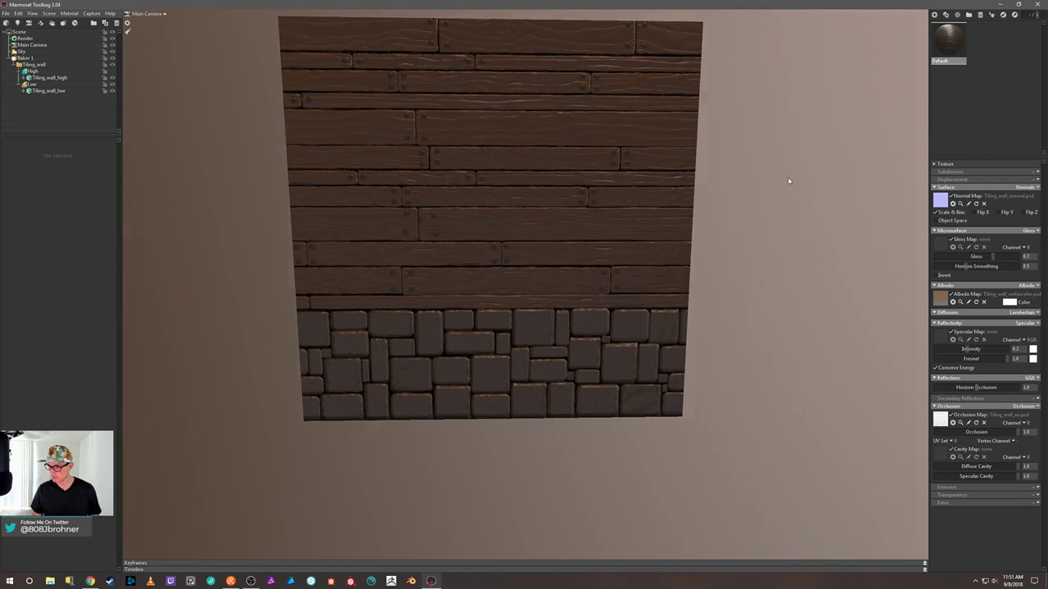
mouse_move(788, 180)
shift+mouse_down()
mouse_move(657, 197)
mouse_move(767, 199)
mouse_move(753, 168)
mouse_move(707, 162)
mouse_move(704, 140)
mouse_move(746, 162)
mouse_move(732, 218)
mouse_move(711, 232)
mouse_move(650, 210)
mouse_move(643, 196)
mouse_move(720, 153)
mouse_move(717, 137)
shift+mouse_up()
mouse_move(746, 110)
right_down()
mouse_move(755, 134)
mouse_move(744, 101)
mouse_move(729, 128)
mouse_move(735, 120)
right_up()
drag(735, 120, 758, 143)
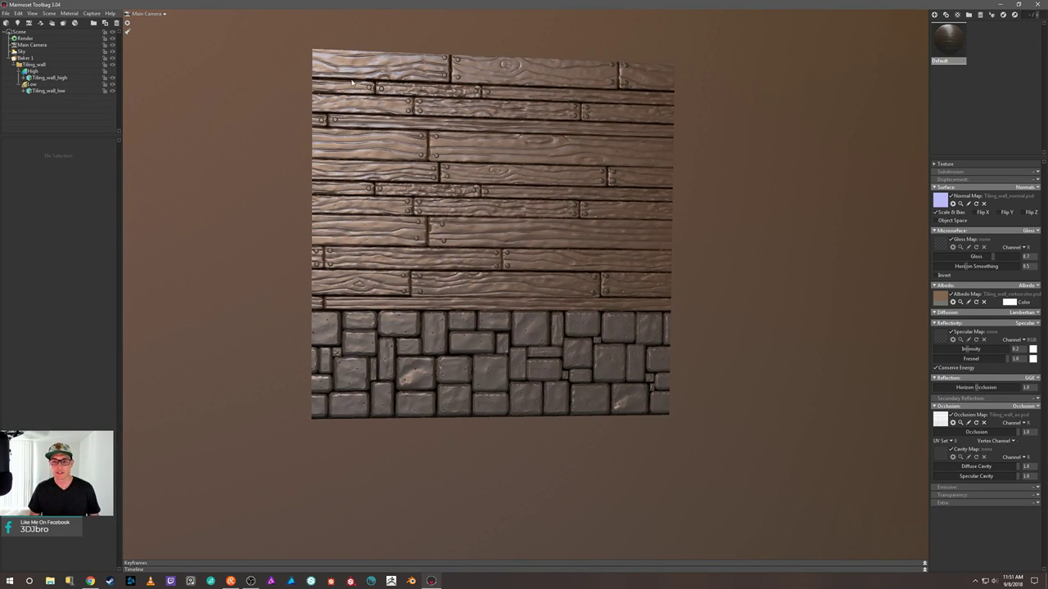
click(6, 14)
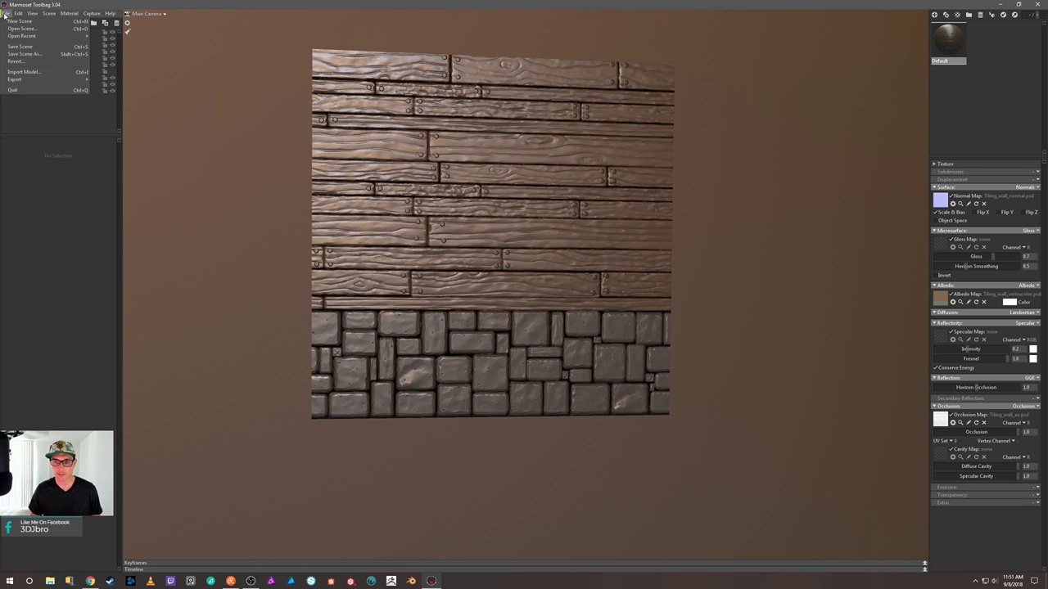
Step: Save the scene as Tiling_Wall.tbscene, check the plane, and minimize Marmoset Toolbag
click(35, 52)
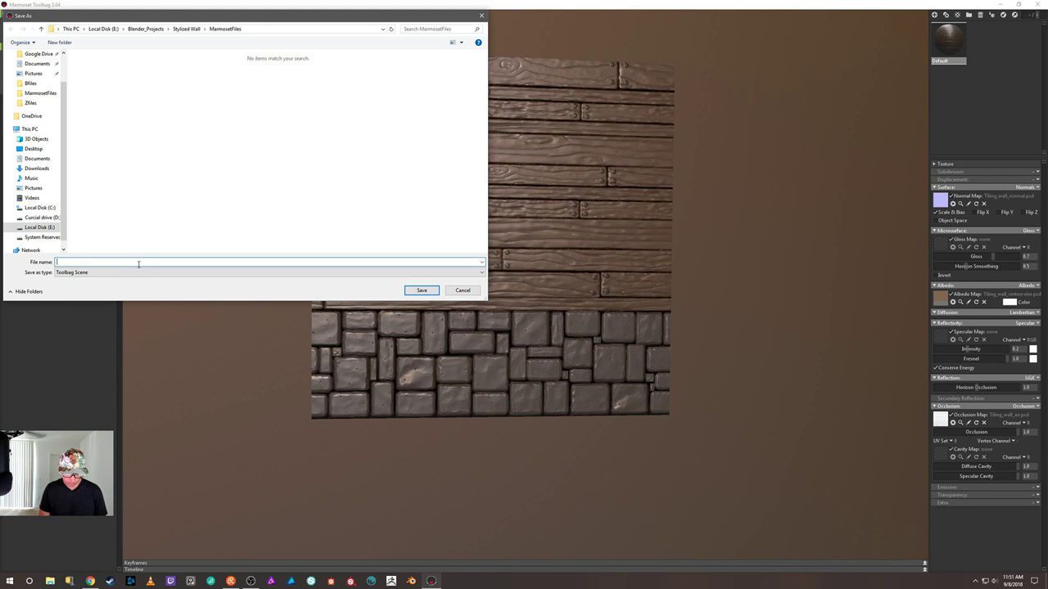
text(T)
key(Escape)
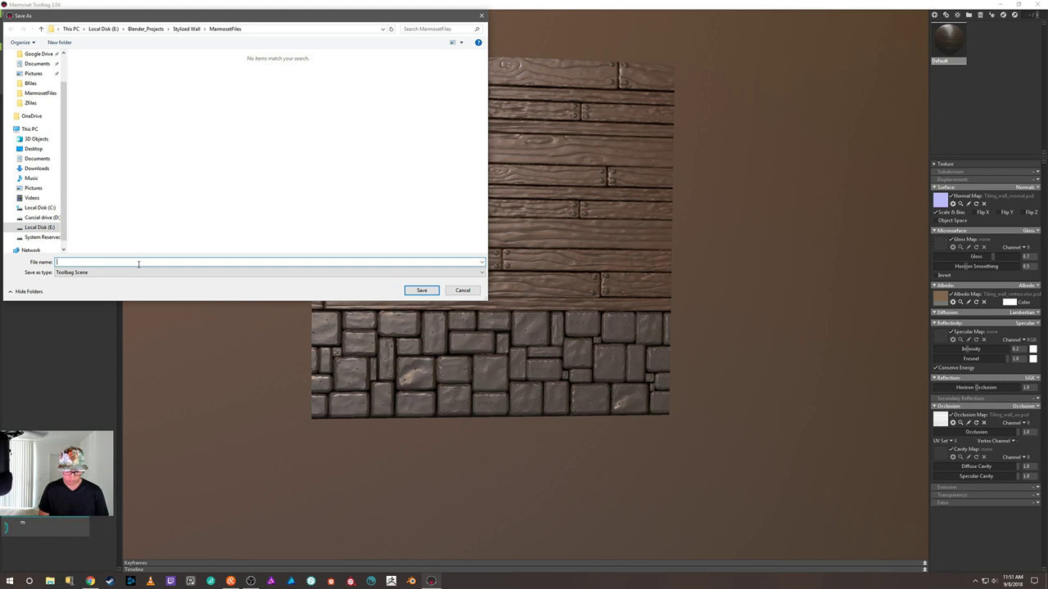
text(Tiling)
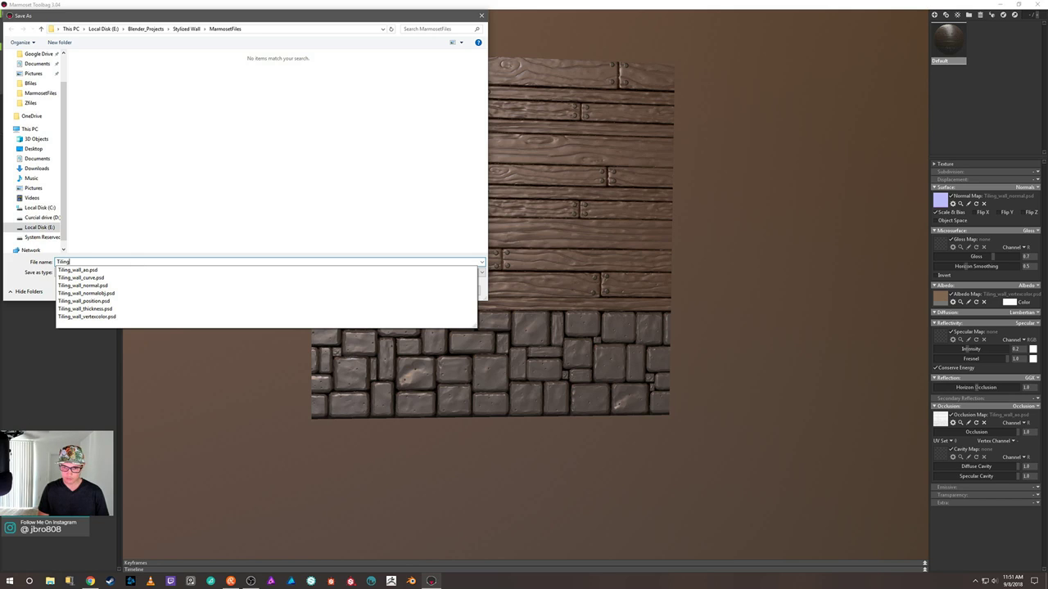
text(_Wall)
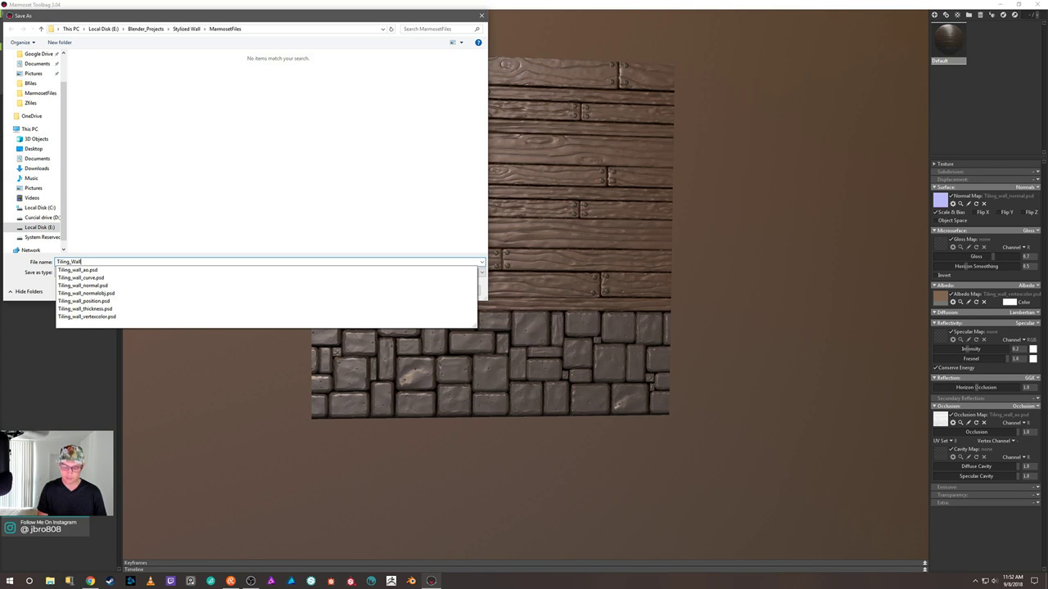
key(Return)
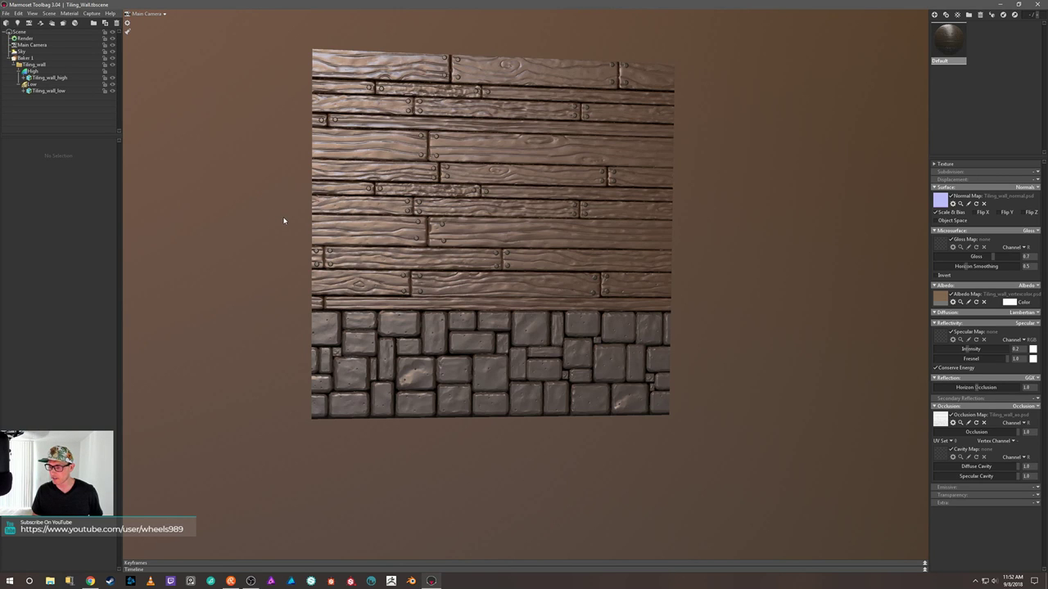
mouse_move(774, 155)
mouse_down()
mouse_move(751, 147)
mouse_move(760, 134)
mouse_move(779, 152)
mouse_up()
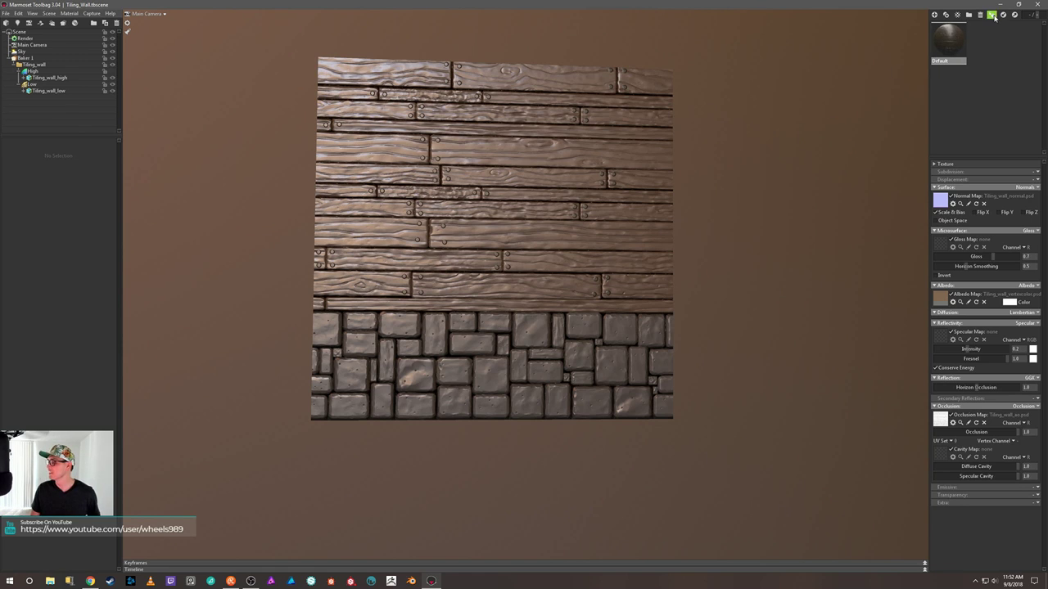
click(999, 4)
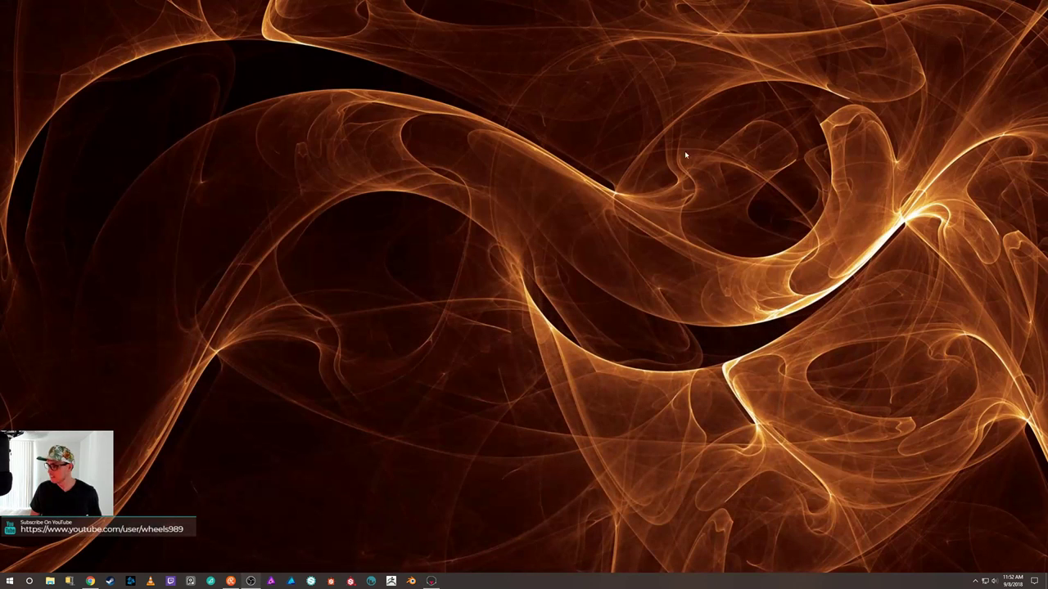
Step: Launch Substance Painter 2018.2.1, close the Welcome dialog, and start a File > New project
click(331, 578)
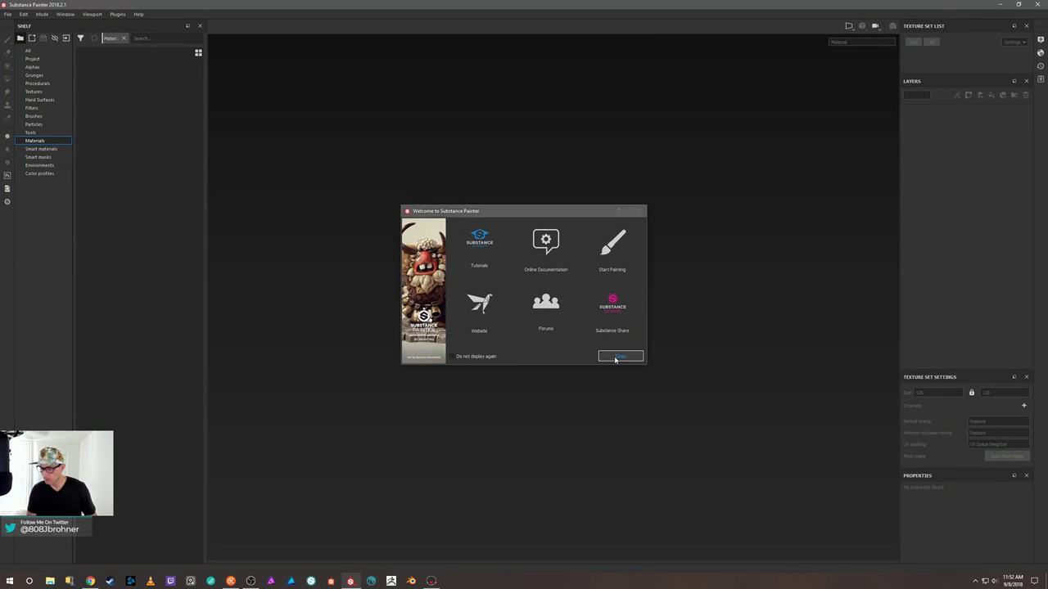
click(616, 360)
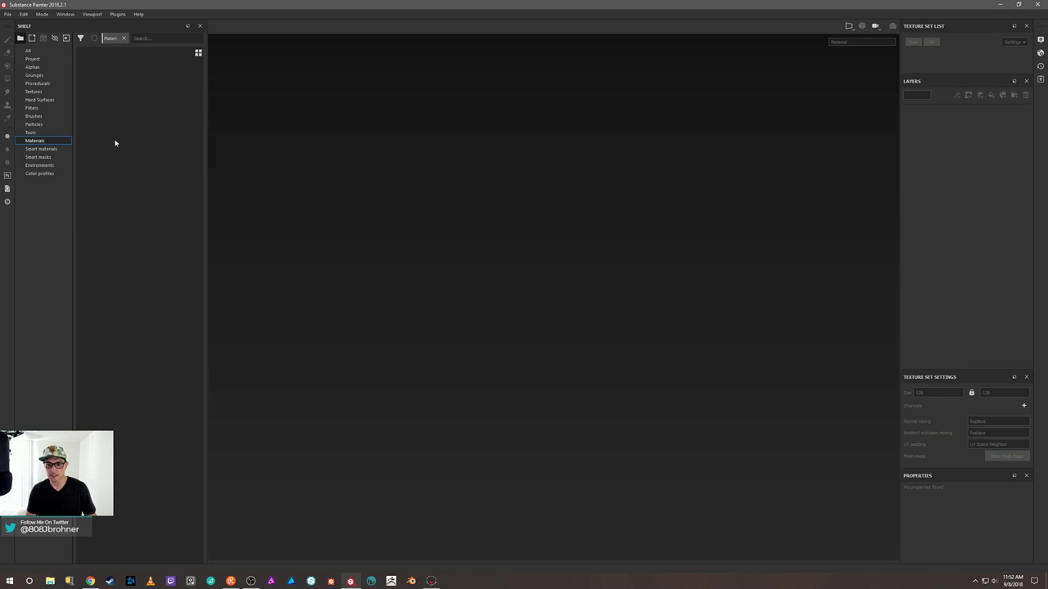
click(7, 14)
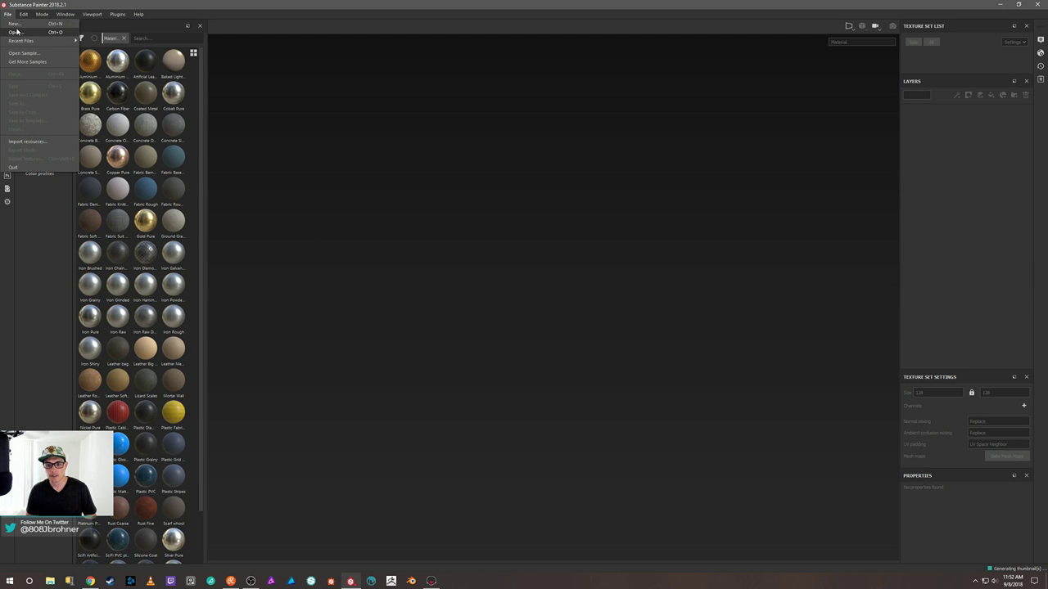
click(15, 24)
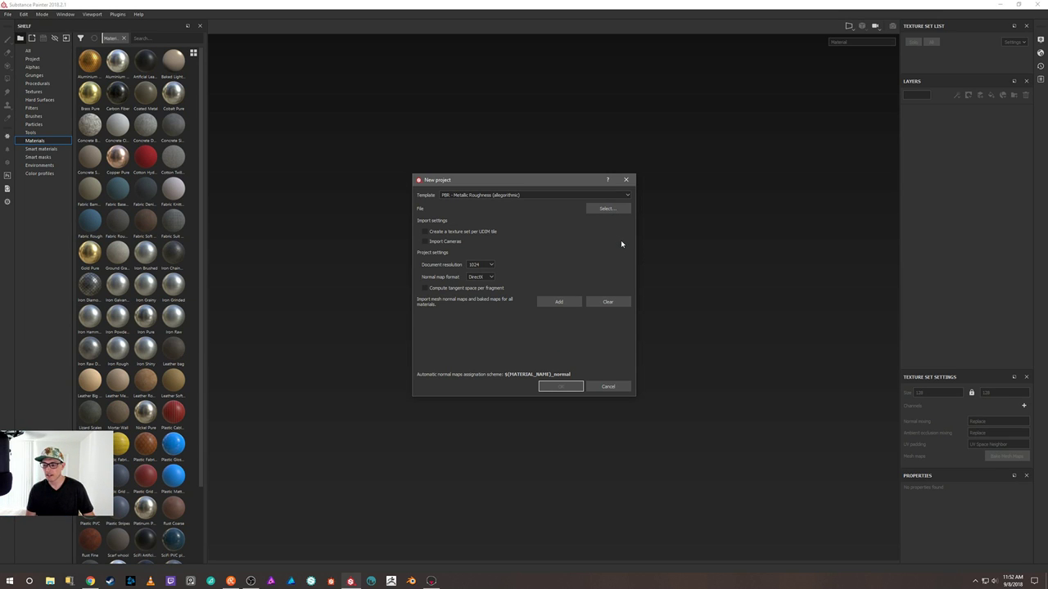
Step: Choose Tiling_Wall_low from E:/Blender_Projects/Stylized Wall/Bfiles as the project mesh
click(617, 209)
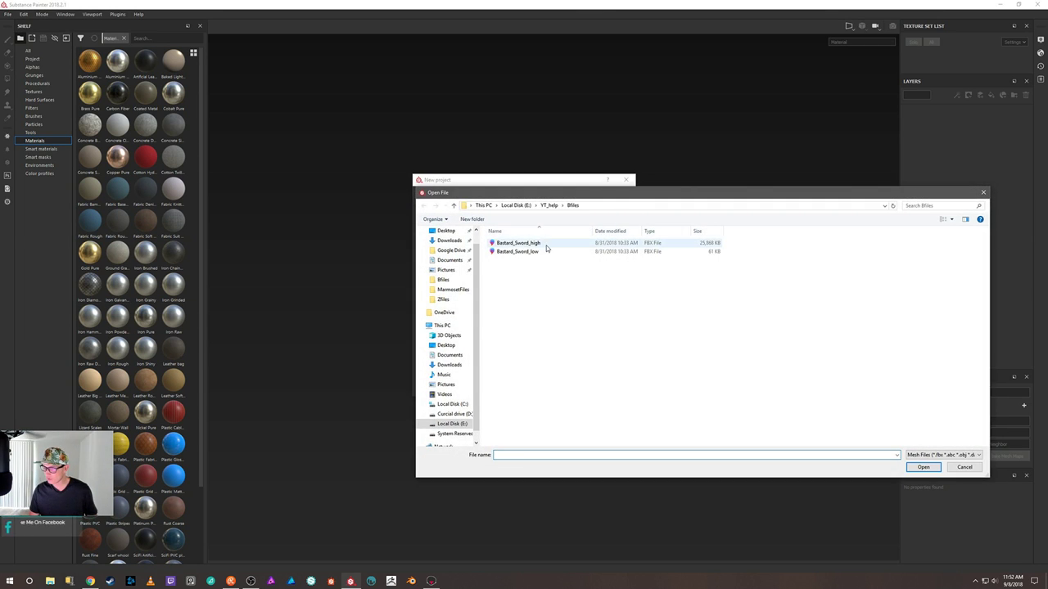
click(516, 205)
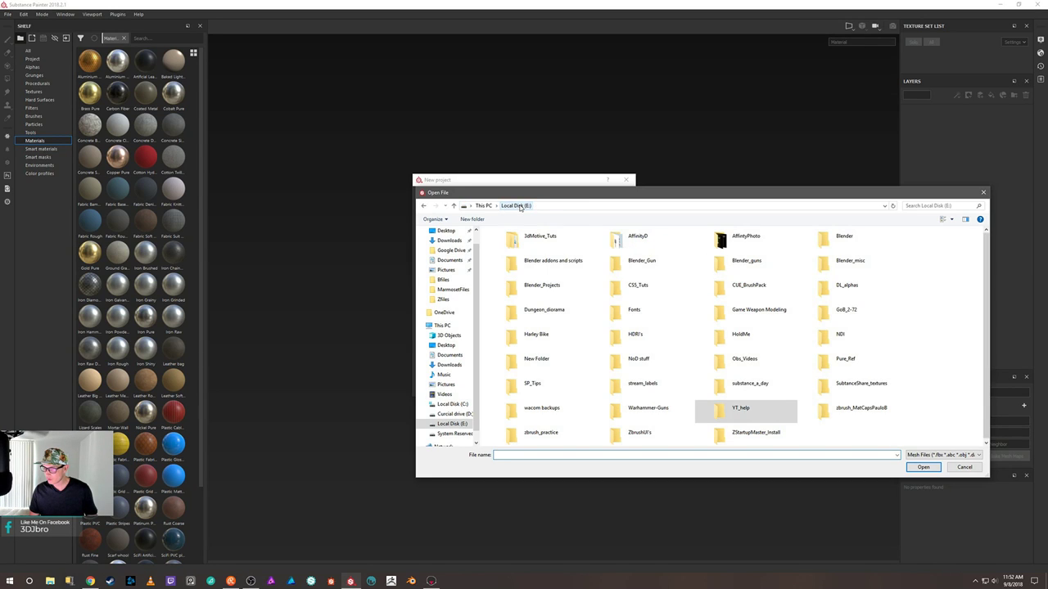
double_click(557, 287)
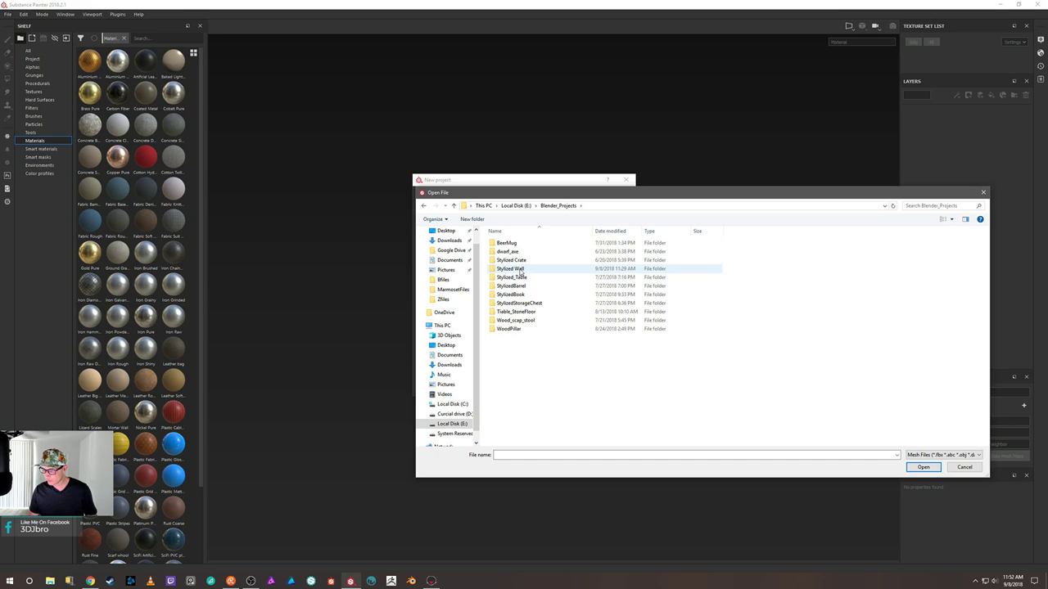
double_click(519, 270)
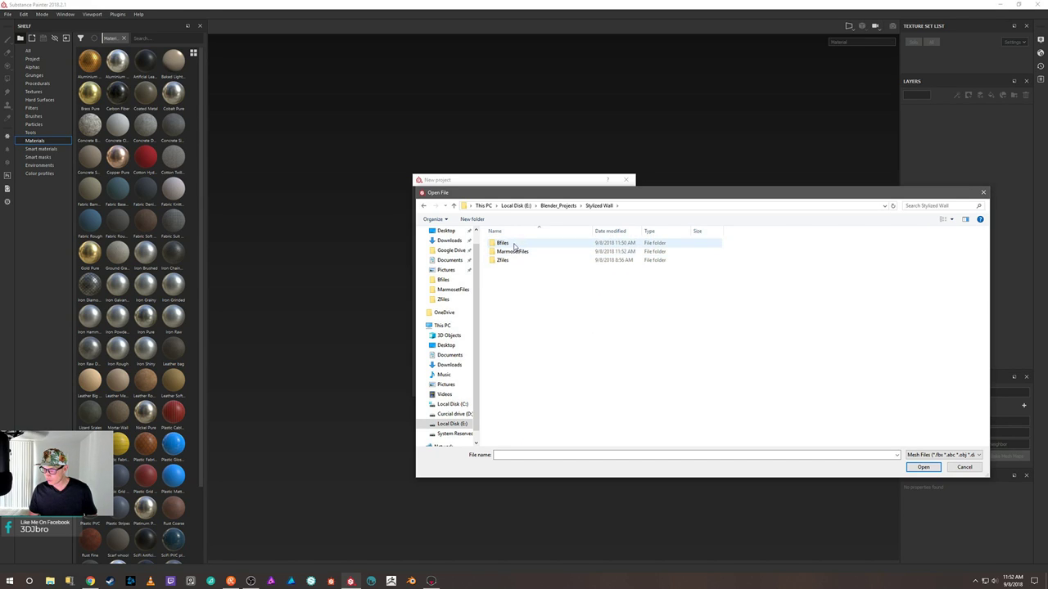
double_click(512, 244)
click(521, 261)
double_click(521, 260)
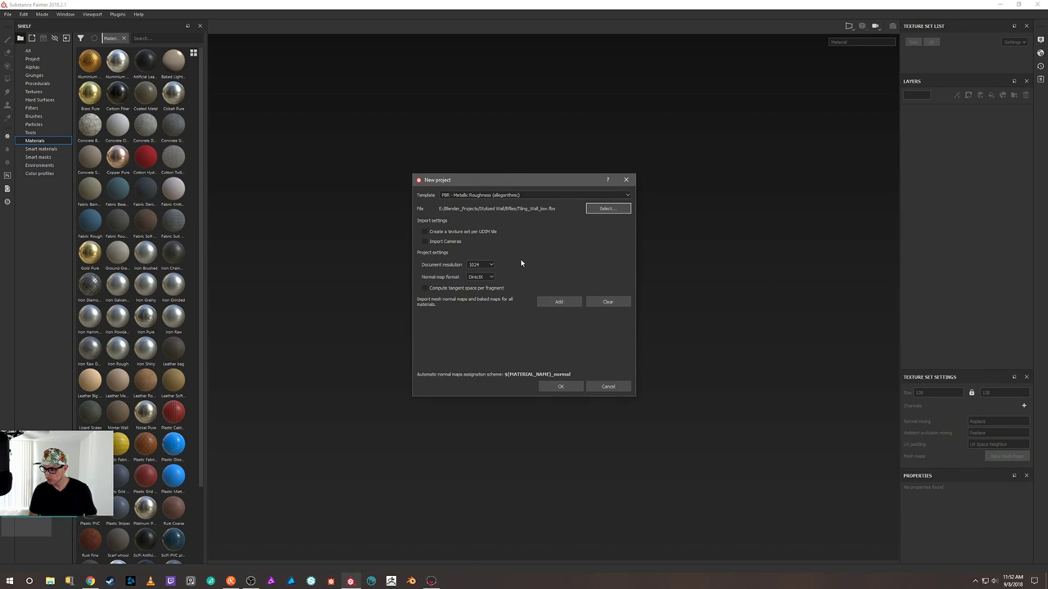
Step: Set document resolution to 4096 and normal map format to OpenGL
click(491, 267)
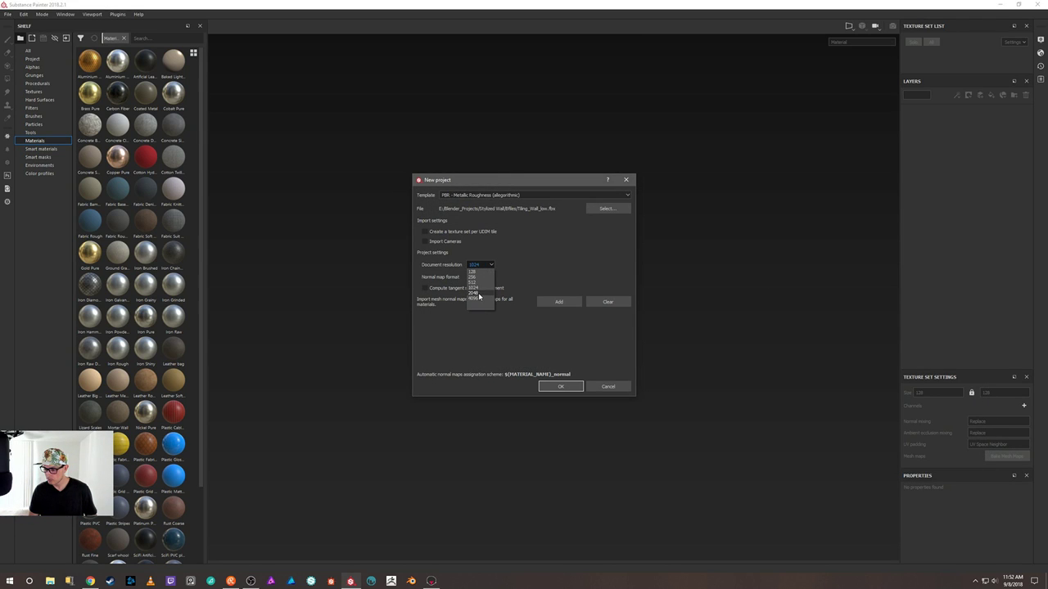
click(482, 301)
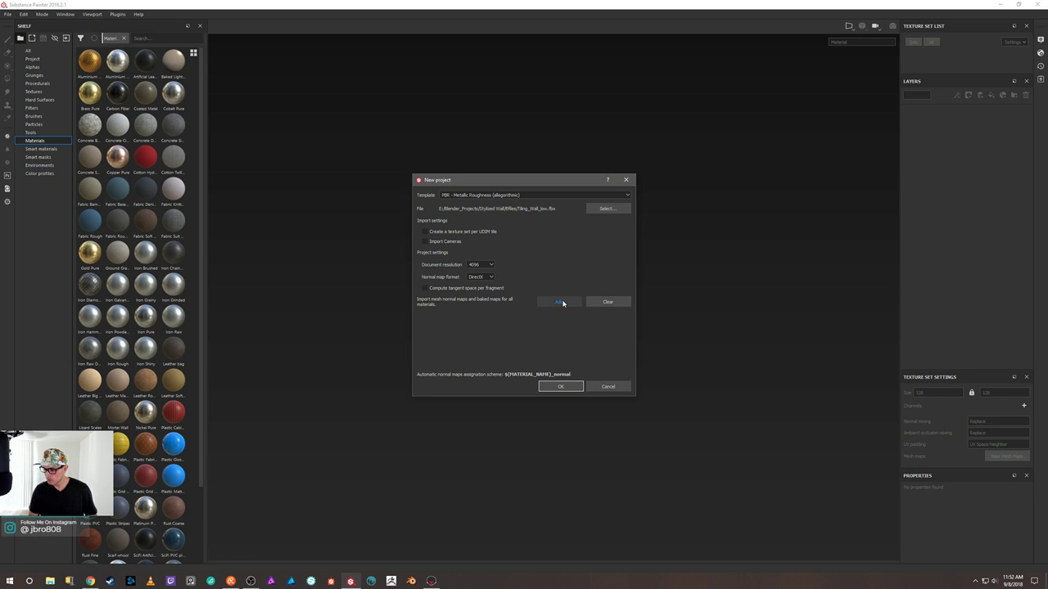
click(486, 278)
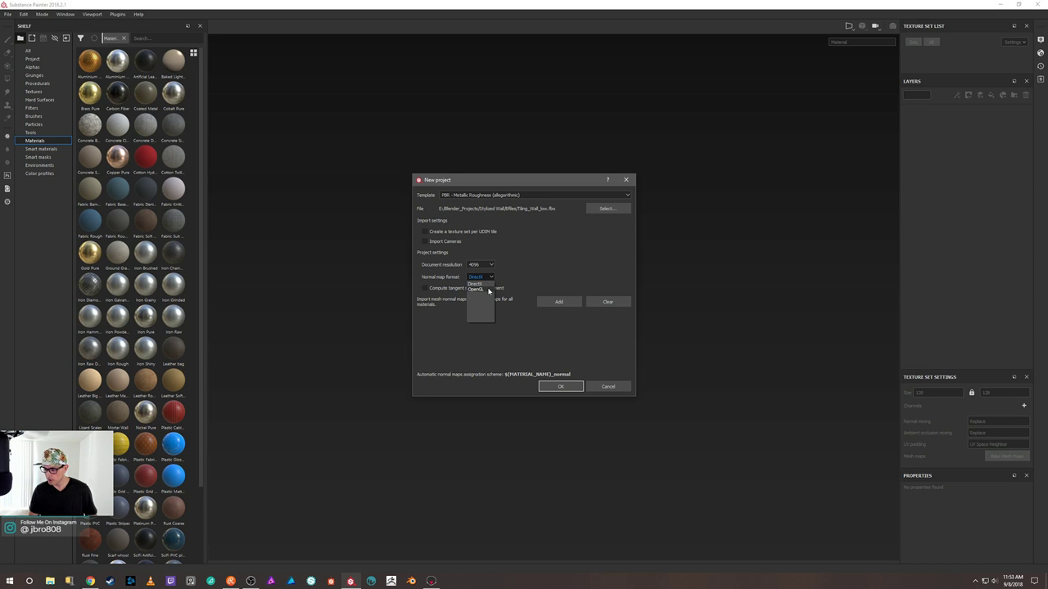
click(488, 290)
Step: Add the seven Tiling_wall PSD maps from MarmosetFiles and create the project
click(565, 301)
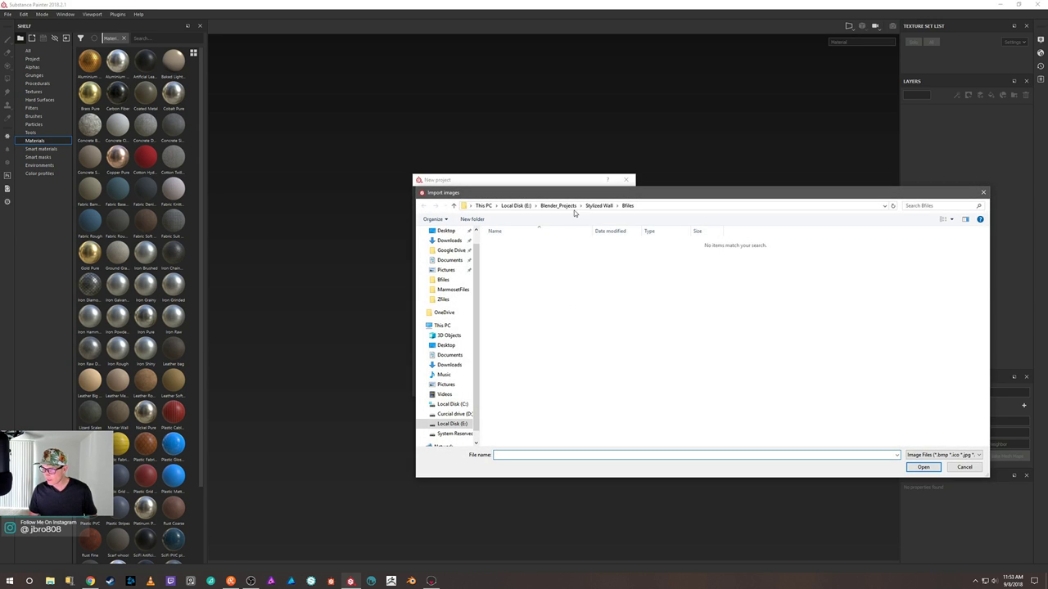
click(598, 205)
double_click(534, 248)
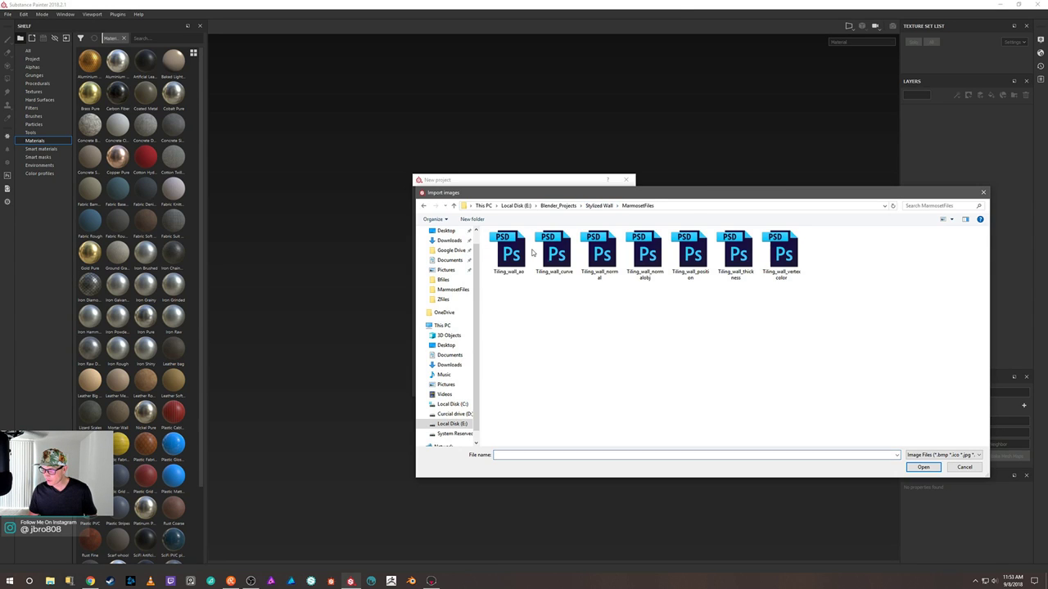
drag(864, 320, 488, 228)
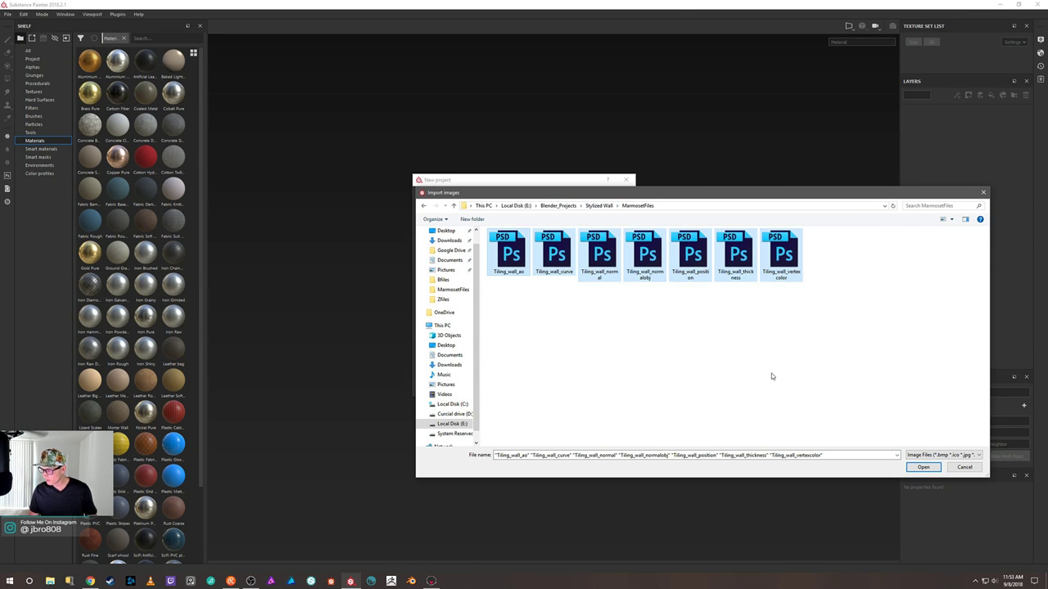
click(925, 469)
click(569, 385)
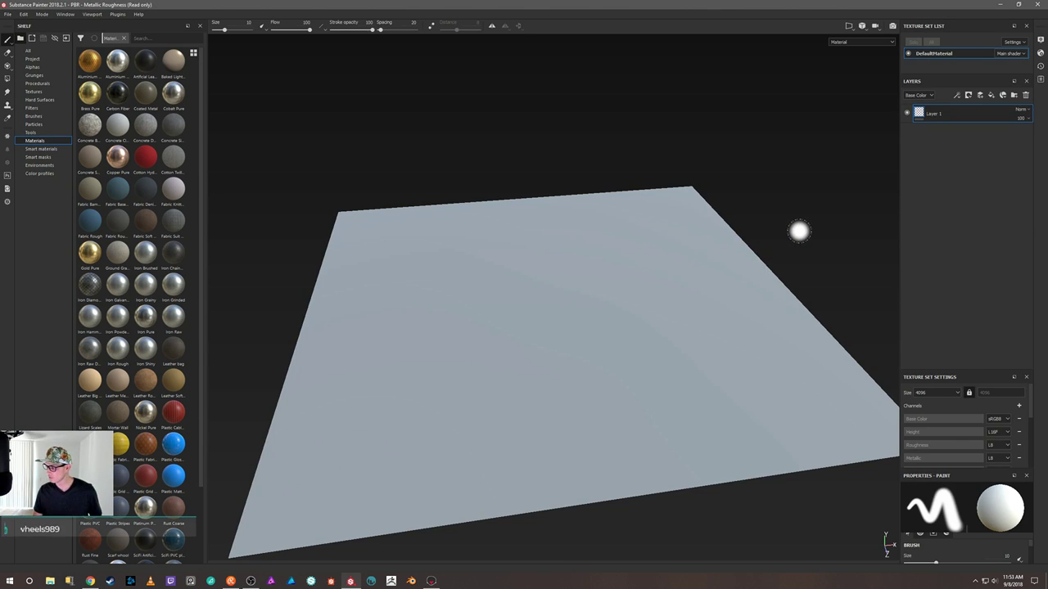
Step: Delete the default Layer 1 and bring up map choices for the normal mesh-map slot
alt+drag(843, 243, 811, 235)
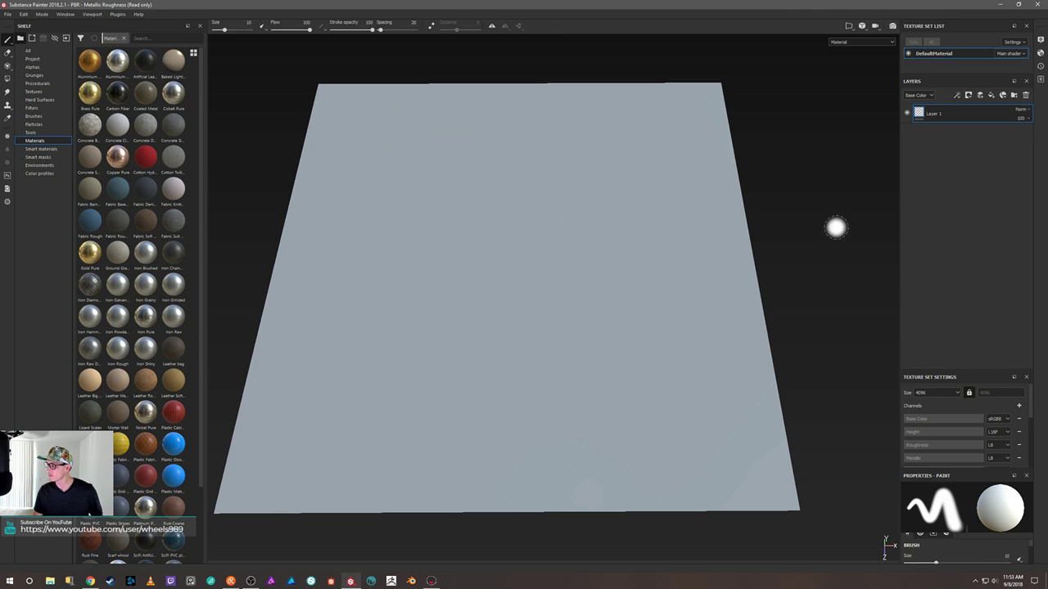
click(1026, 95)
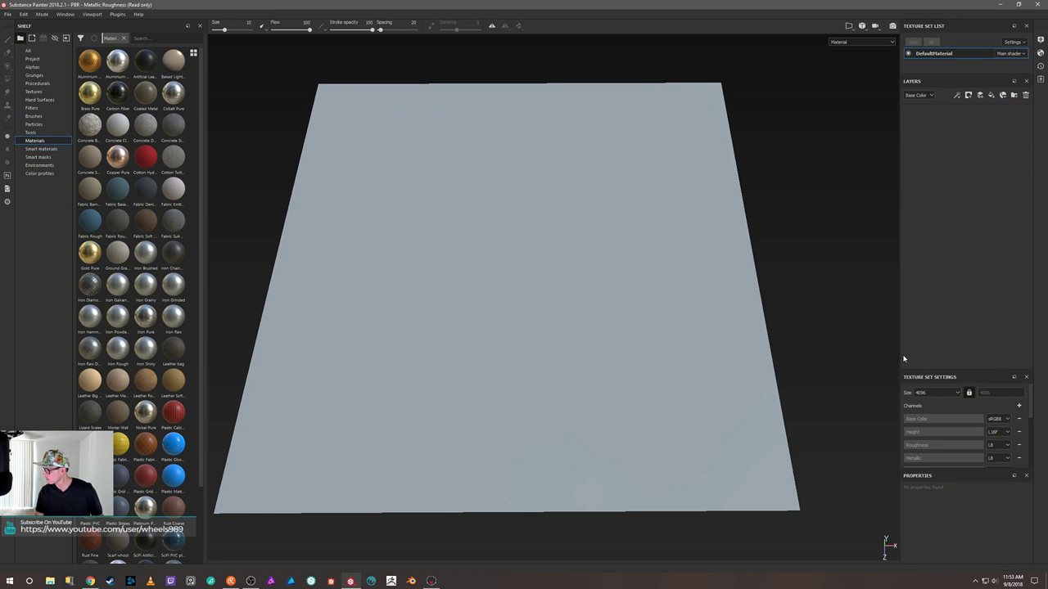
scroll(939, 456, down, 6)
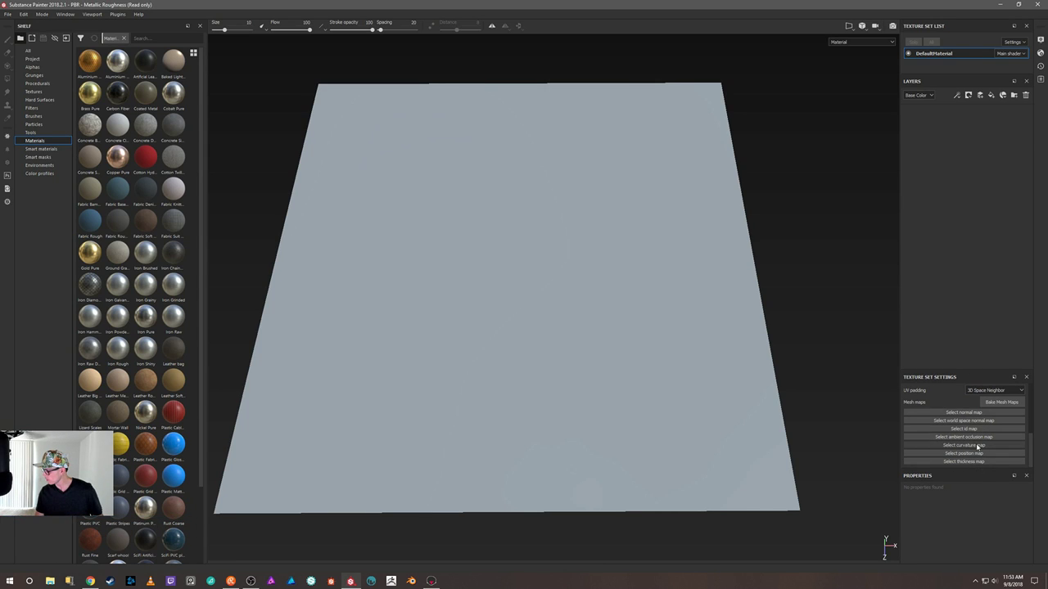
scroll(974, 459, up, 2)
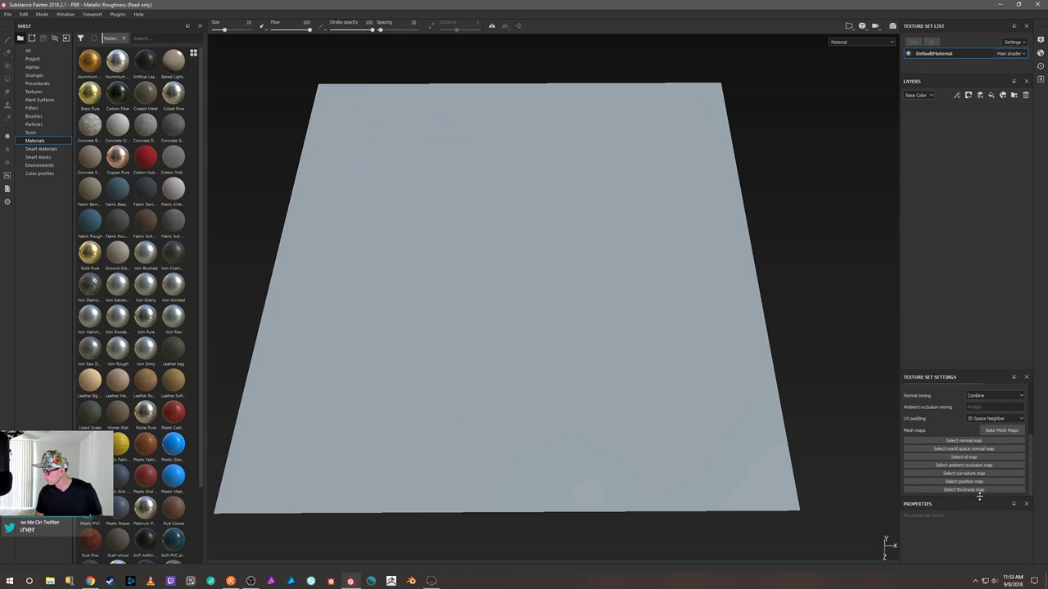
click(974, 442)
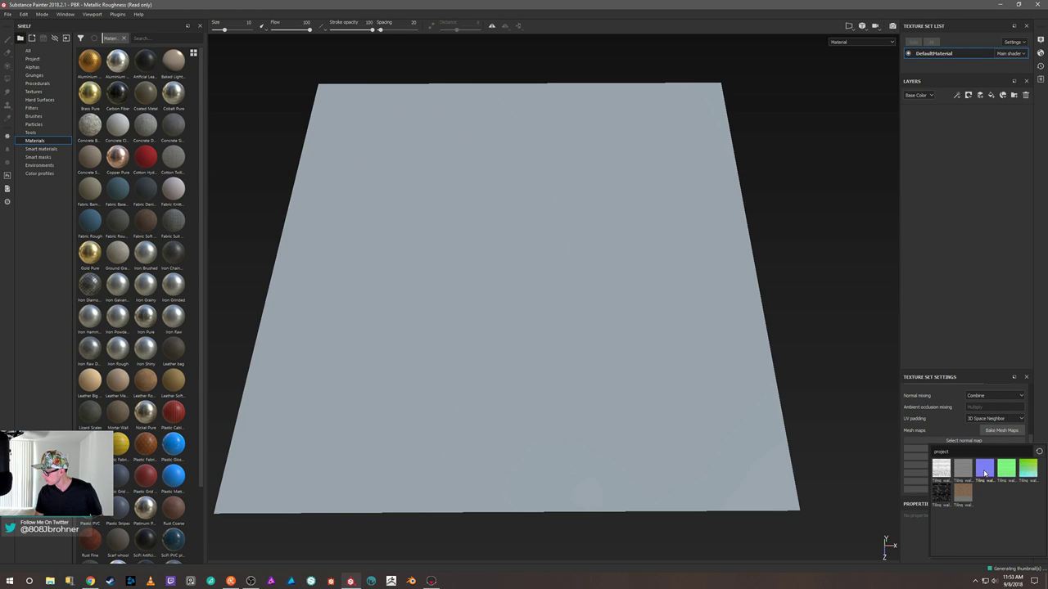
click(985, 471)
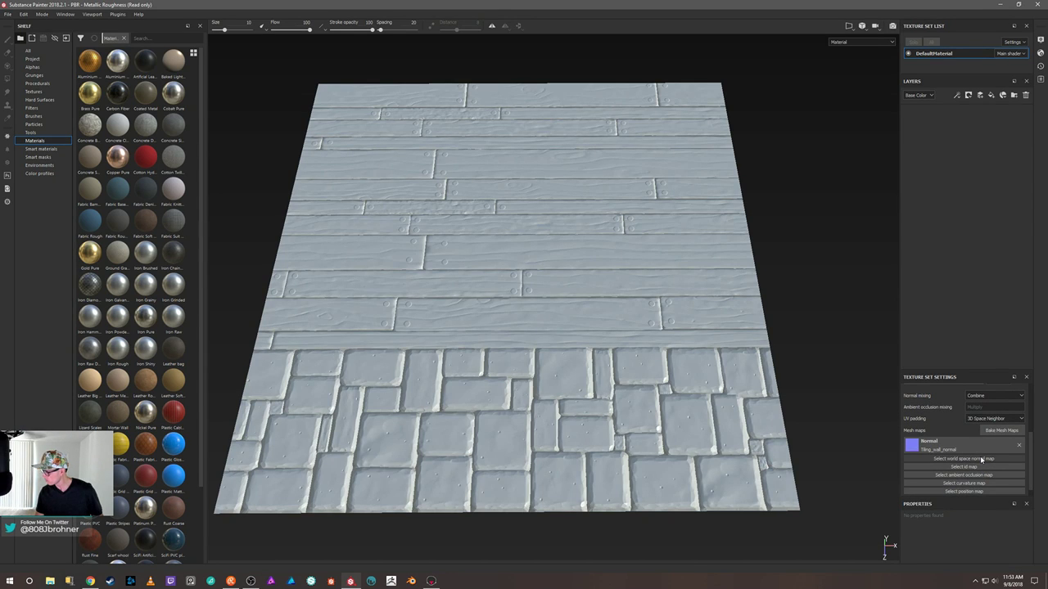
click(981, 460)
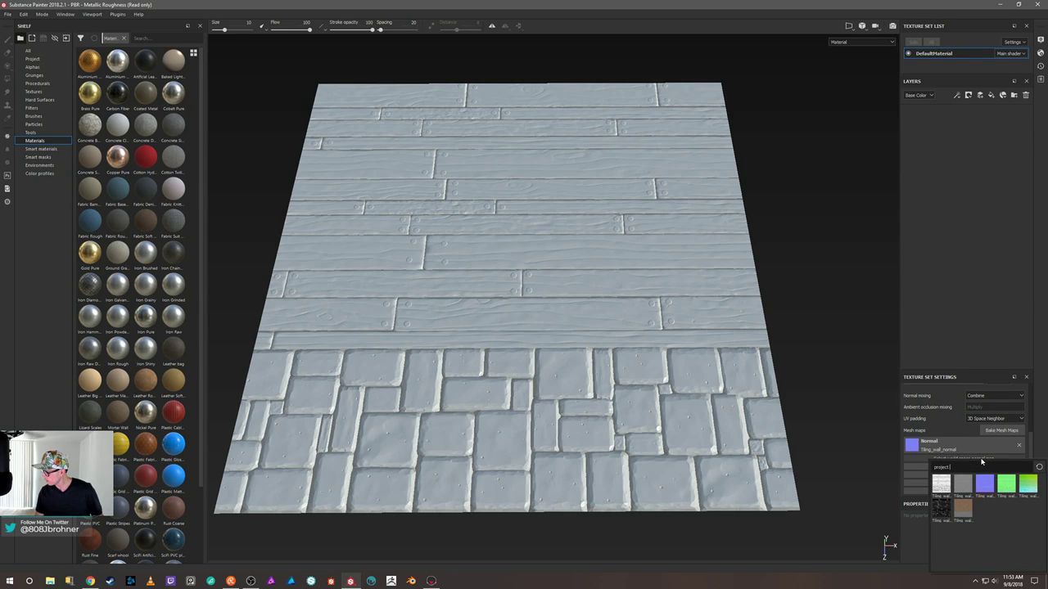
click(1015, 488)
click(985, 477)
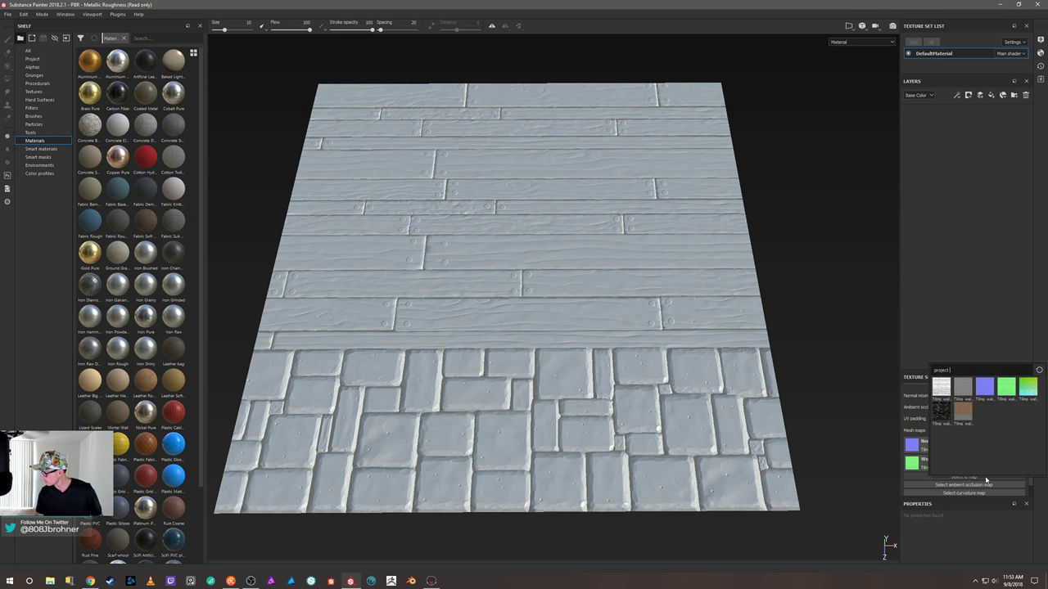
click(965, 420)
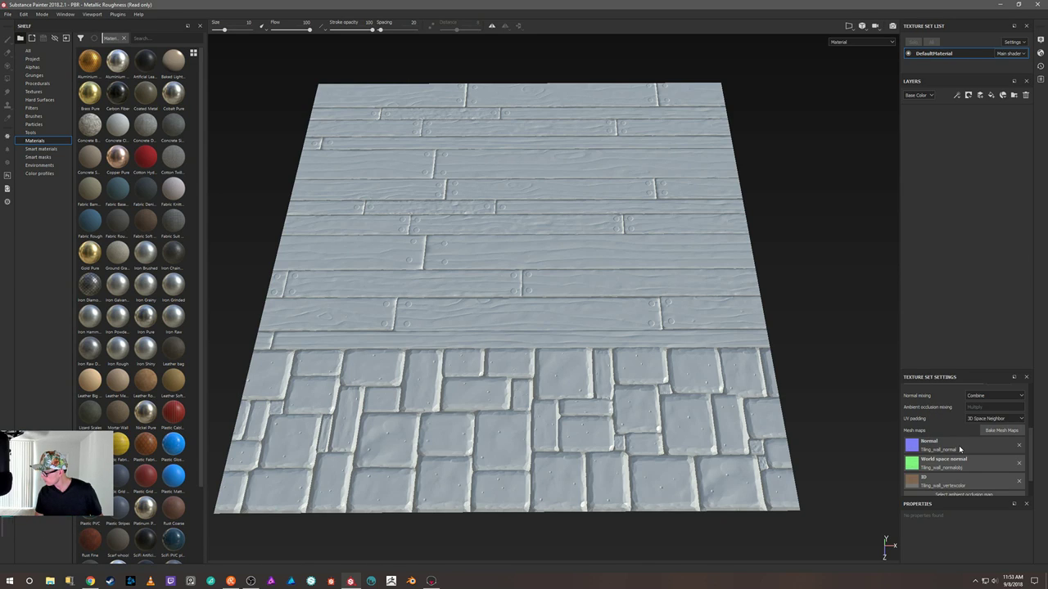
scroll(974, 466, down, 1)
click(975, 466)
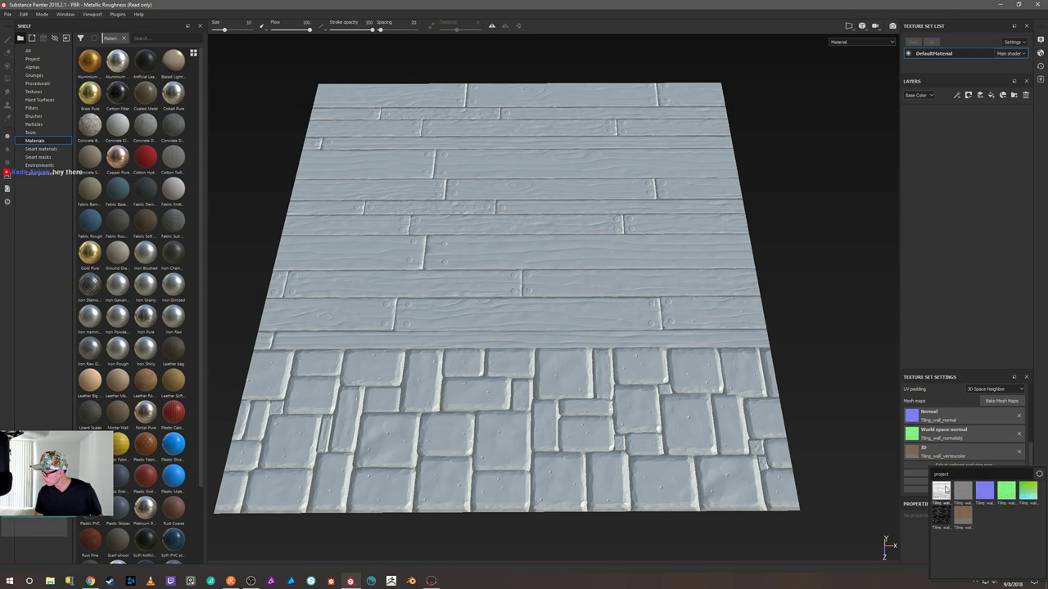
click(946, 490)
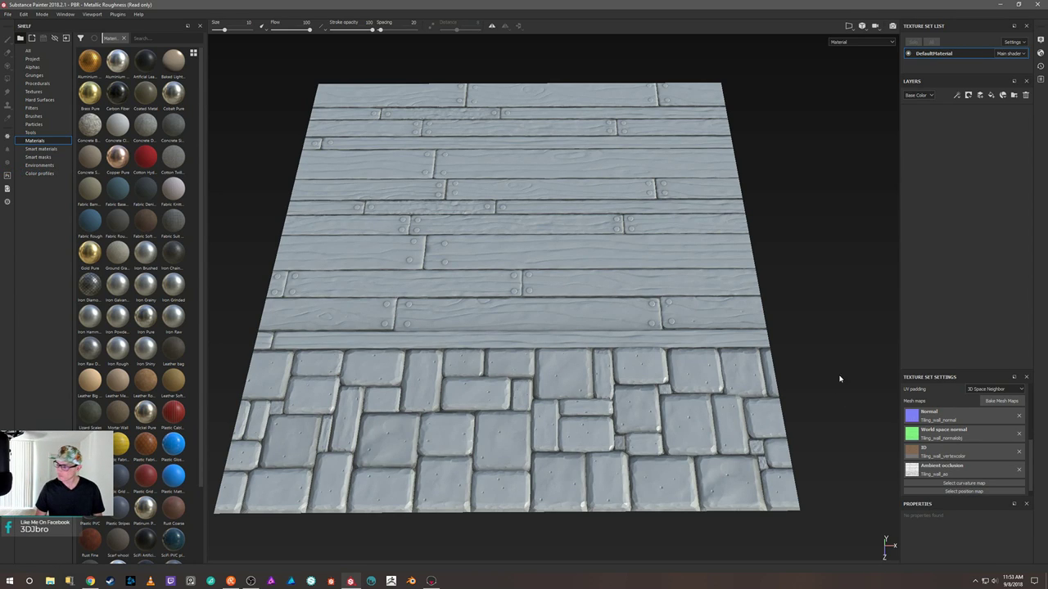
mouse_move(840, 286)
alt+mouse_down()
mouse_move(977, 303)
mouse_move(840, 299)
alt+mouse_up()
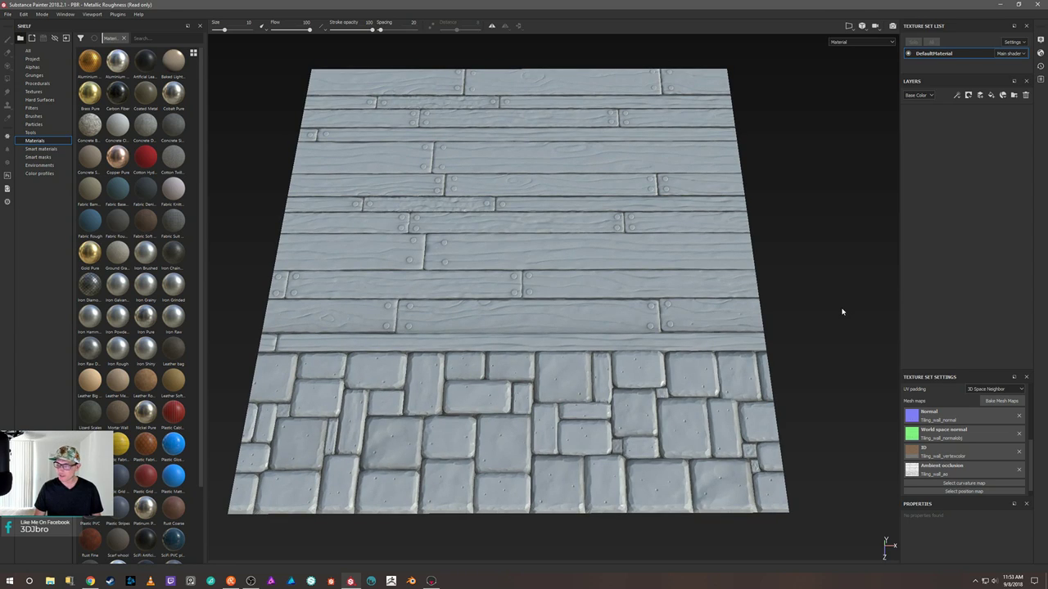
scroll(965, 445, down, 1)
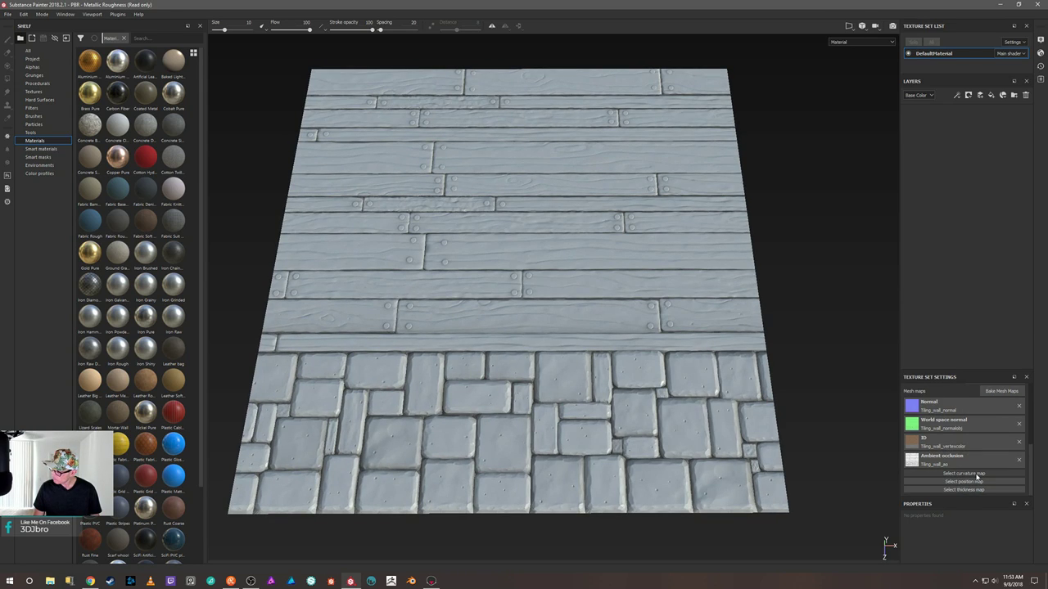
click(976, 475)
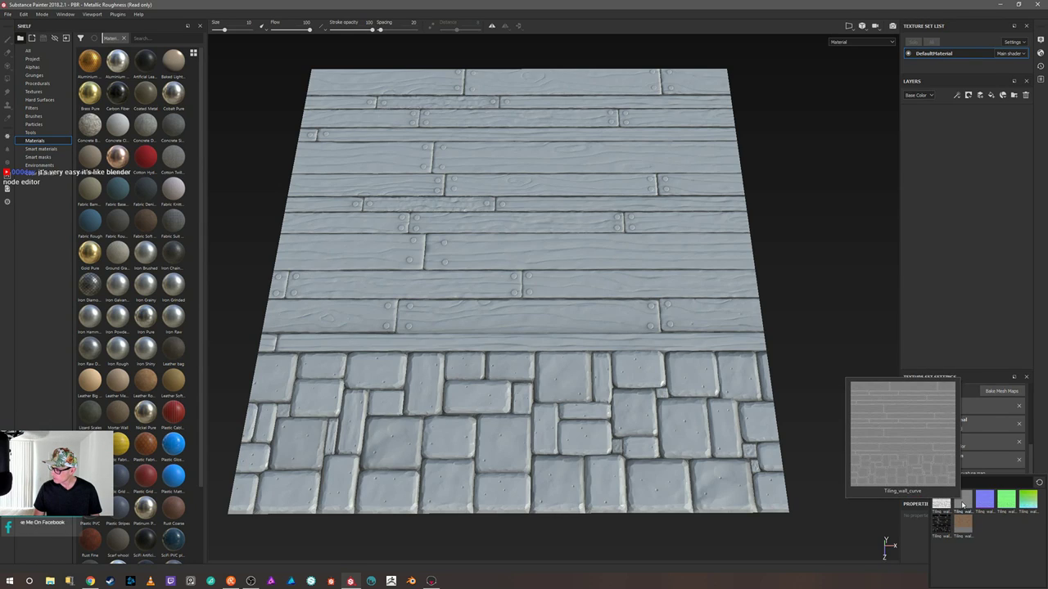
Step: Assign Tiling_wall_curve, Tiling_wall_position and the dark texture as curvature, position and thickness maps
click(962, 506)
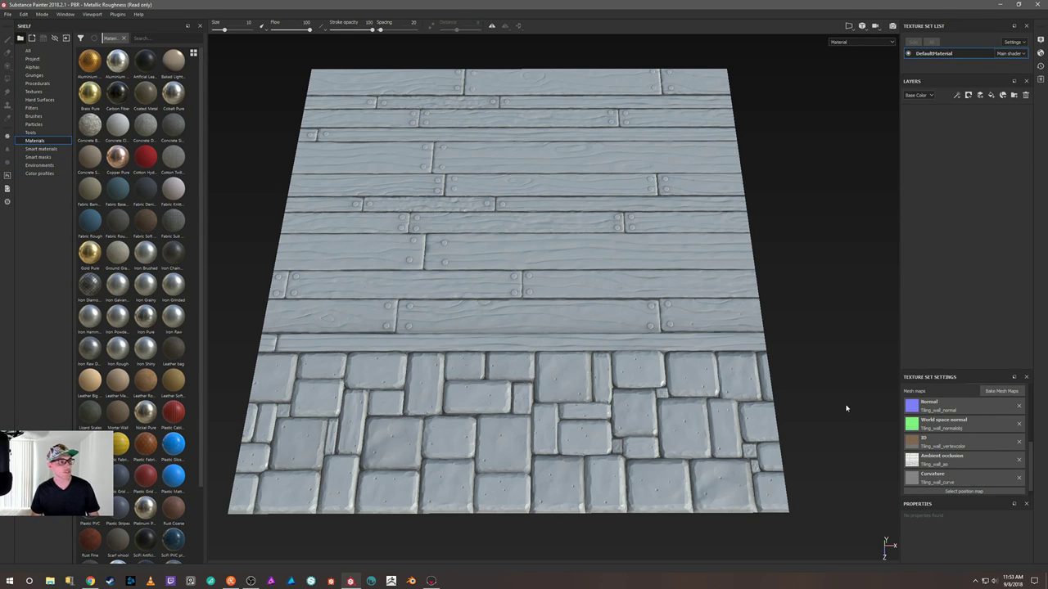
scroll(983, 479, down, 1)
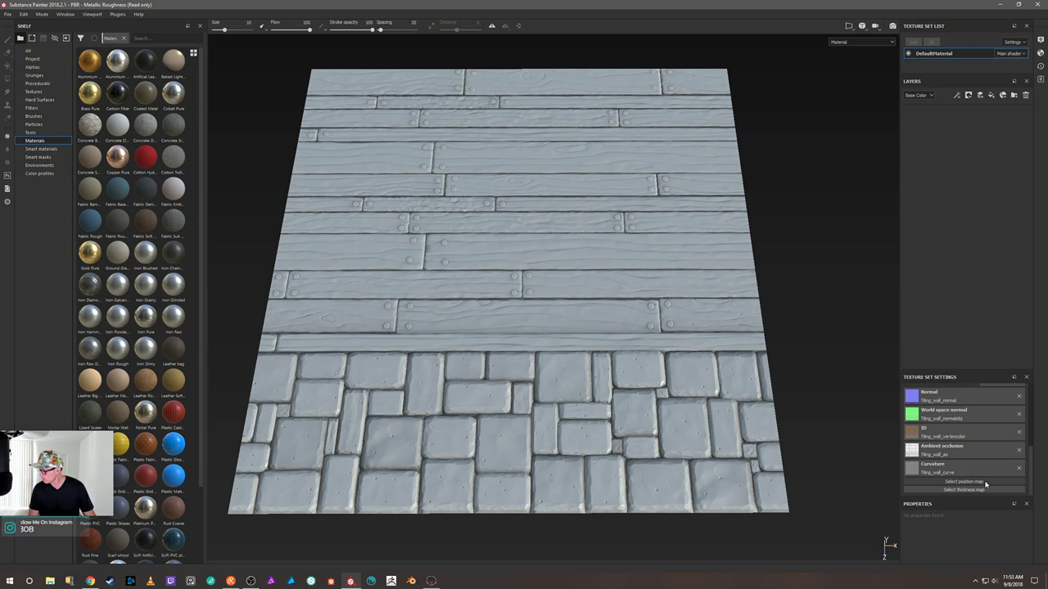
click(964, 483)
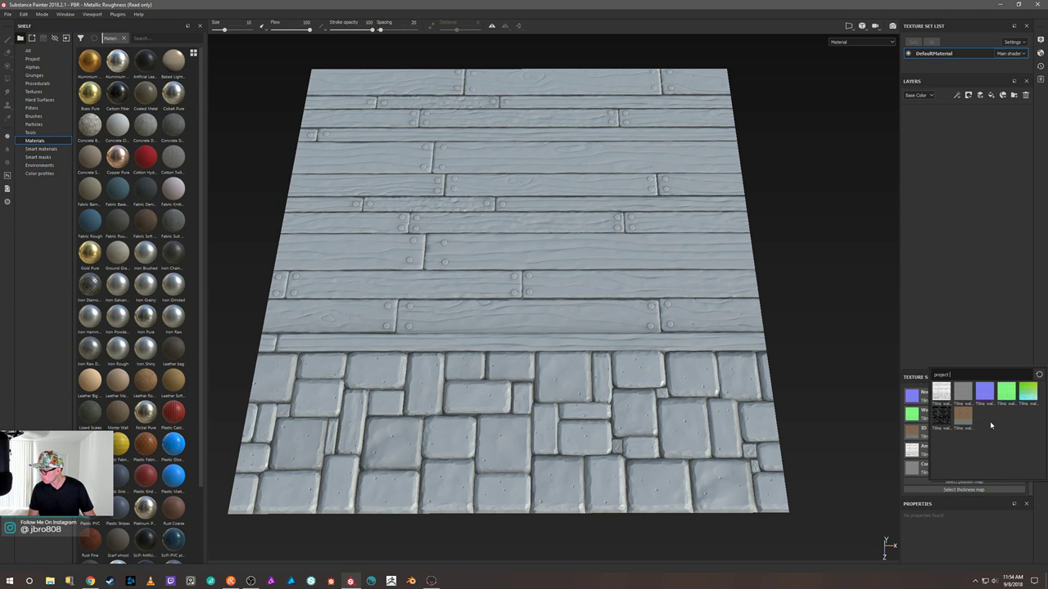
click(1028, 395)
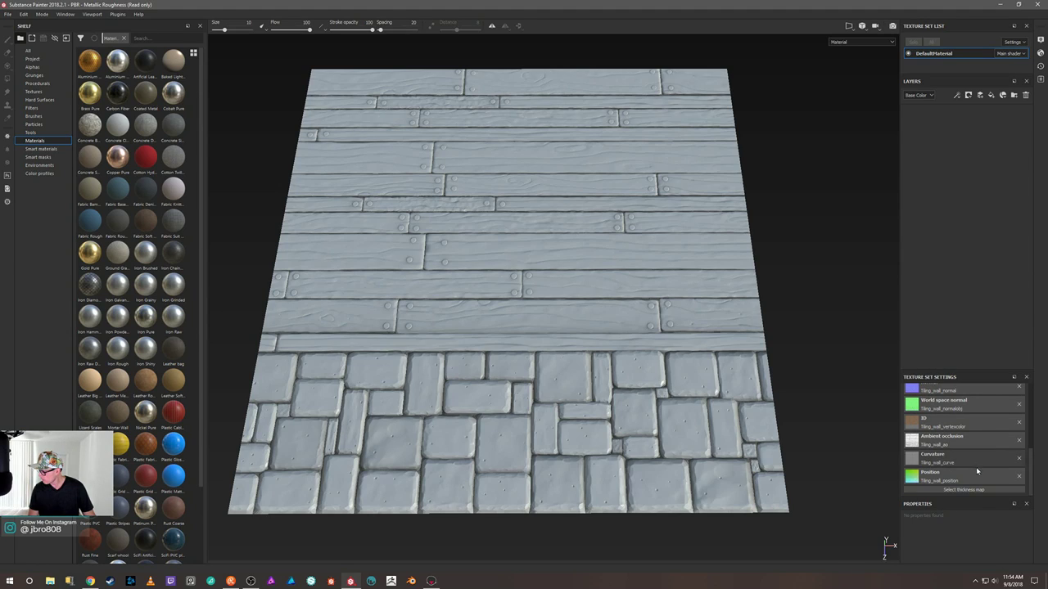
scroll(978, 478, down, 1)
click(980, 488)
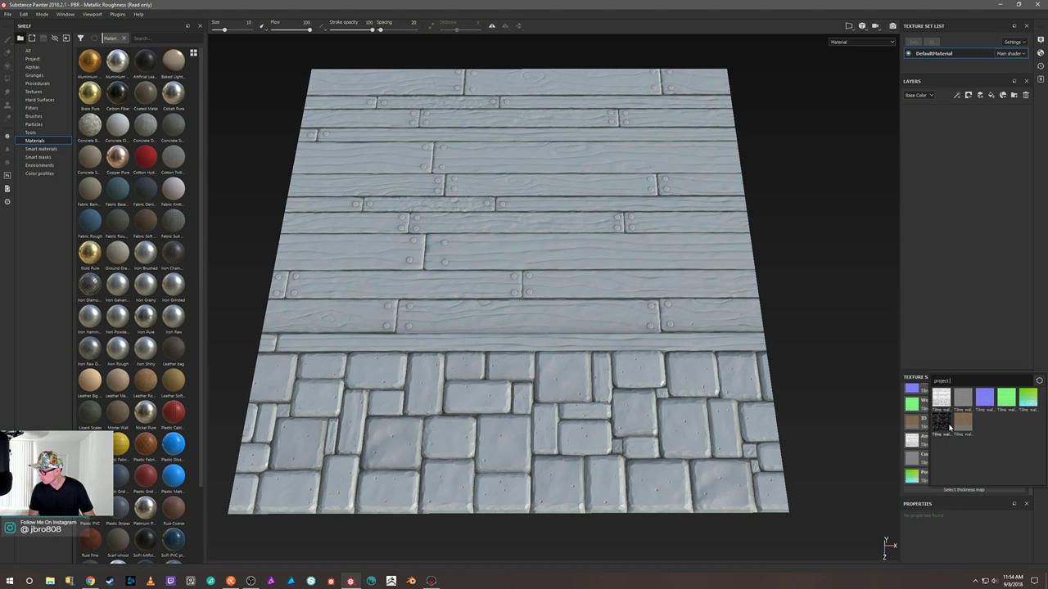
click(950, 427)
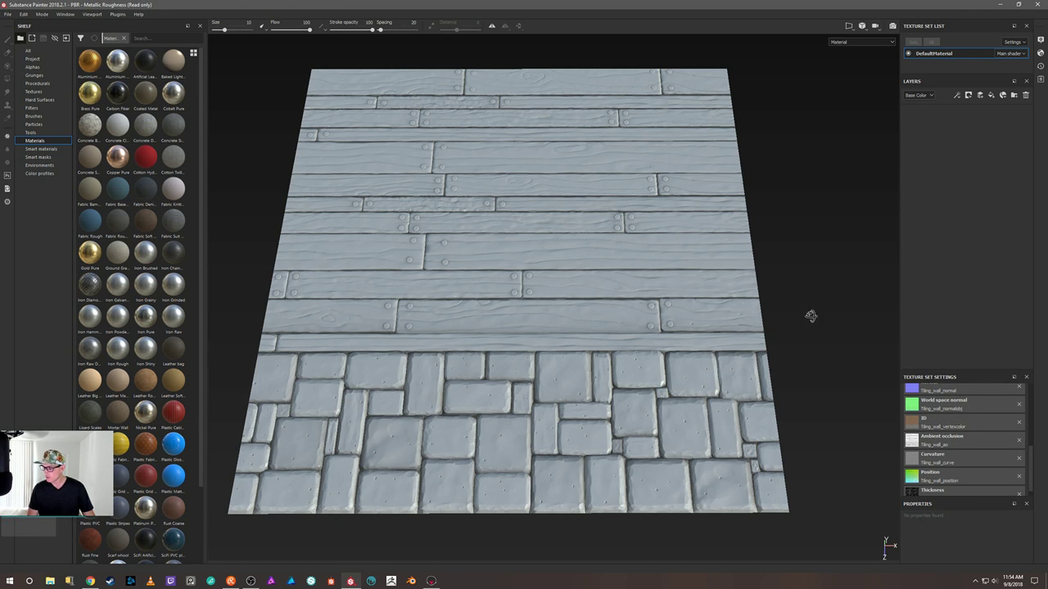
Step: Adjust the view and environment lighting, then show the Smart materials library
alt+drag(810, 314, 816, 310)
mouse_move(816, 310)
shift+right_down()
mouse_move(699, 314)
mouse_move(777, 311)
shift+right_up()
alt+drag(778, 311, 790, 286)
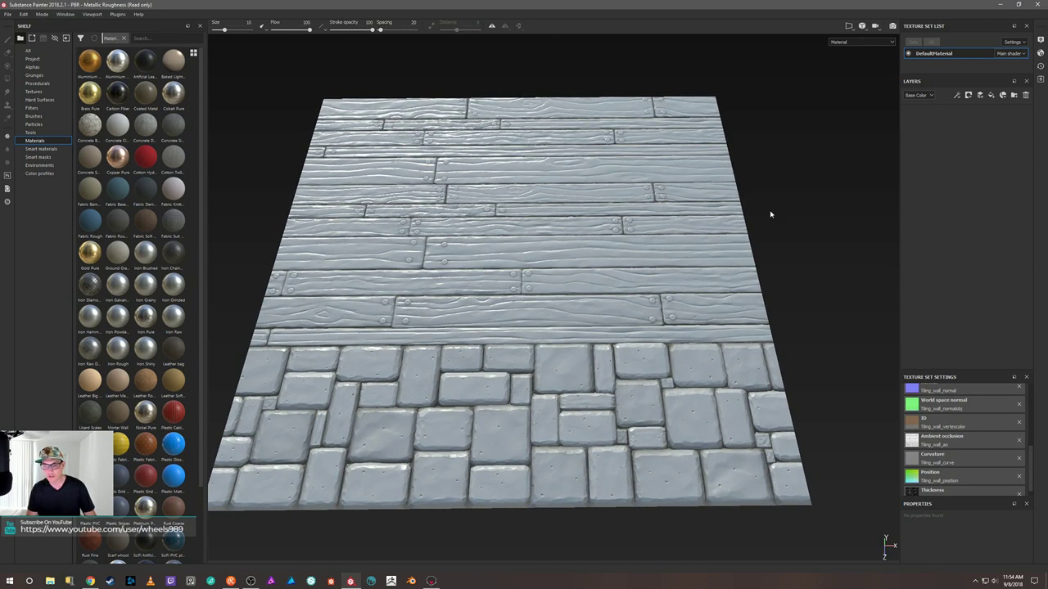
click(32, 150)
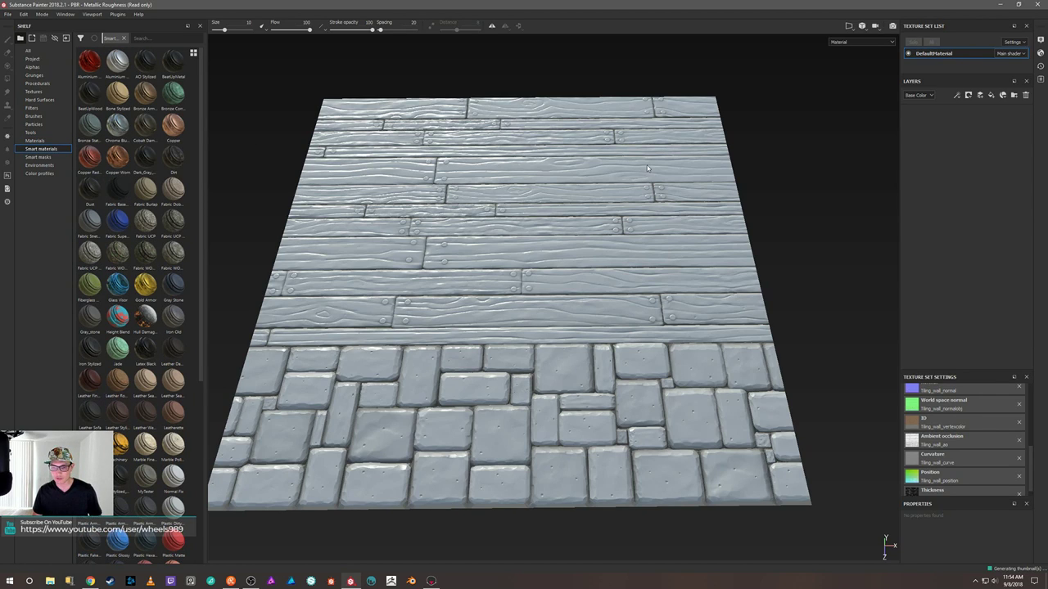
scroll(167, 374, down, 5)
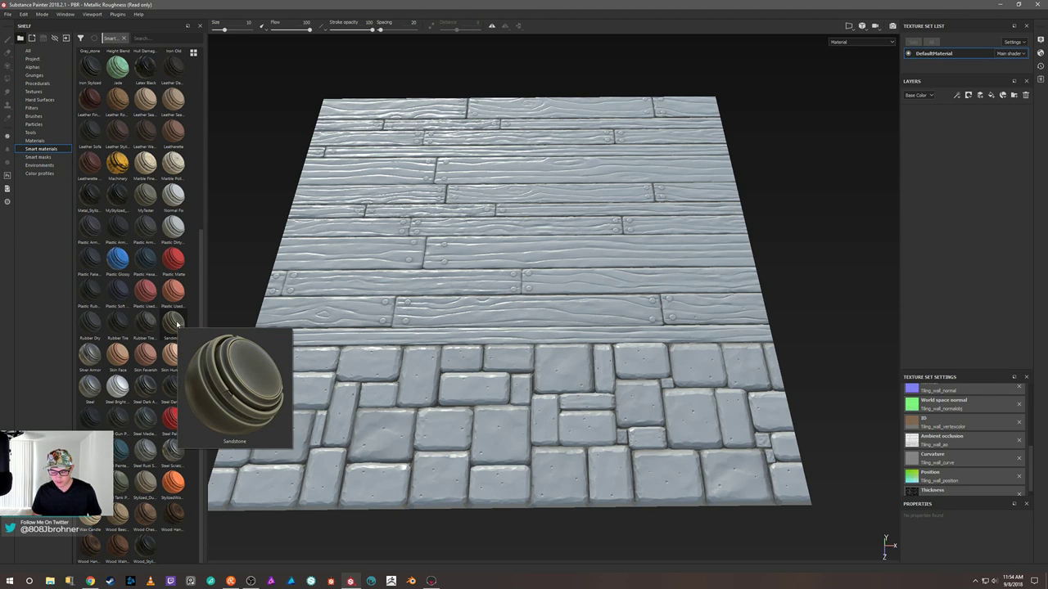
Step: Add the Sandstone smart material with a colour-selection mask picking the grey stone ID, then collapse it
drag(177, 324, 993, 161)
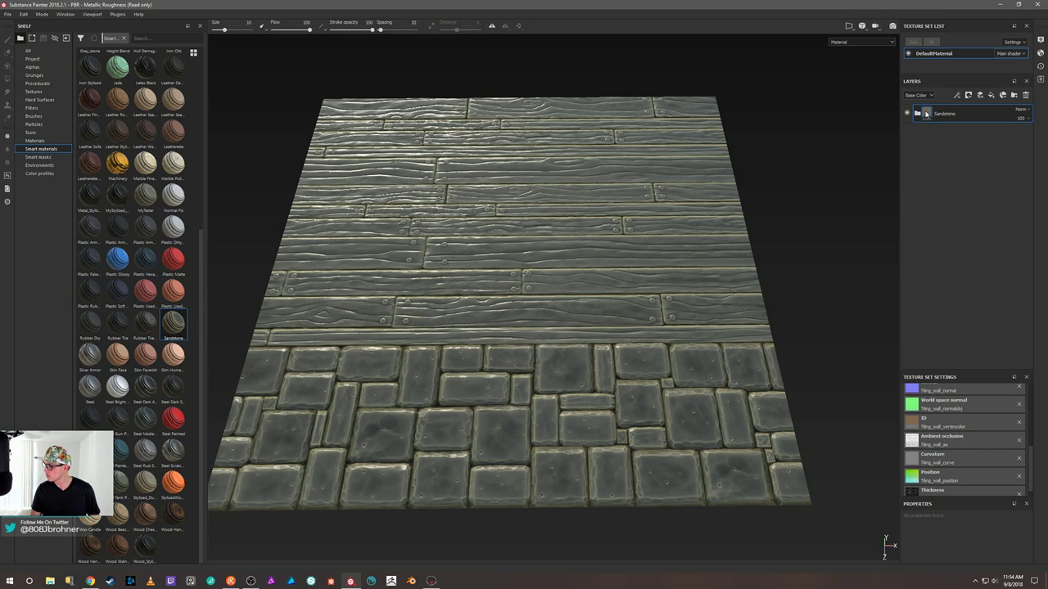
right_click(926, 114)
click(955, 140)
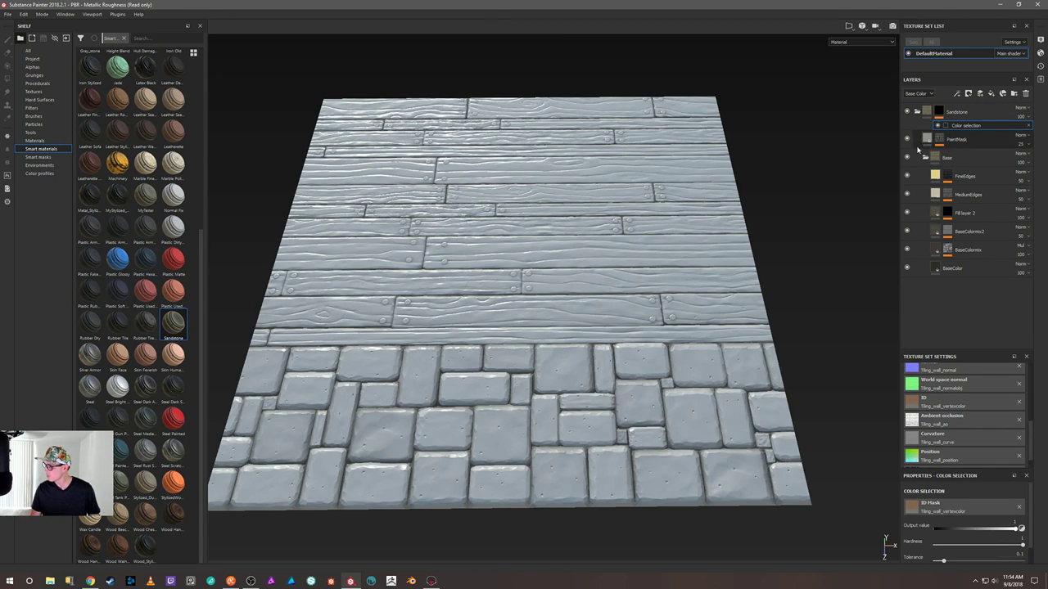
right_click(823, 190)
click(931, 274)
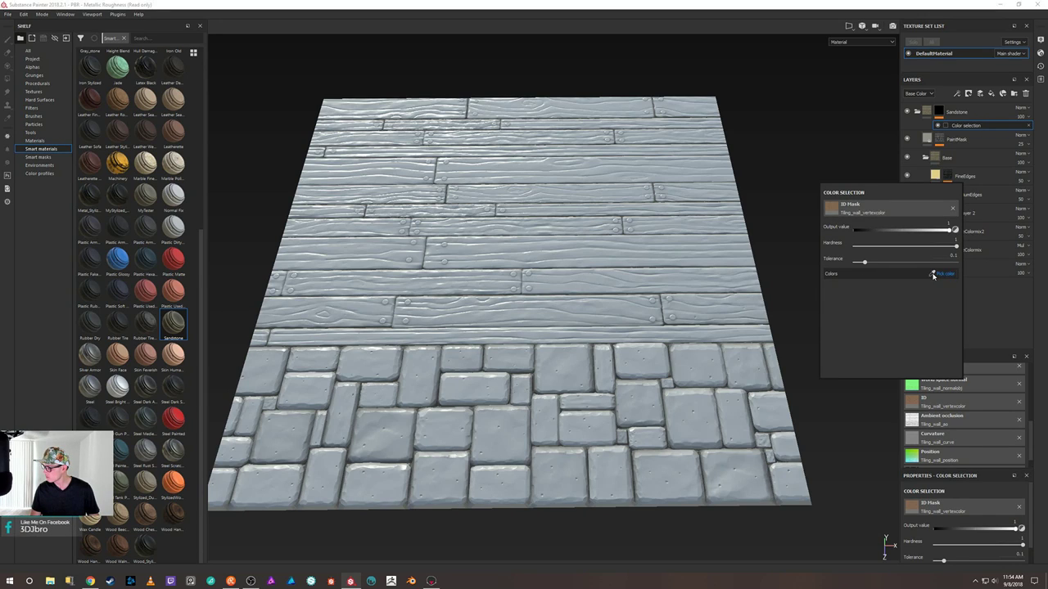
click(736, 390)
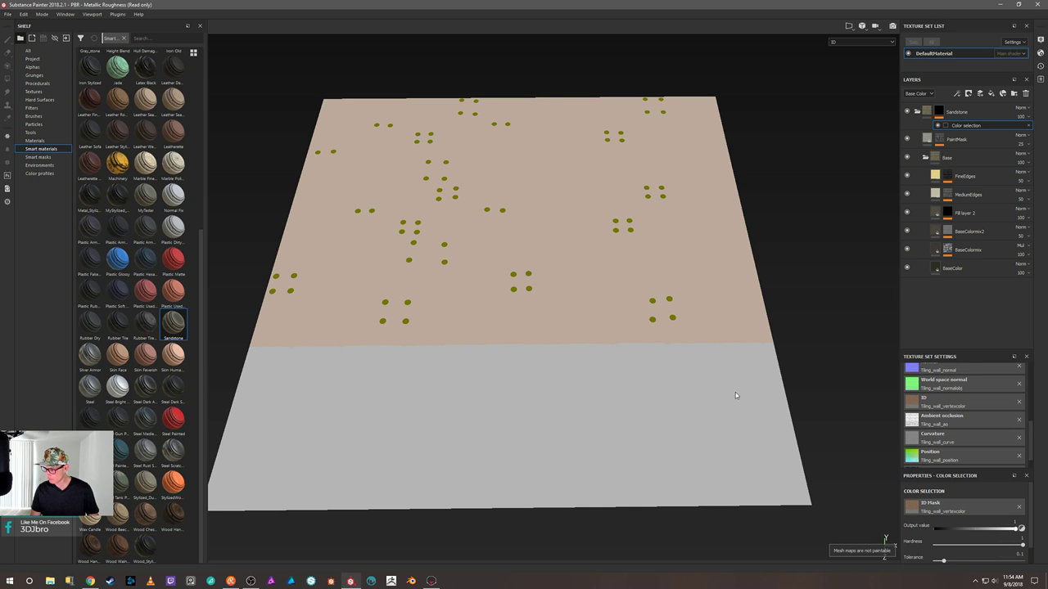
mouse_move(836, 227)
alt+mouse_down()
mouse_move(830, 264)
mouse_move(832, 242)
mouse_move(814, 265)
mouse_move(821, 234)
mouse_move(827, 260)
mouse_move(816, 264)
alt+mouse_up()
mouse_move(815, 264)
shift+right_down()
mouse_move(738, 274)
mouse_move(833, 273)
shift+right_up()
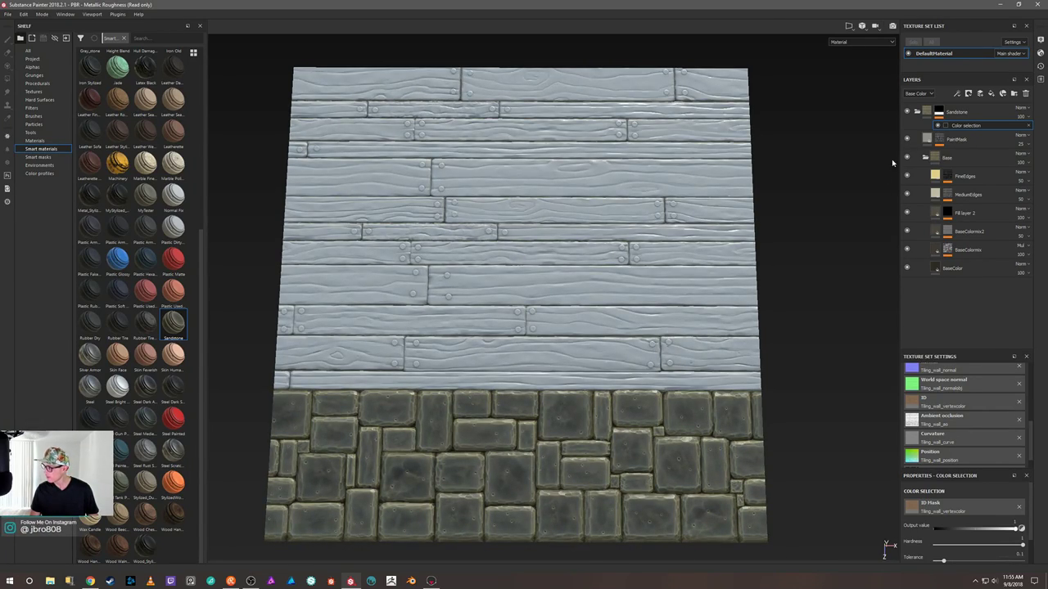
click(918, 115)
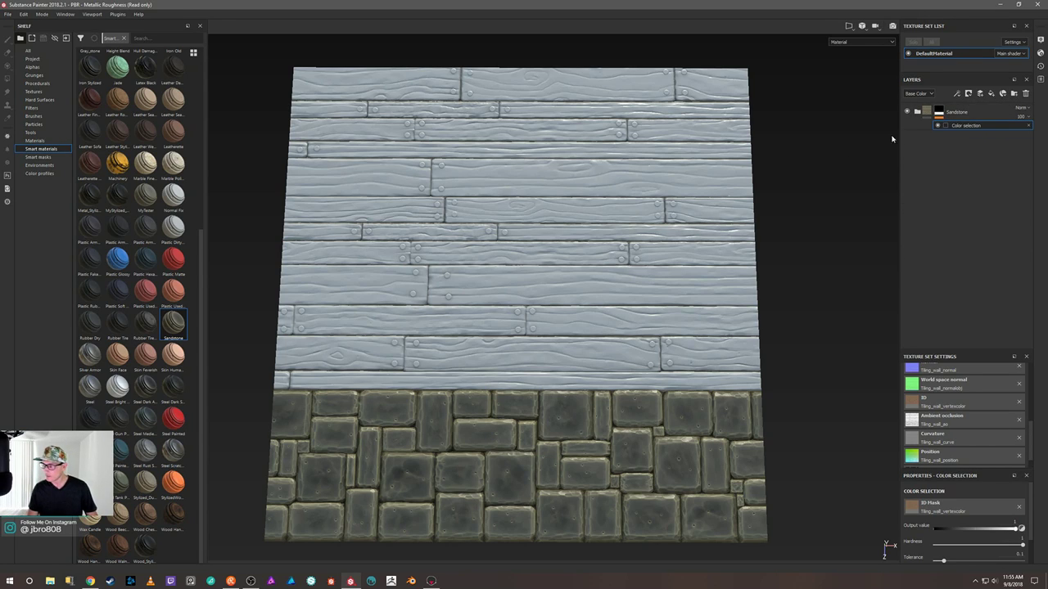
Step: Add the MyStylized_Wood smart material above the Sandstone folder, discarding a first mask attempt
click(955, 113)
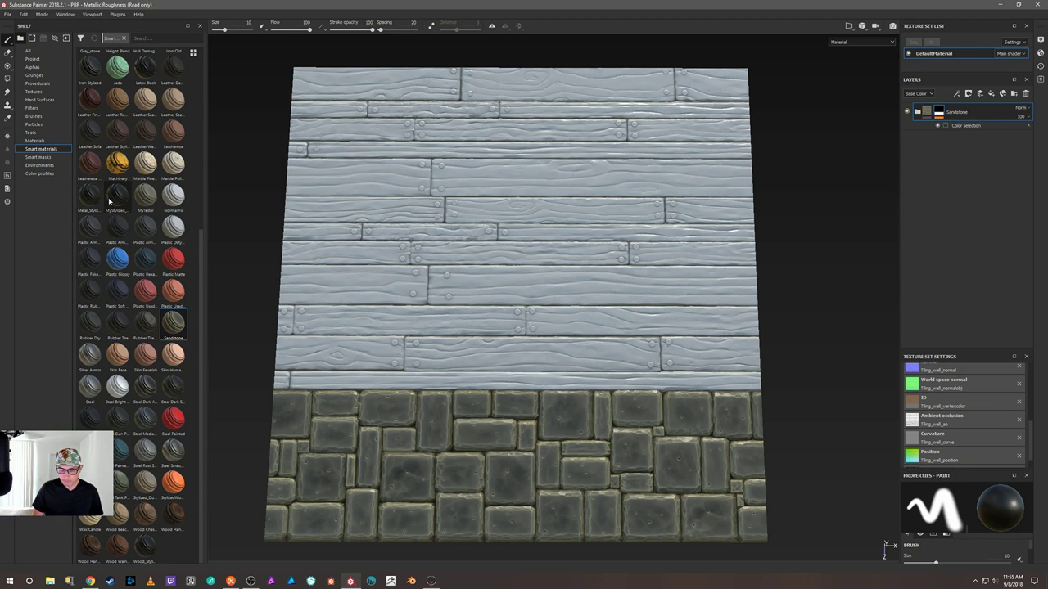
drag(114, 197, 988, 107)
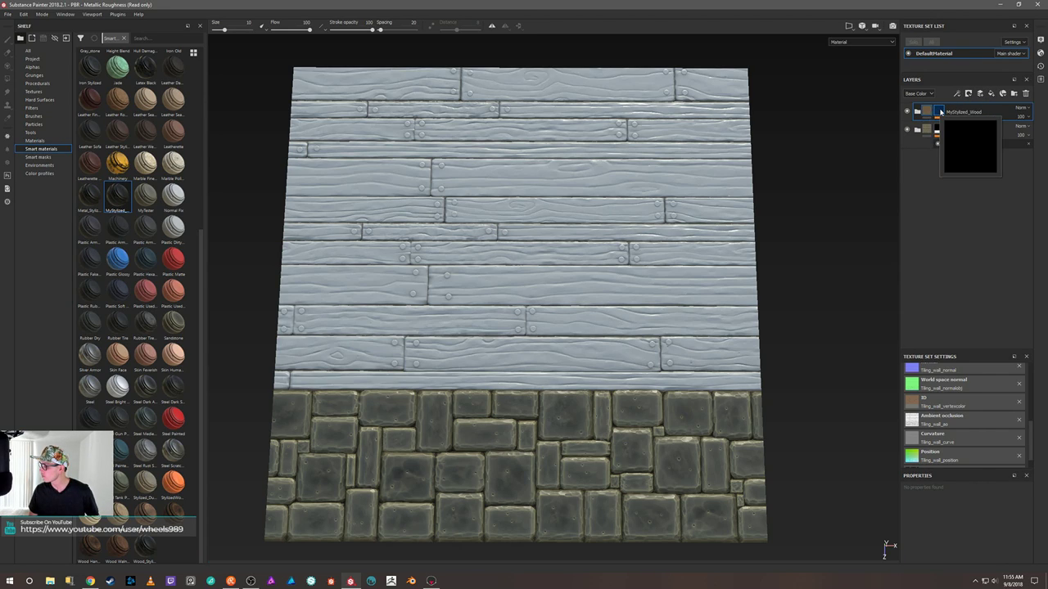
right_click(941, 112)
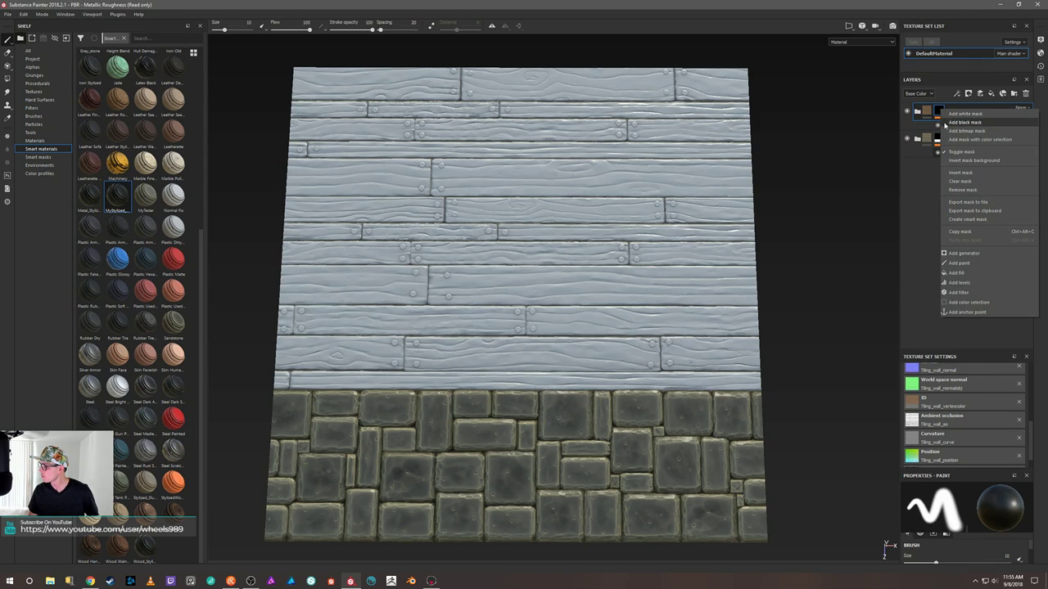
click(860, 142)
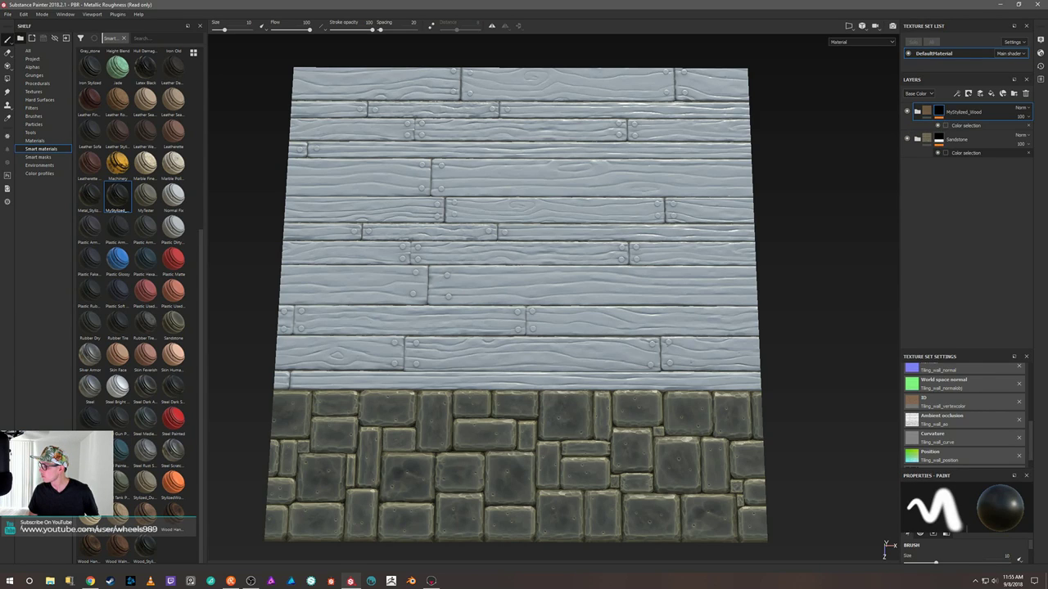
click(1018, 125)
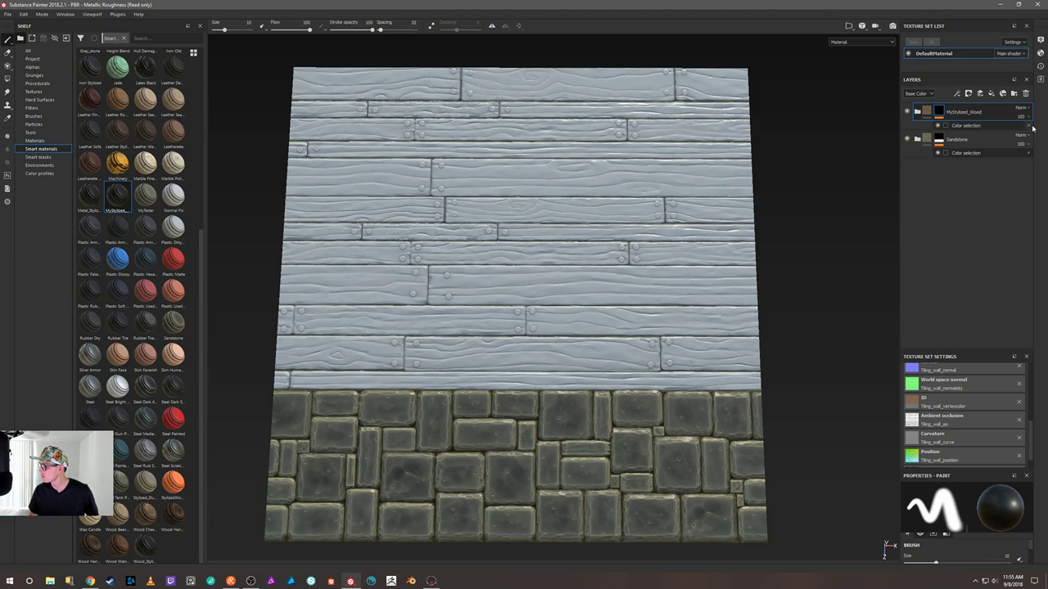
key(Delete)
Step: Mask the wood layer with a Color selection picked from the tan plank ID colour
right_click(940, 112)
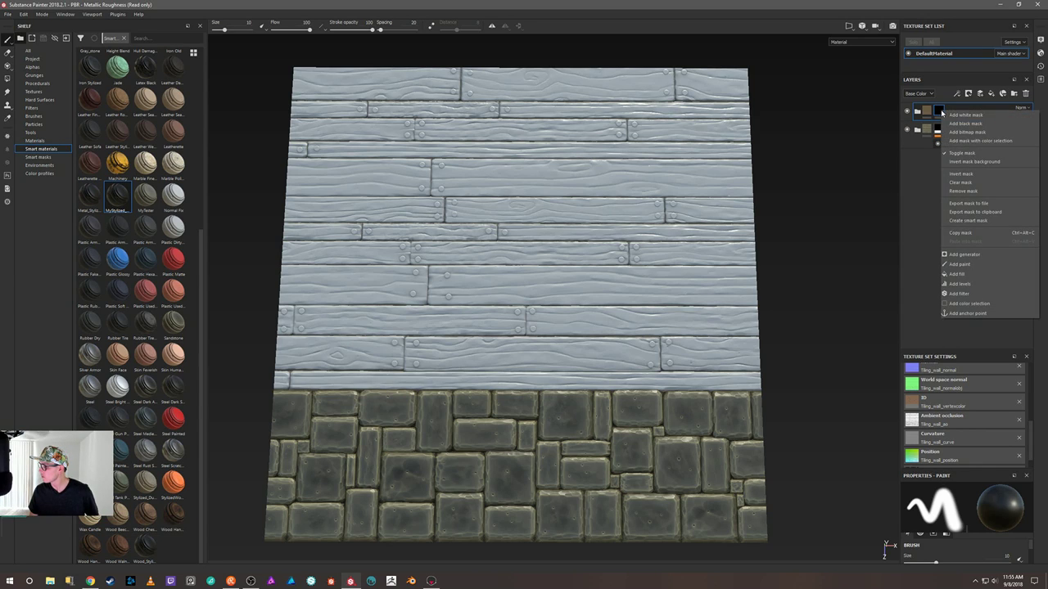
click(974, 141)
right_click(823, 152)
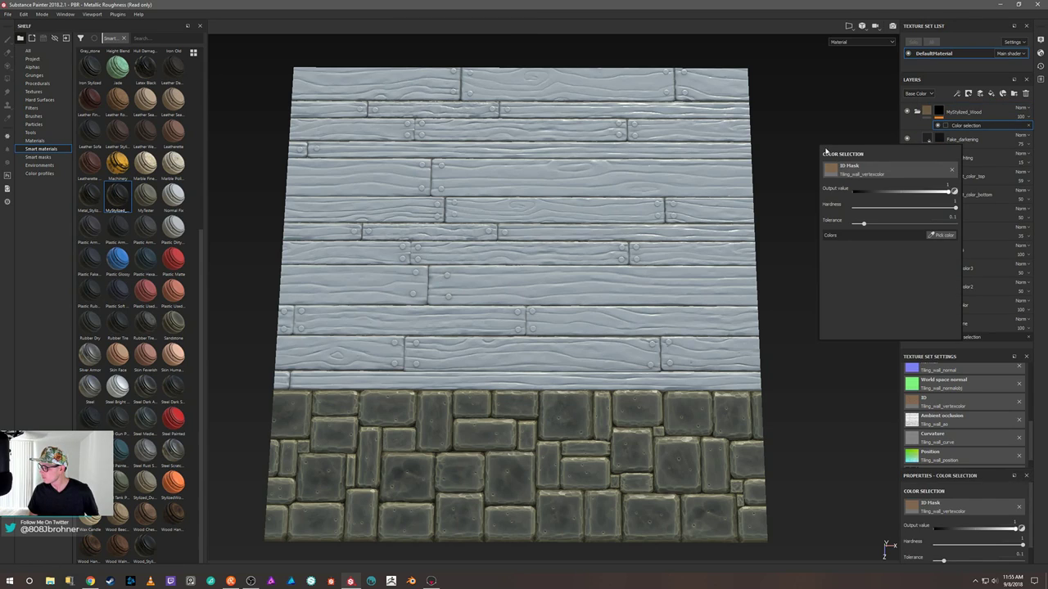
click(932, 235)
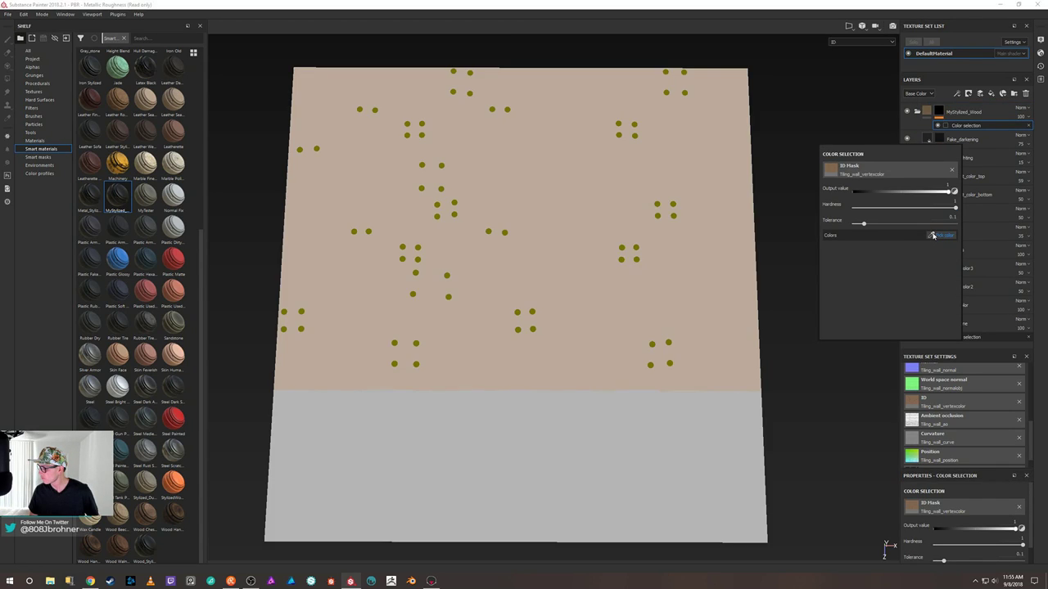
click(751, 210)
Step: Check the planks in base colour only, then show the full material and collapse MyStylized_Wood
mouse_move(833, 178)
alt+mouse_down()
mouse_move(842, 159)
mouse_move(846, 180)
mouse_move(822, 199)
mouse_move(767, 208)
alt+mouse_up()
shift+right_drag(767, 209, 815, 221)
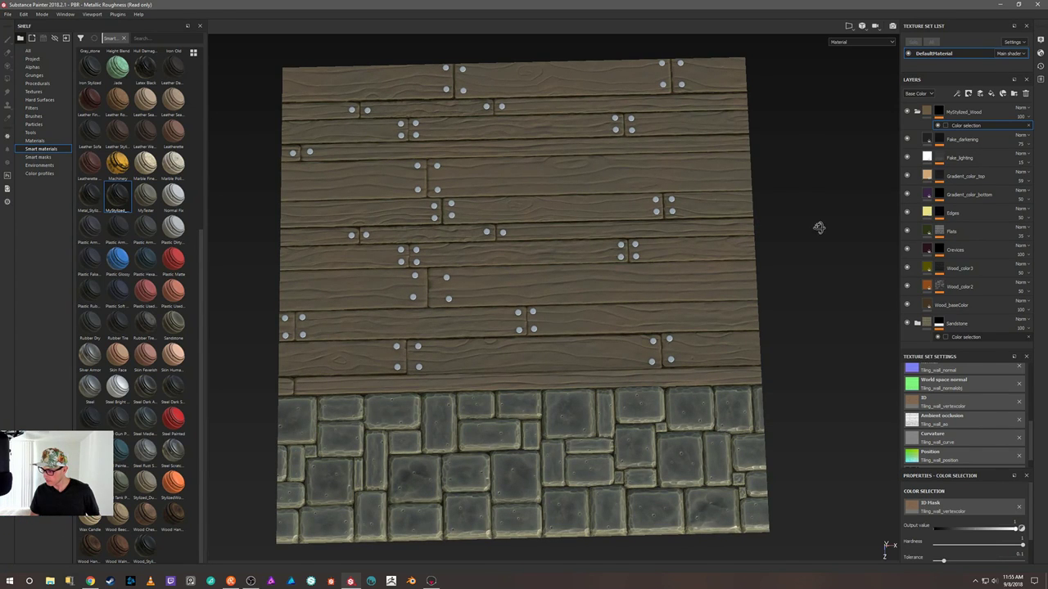
mouse_move(819, 226)
alt+mouse_down()
mouse_move(814, 178)
mouse_move(818, 195)
mouse_move(823, 166)
mouse_move(824, 220)
alt+mouse_up()
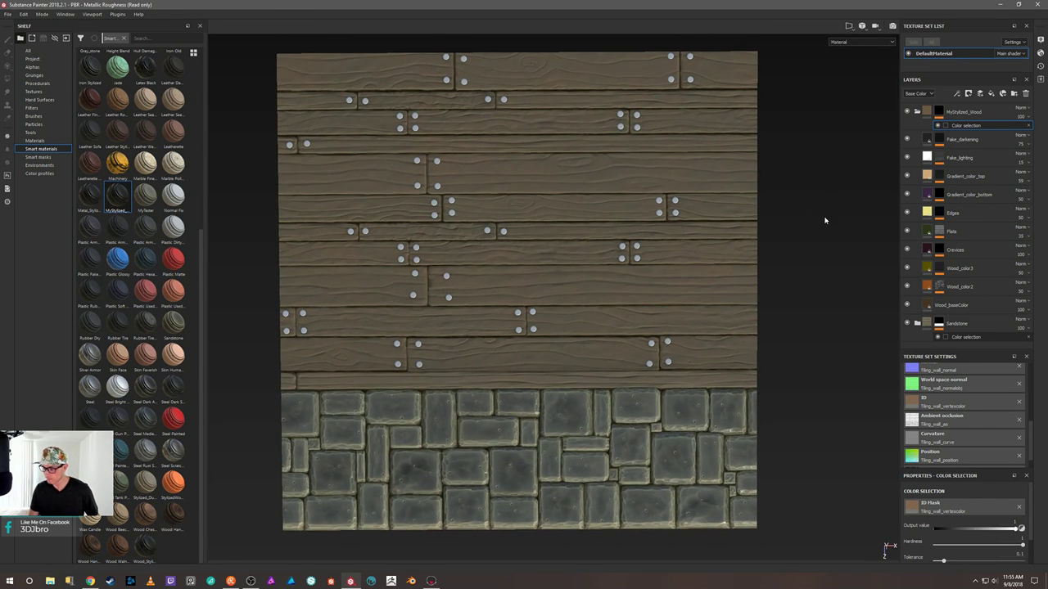
click(877, 43)
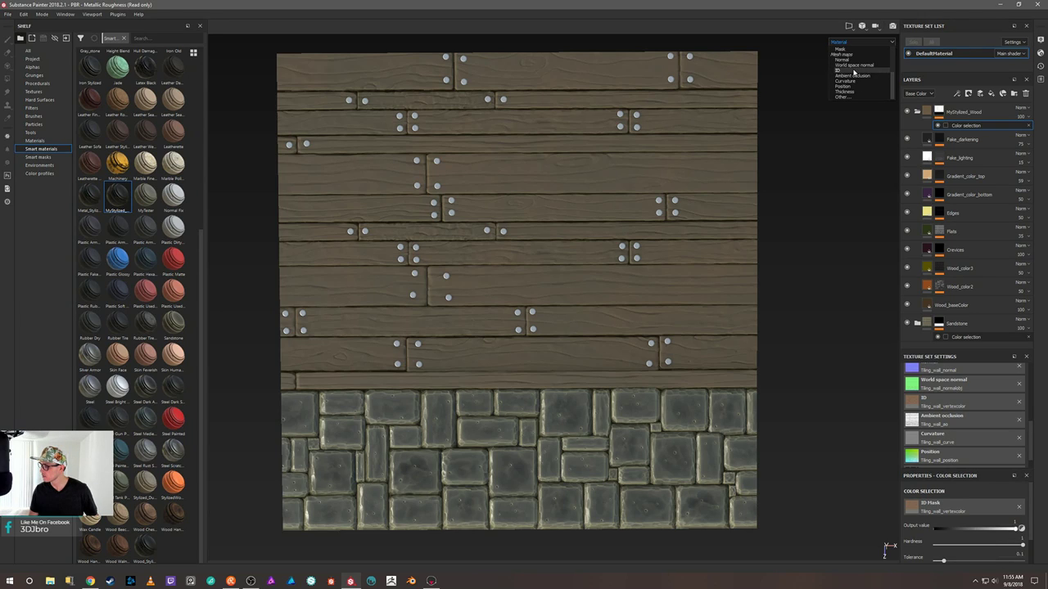
click(847, 66)
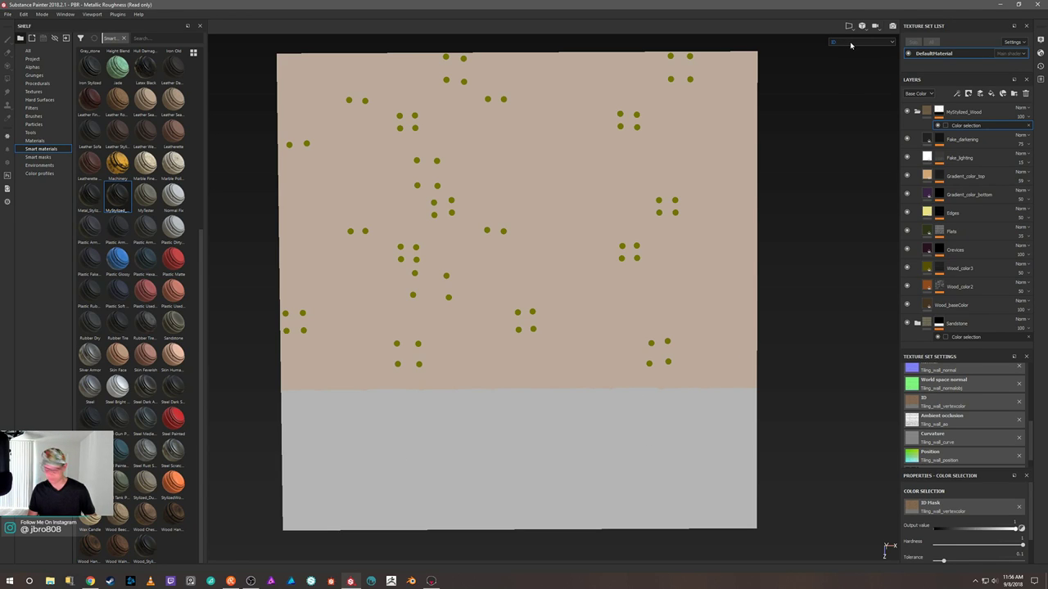
key(m)
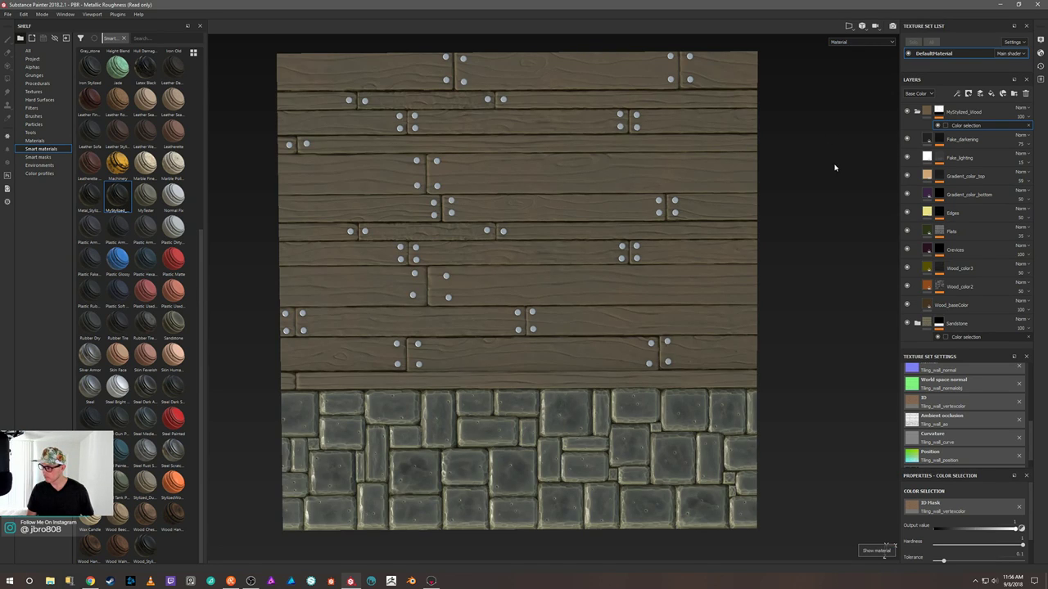
click(917, 111)
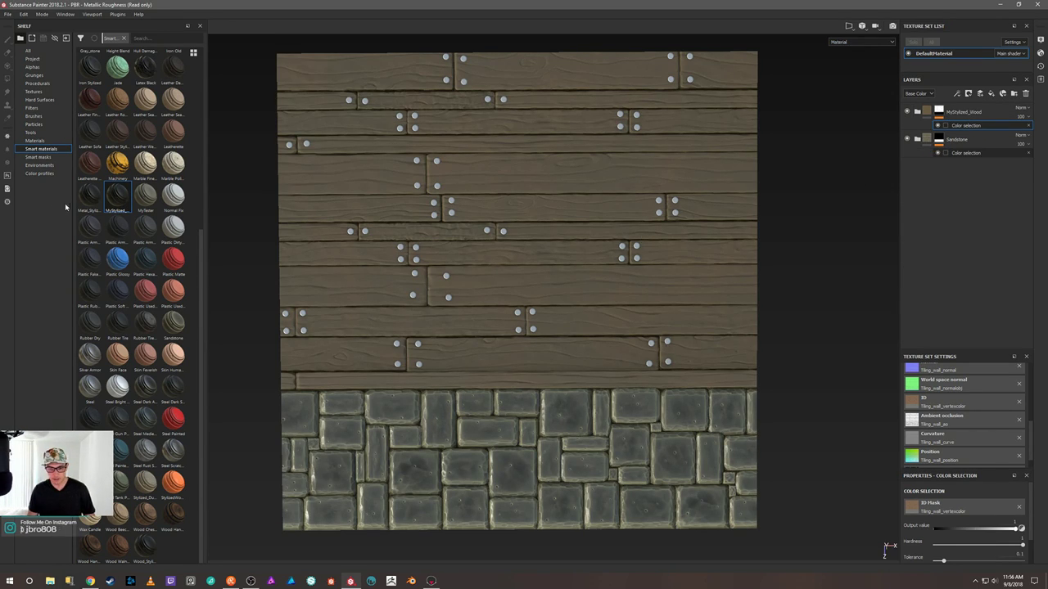
Step: Add the Metal_Stylized smart material with a Color selection mask picked from the ID map
mouse_move(88, 197)
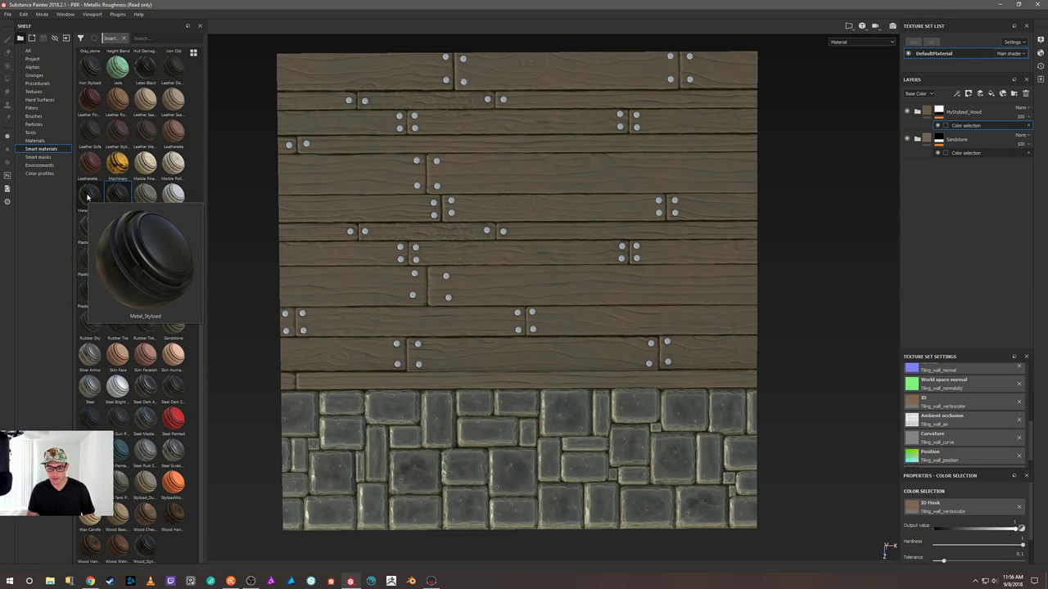
drag(88, 197, 960, 108)
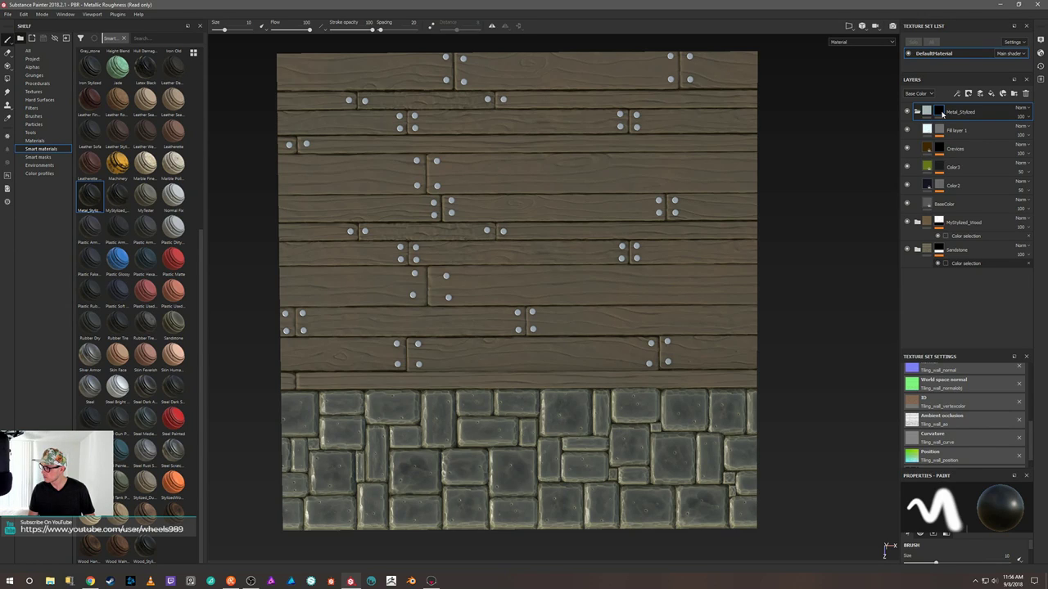
right_click(942, 114)
click(980, 144)
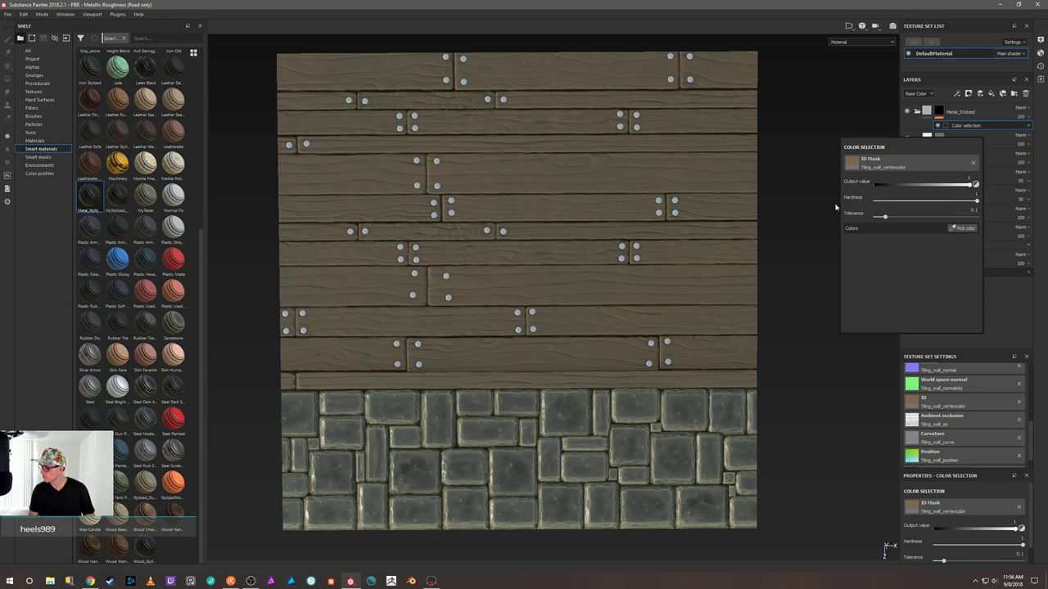
click(949, 228)
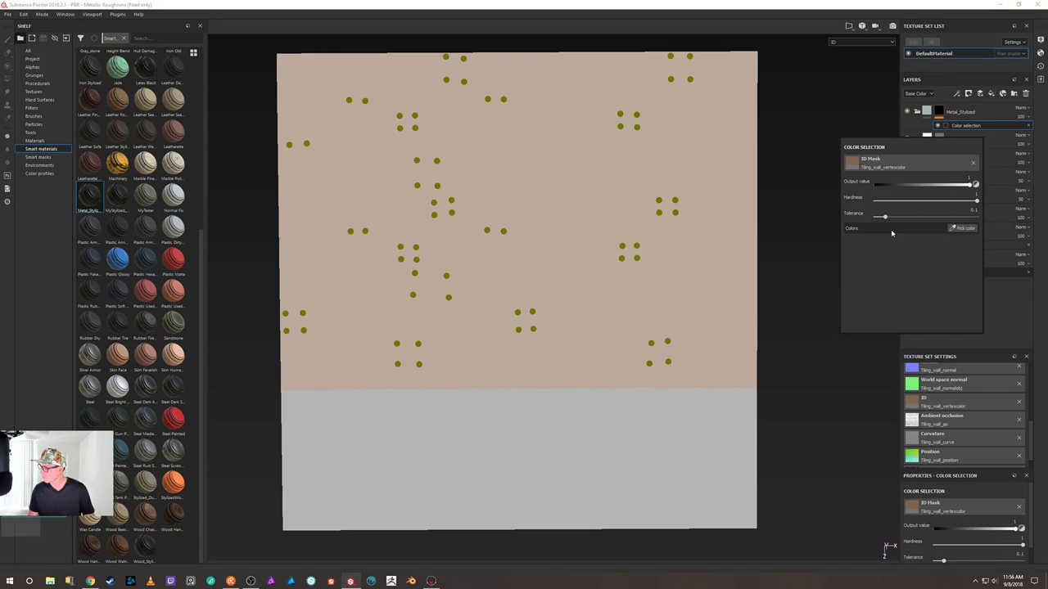
click(676, 200)
Step: Tilt, zoom and rotate the wall plane to inspect the planks in perspective
alt+drag(815, 207, 830, 169)
alt+right_drag(838, 178, 795, 393)
alt+drag(795, 393, 827, 348)
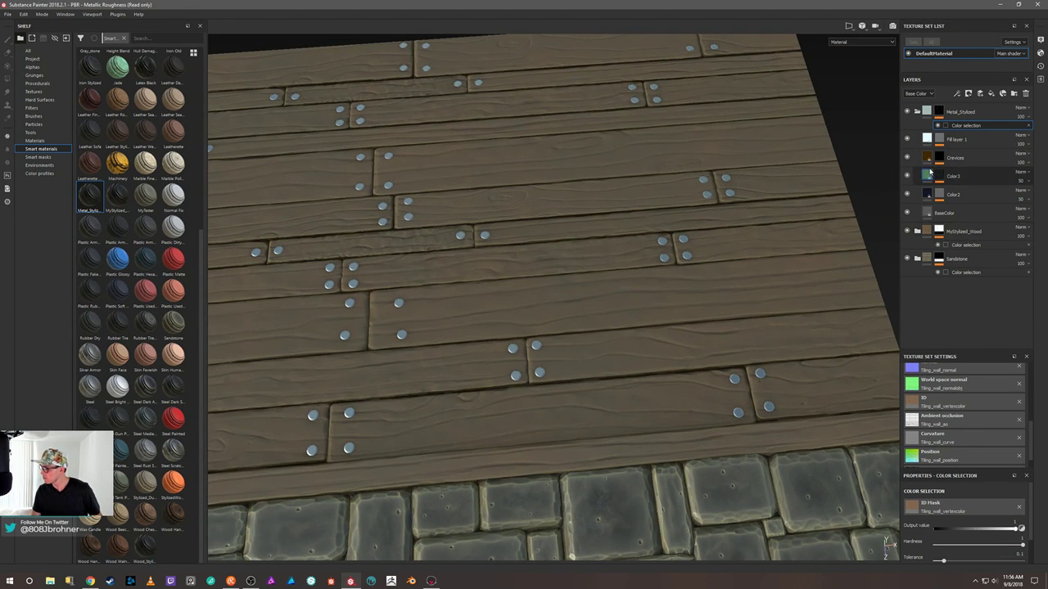
alt+middle_drag(867, 176, 838, 193)
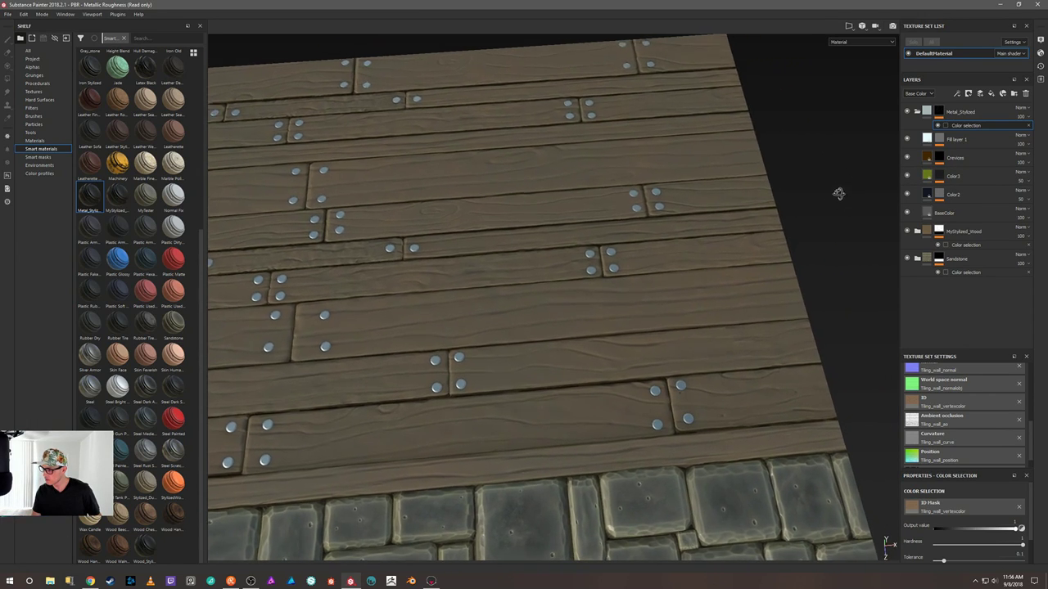
alt+drag(838, 193, 779, 199)
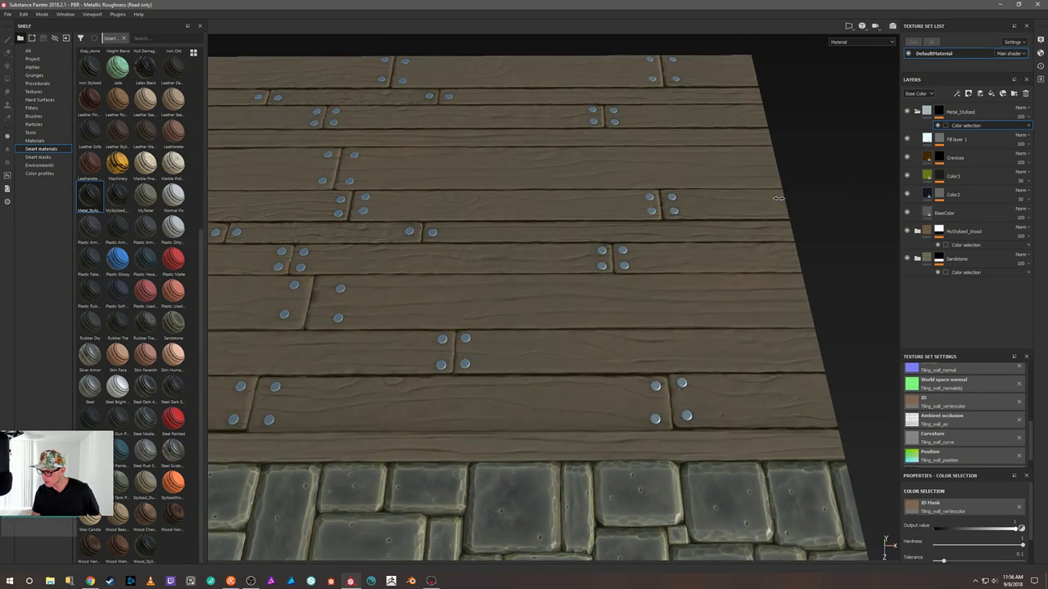
shift+right_drag(779, 198, 732, 209)
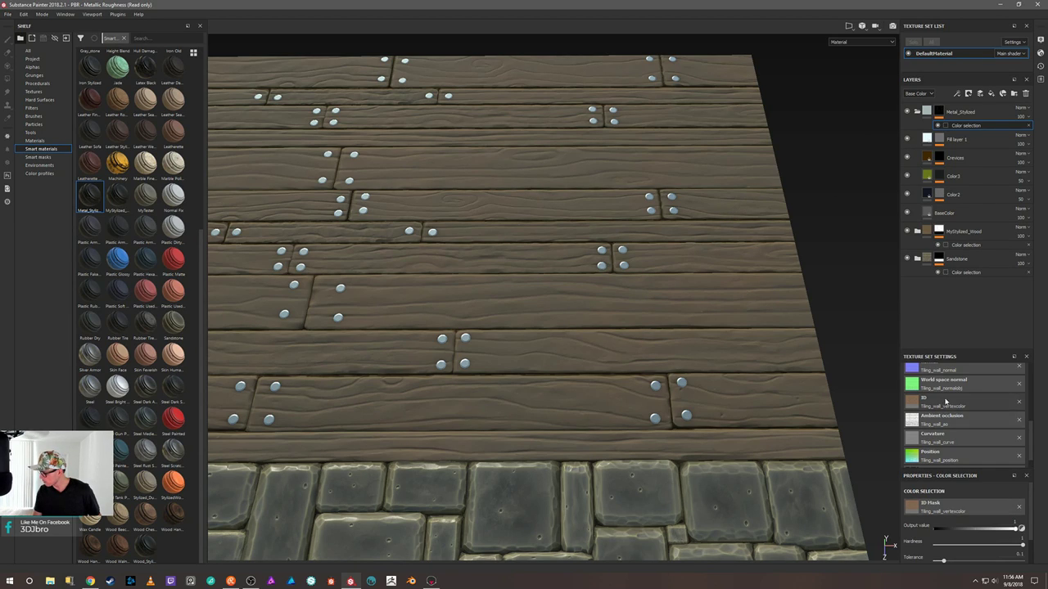
double_click(941, 215)
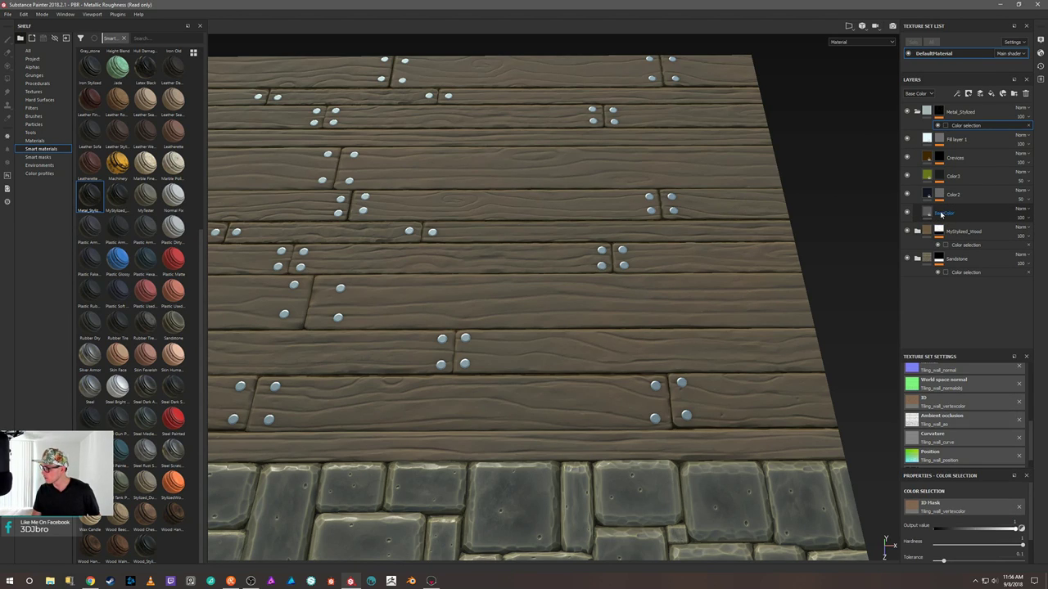
click(941, 195)
Step: Open the Color2 mask's Mask Editor generator parameters
click(941, 195)
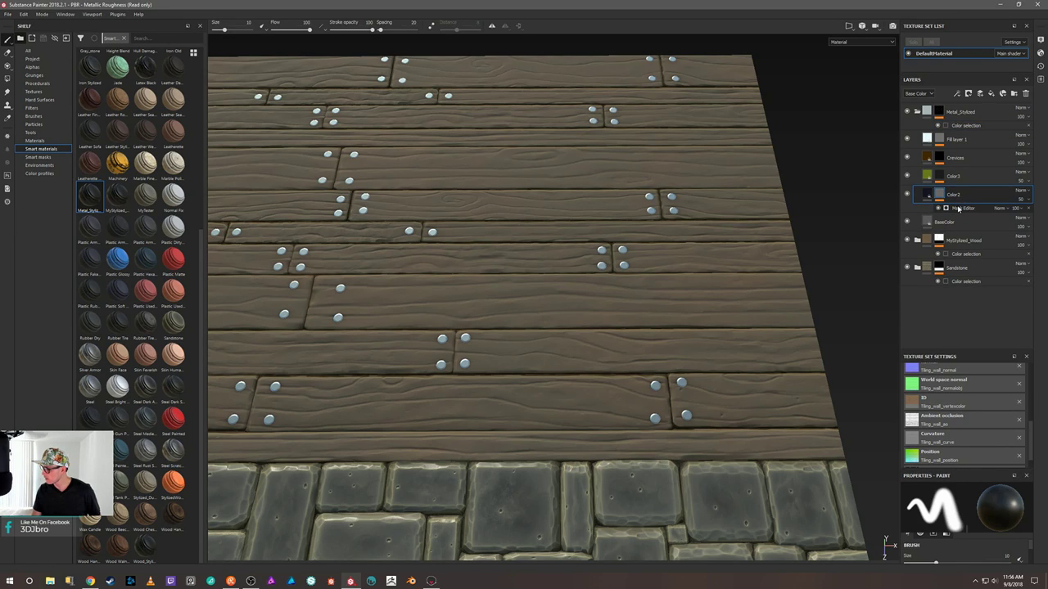
click(959, 209)
click(954, 209)
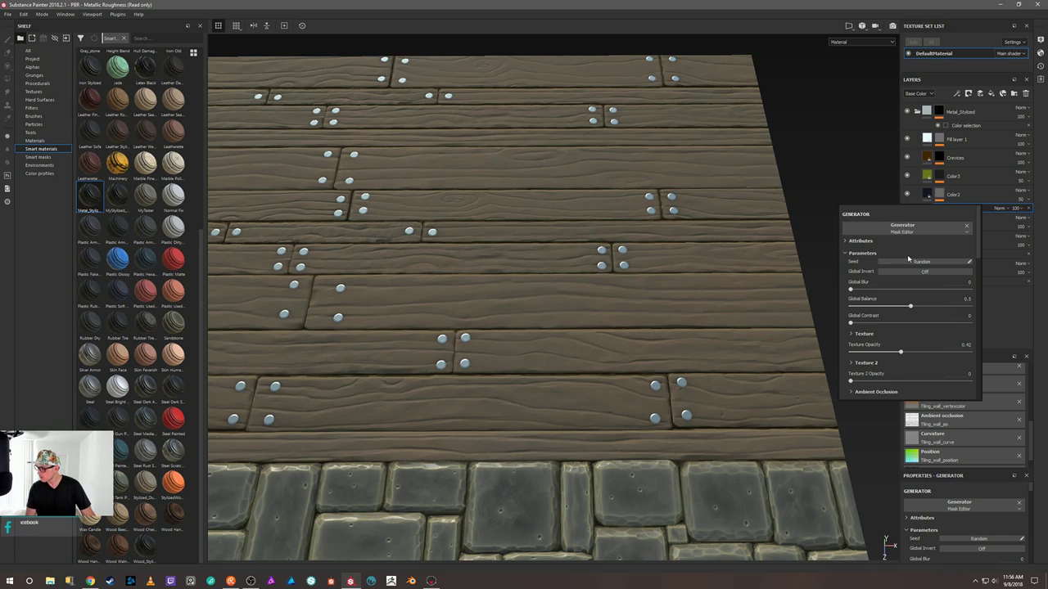
scroll(909, 275, down, 2)
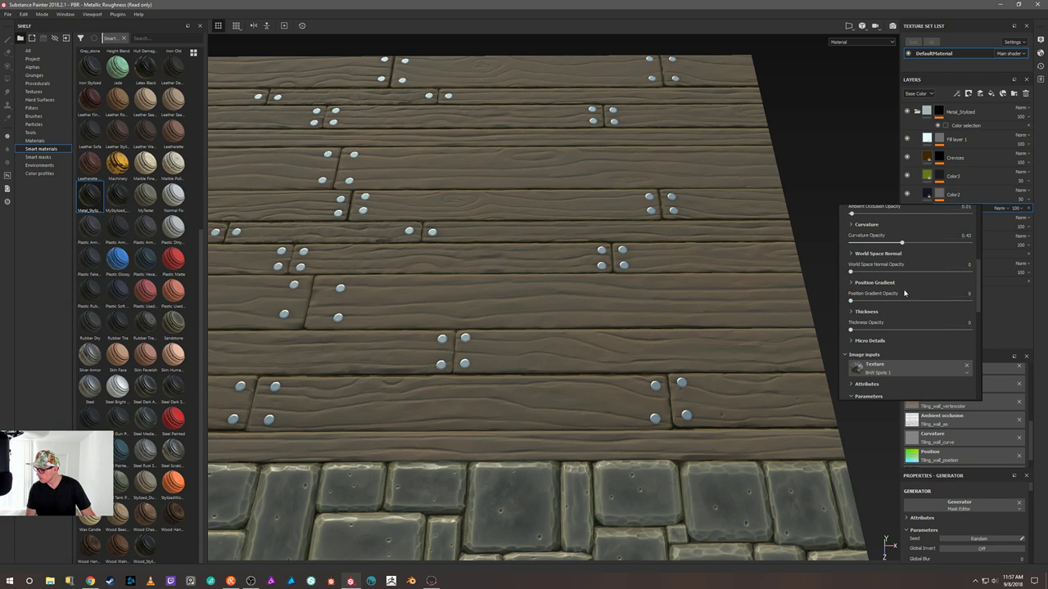
scroll(908, 291, up, 3)
scroll(904, 271, down, 6)
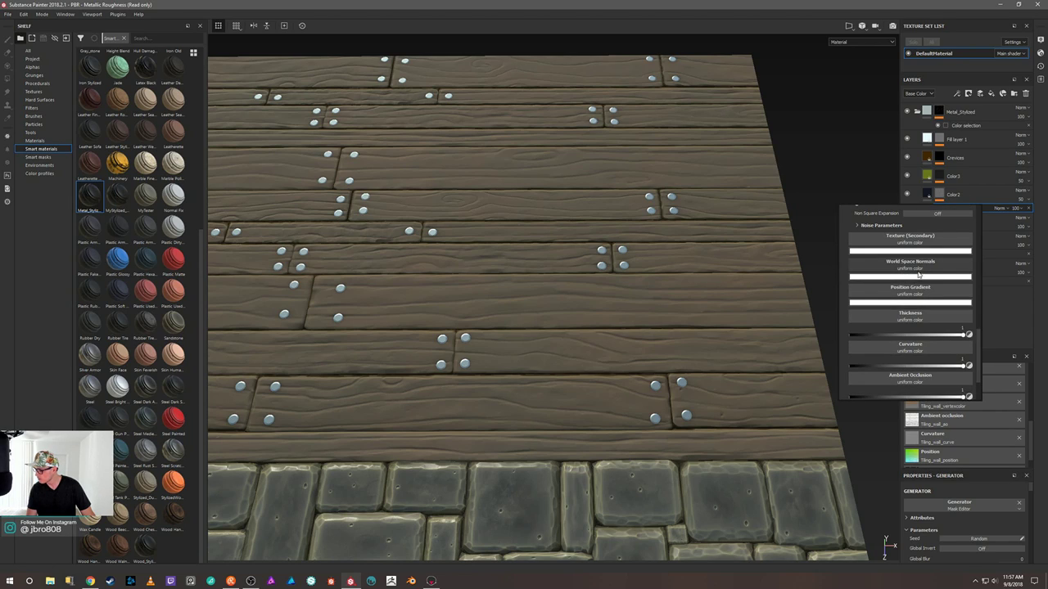
scroll(917, 276, up, 2)
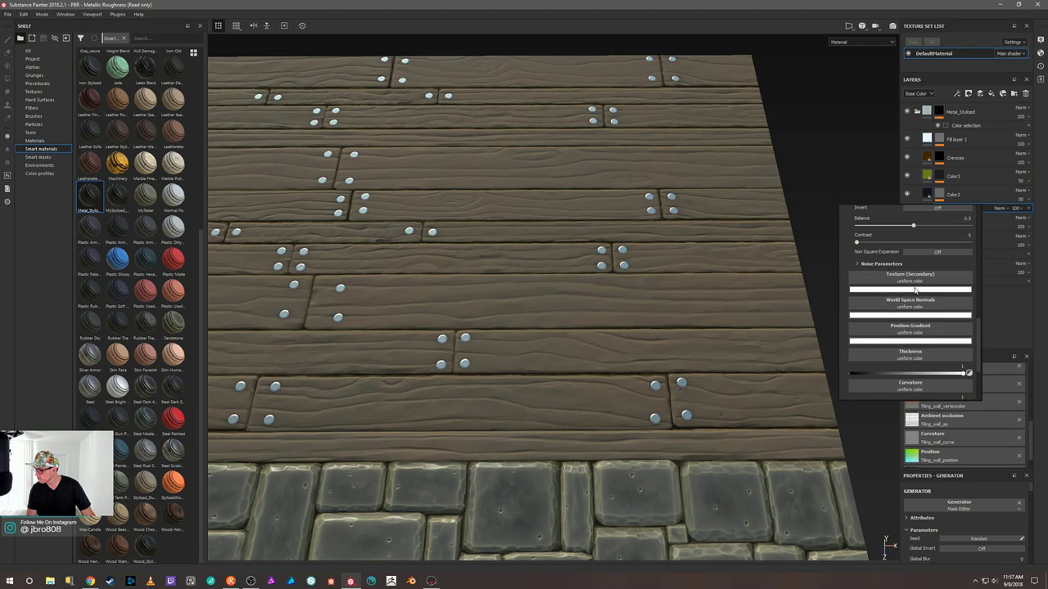
scroll(913, 283, up, 6)
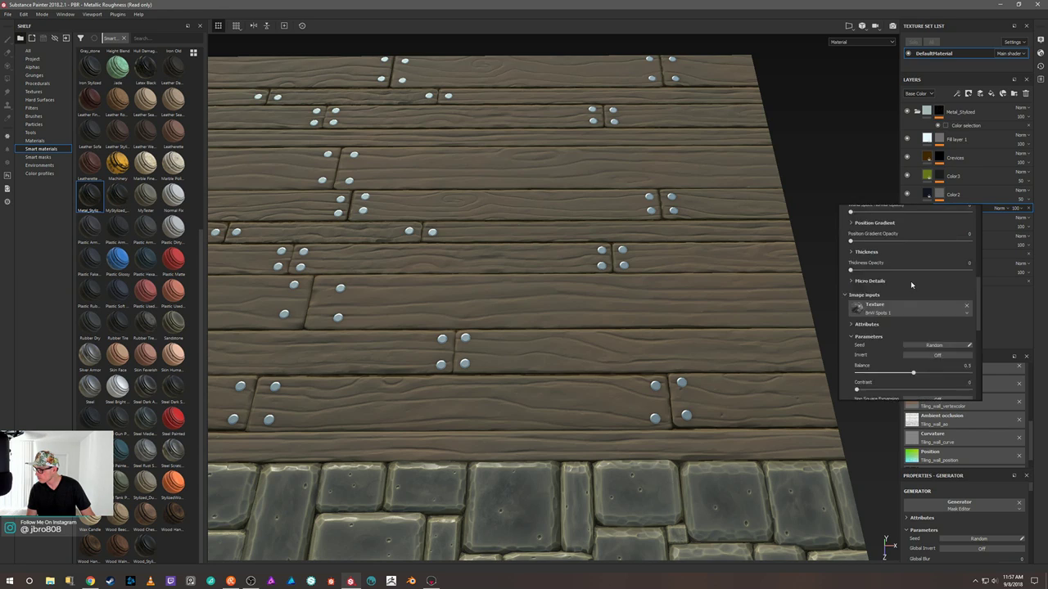
scroll(911, 284, down, 8)
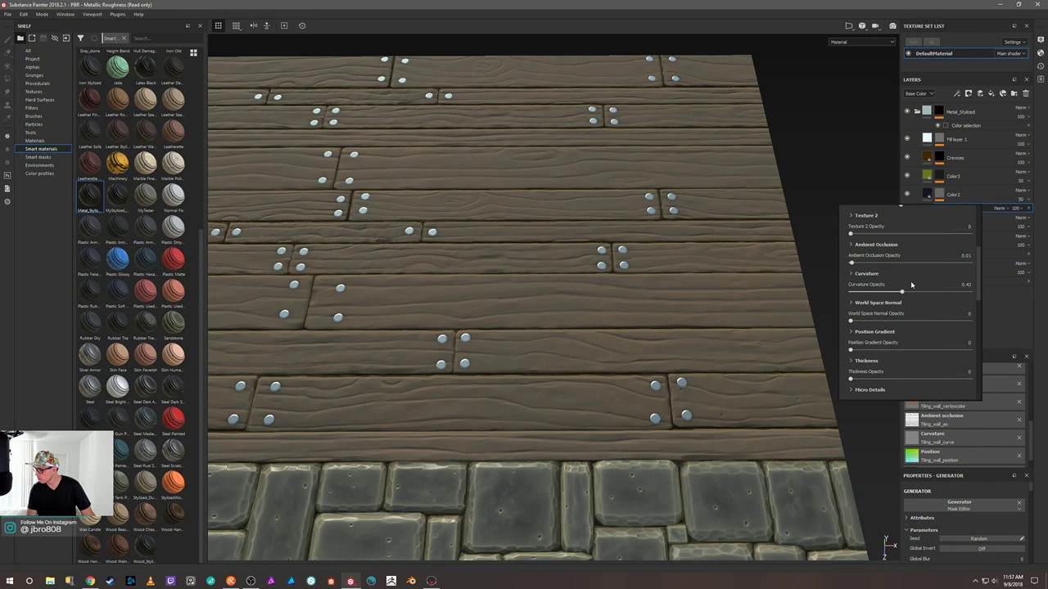
scroll(912, 285, down, 1)
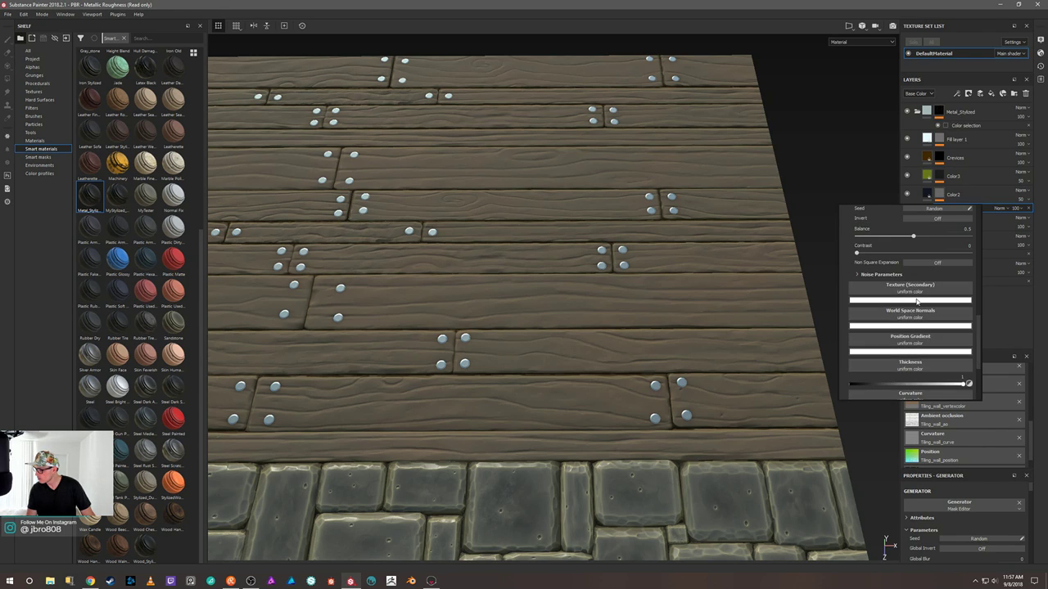
Step: Assign Tiling_wall_normal to the World Space Normals input
click(920, 318)
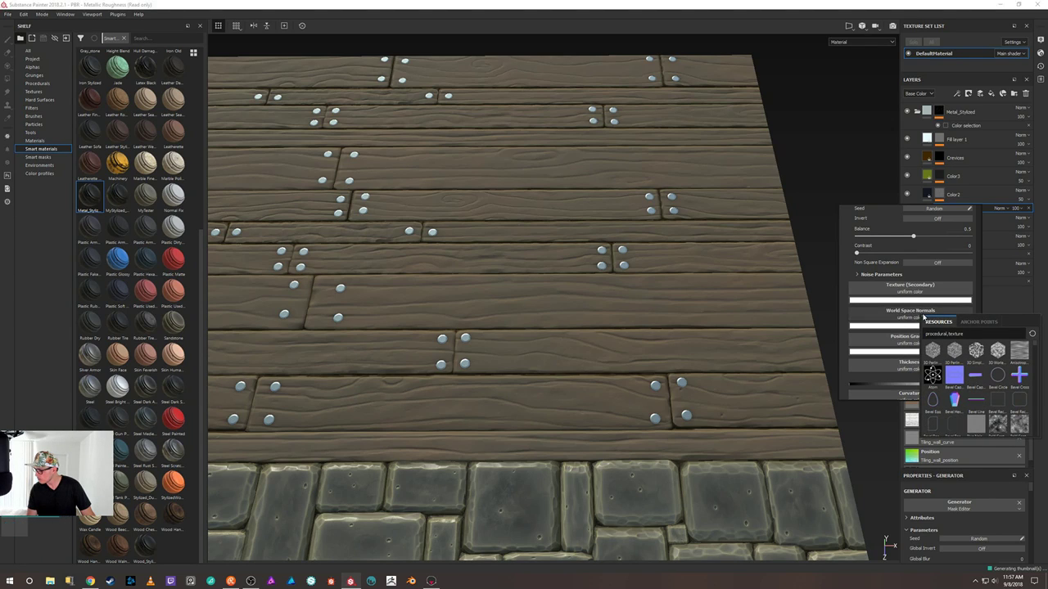
double_click(952, 338)
key(BackSpace)
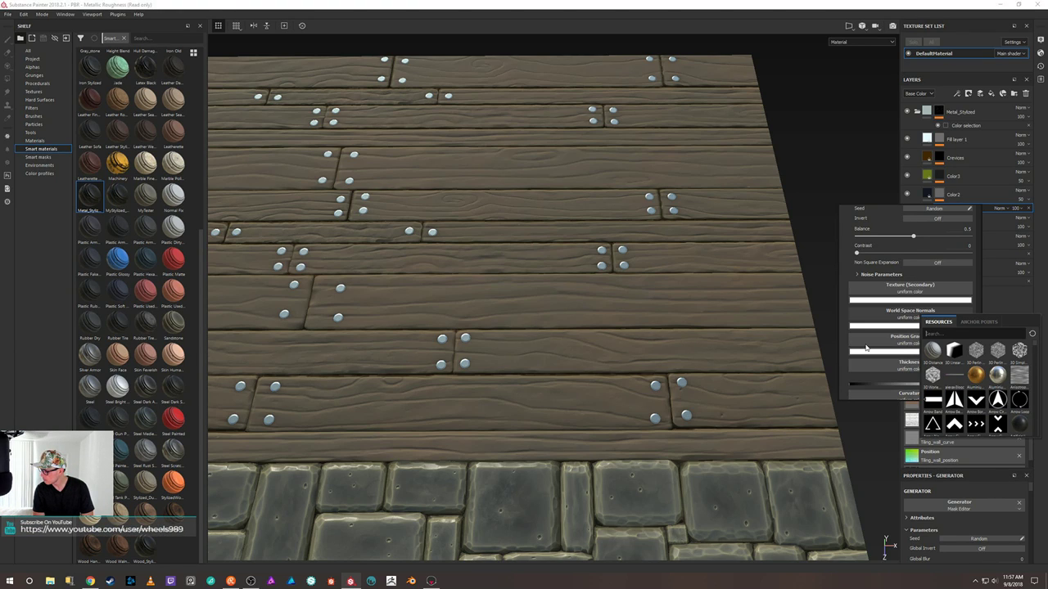
text(project)
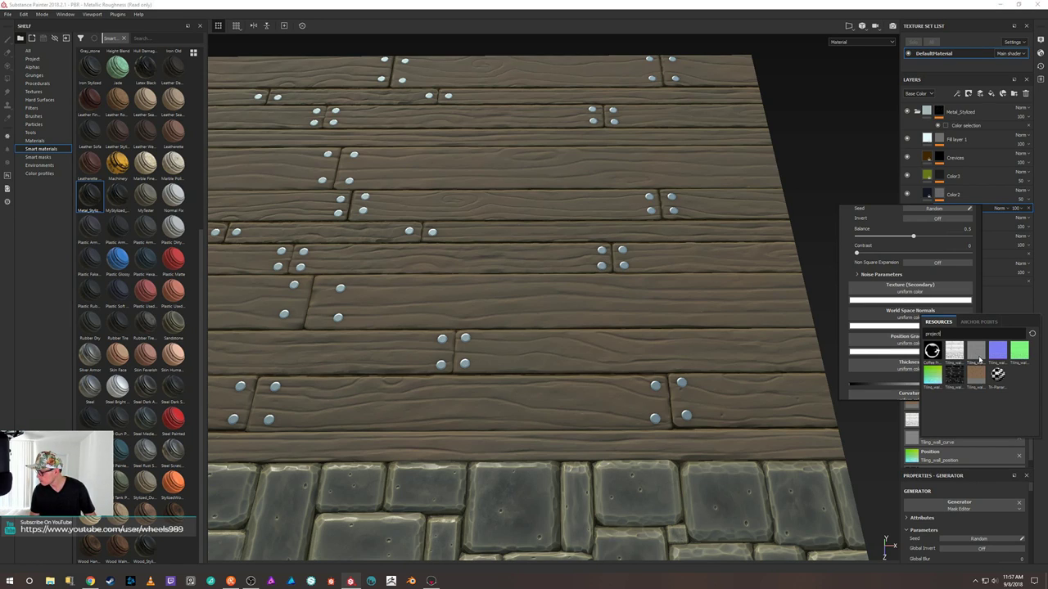
click(1019, 357)
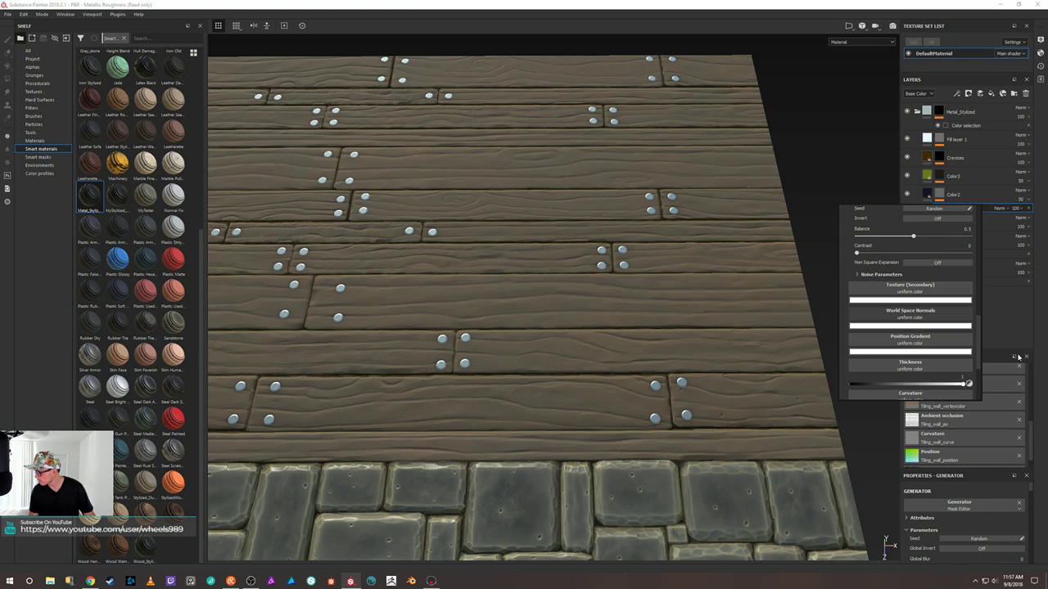
Step: Assign Tiling_wall_position, Tiling_wall_thickness and Tiling_wall_curve to Position Gradient, Thickness and Curvature
click(924, 339)
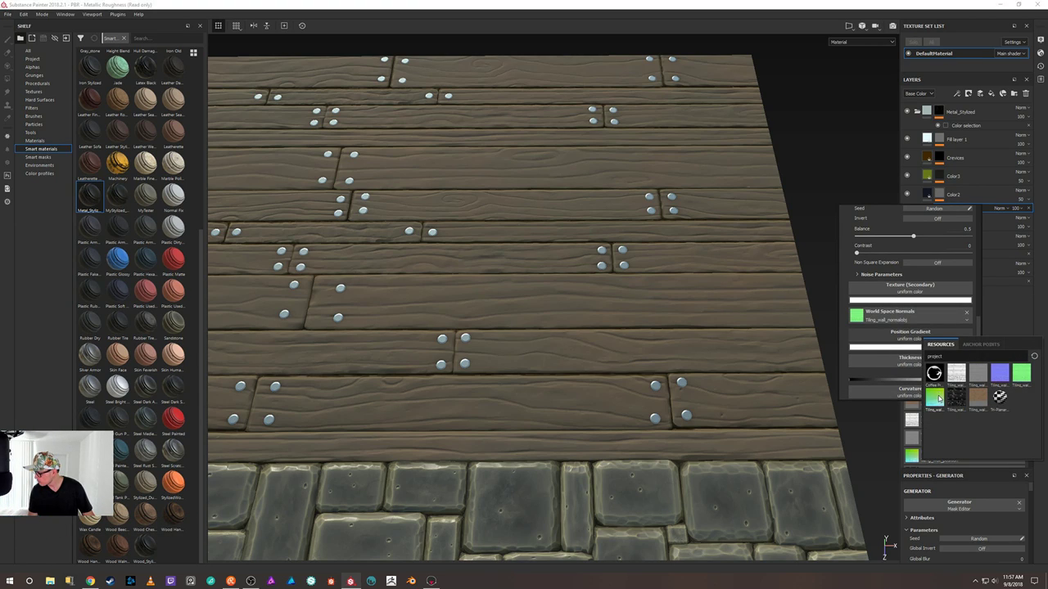
click(934, 398)
click(923, 362)
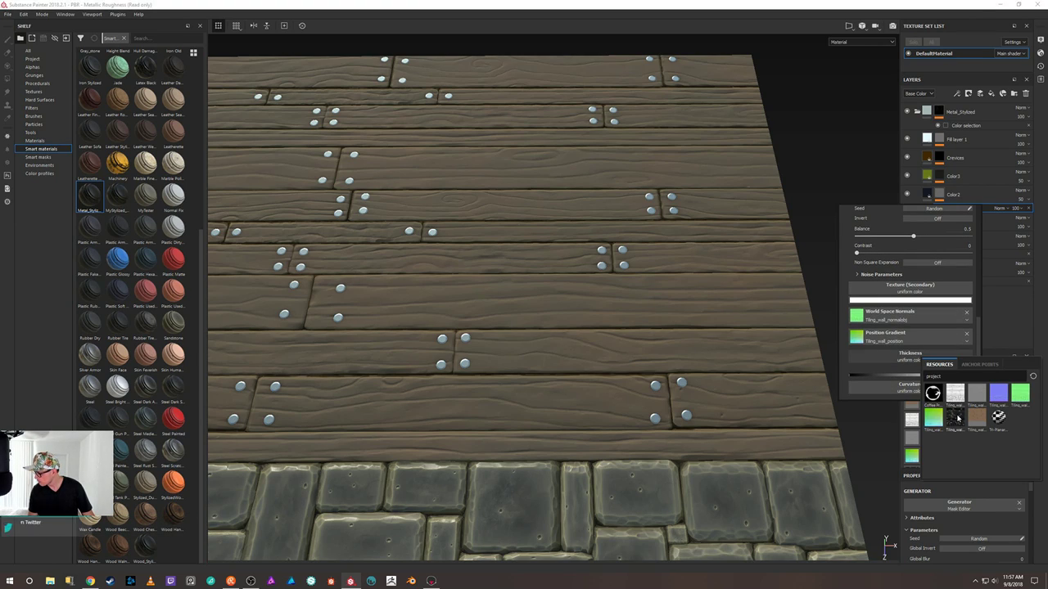
click(955, 417)
scroll(942, 371, down, 1)
click(941, 376)
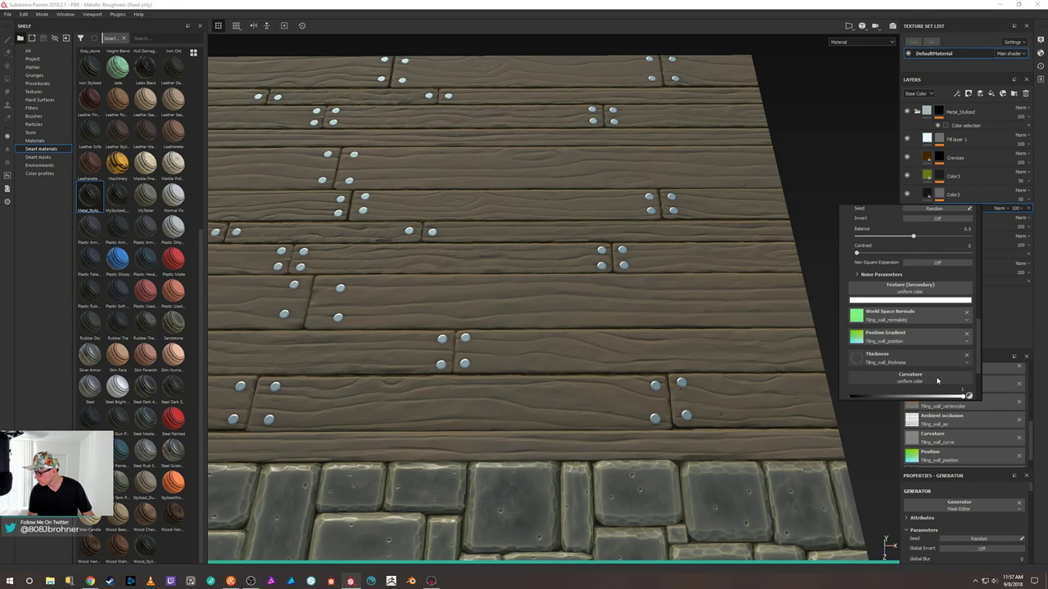
click(985, 417)
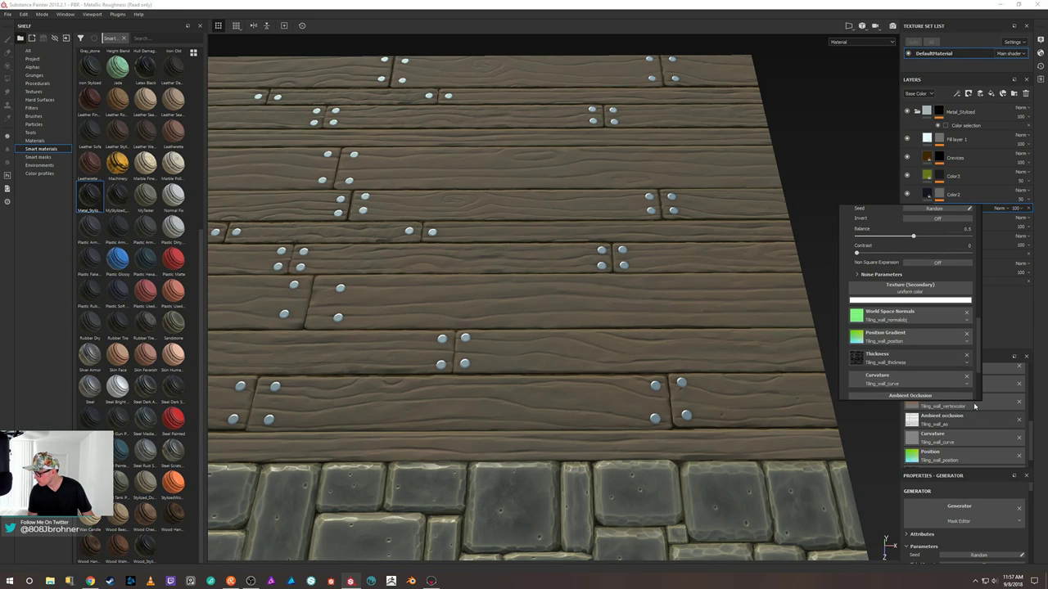
Step: Assign Tiling_wall_ao to the Ambient Occlusion input
click(908, 396)
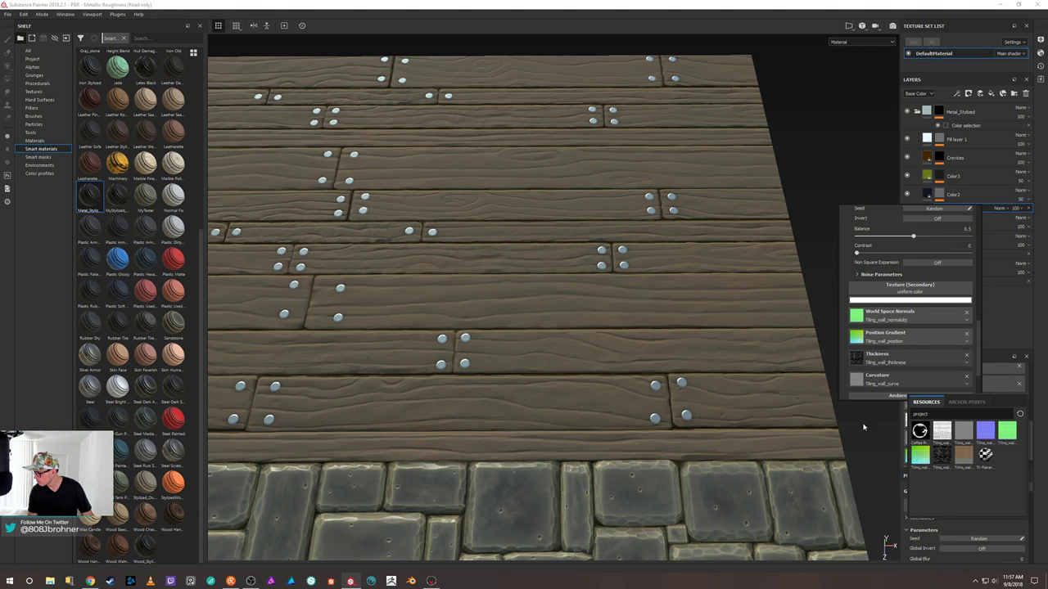
click(864, 428)
click(810, 274)
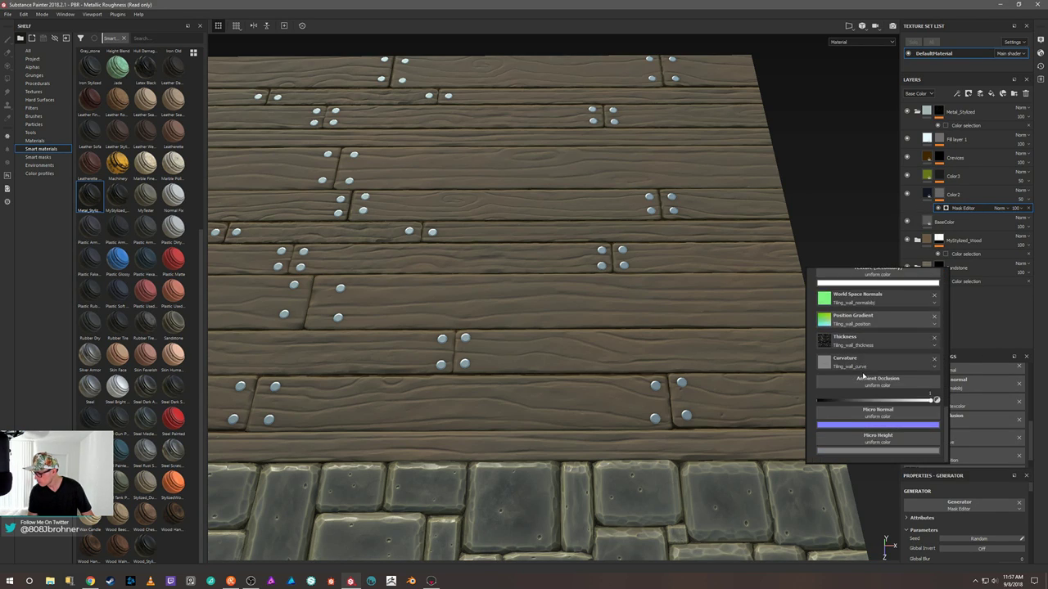
click(871, 388)
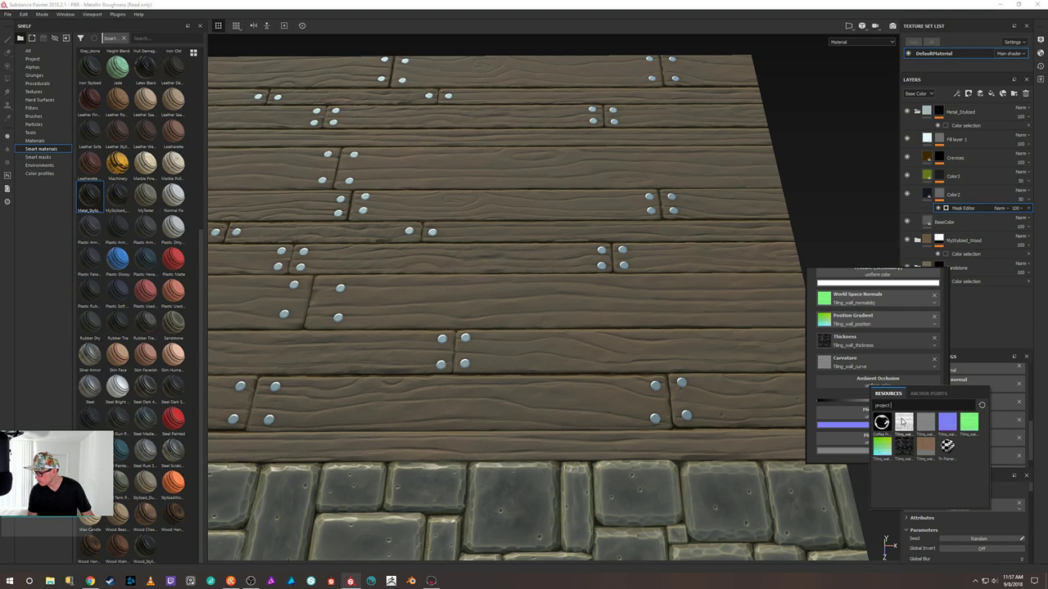
click(903, 422)
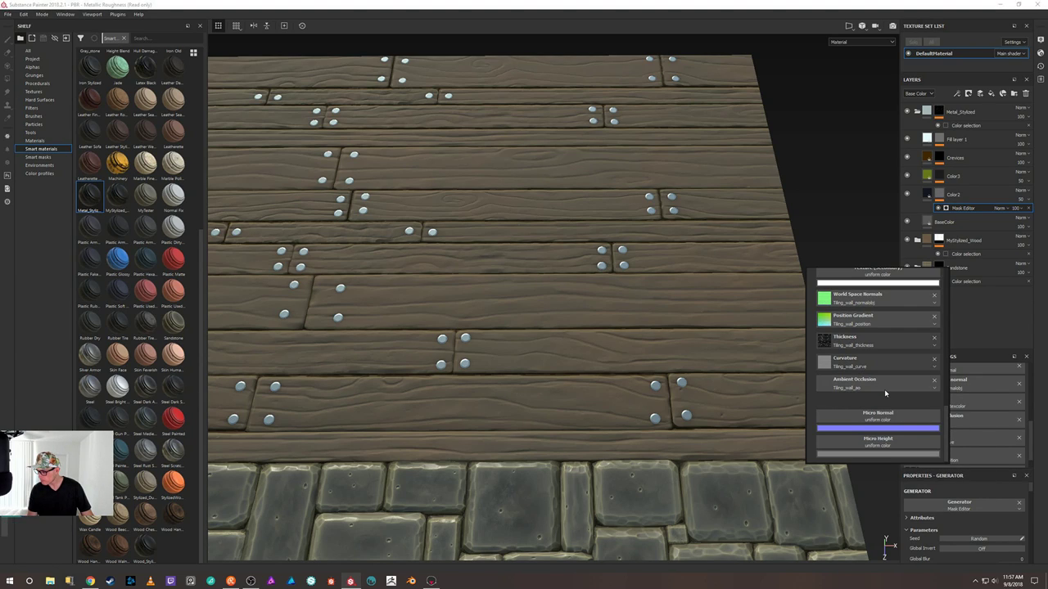
click(940, 178)
Step: Link Color3's generator to the wall normal map and Tiling_wall_position
click(942, 190)
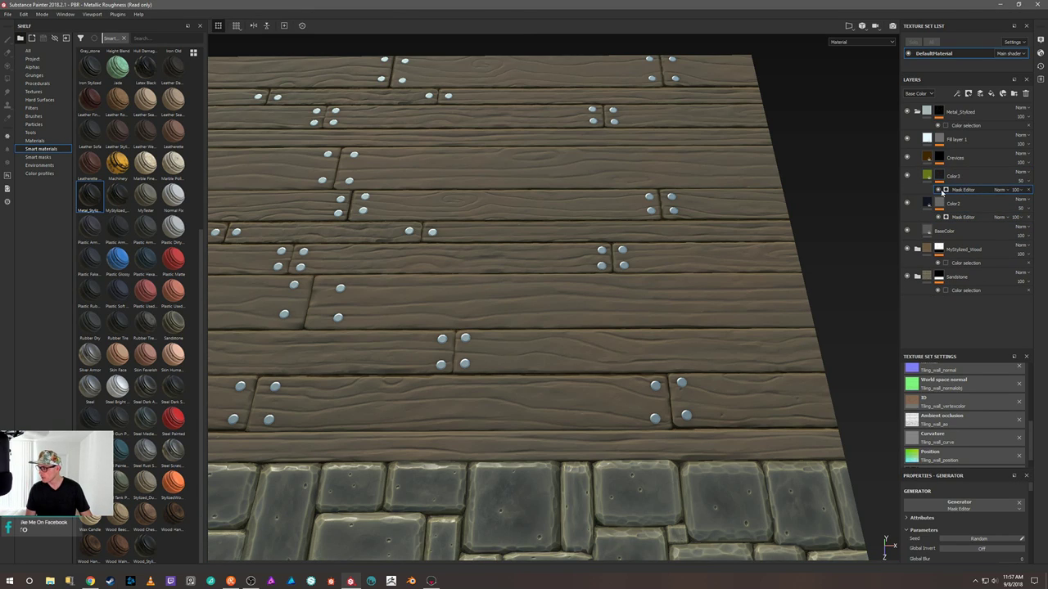
right_click(818, 233)
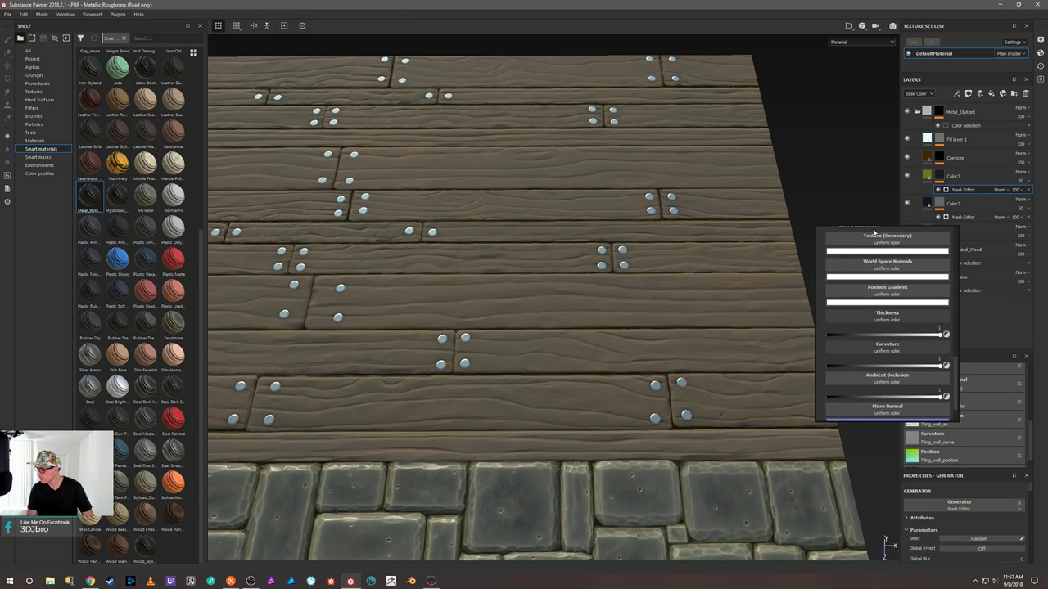
click(889, 274)
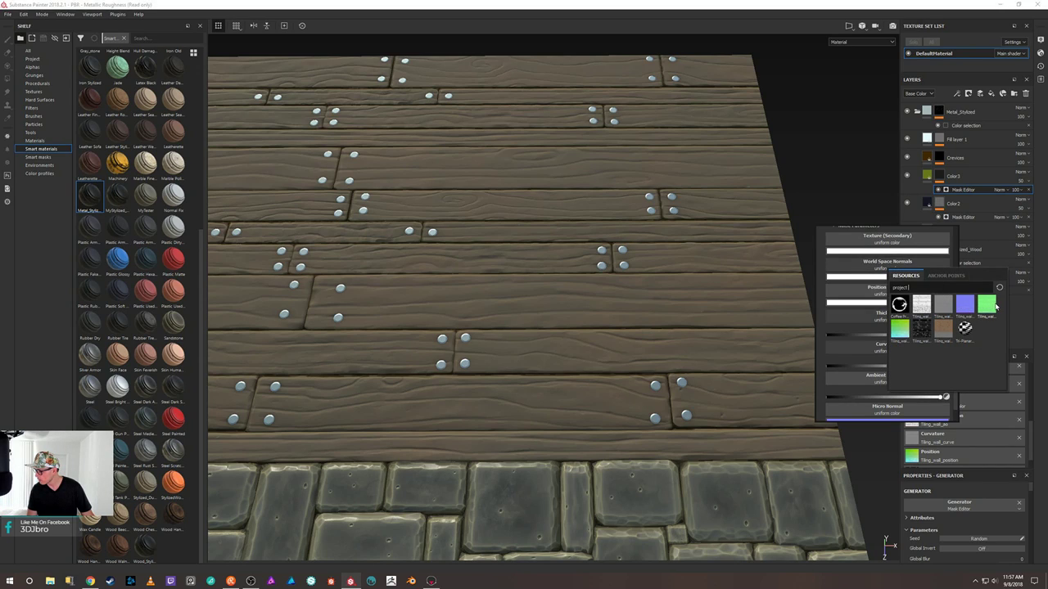
mouse_move(990, 307)
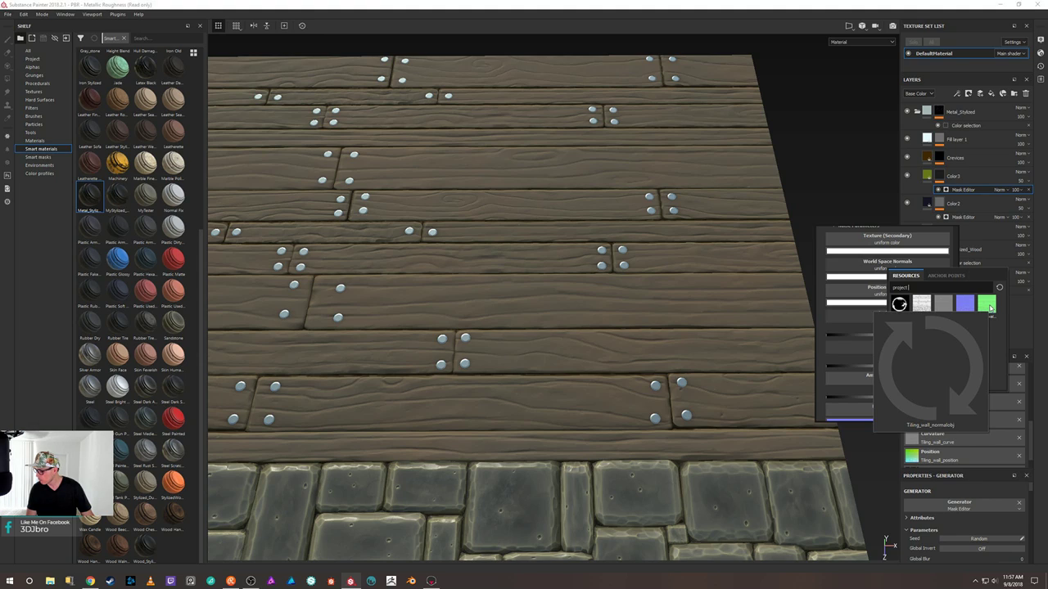
click(988, 306)
click(905, 288)
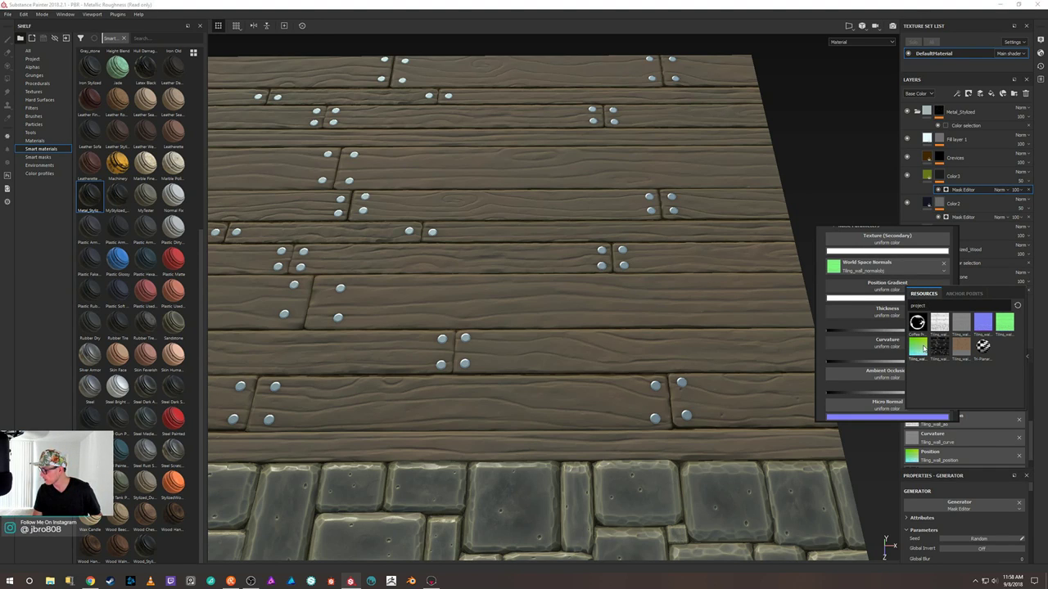
click(924, 348)
Step: Link Color3's thickness, curvature and AO inputs to Tiling_wall_thickness, Tiling_wall_curve and Tiling_wall_ao
click(899, 312)
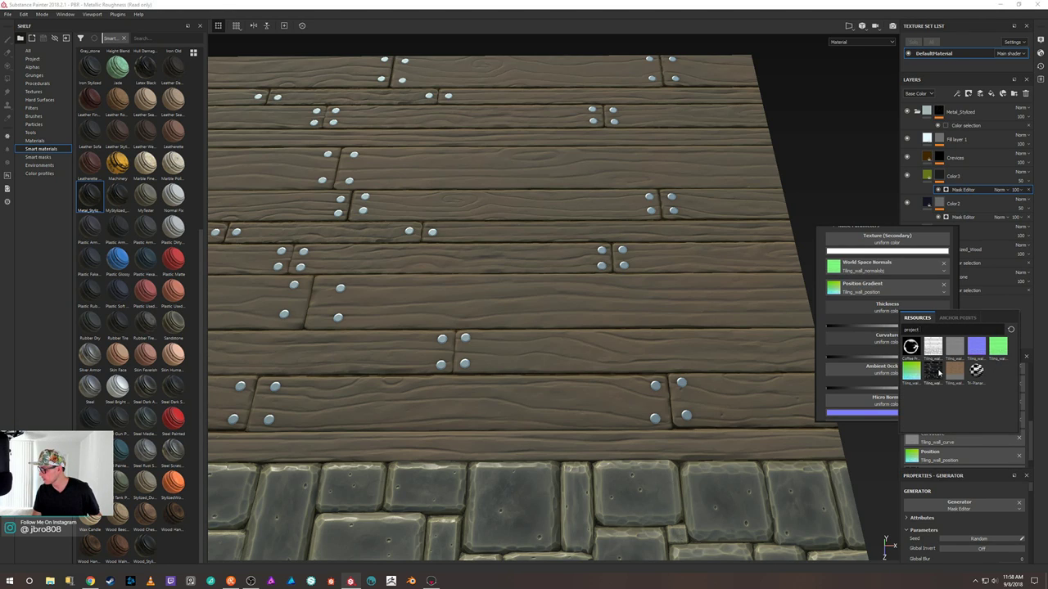
click(932, 347)
click(891, 332)
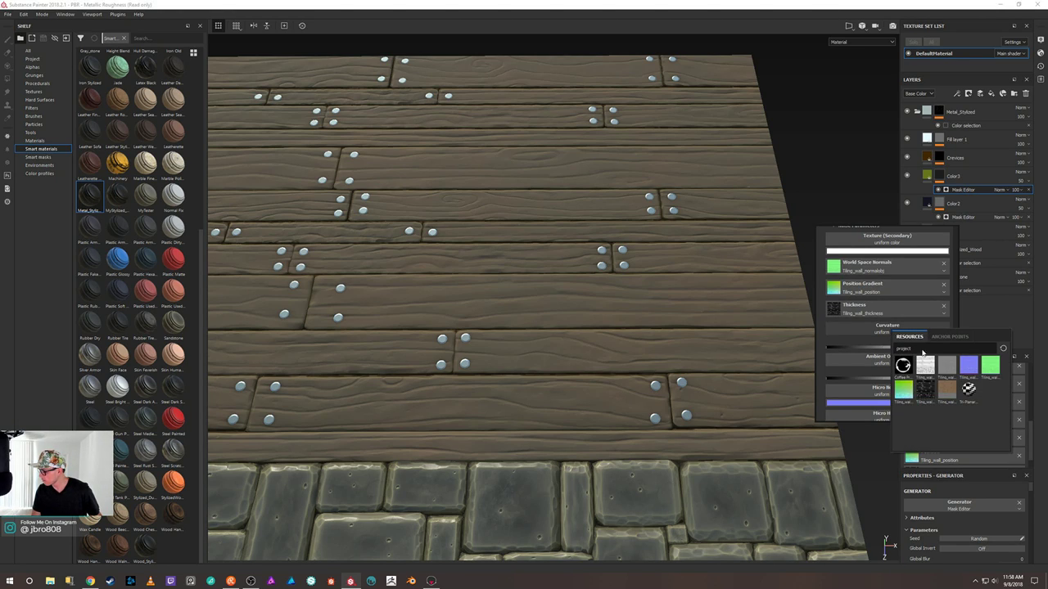
click(925, 364)
click(906, 351)
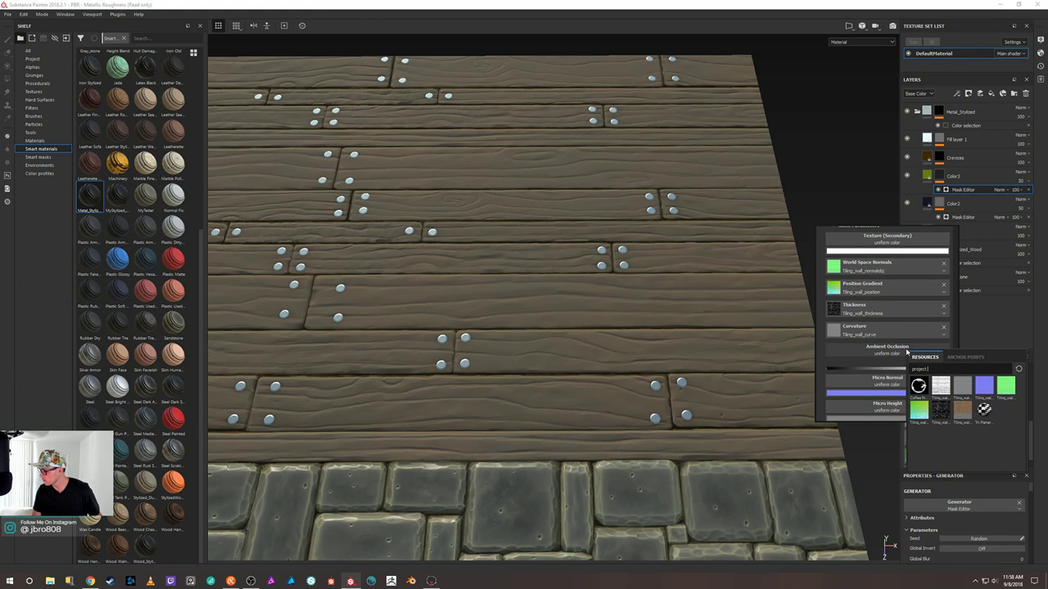
click(941, 385)
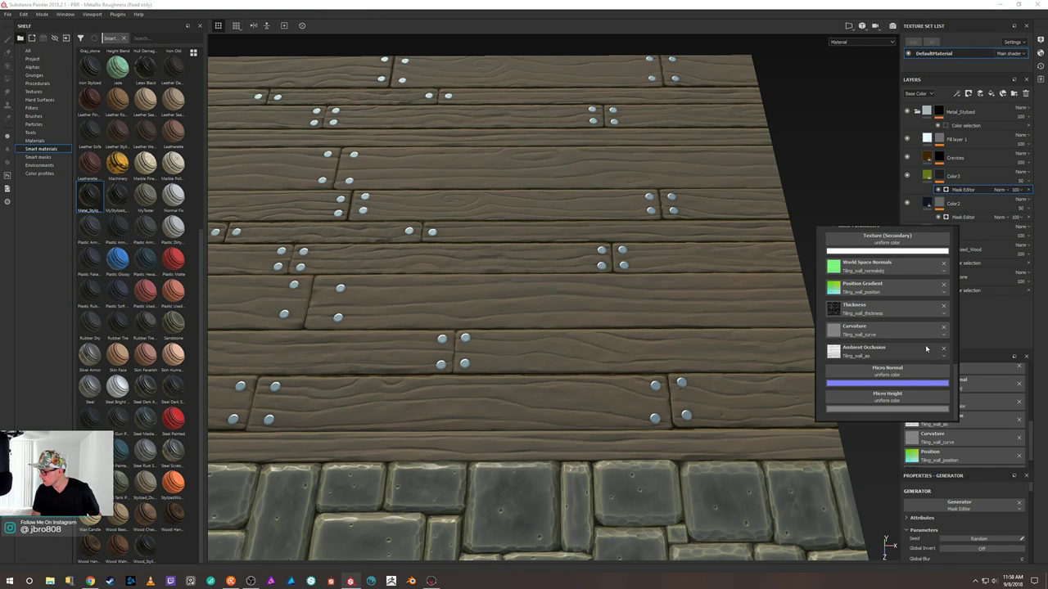
Step: Paste the Mask Editor generator onto the Crevices mask and assign its normal and position maps
click(939, 160)
key(ctrl+v)
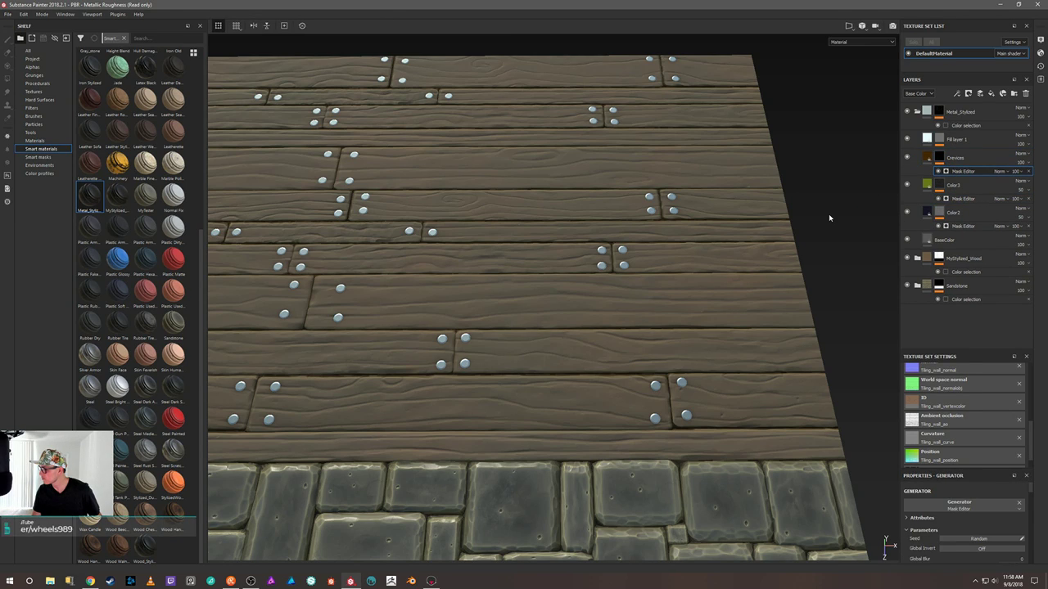
right_click(828, 217)
scroll(867, 252, down, 2)
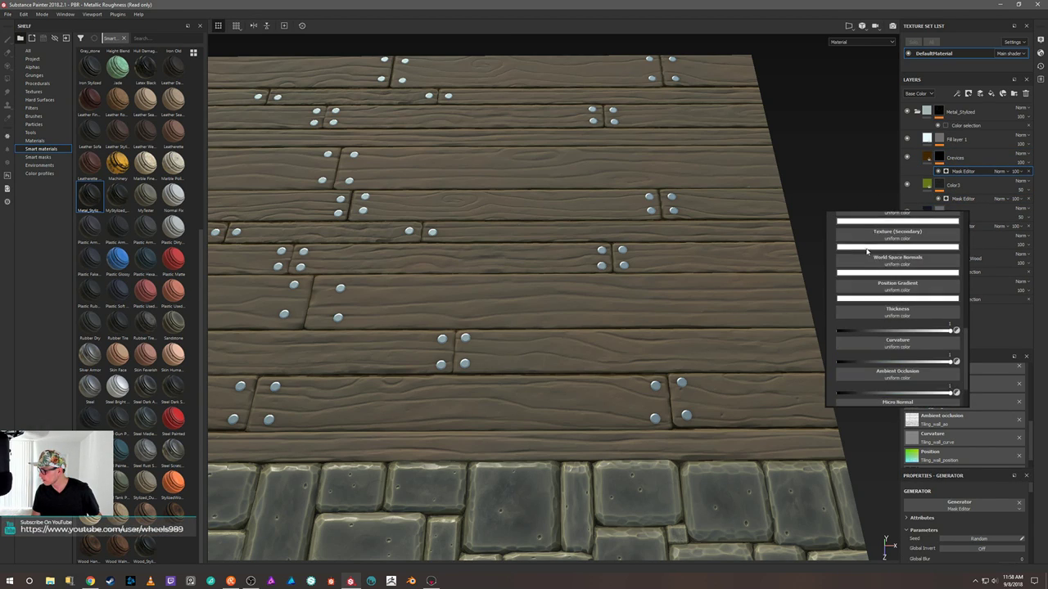
click(884, 262)
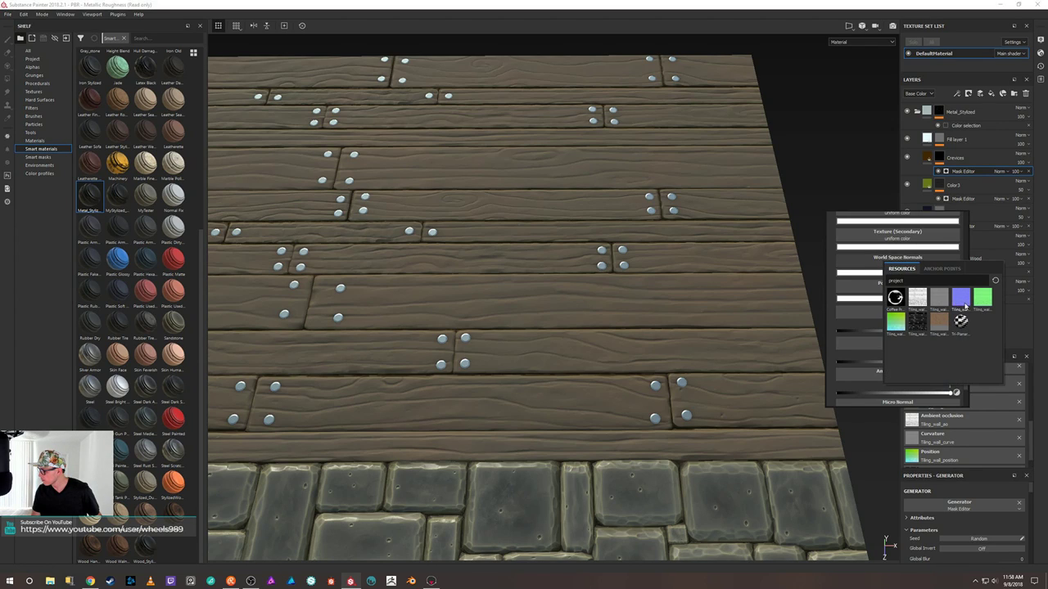
click(983, 299)
click(909, 286)
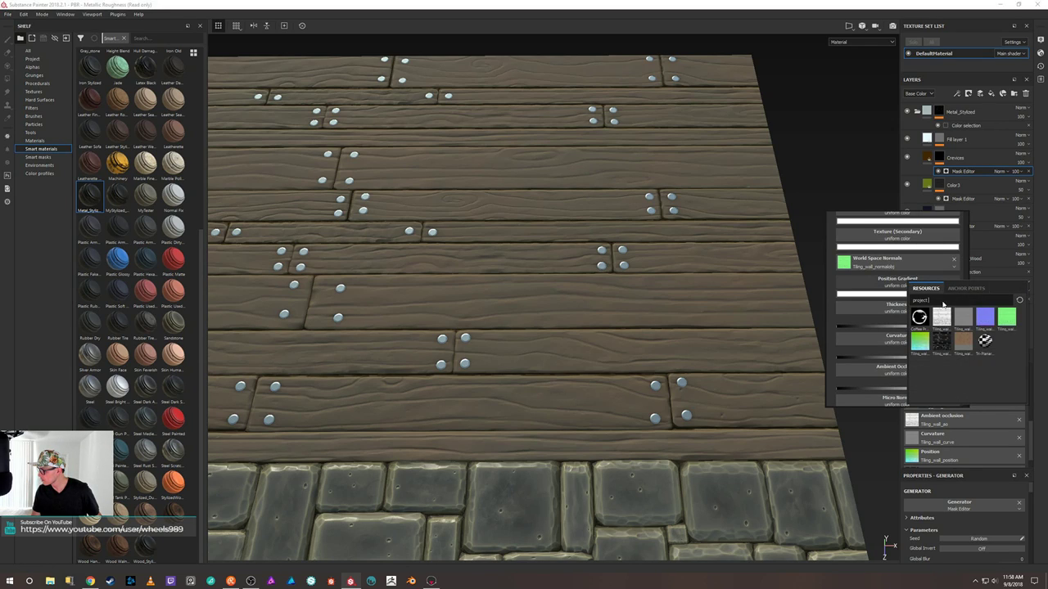
click(927, 346)
Step: Assign Tiling_wall_thickness, Tiling_wall_curve and Tiling_wall_ao to the Crevices generator
click(909, 311)
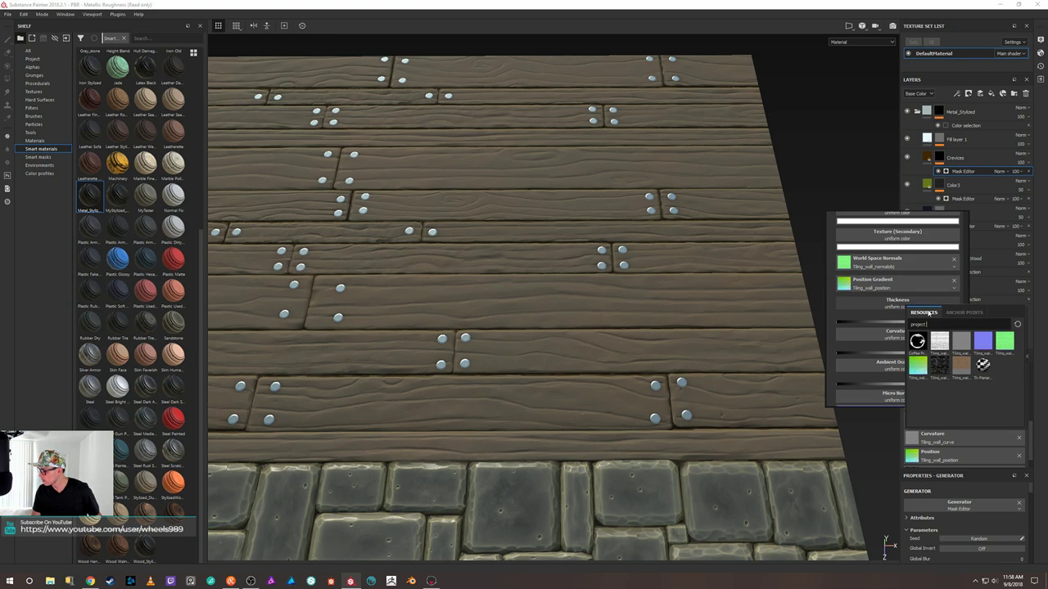
click(939, 366)
click(929, 331)
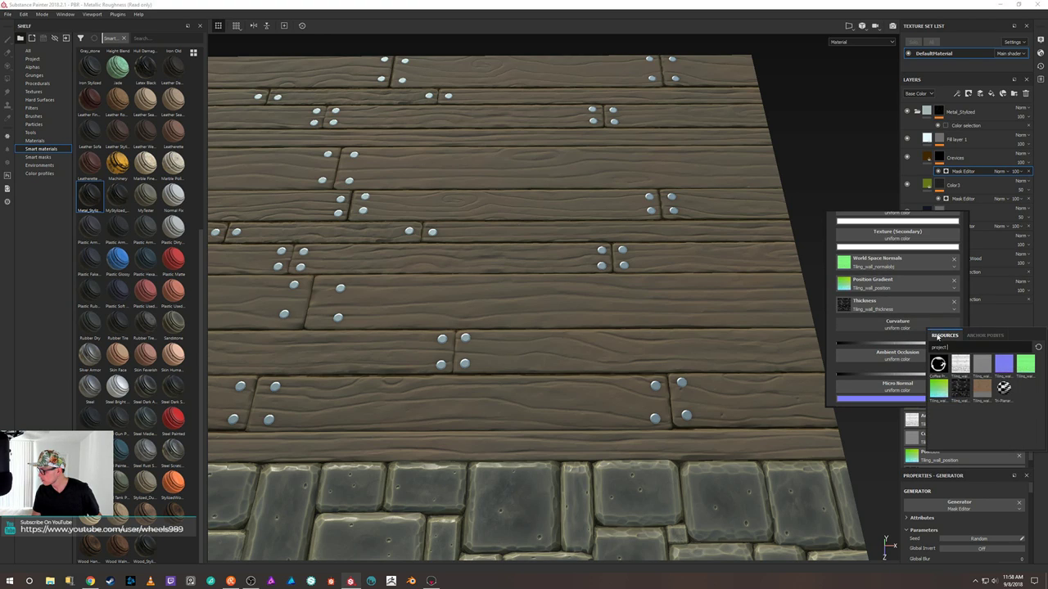
click(981, 367)
click(924, 345)
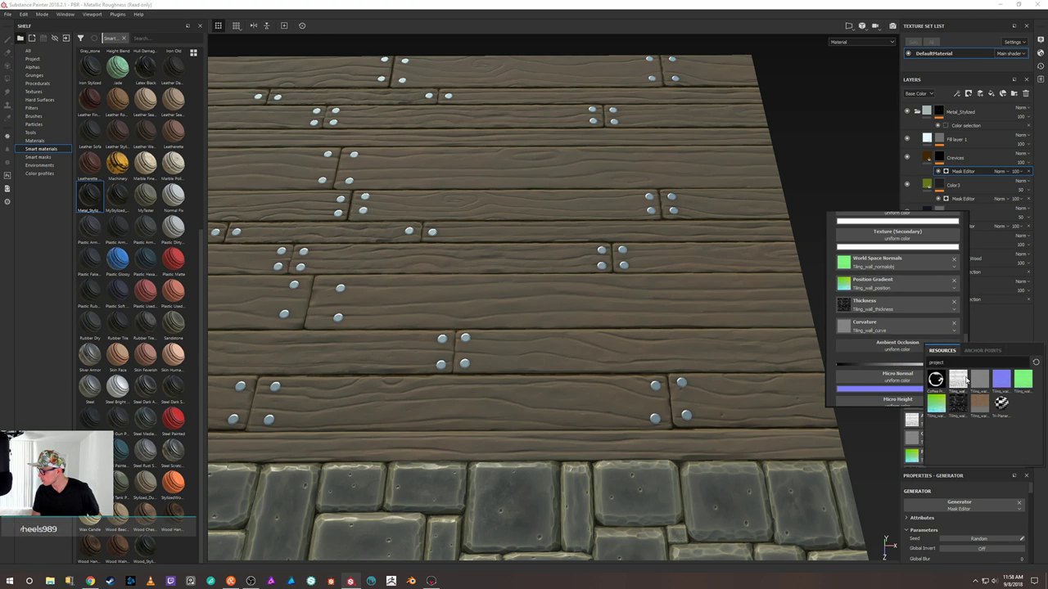
click(962, 379)
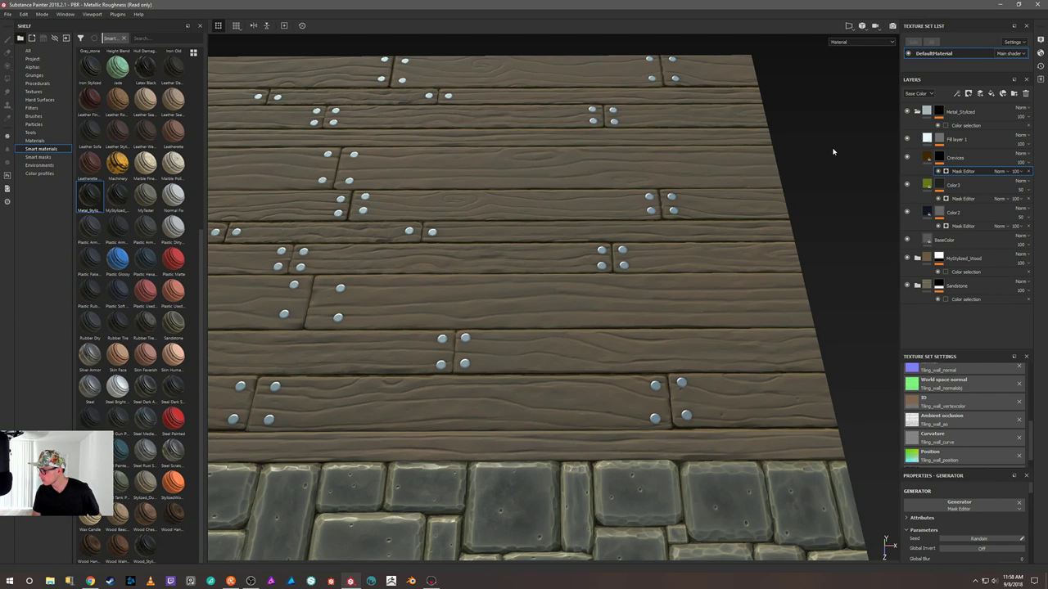
click(954, 139)
Step: Assign the wall normal map and Tiling_wall_position to Fill layer 1's generator
click(964, 152)
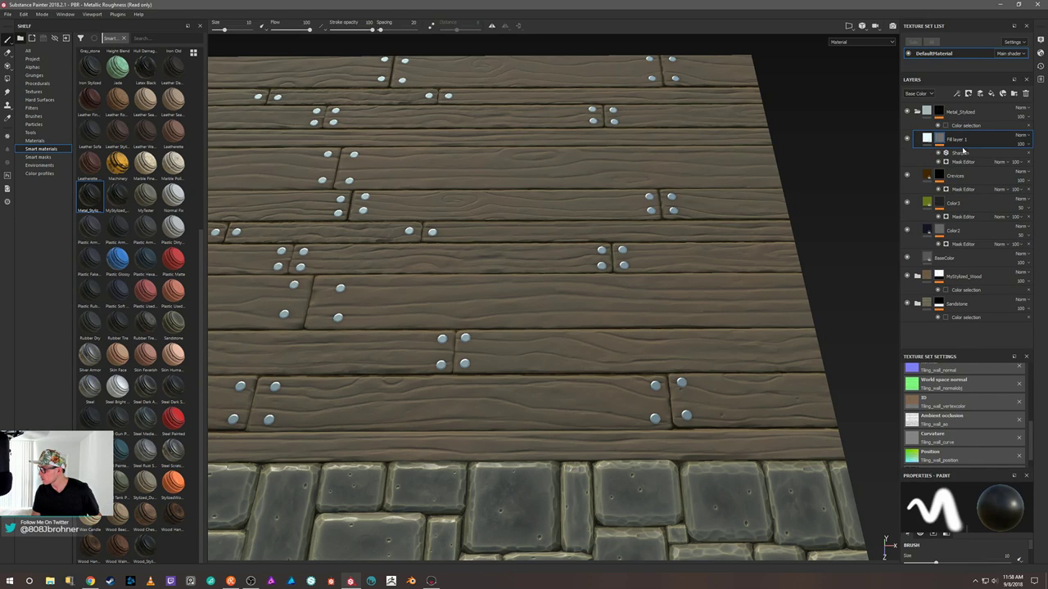
right_click(821, 228)
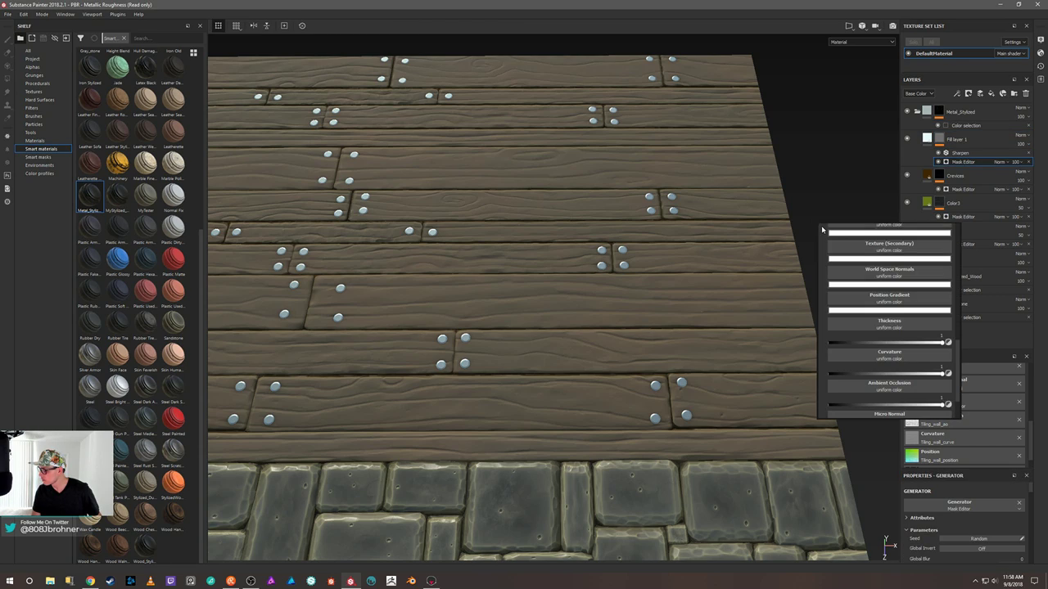
click(875, 275)
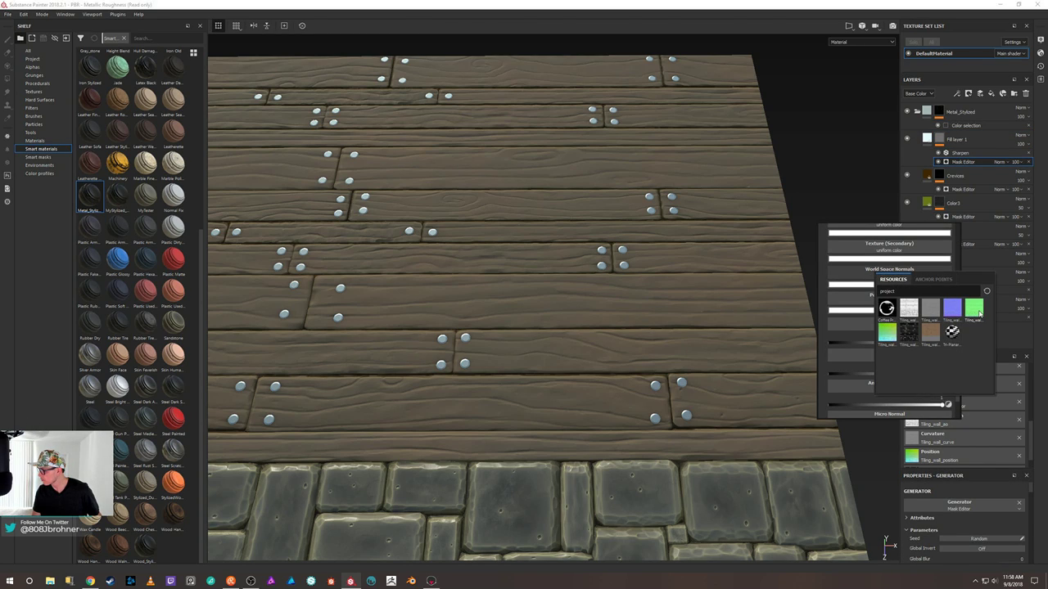
click(979, 314)
click(914, 301)
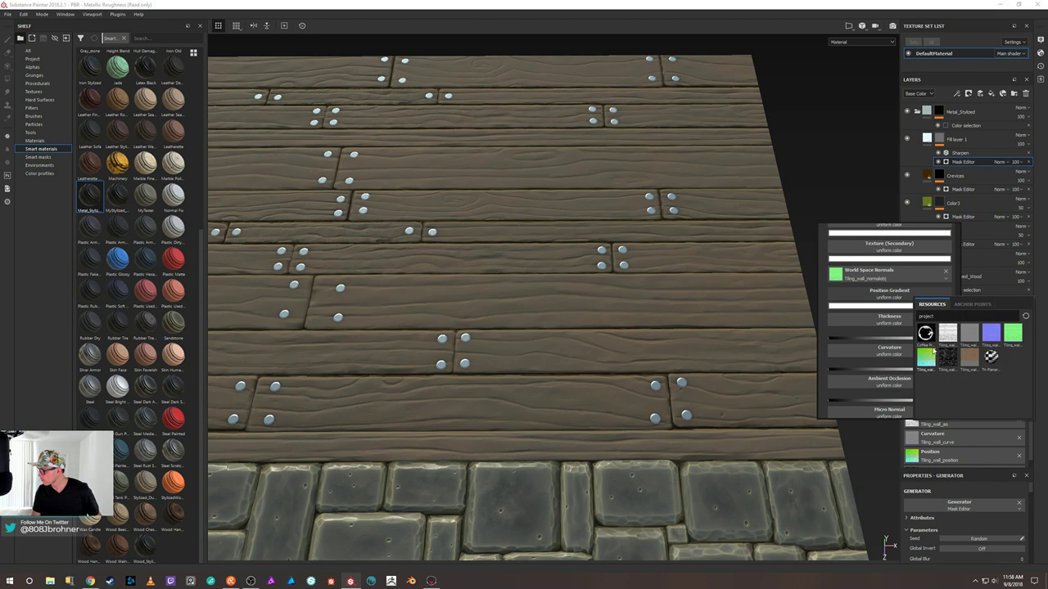
click(936, 335)
Step: Assign Tiling_wall_thickness, Tiling_wall_curve and Tiling_wall_ao to Fill layer 1's generator
click(904, 320)
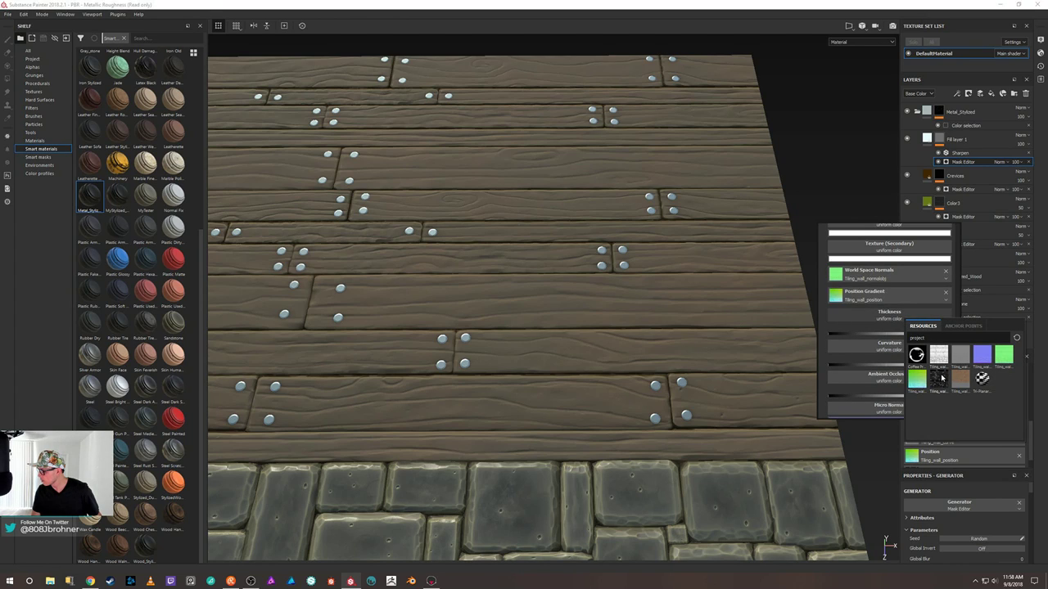
click(942, 379)
click(889, 336)
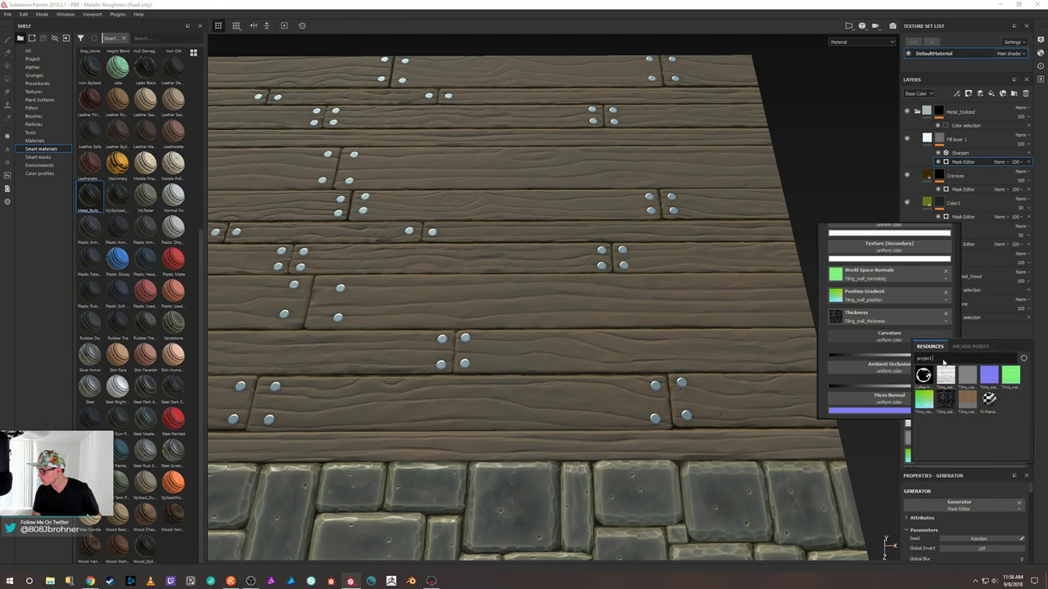
click(970, 375)
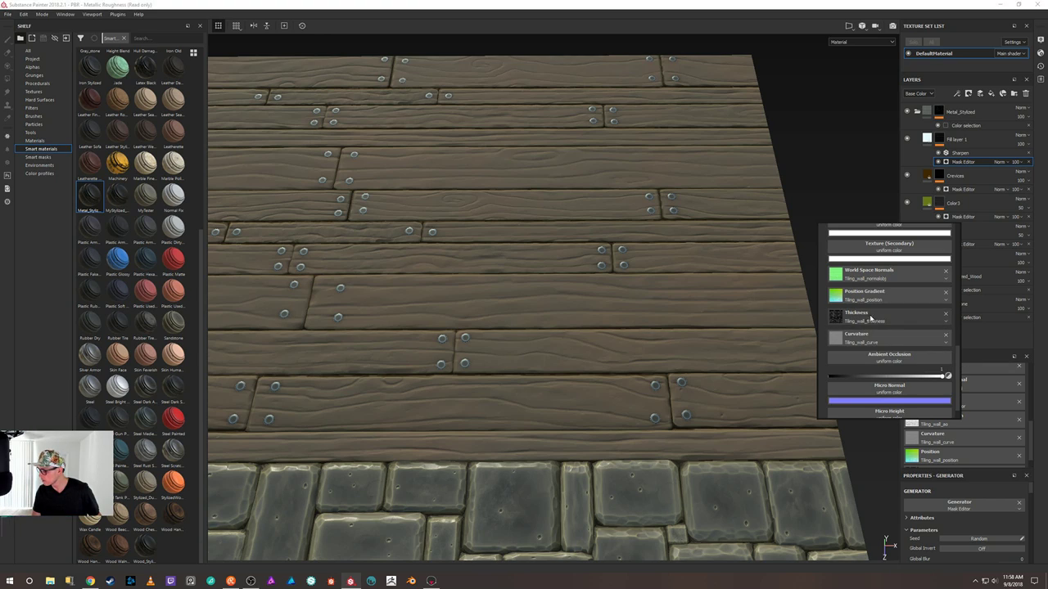
click(896, 360)
click(928, 394)
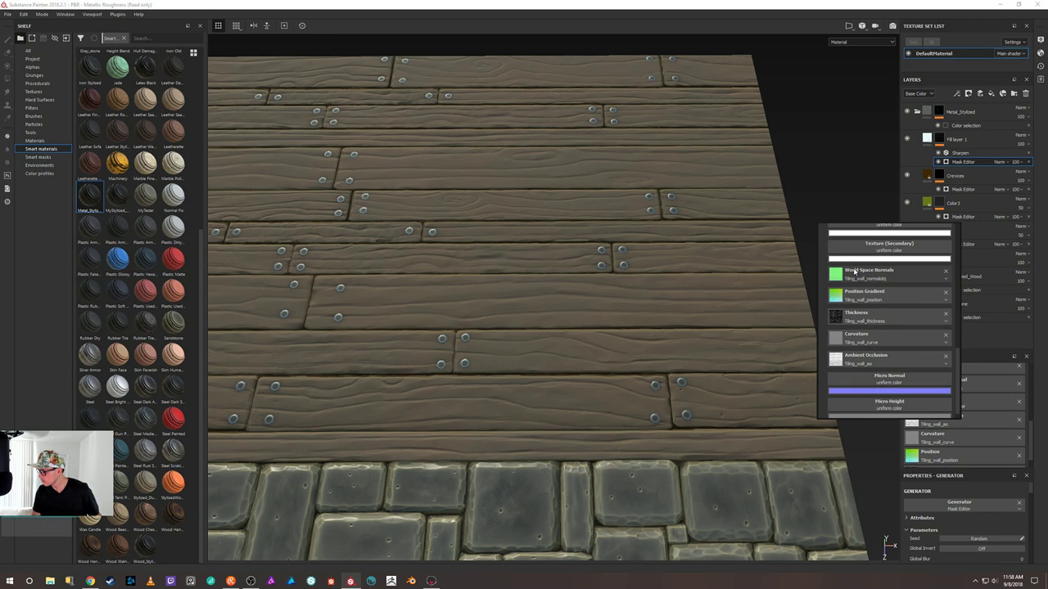
click(845, 172)
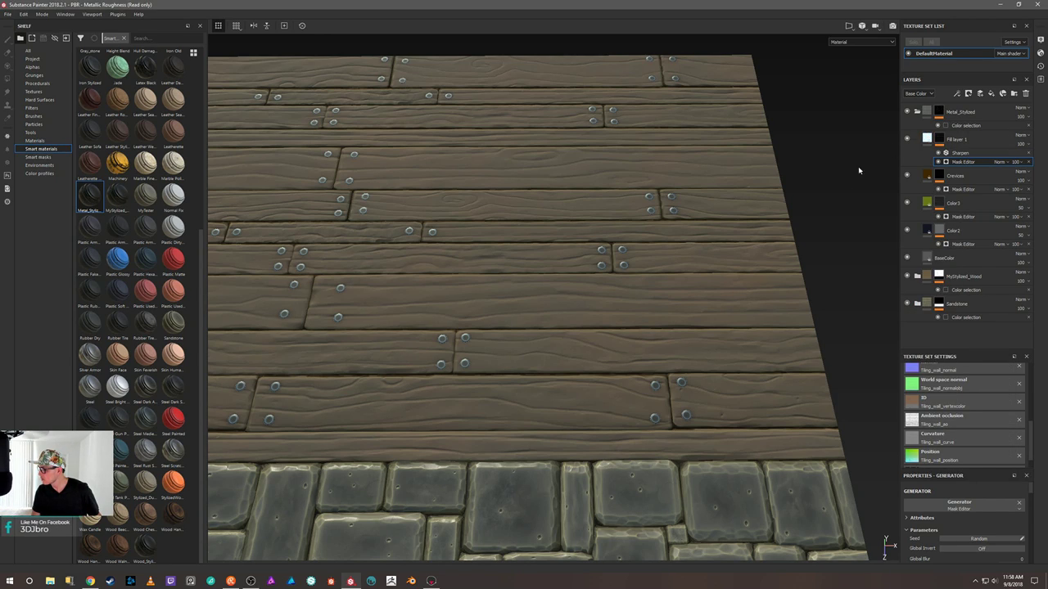
alt+drag(828, 228, 806, 247)
Step: View the finished wall straight-on with rotated lighting and close the console window
shift+right_drag(805, 247, 748, 252)
alt+drag(748, 252, 787, 249)
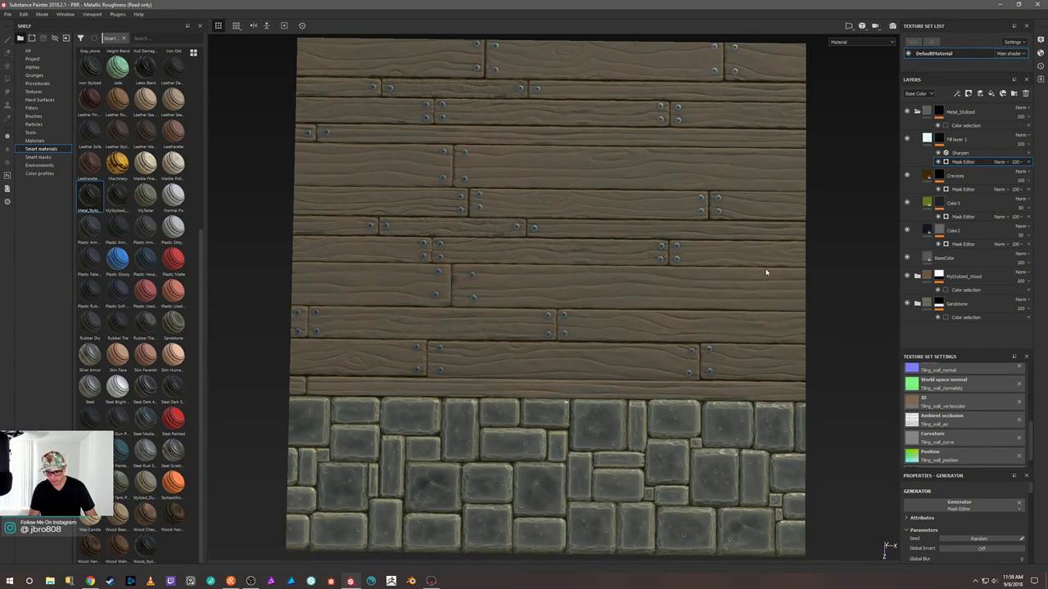
click(411, 581)
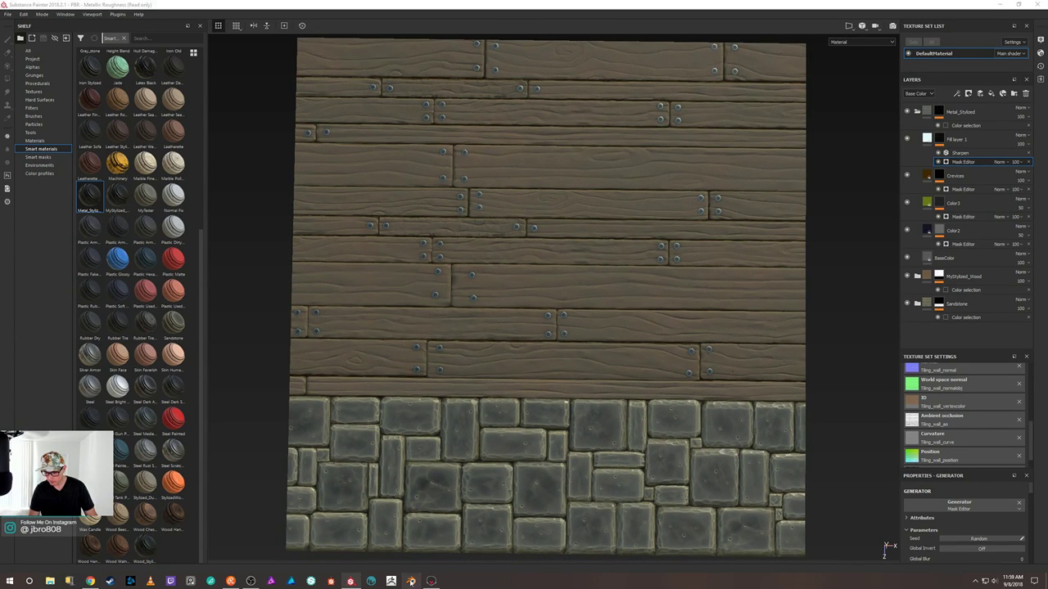
click(282, 95)
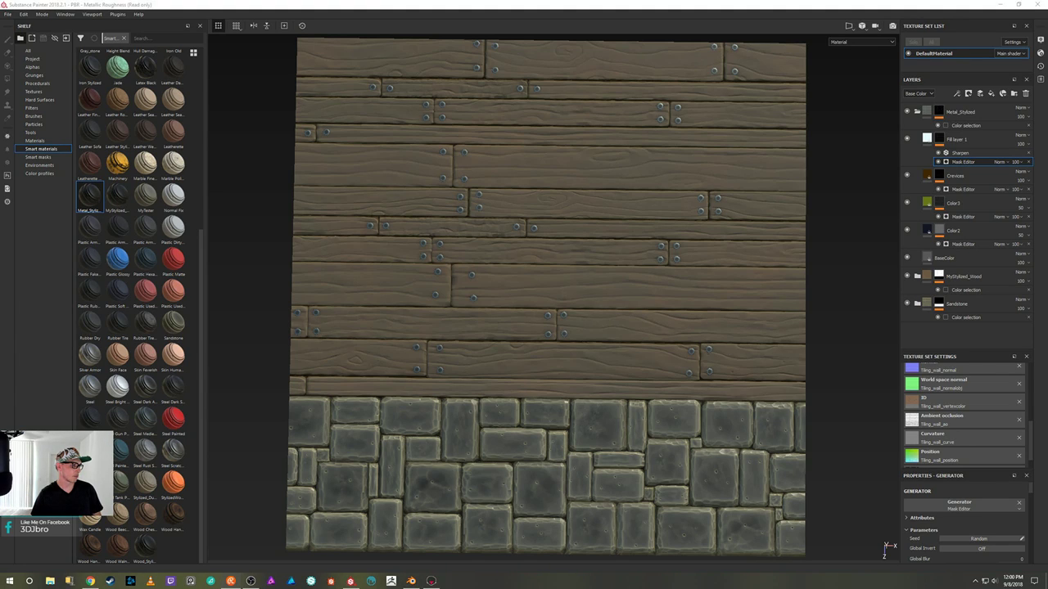
Step: Move the chat overlay onto the texture view, show its message history, then switch to Blender
click(231, 581)
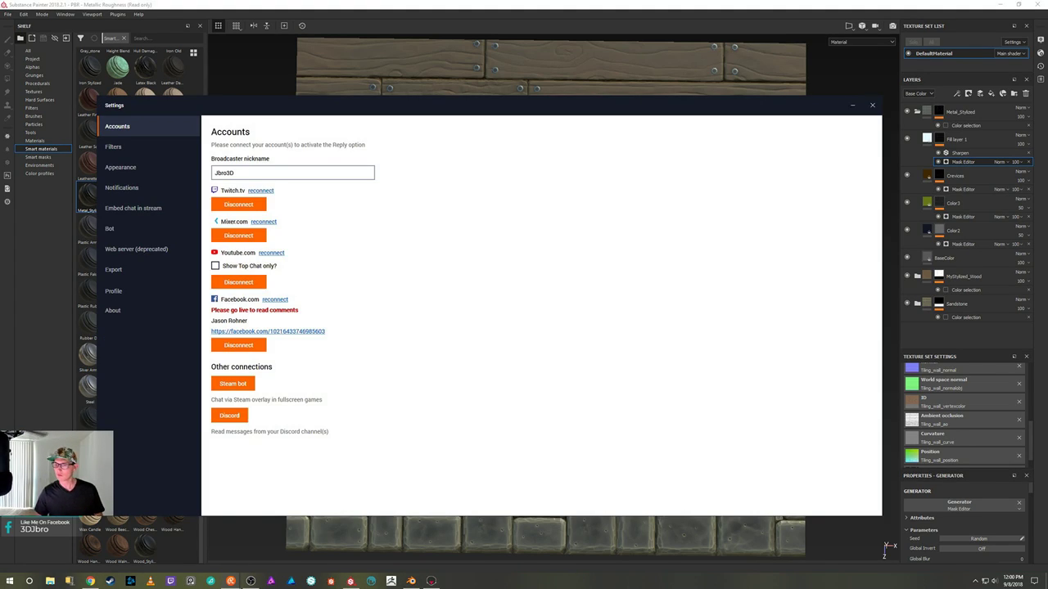
click(873, 107)
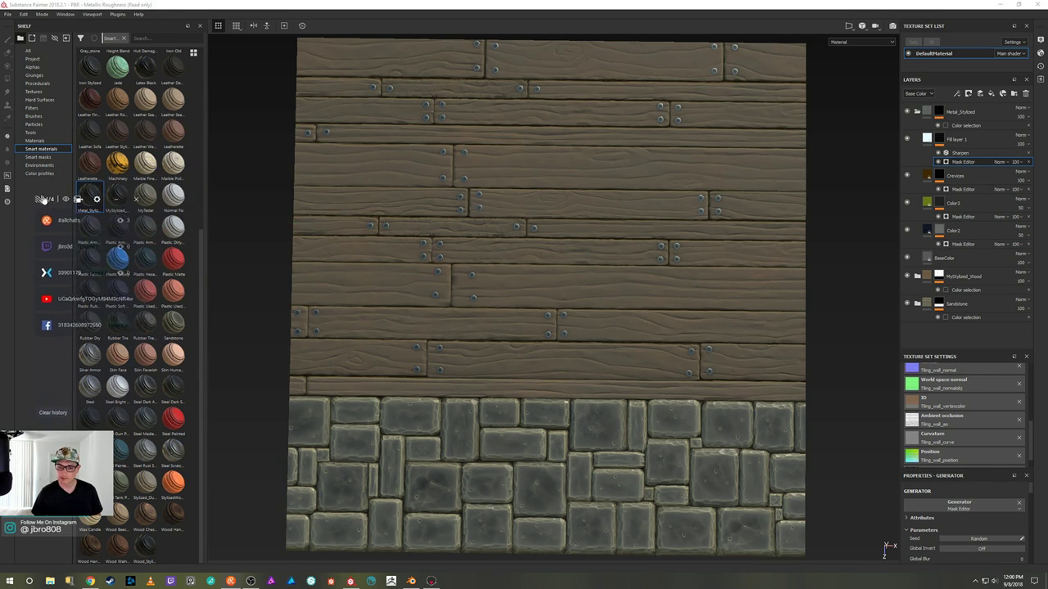
mouse_move(41, 199)
mouse_down()
mouse_move(200, 213)
mouse_move(298, 124)
mouse_move(229, 47)
mouse_up()
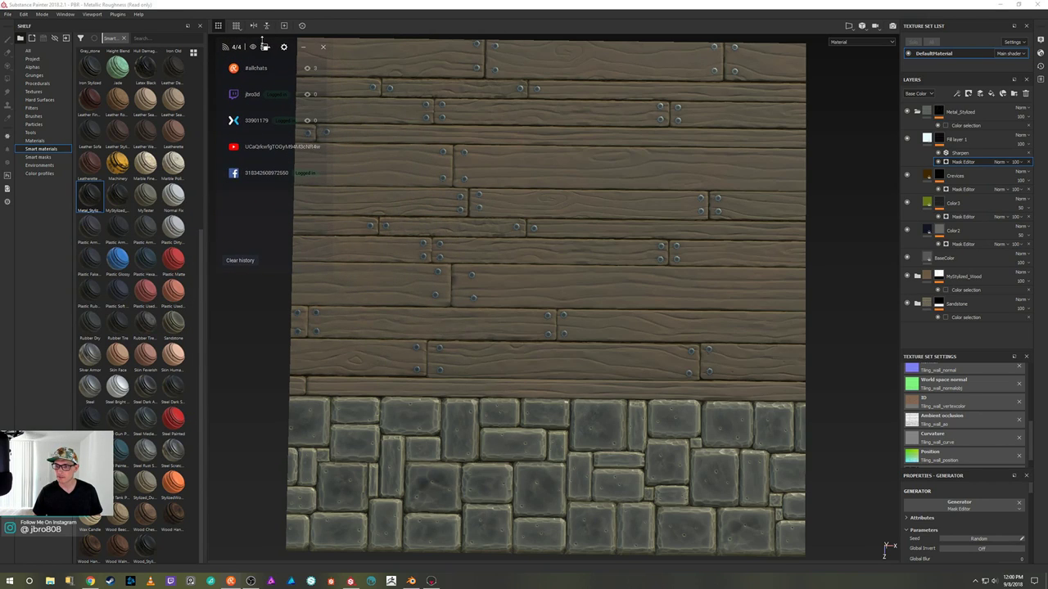
click(266, 46)
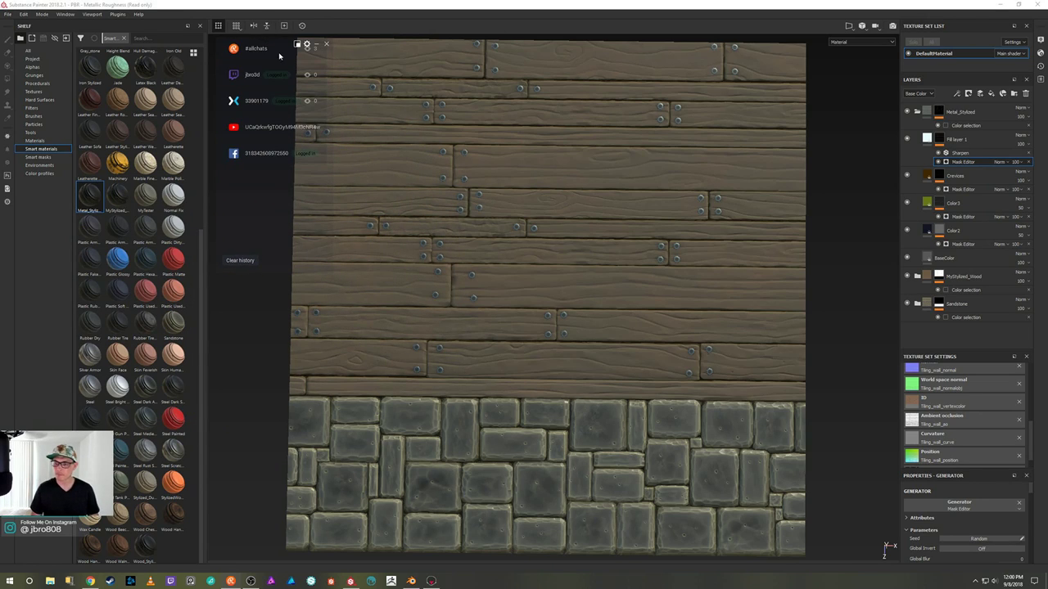
click(296, 44)
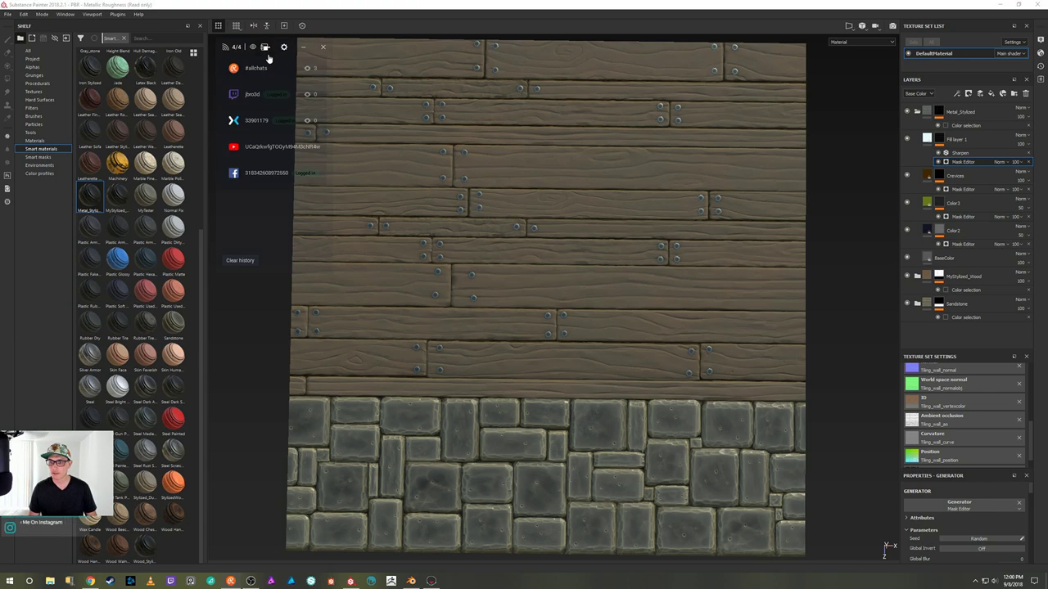
click(253, 49)
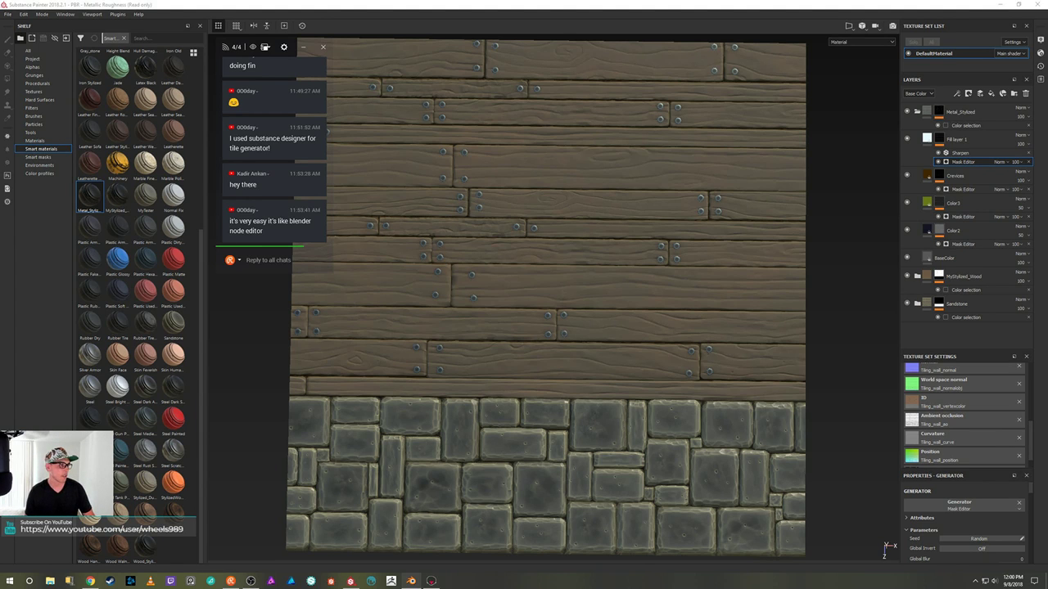
key(alt+Tab)
Step: Orbit the Blender wall scene from frontal and right-side angles, then return to Substance Painter
drag(624, 20, 624, 4)
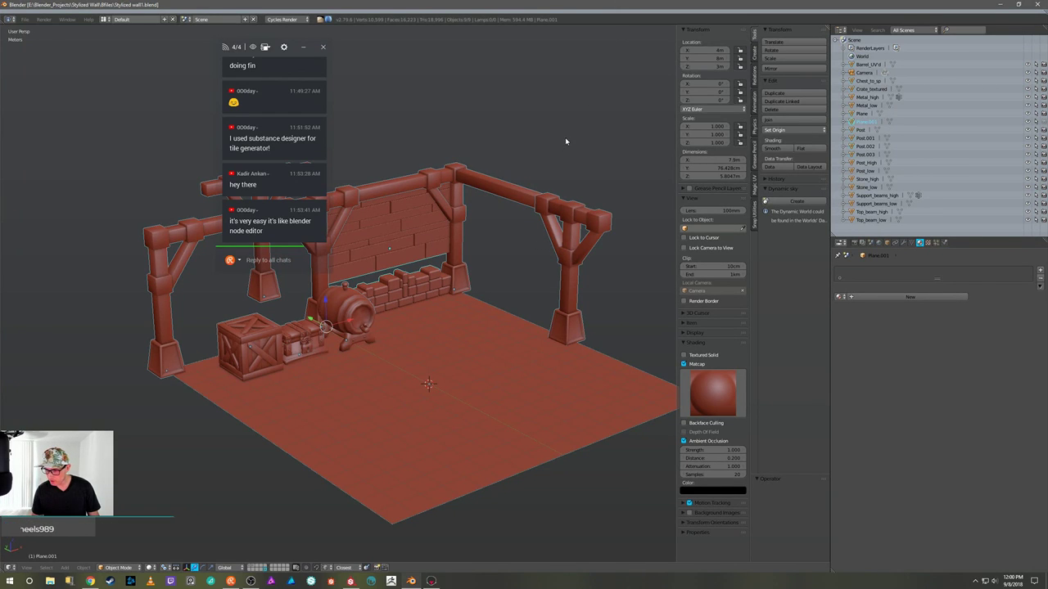
middle_drag(565, 142, 481, 153)
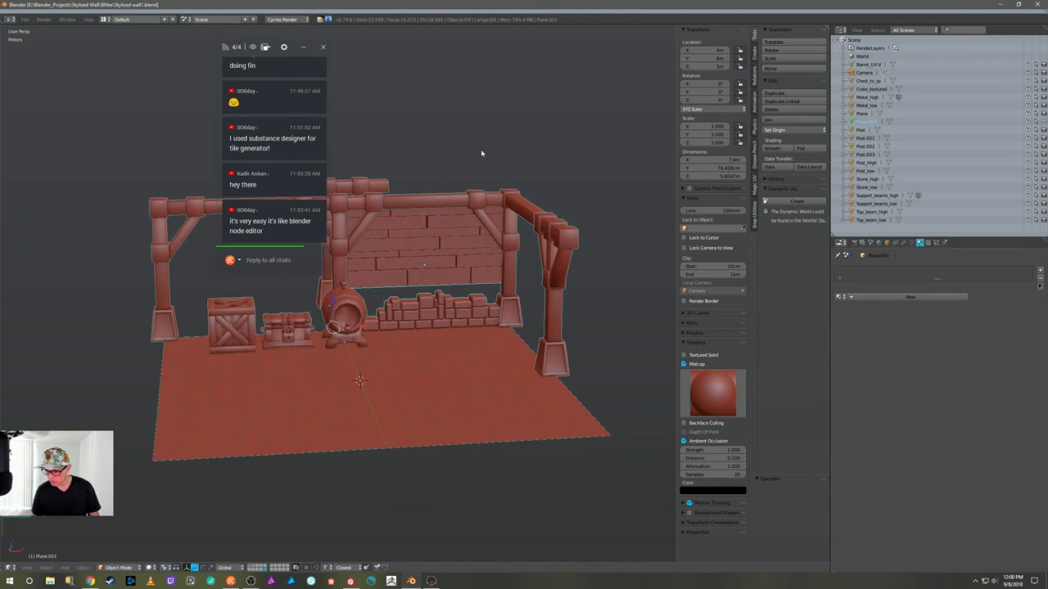
scroll(491, 164, up, 5)
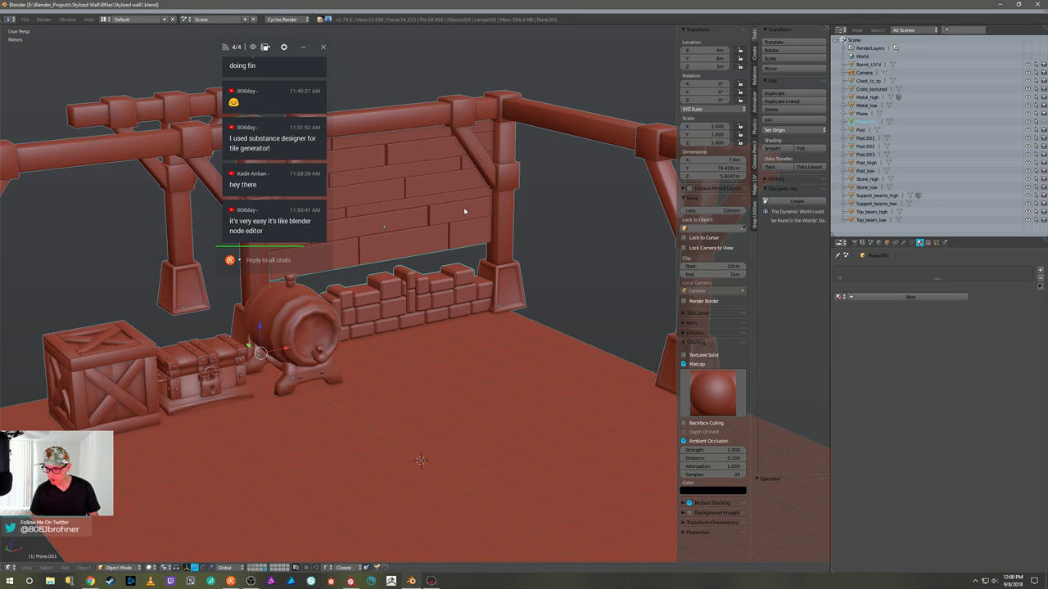
middle_drag(463, 207, 420, 174)
middle_drag(417, 261, 434, 114)
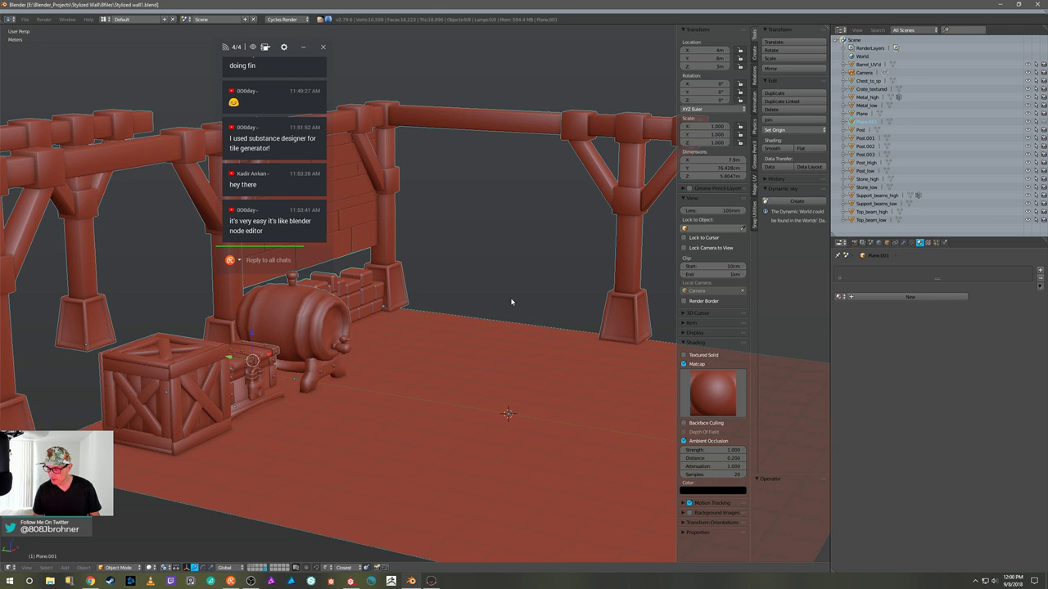
middle_drag(535, 292, 515, 305)
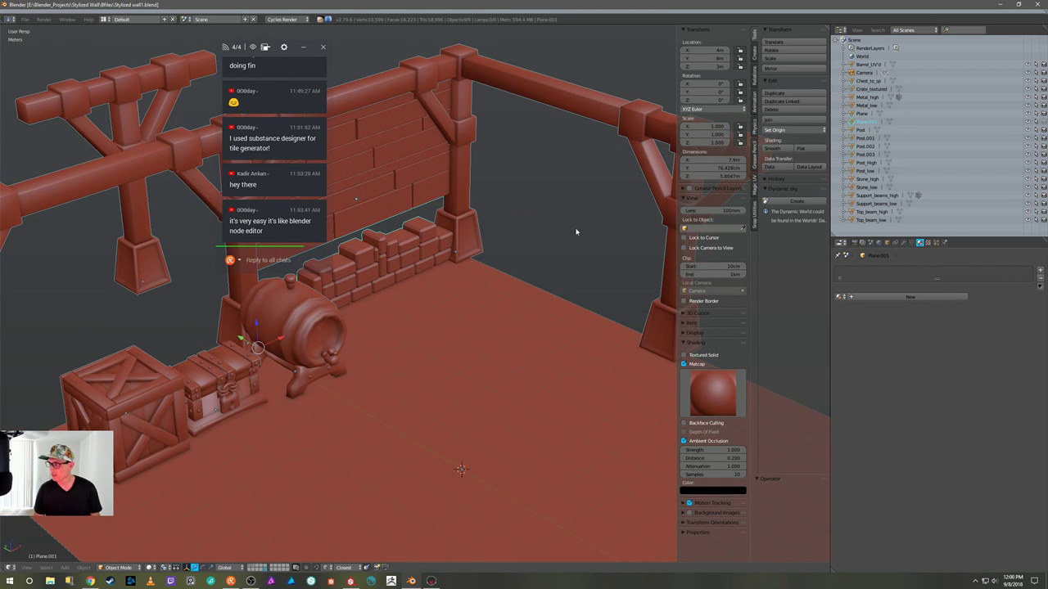
key(alt+Tab)
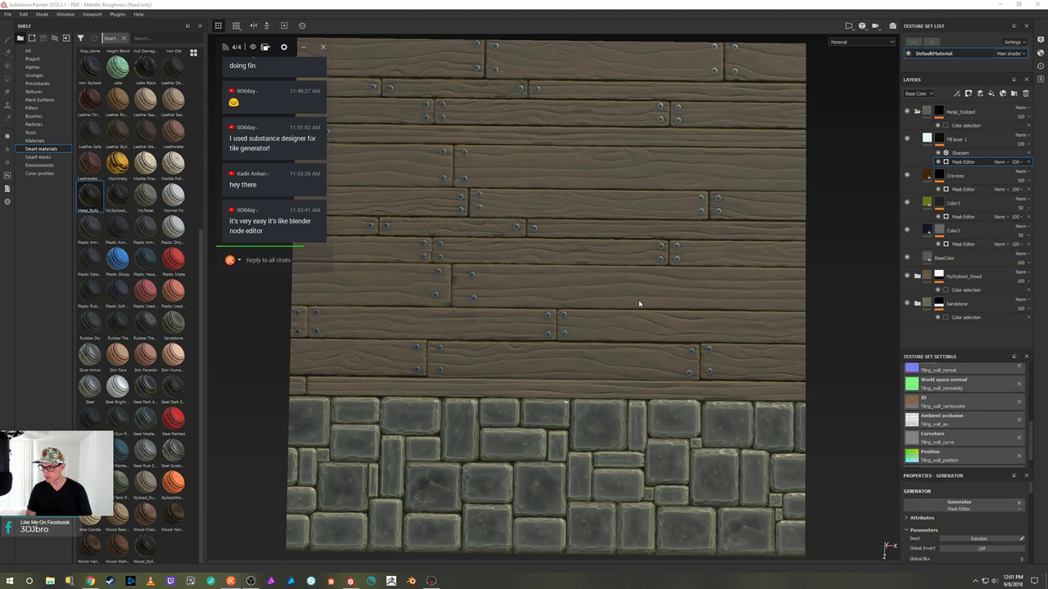
Step: Switch the viewport to Iray rendering and shrink the chat overlay to a compact list
right_click(830, 270)
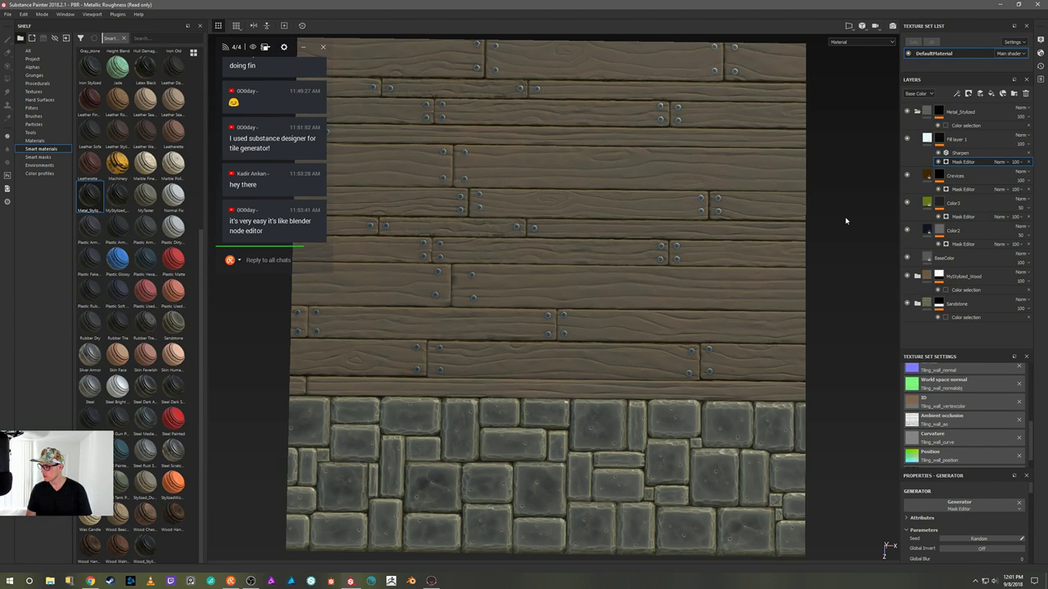
key(F10)
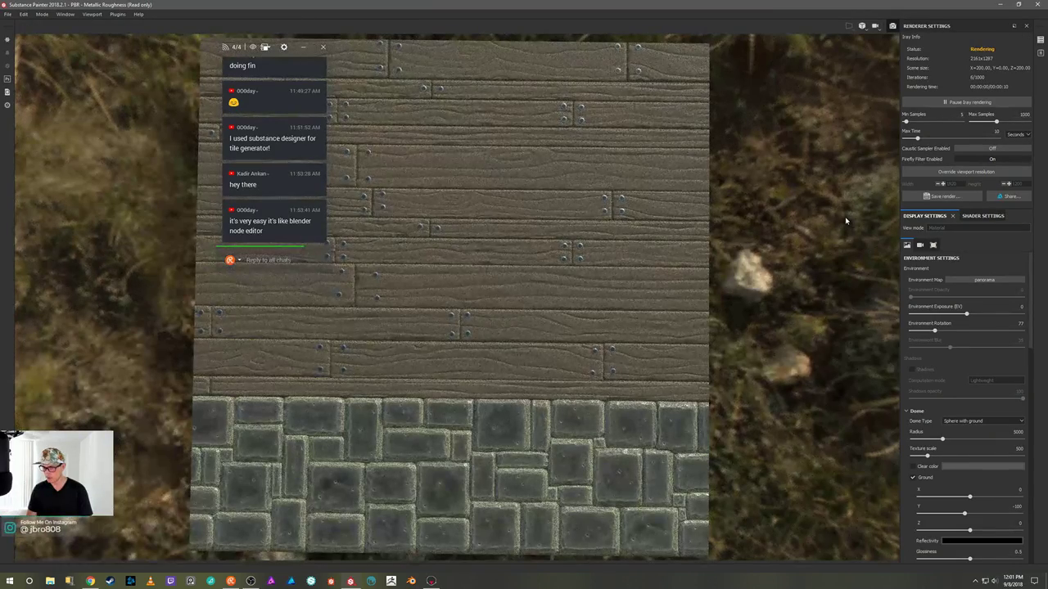
click(239, 47)
drag(239, 47, 37, 50)
click(51, 50)
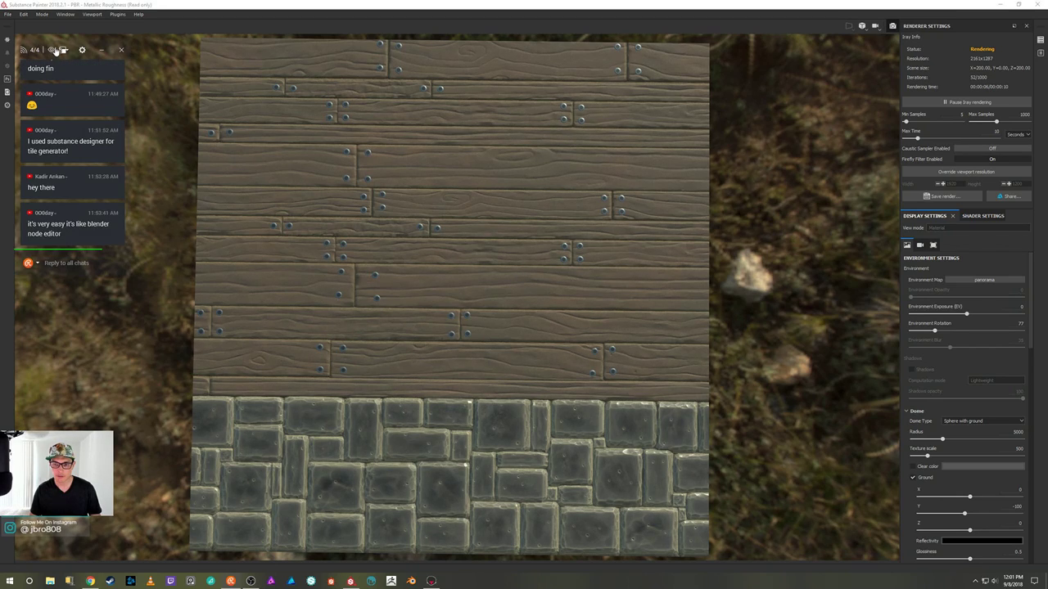
click(64, 50)
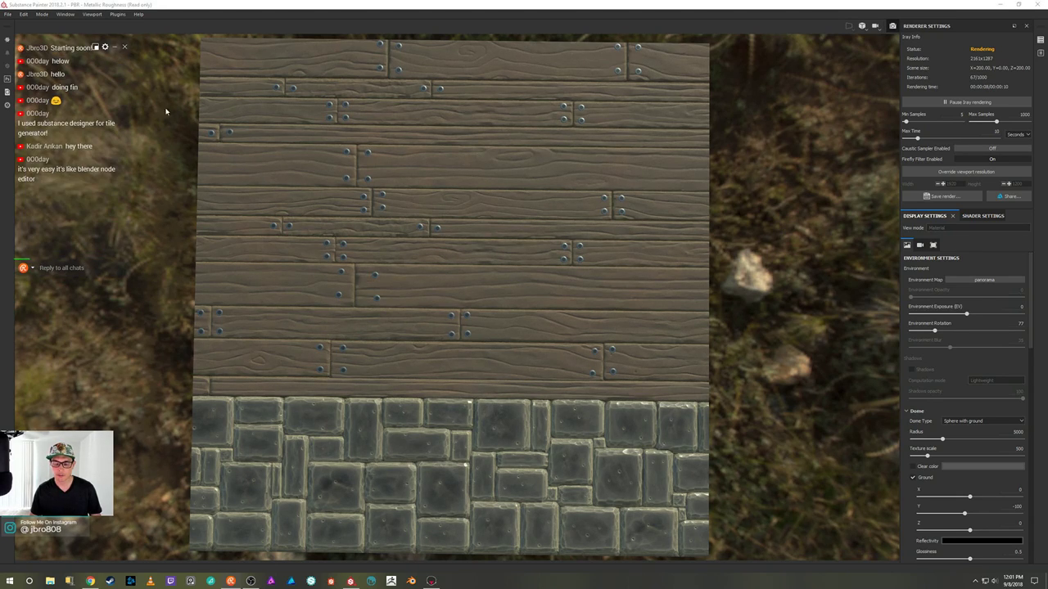
Step: Override render resolution to 1080 height, enable Caustic Sampler and use a flat clear colour
click(951, 175)
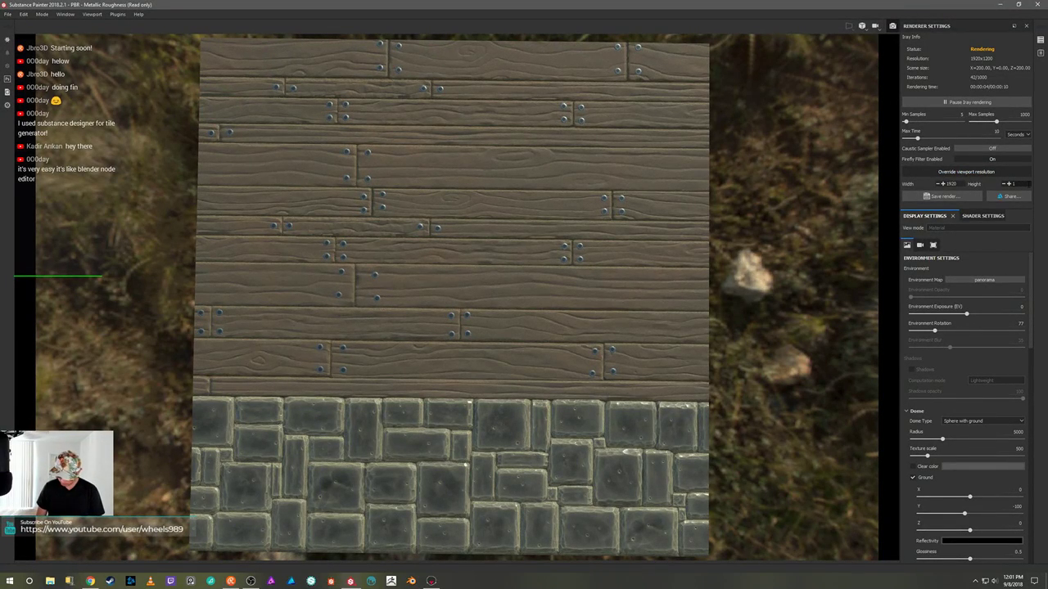
key(Return)
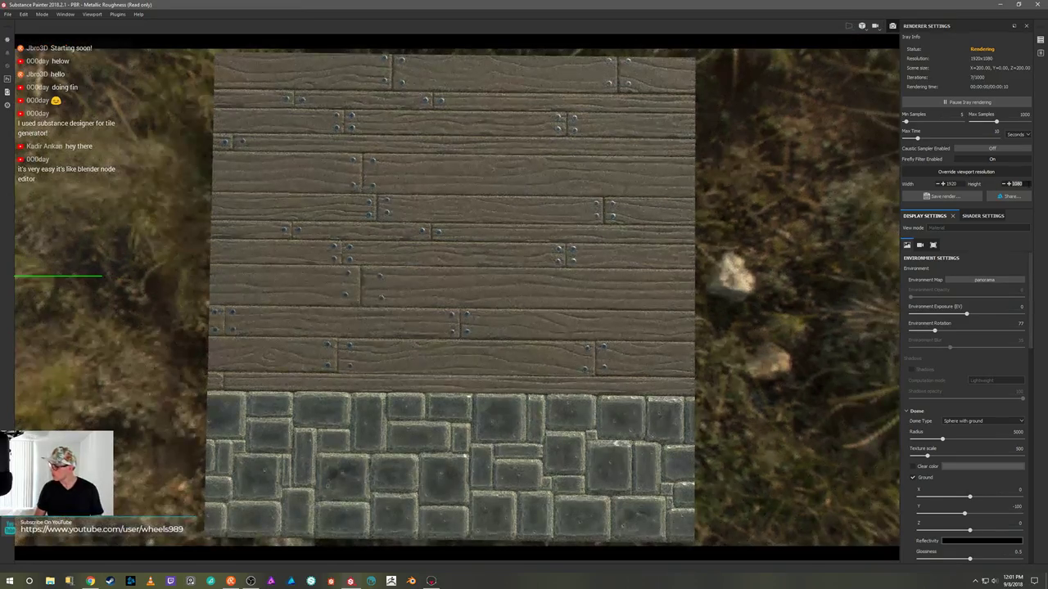
click(981, 152)
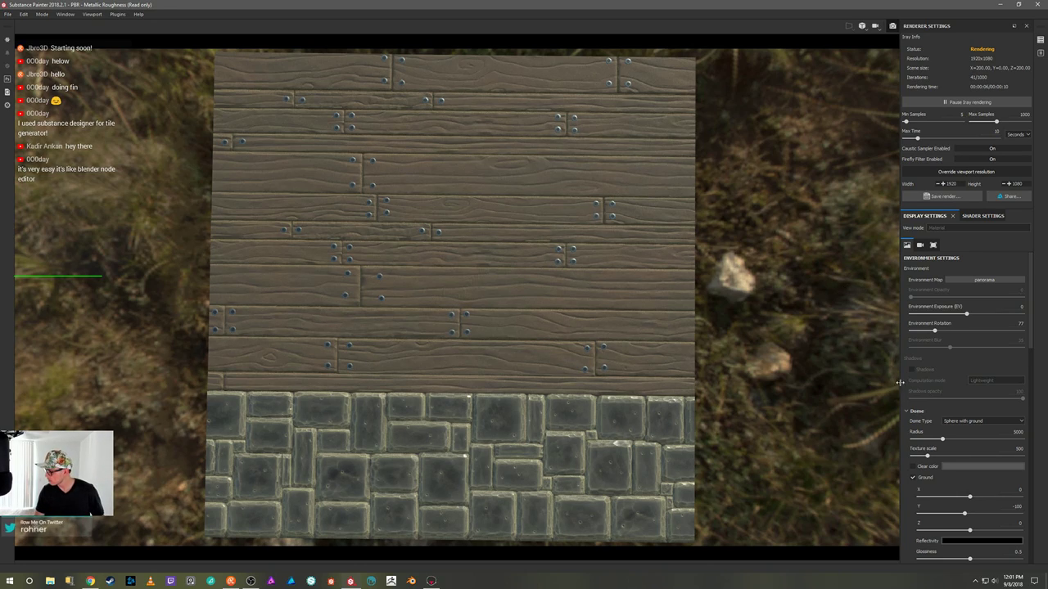
click(917, 467)
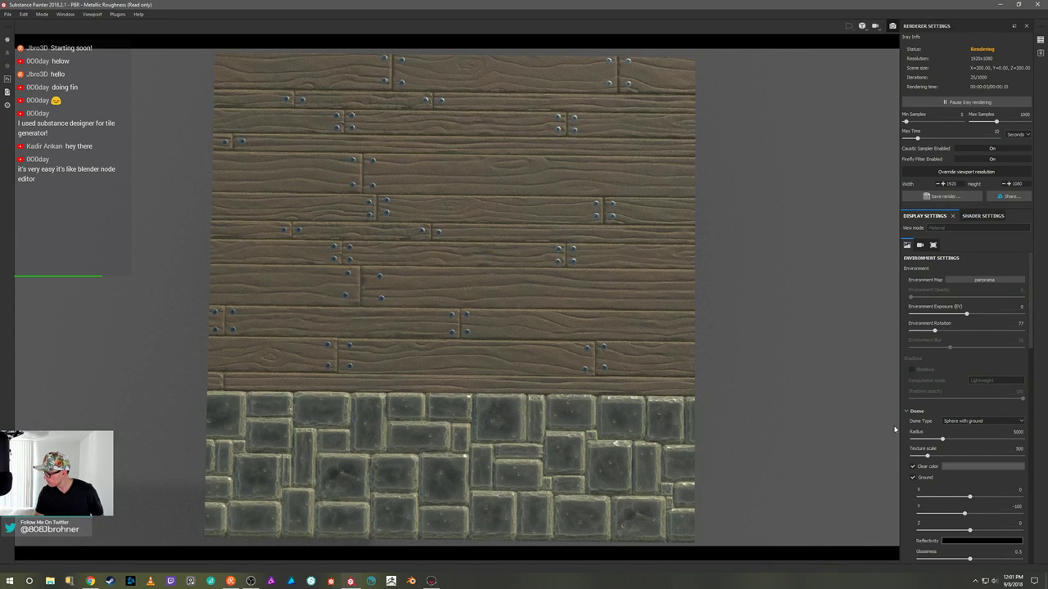
Step: Activate Post Effects on the Iray render with Antialiasing, Color Correction and Glare enabled
scroll(949, 423, down, 4)
scroll(949, 423, down, 5)
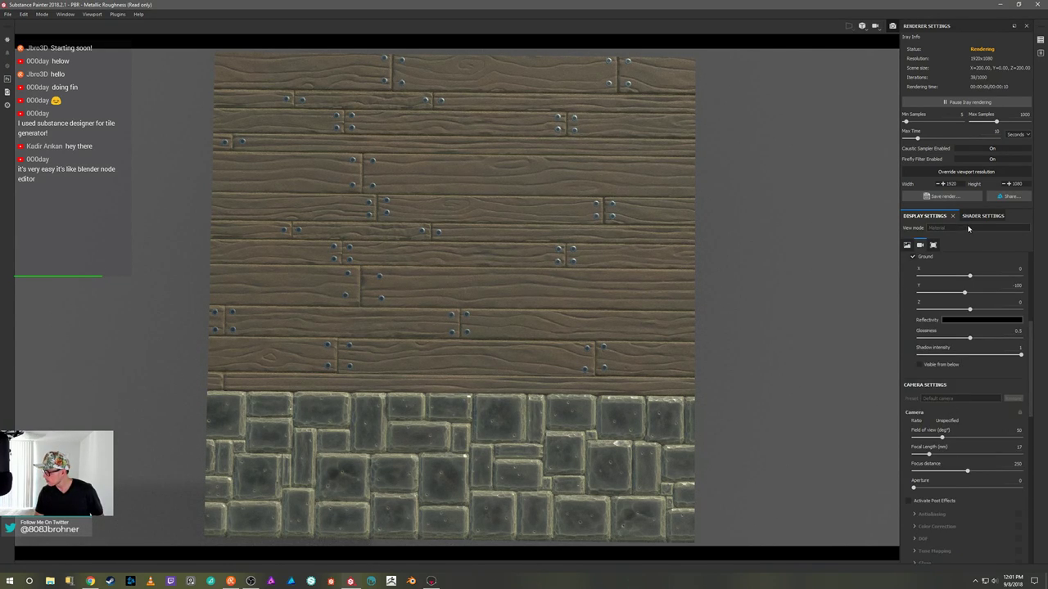
scroll(909, 380, down, 5)
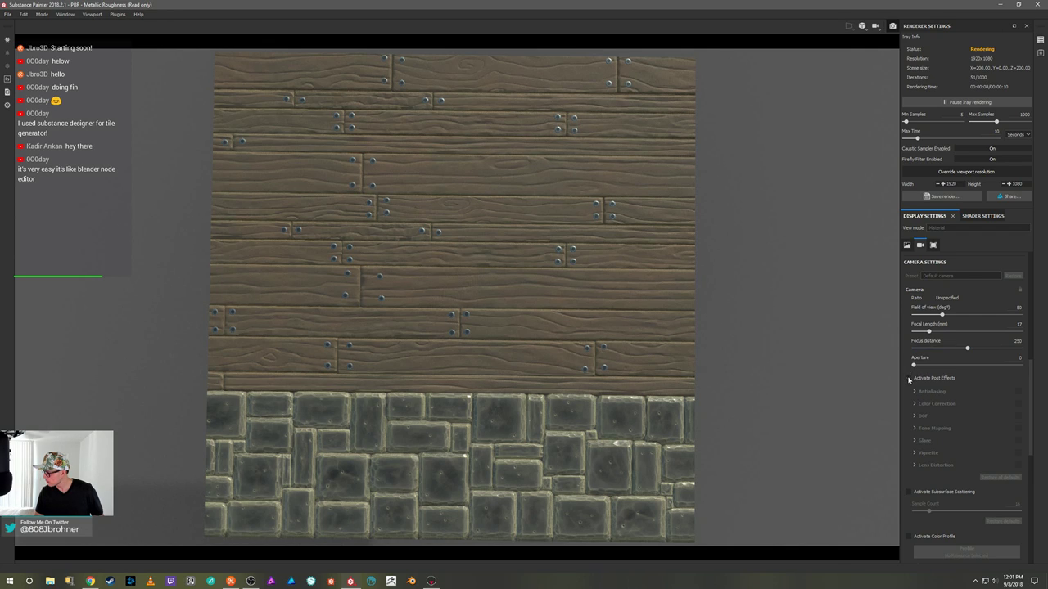
click(909, 380)
click(1019, 392)
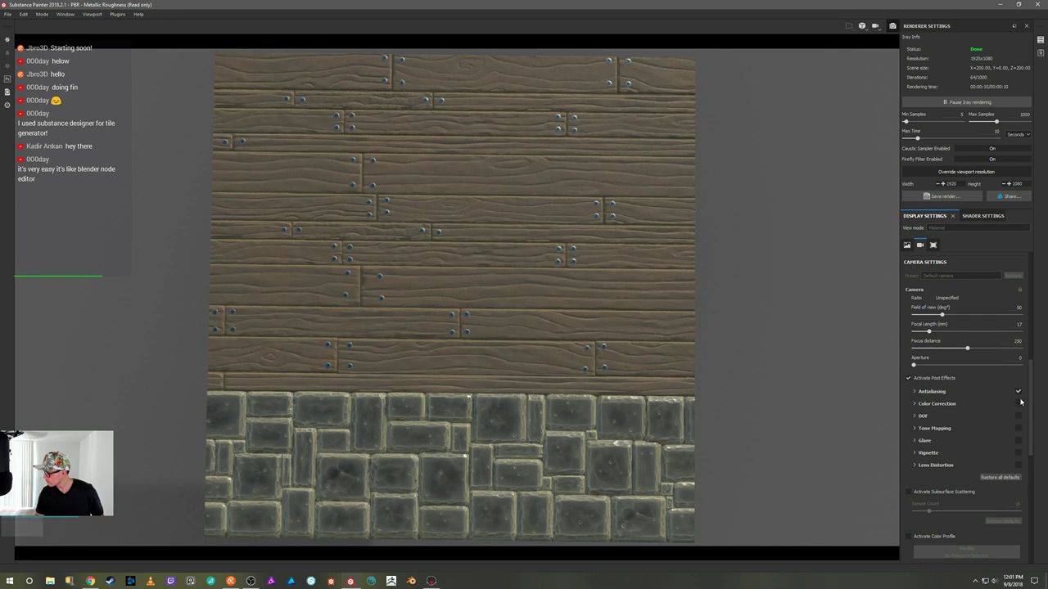
click(1018, 403)
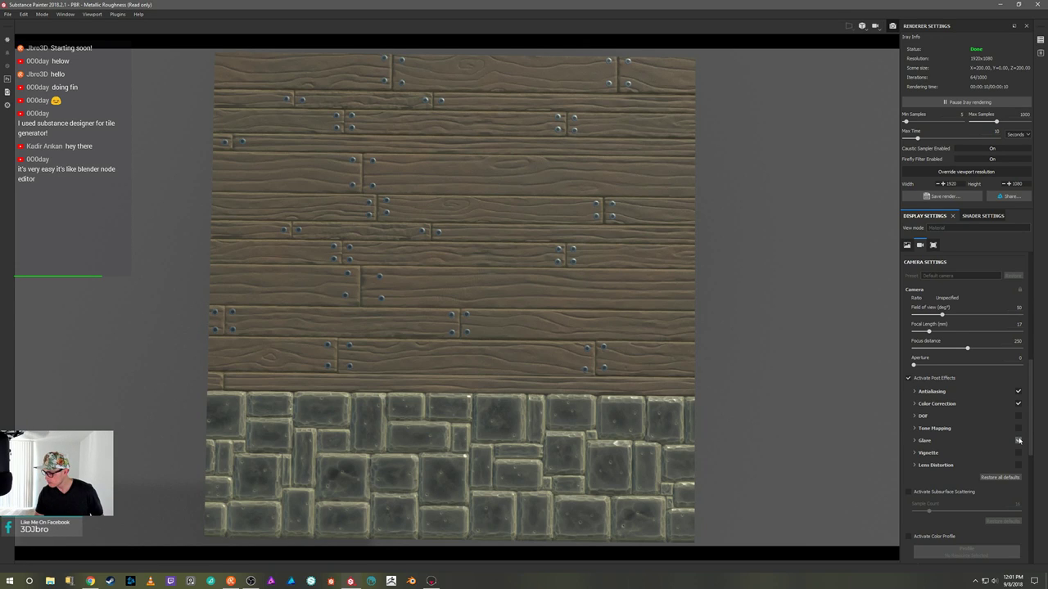
click(1019, 441)
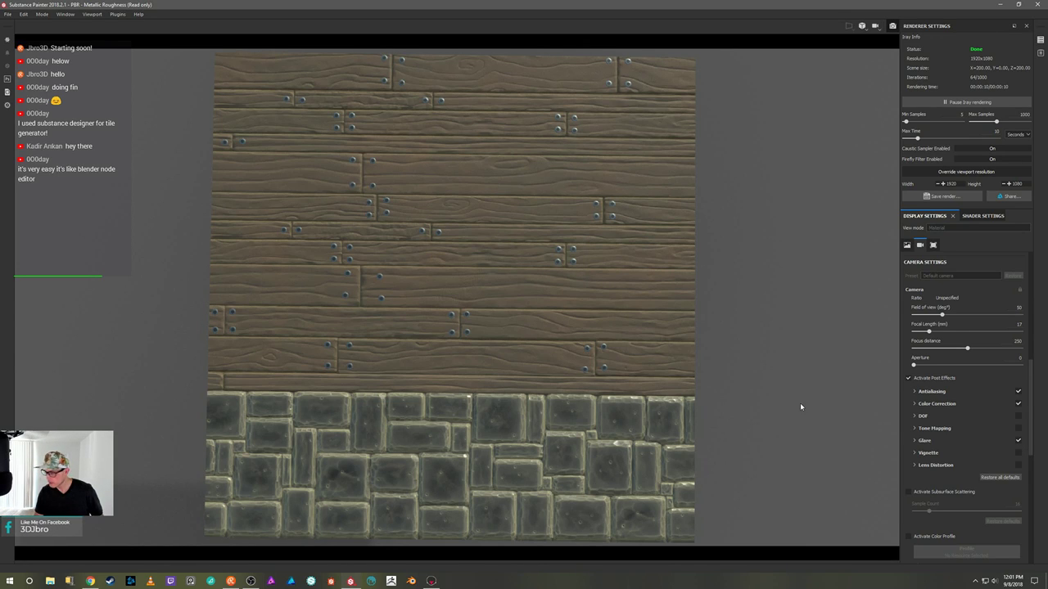
alt+middle_drag(800, 402, 775, 406)
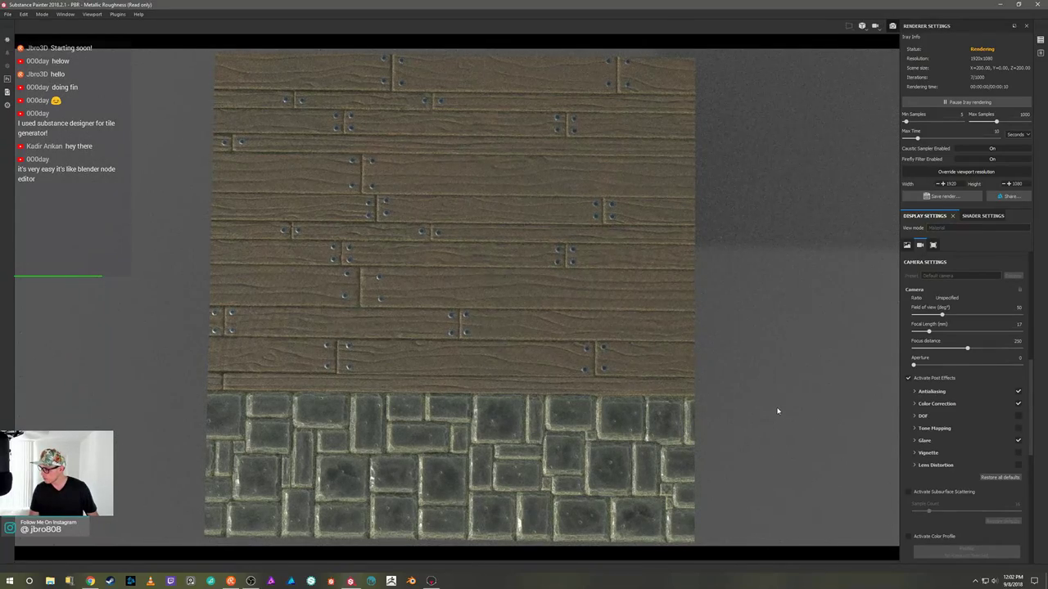
scroll(982, 444, up, 3)
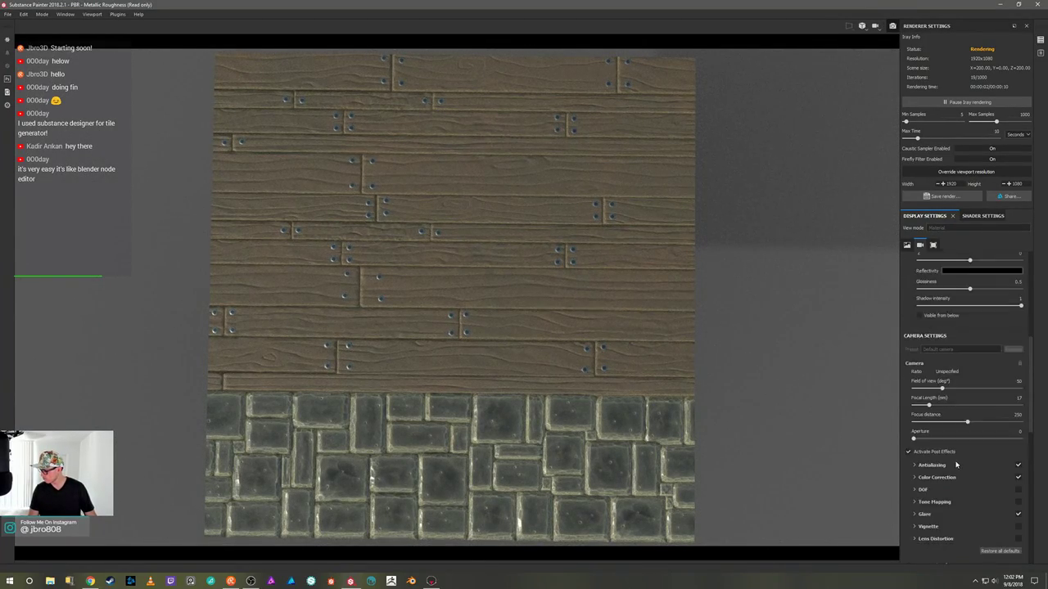
scroll(956, 464, down, 3)
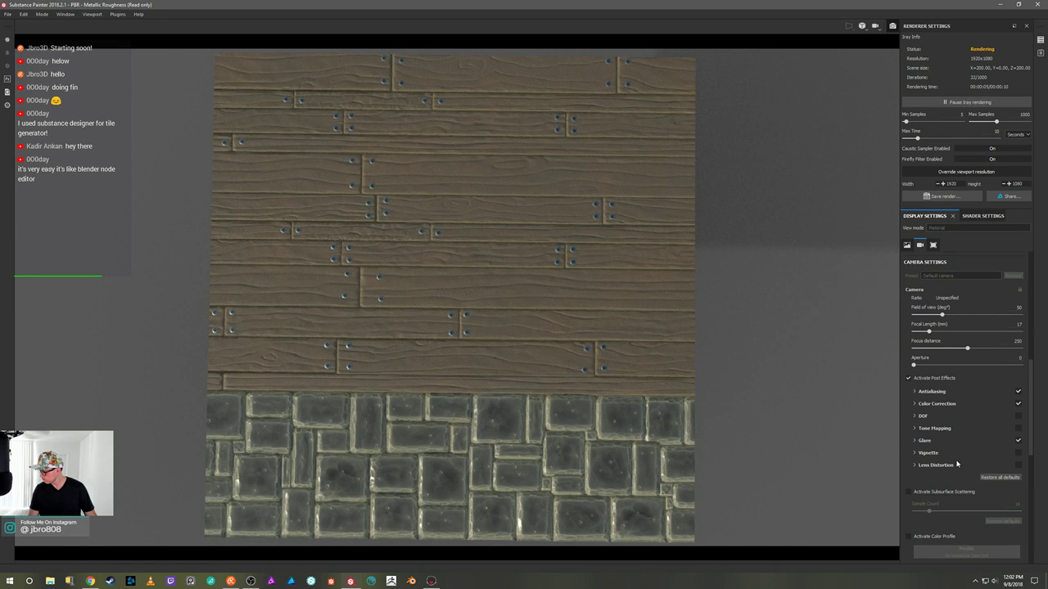
scroll(957, 464, up, 3)
scroll(957, 464, up, 3)
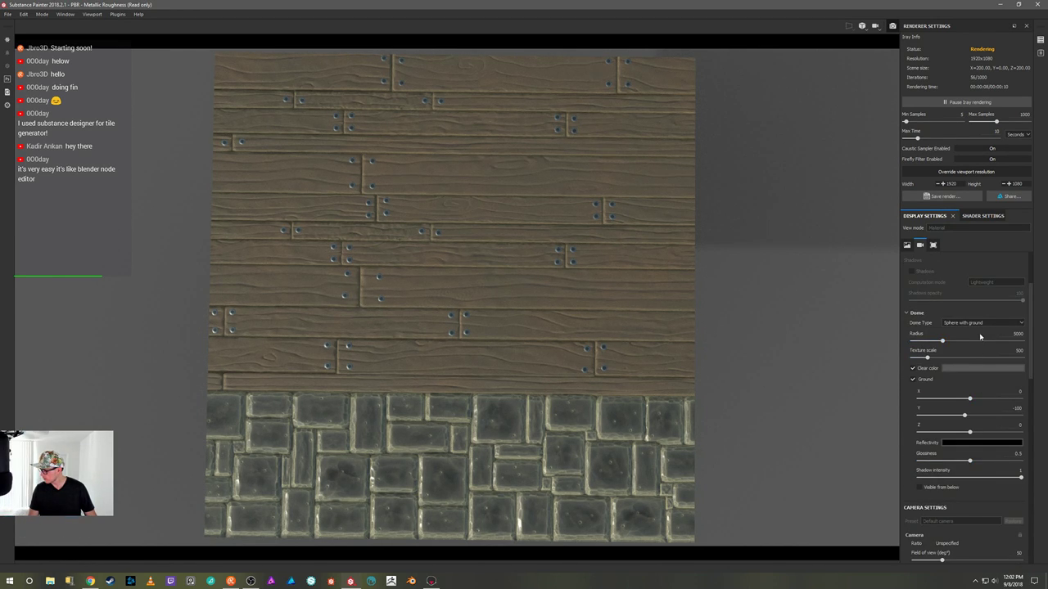
scroll(982, 303, up, 2)
Step: Light the render with the Soft_1Front_2Backs environment, rotating it and orbiting to a perspective view
click(986, 256)
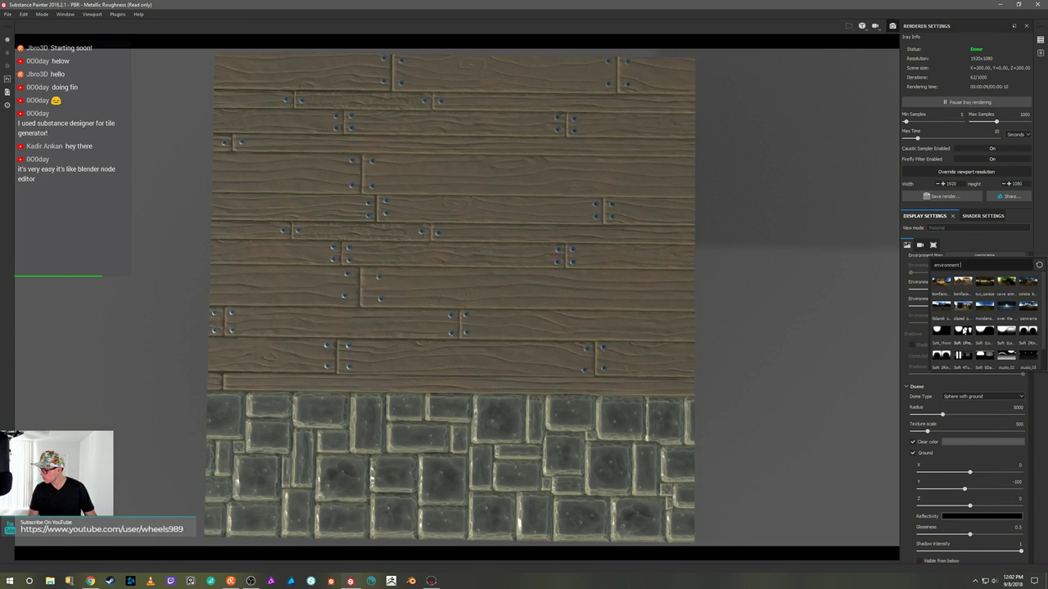
click(963, 330)
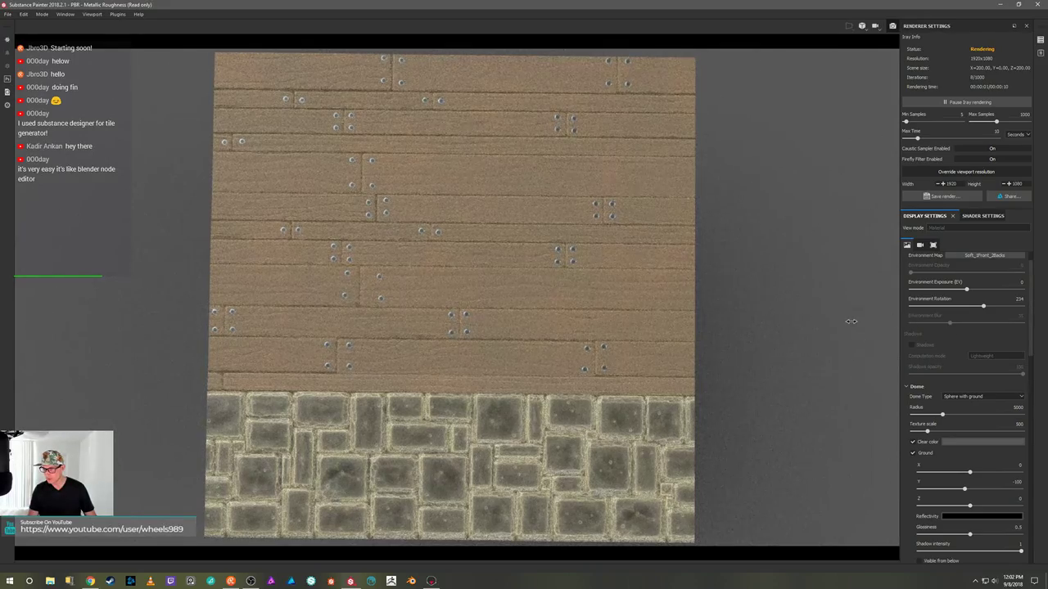
shift+right_drag(851, 321, 800, 326)
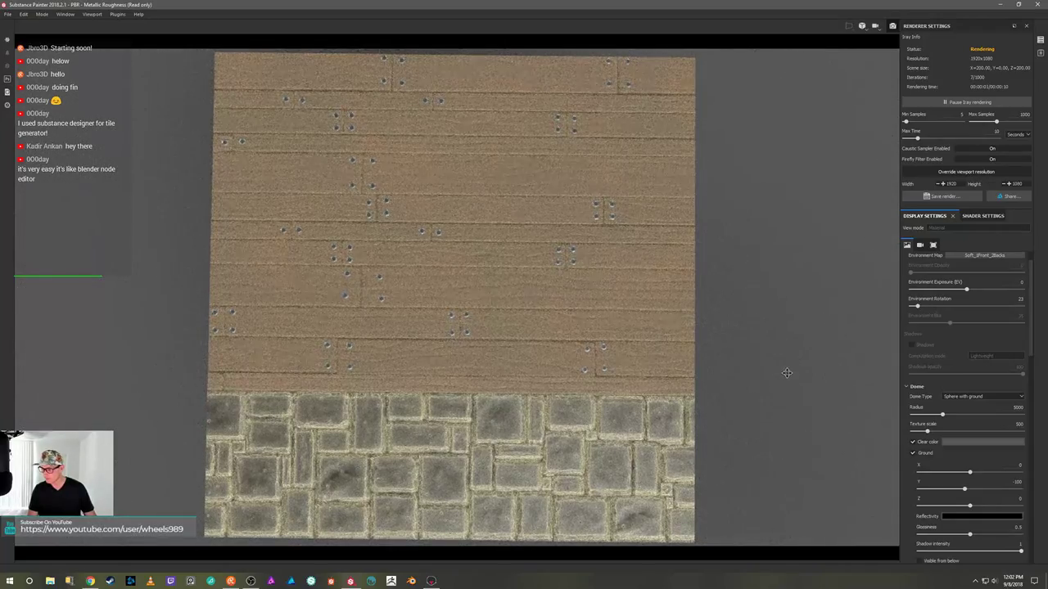
middle_drag(787, 372, 795, 350)
alt+drag(785, 380, 811, 300)
mouse_move(802, 298)
shift+right_down()
mouse_move(818, 302)
mouse_move(800, 286)
shift+right_up()
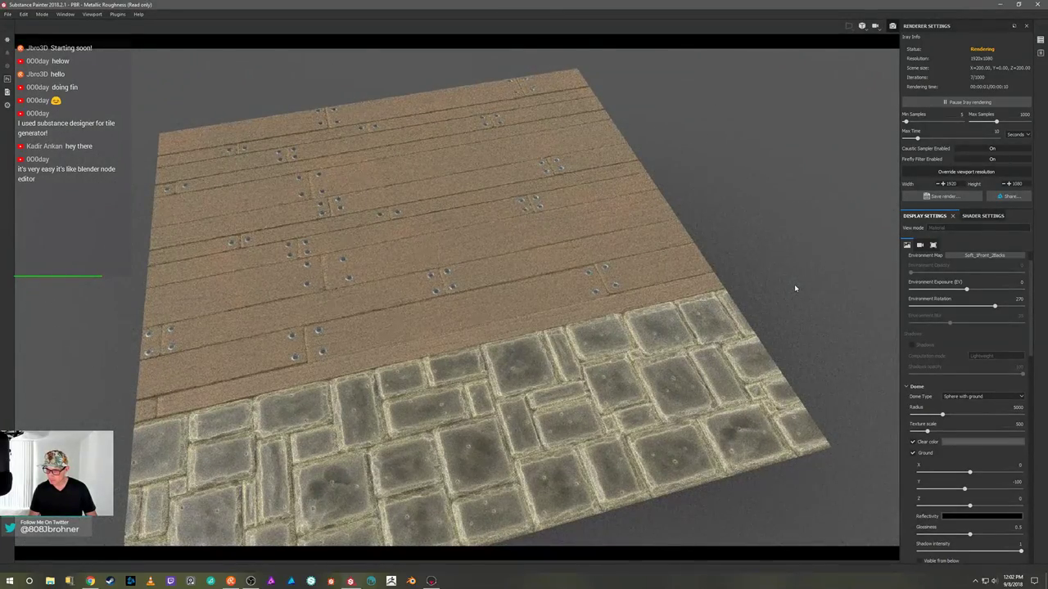
alt+drag(812, 276, 794, 261)
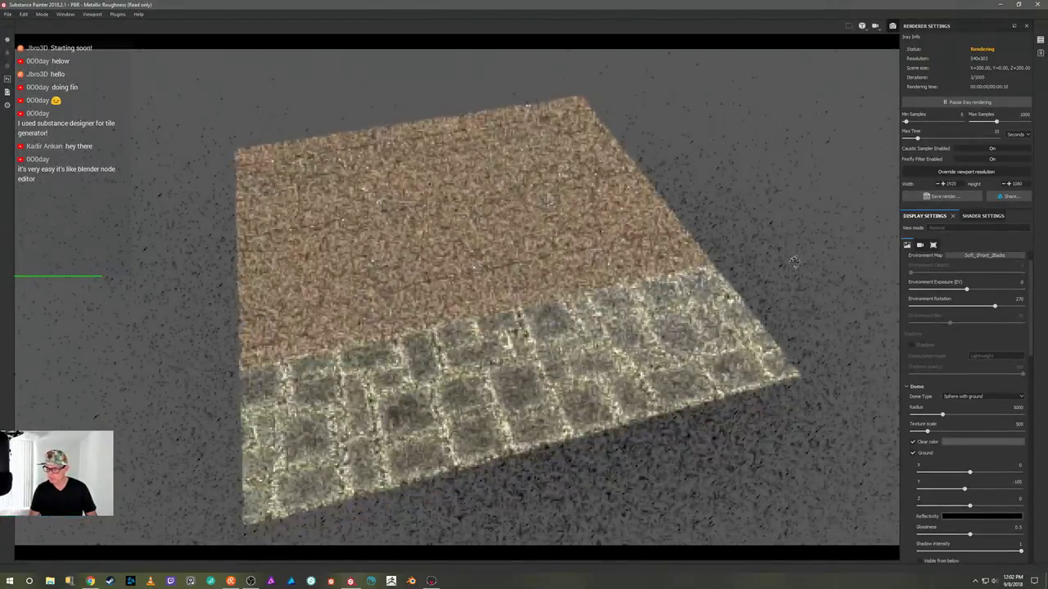
Step: Switch the environment to glazed_patio, rotate it for a visible shadow, and move closer
click(977, 255)
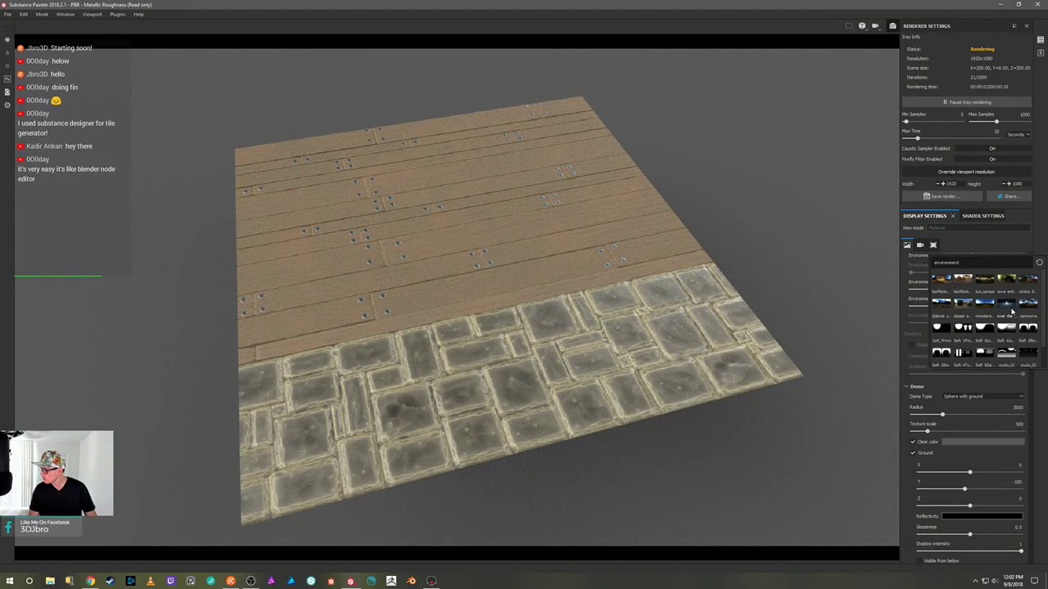
click(965, 302)
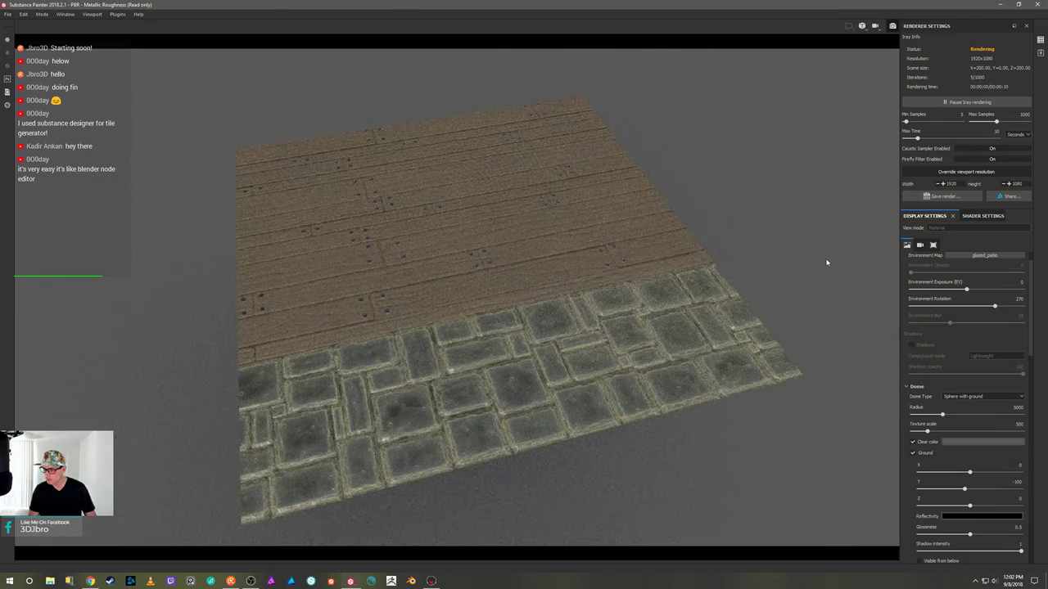
shift+right_drag(827, 263, 815, 263)
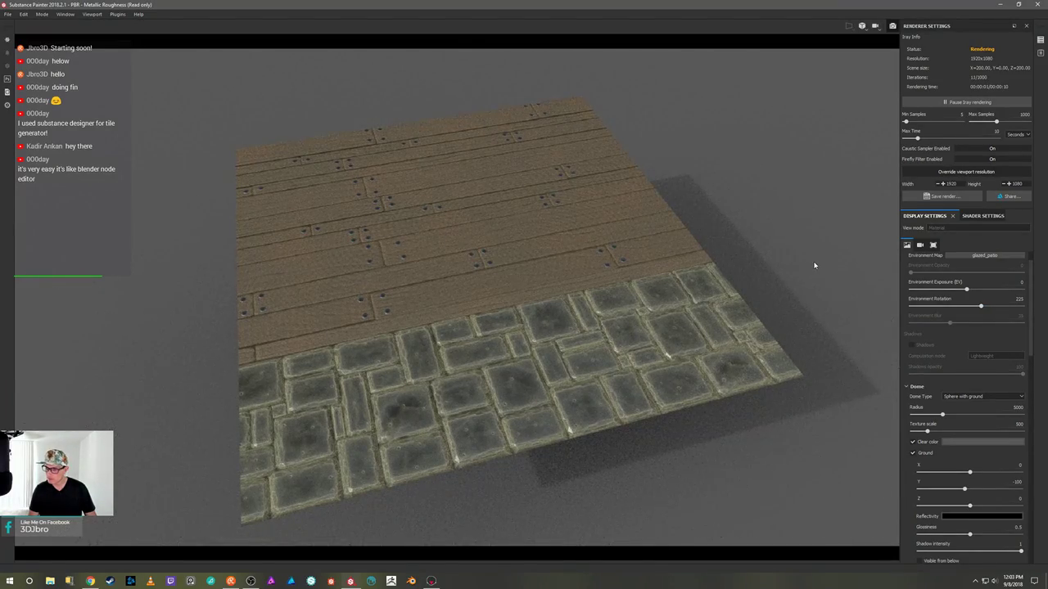
mouse_move(830, 227)
alt+right_down()
mouse_move(830, 244)
mouse_move(831, 217)
mouse_move(833, 246)
alt+right_up()
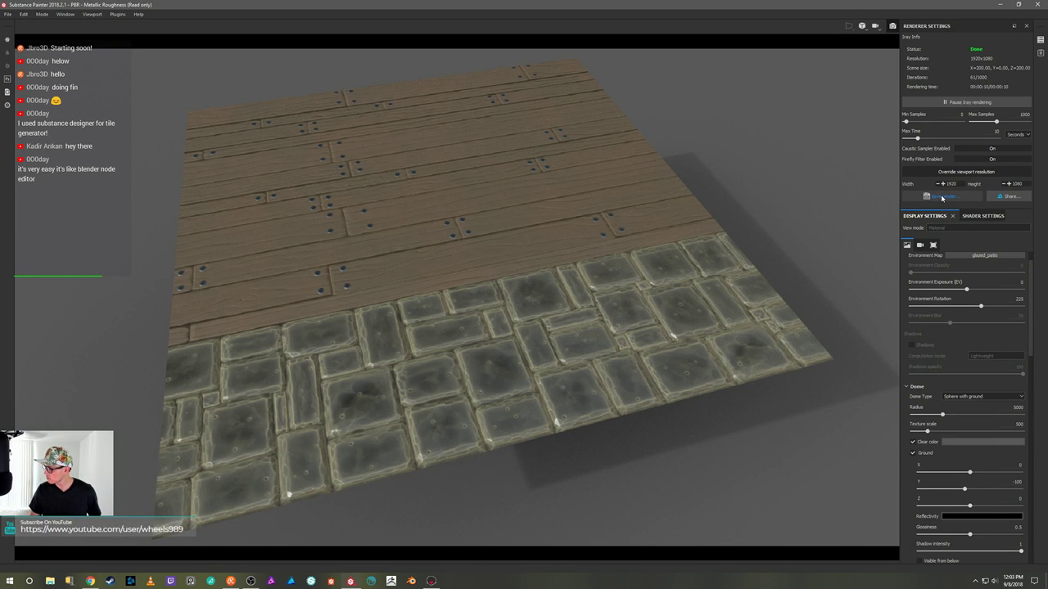
Step: Create a Renders folder in E:\Blender_Projects\Stylized Wall for the render
click(941, 196)
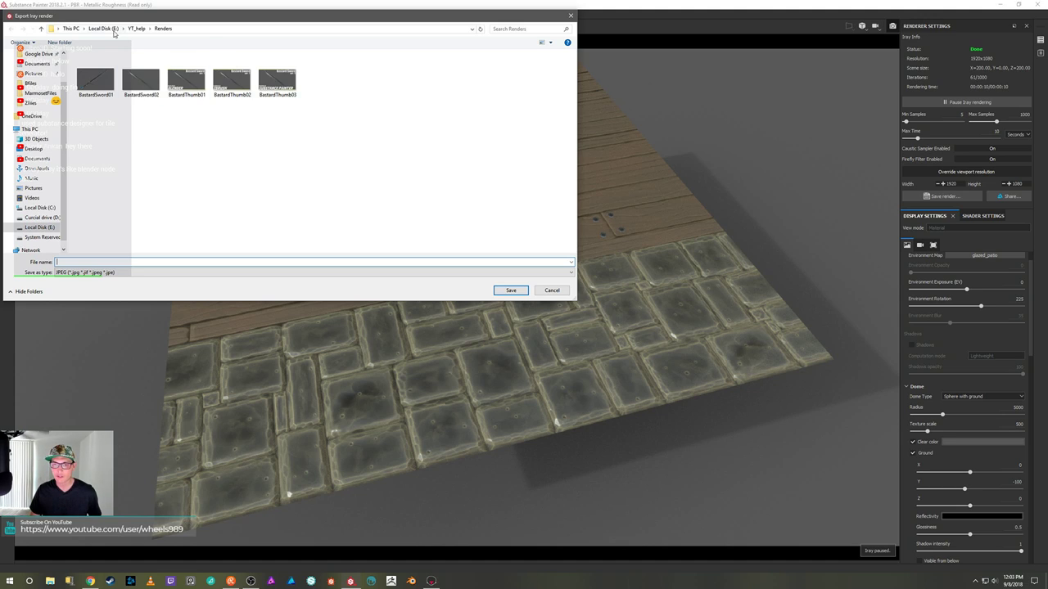
click(104, 28)
double_click(148, 110)
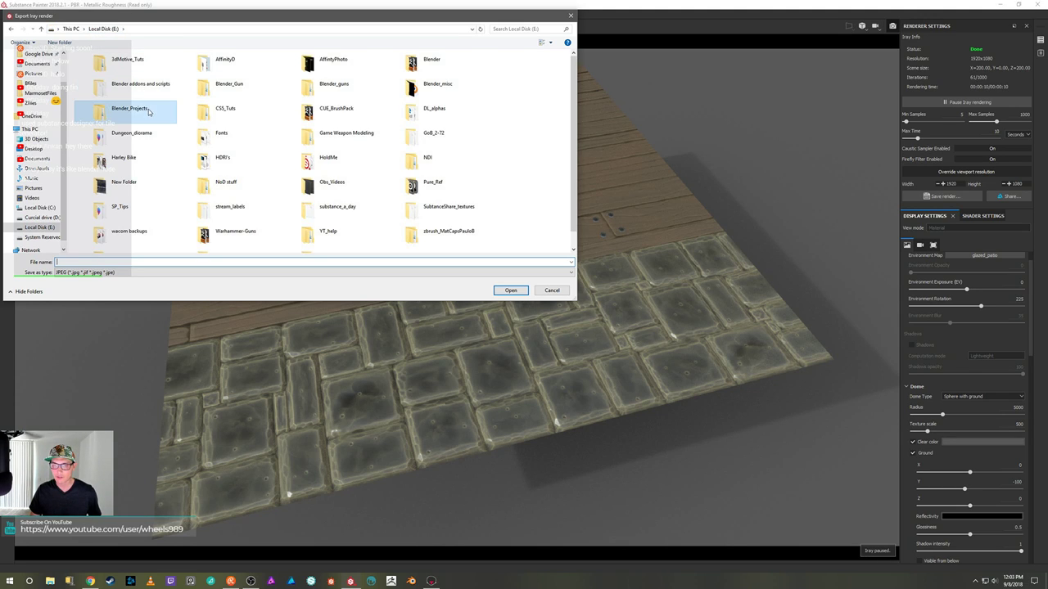
double_click(146, 93)
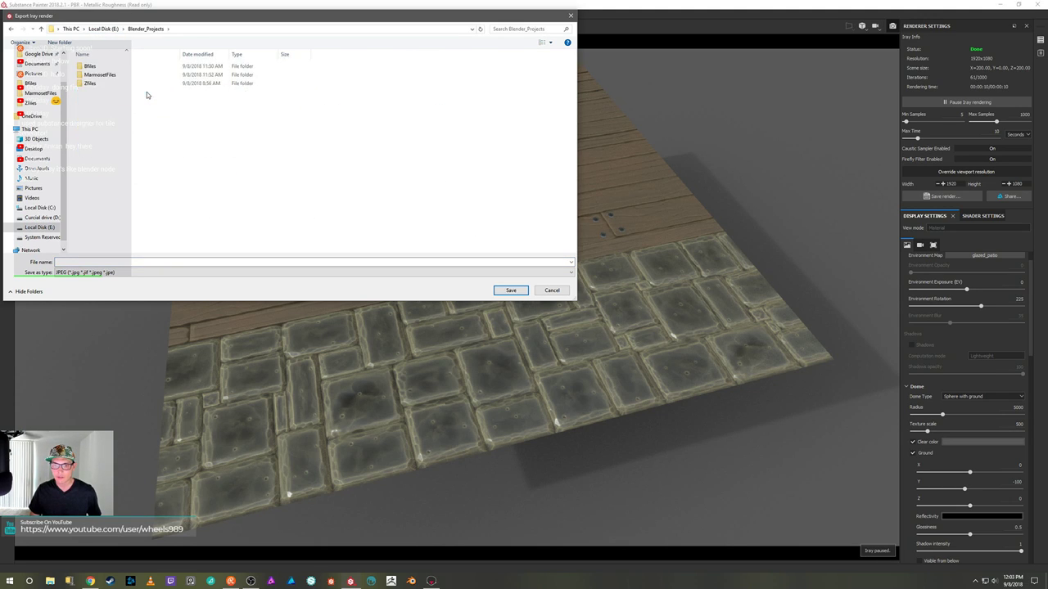
drag(248, 19, 435, 60)
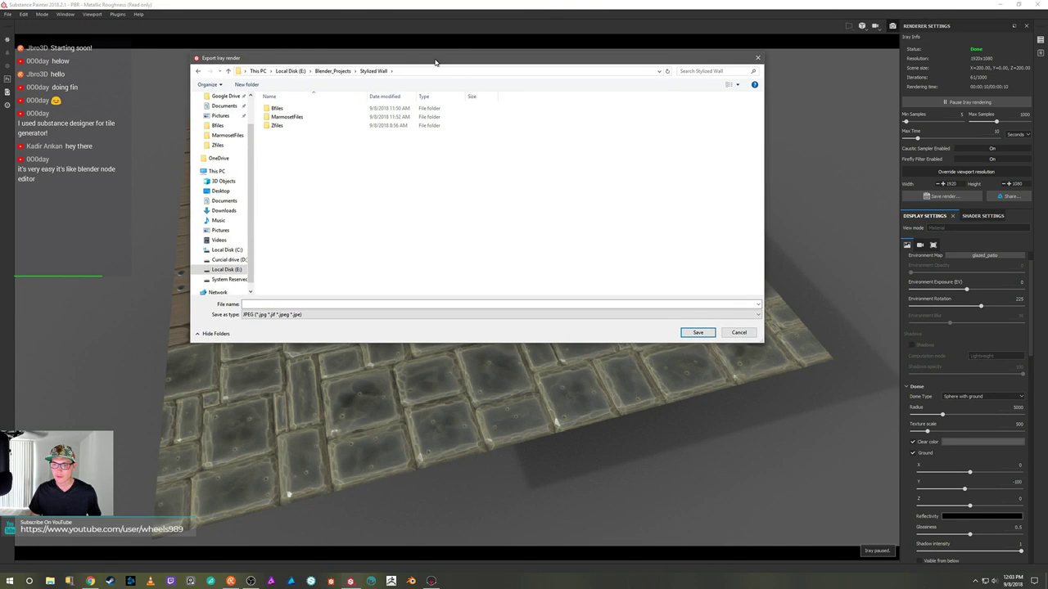
click(246, 84)
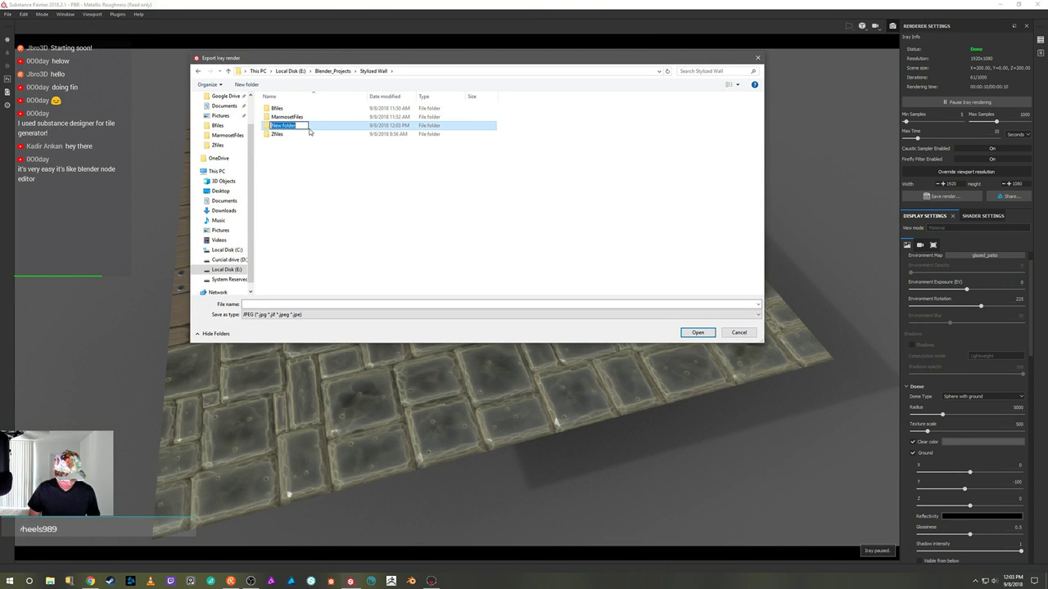
text(Rend)
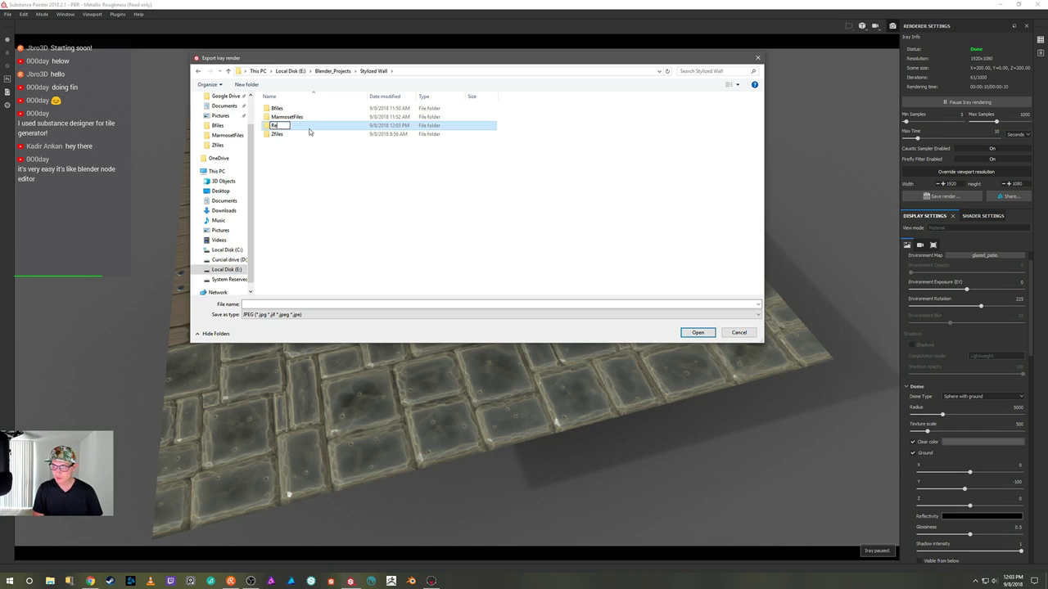
key(BackSpace)
key(BackSpace)
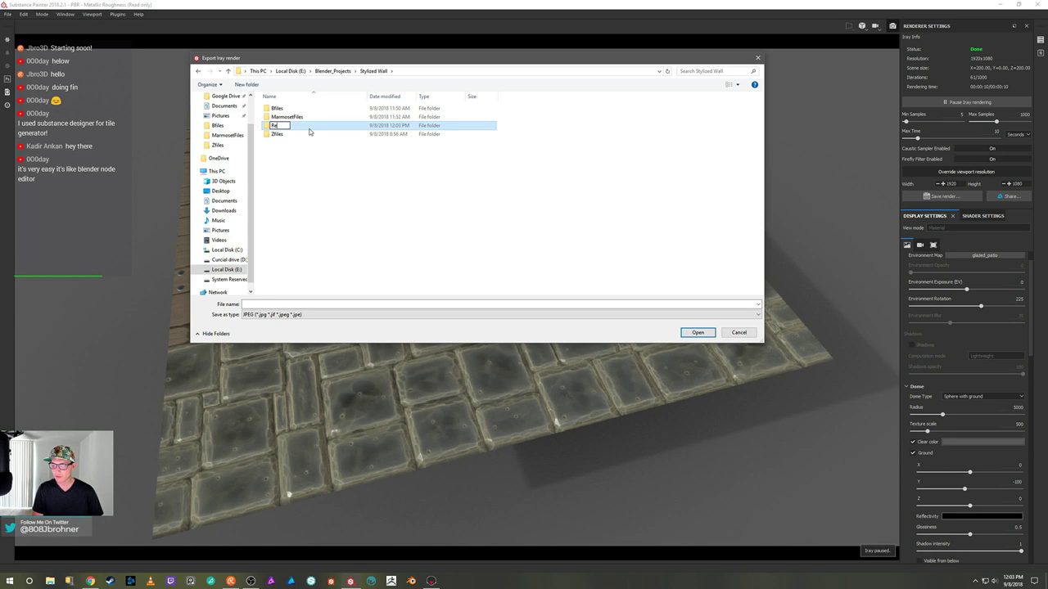
text(nders)
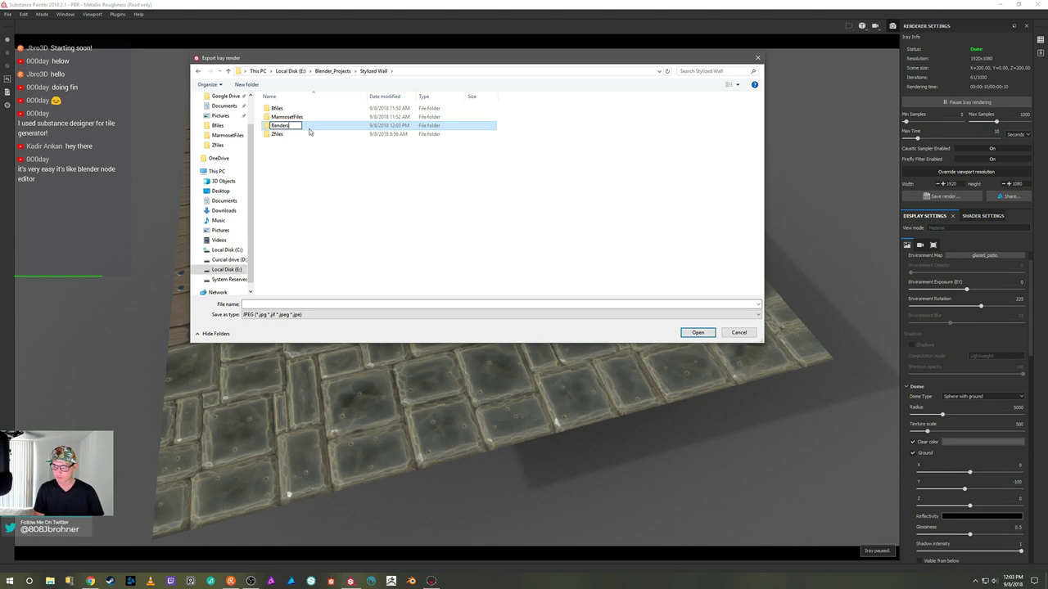
key(Return)
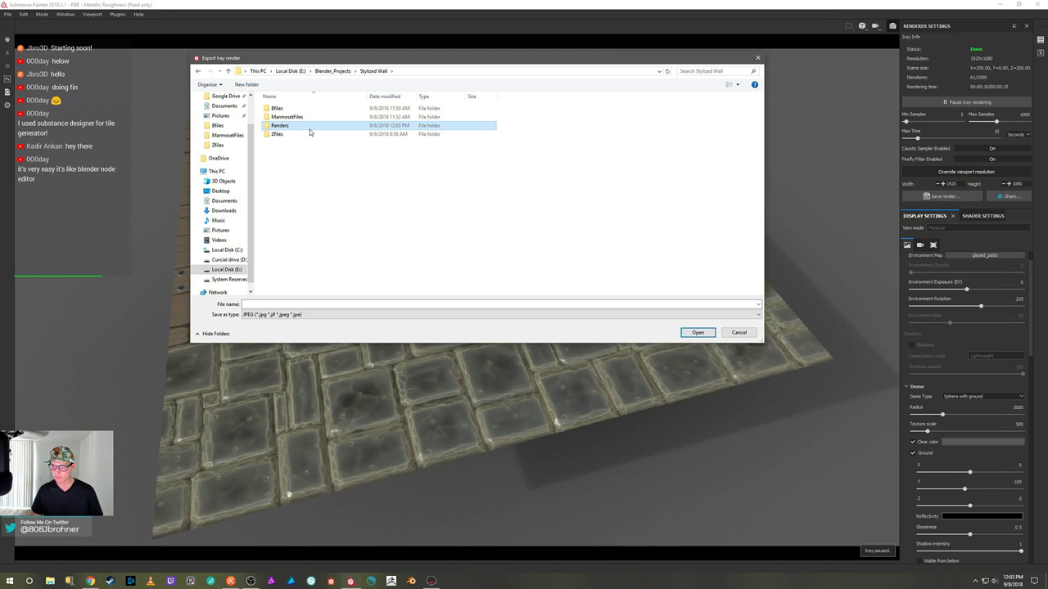
Step: Save the render inside Renders as the JPEG Tiling_Wall01
double_click(309, 132)
click(310, 304)
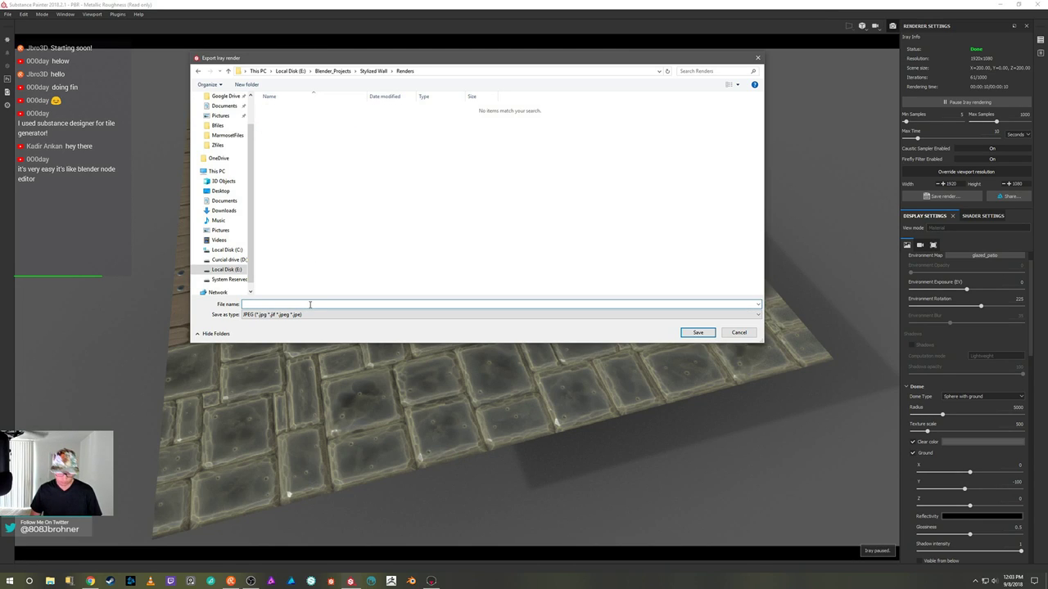
text(Tiling_Wall01)
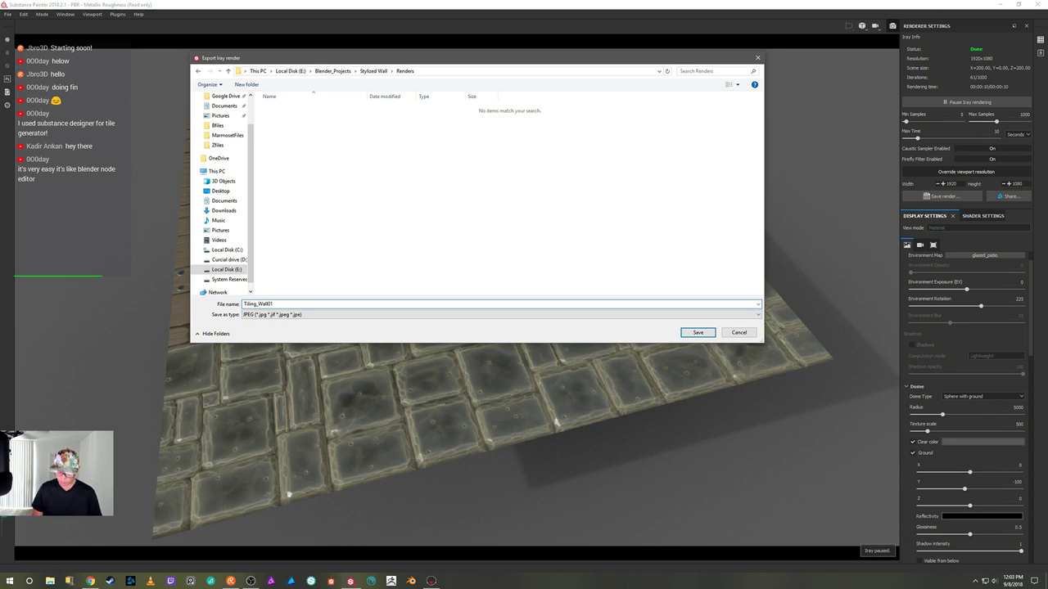
key(Return)
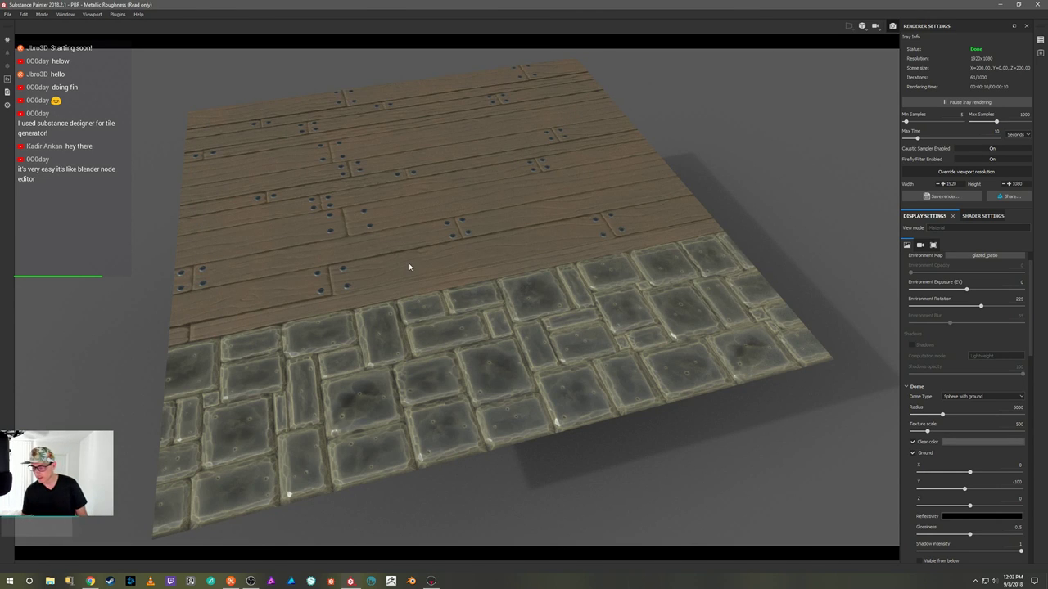
Step: Leave the render view, open Export Textures, and choose the Cycles preset
key(F9)
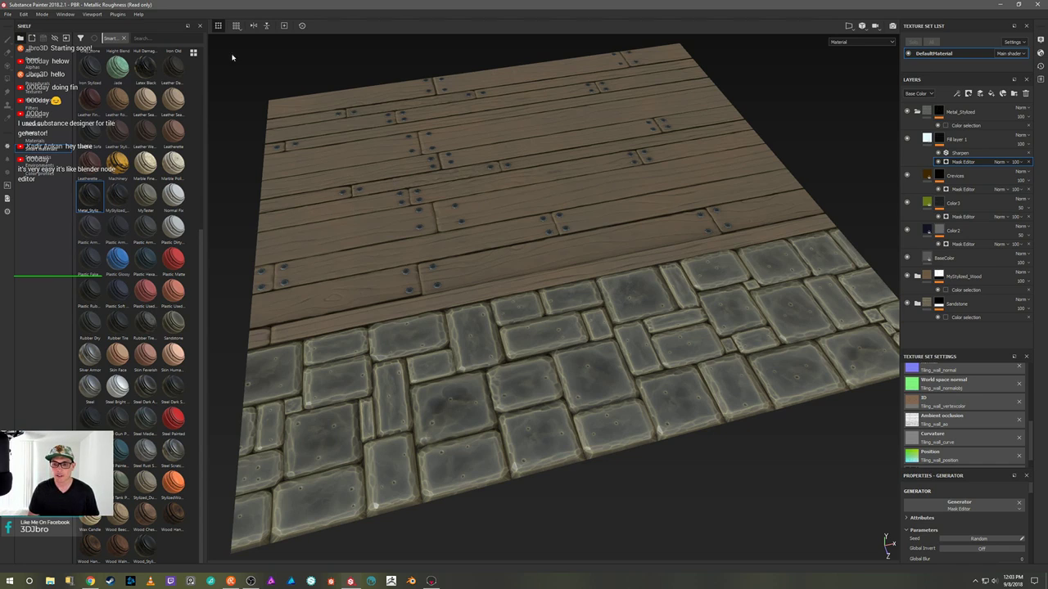
click(9, 15)
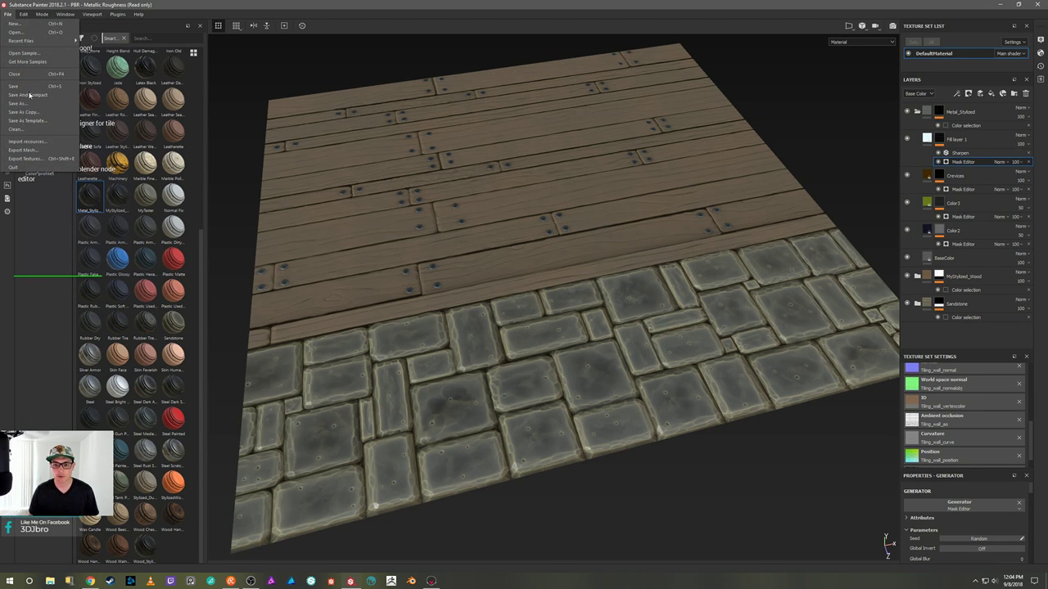
click(24, 159)
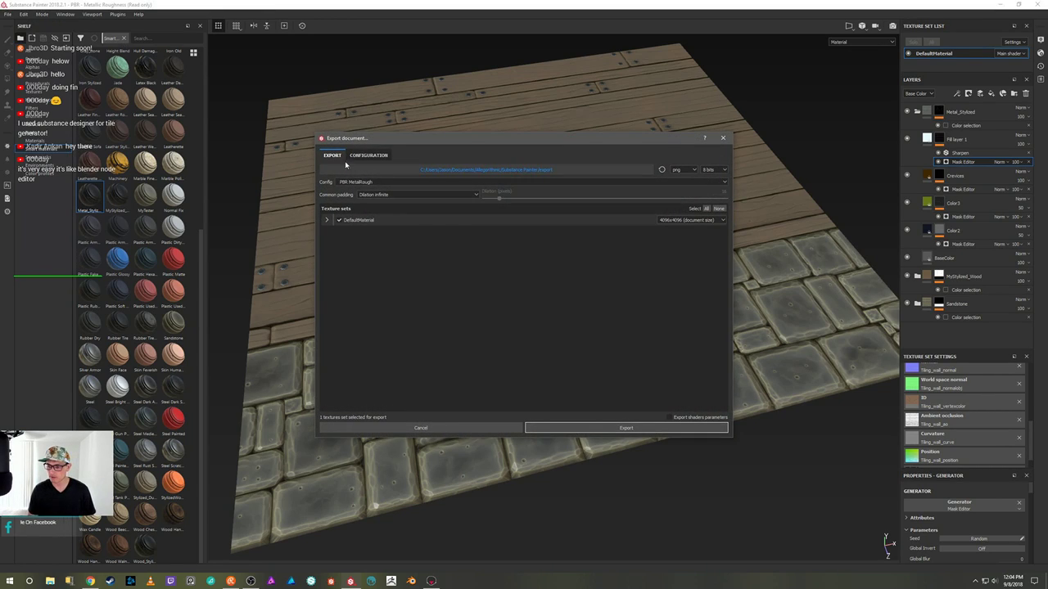
click(724, 183)
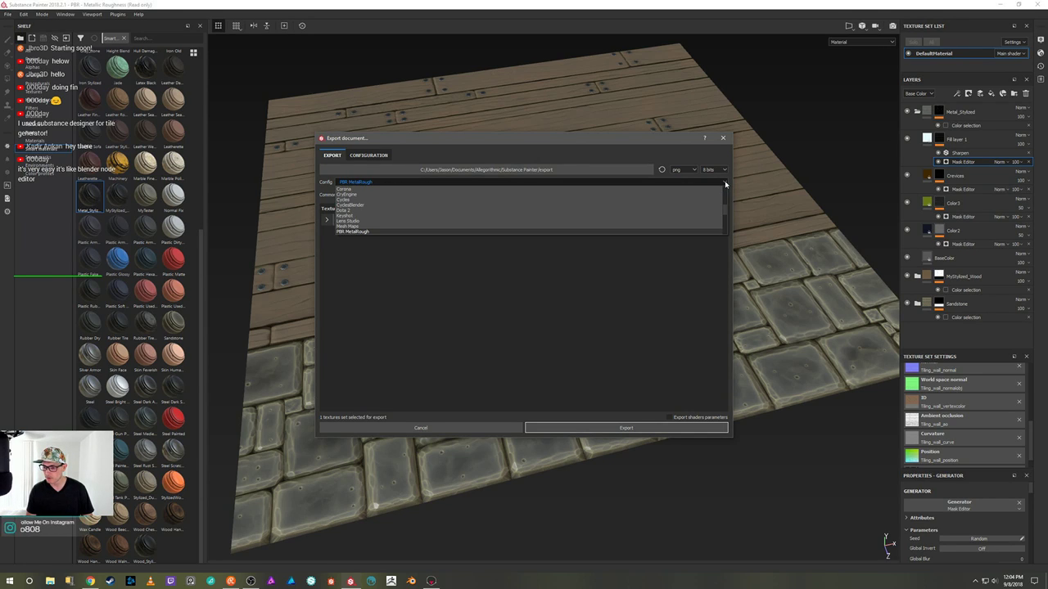
click(461, 201)
click(327, 220)
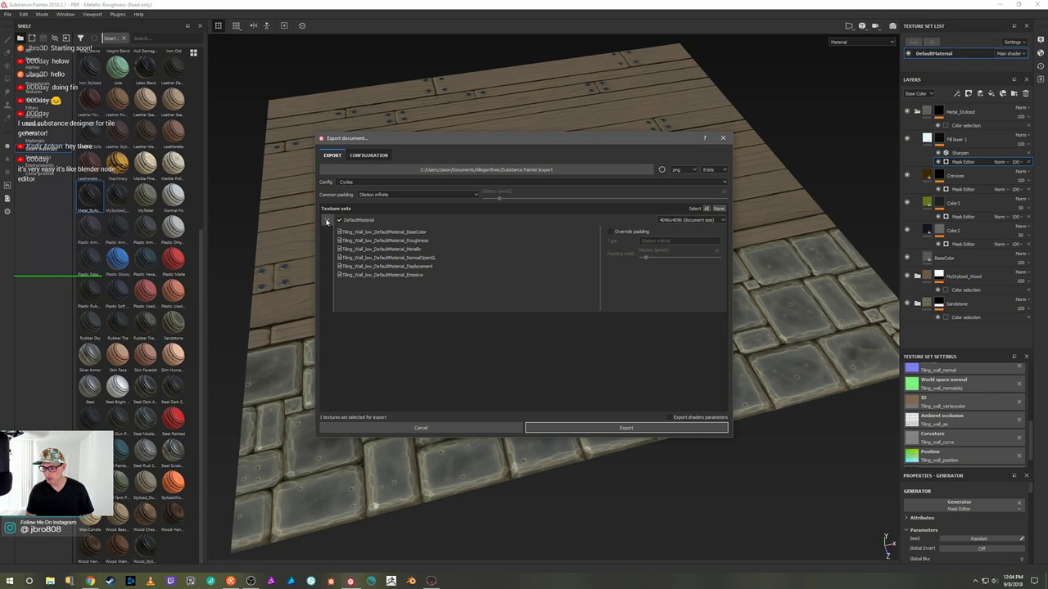
Step: Switch to the CyclesBlender preset and remove its Displacement output map in Configuration
click(622, 181)
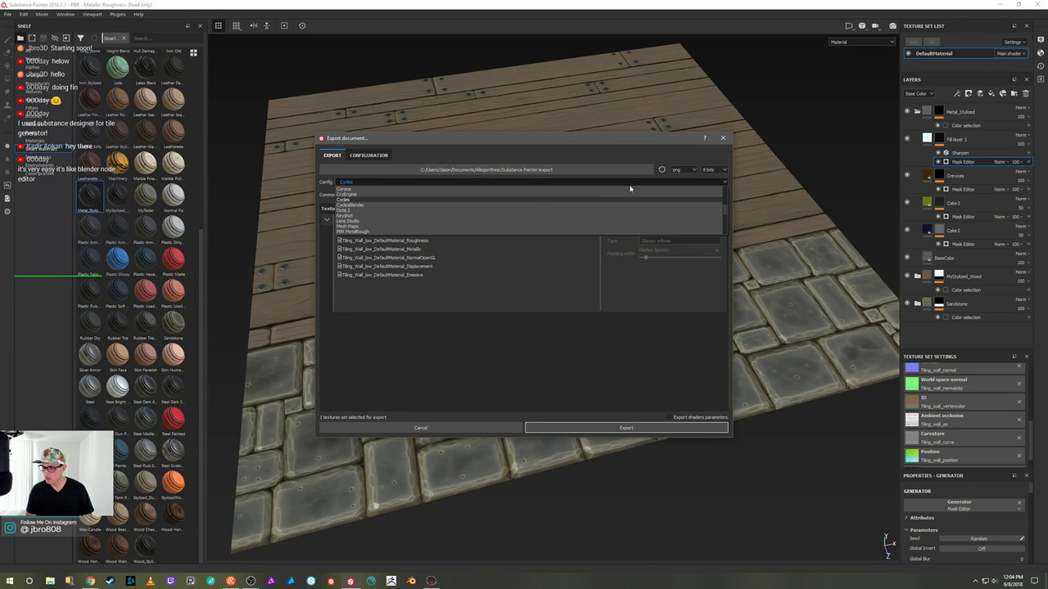
click(517, 205)
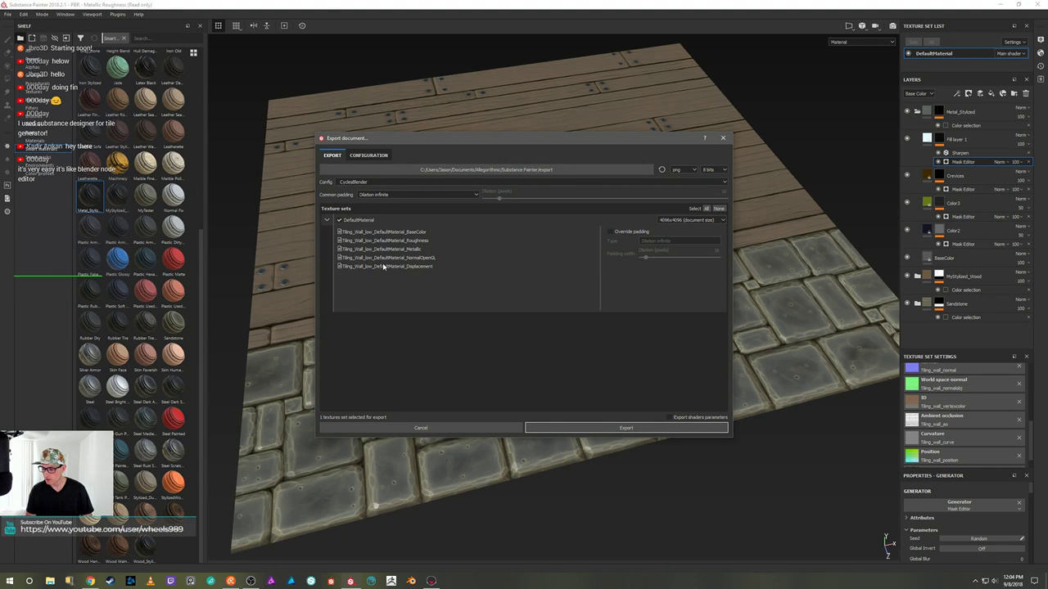
click(369, 154)
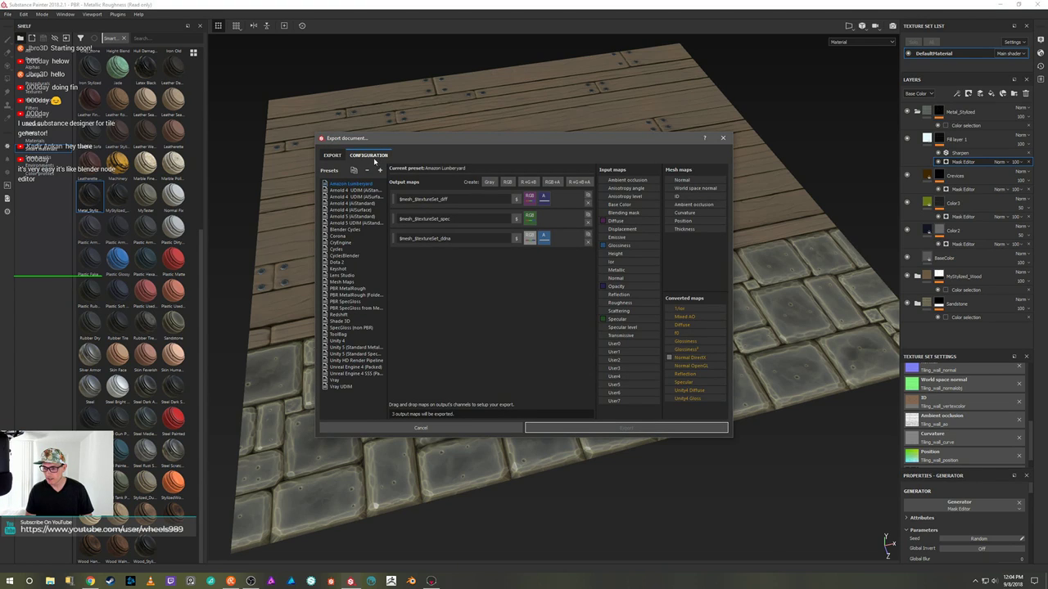
click(352, 249)
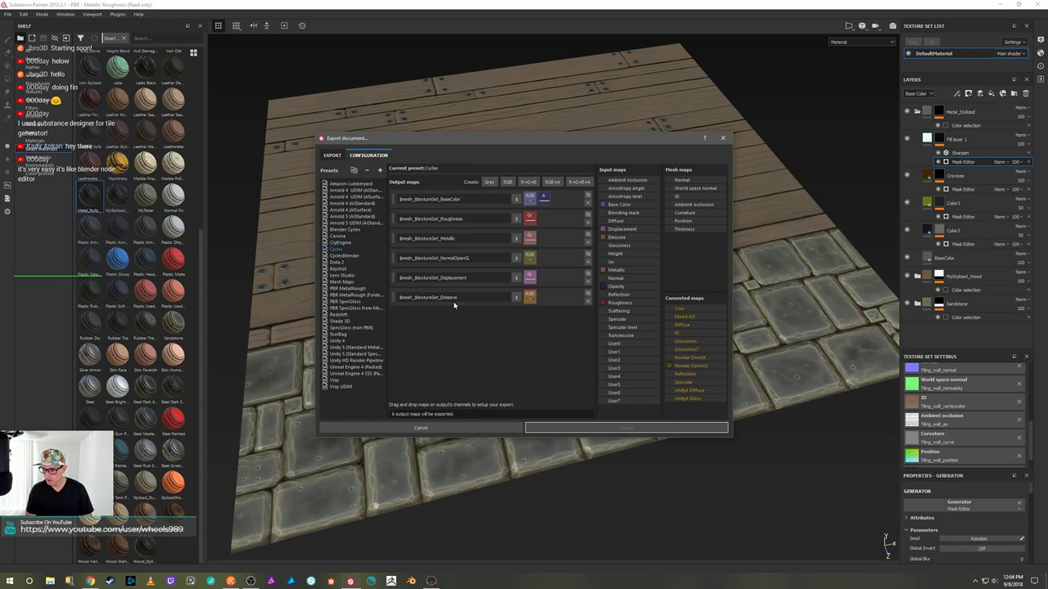
click(587, 285)
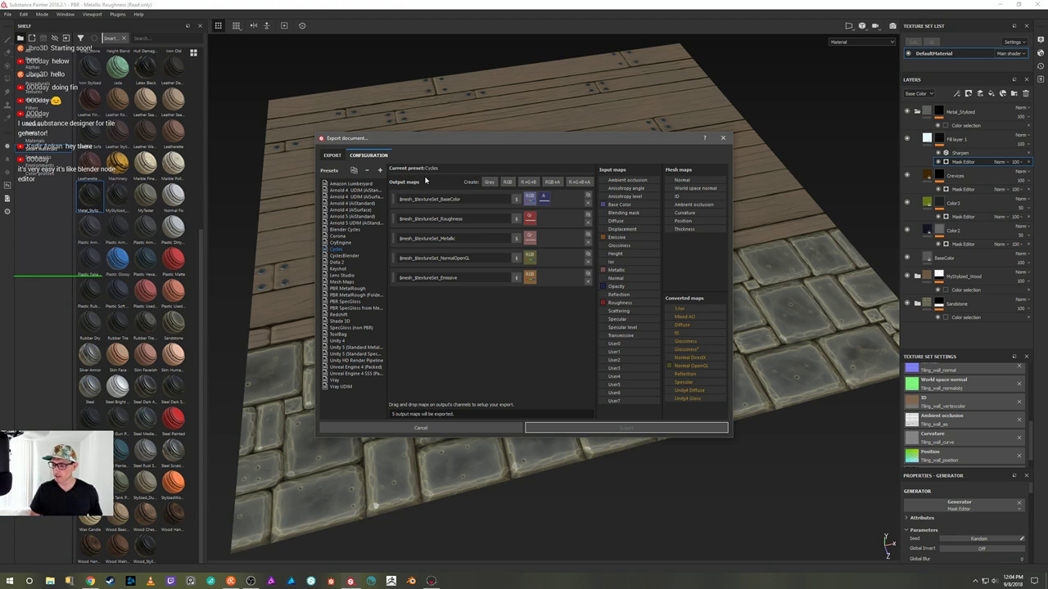
click(332, 156)
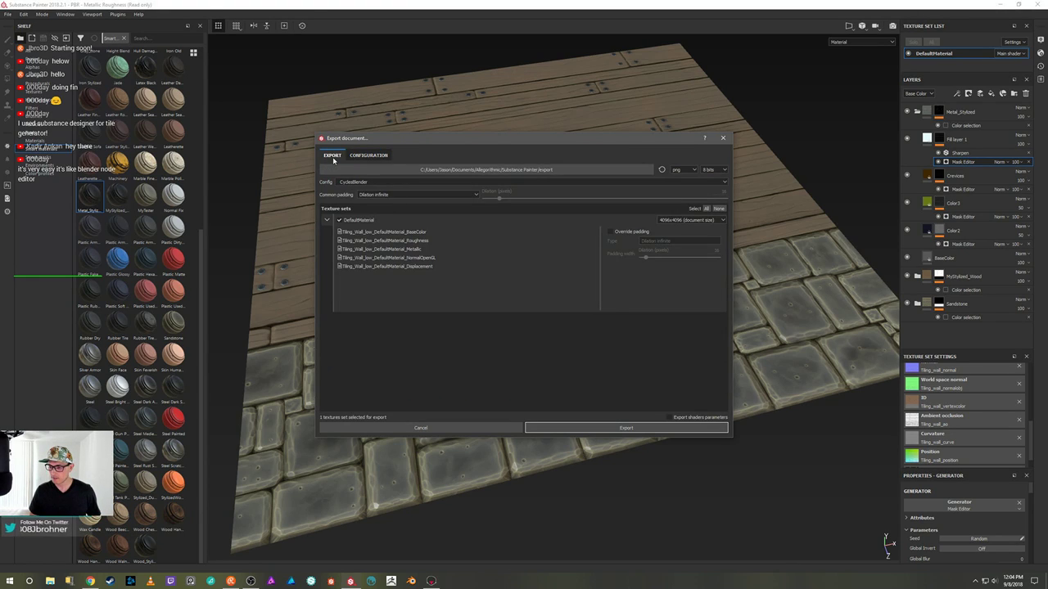
Step: Set the export Config to the Cycles preset and check the DefaultMaterial maps
click(328, 219)
click(328, 220)
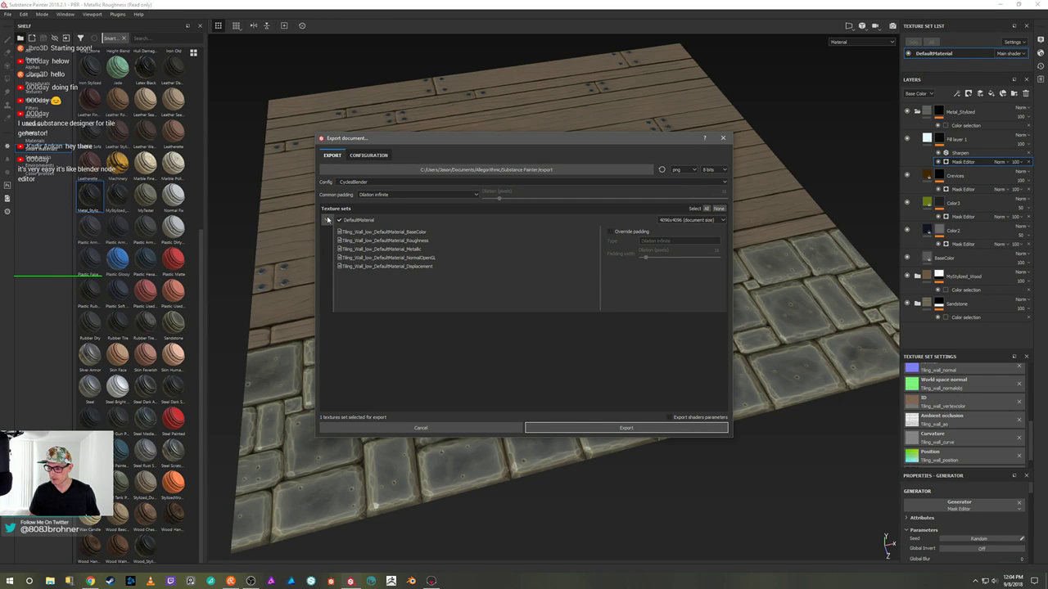
click(327, 220)
click(548, 182)
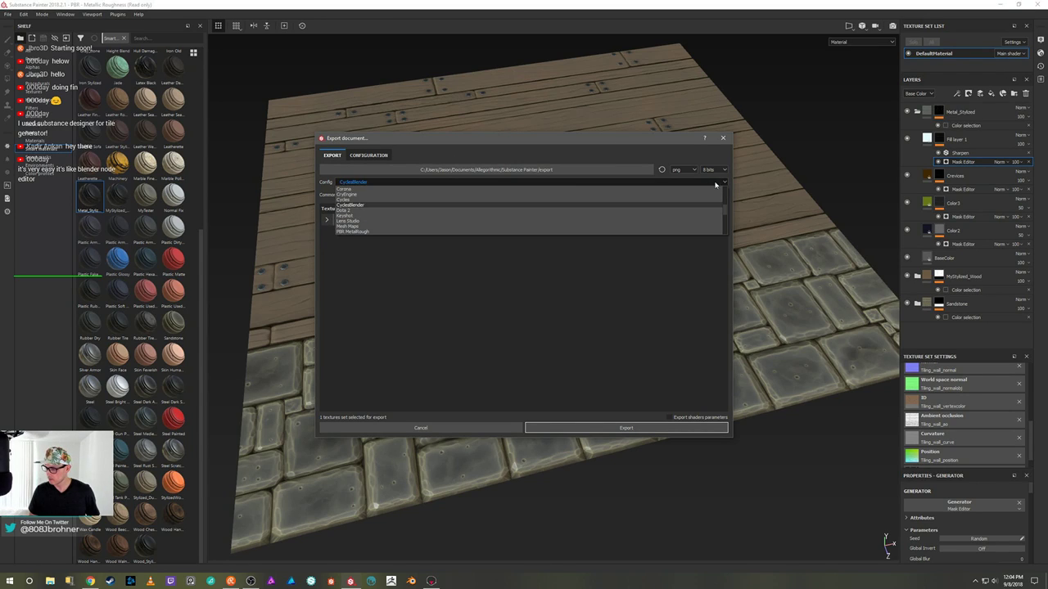
click(548, 200)
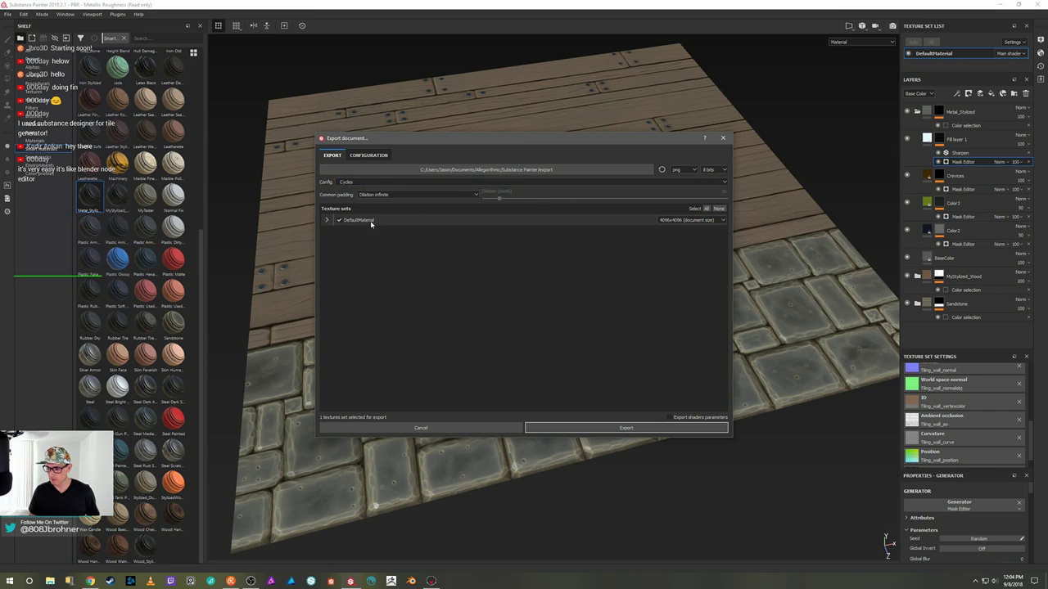
click(326, 220)
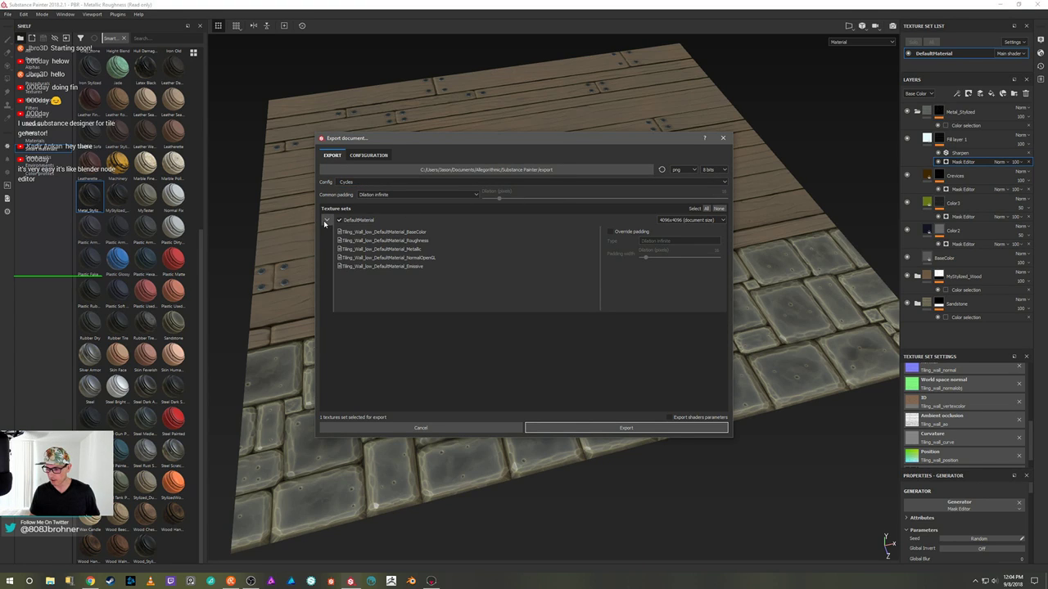
click(326, 220)
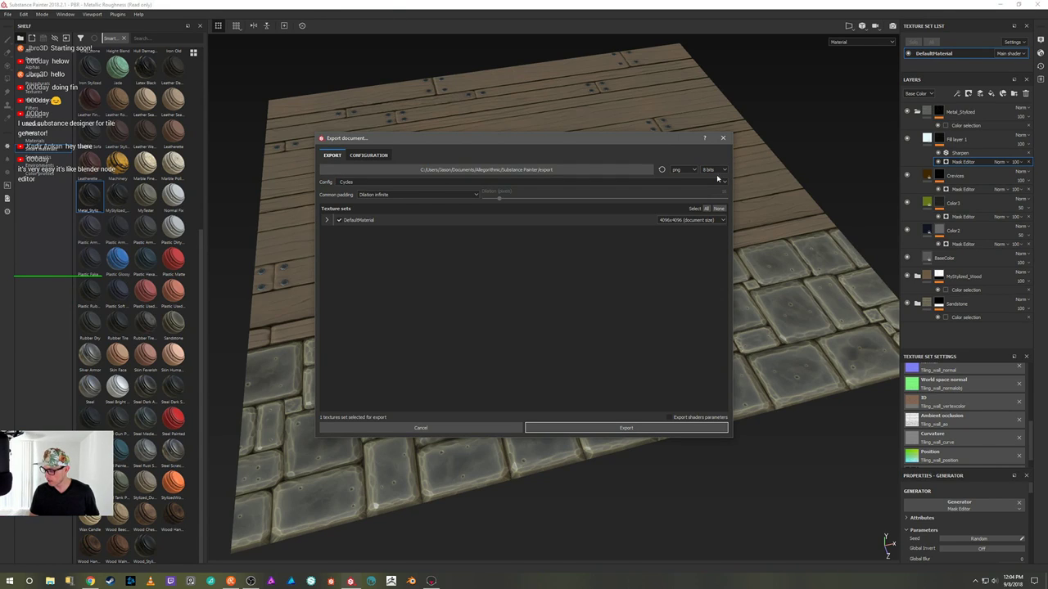
Step: Keep the 4096x4096 export resolution and browse for a destination folder
click(650, 428)
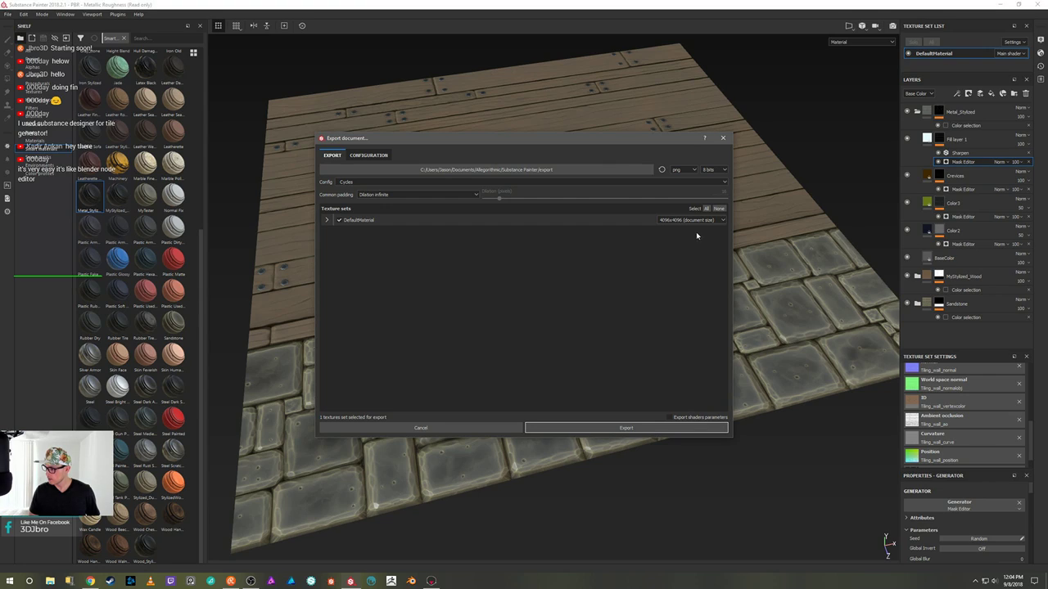
click(722, 221)
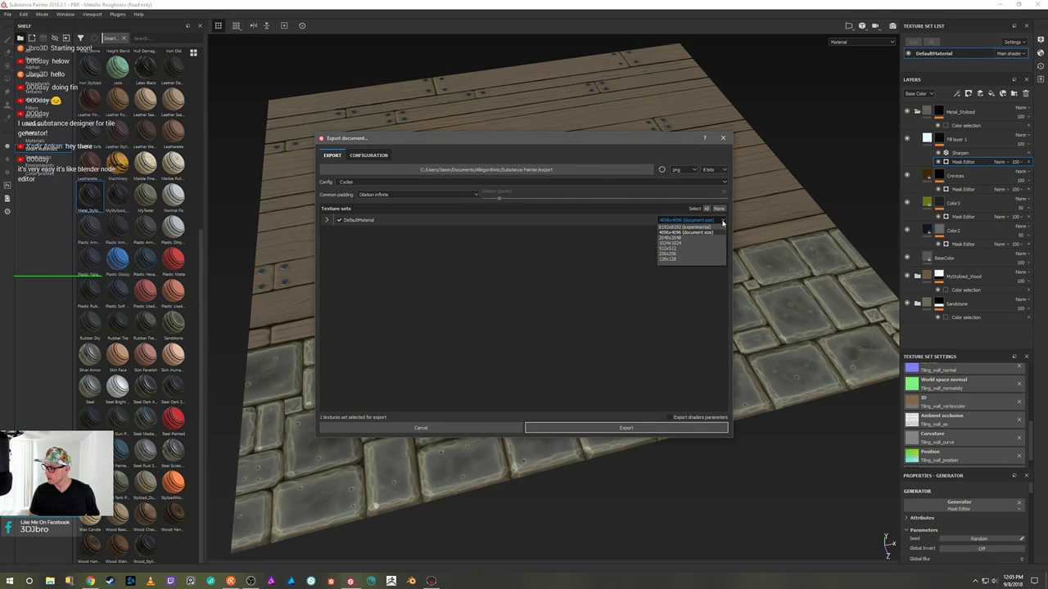
click(722, 222)
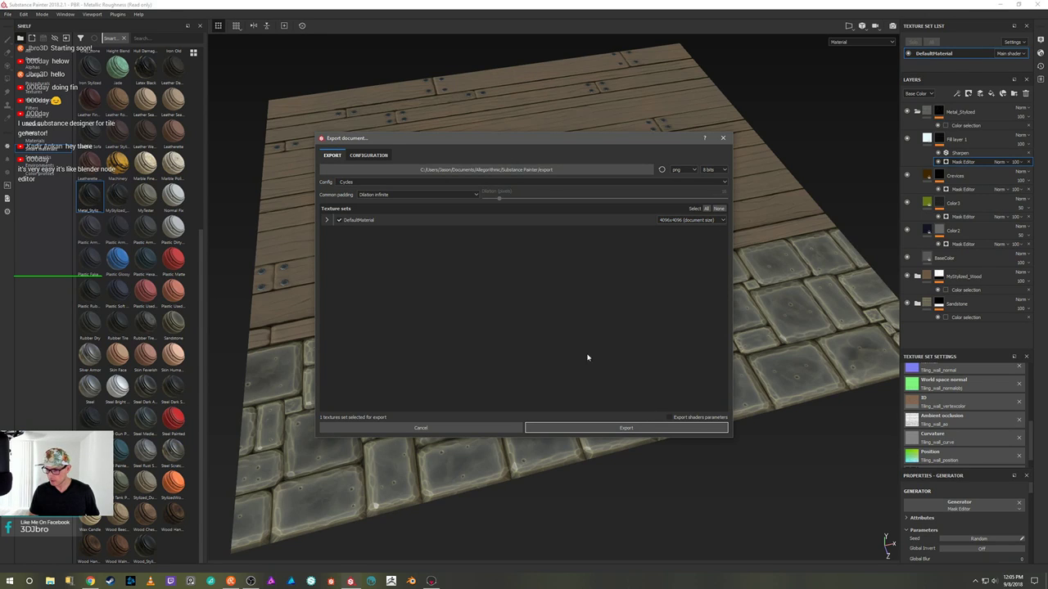
click(492, 170)
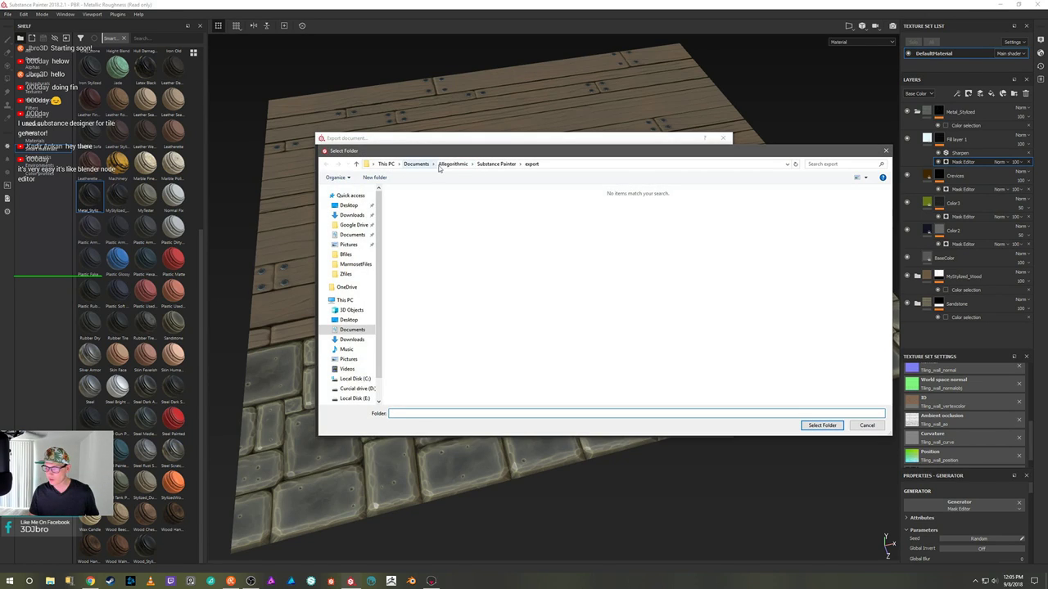
Step: Create an SP_Files folder inside E:\Blender_Projects\Stylized Wall
click(358, 399)
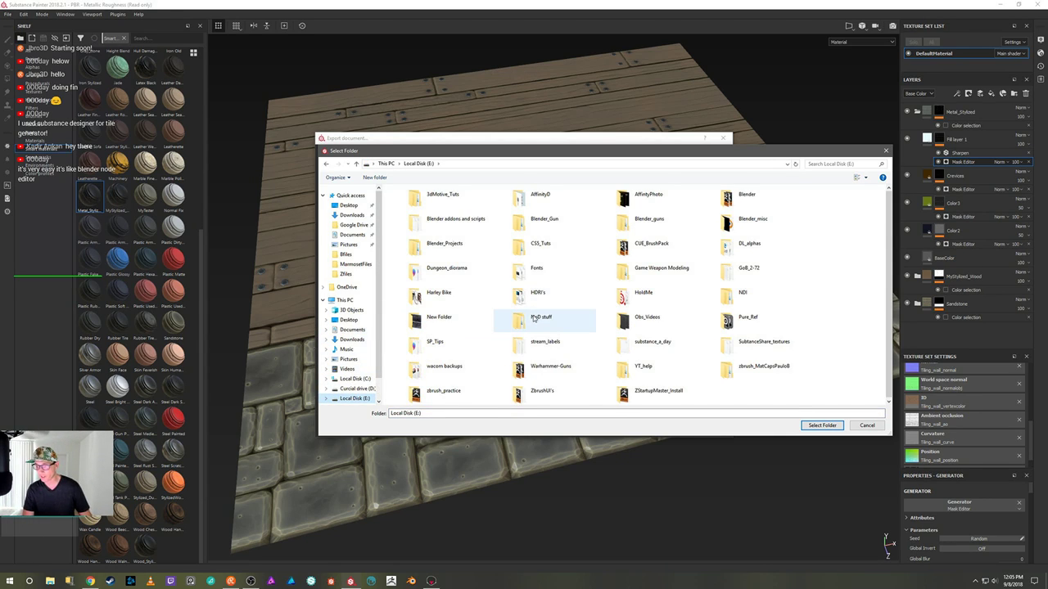
double_click(486, 244)
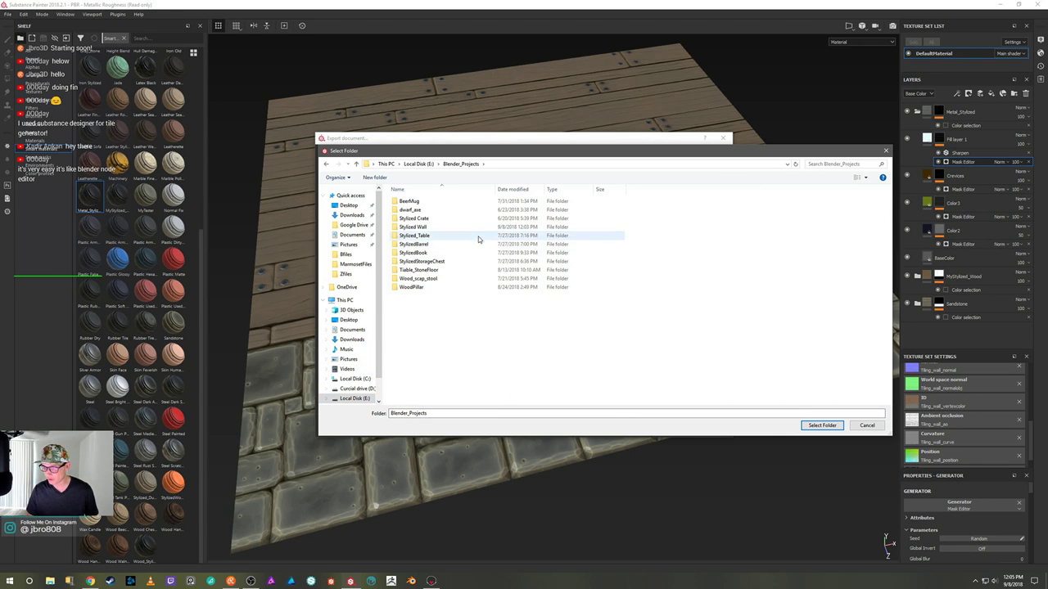
double_click(468, 227)
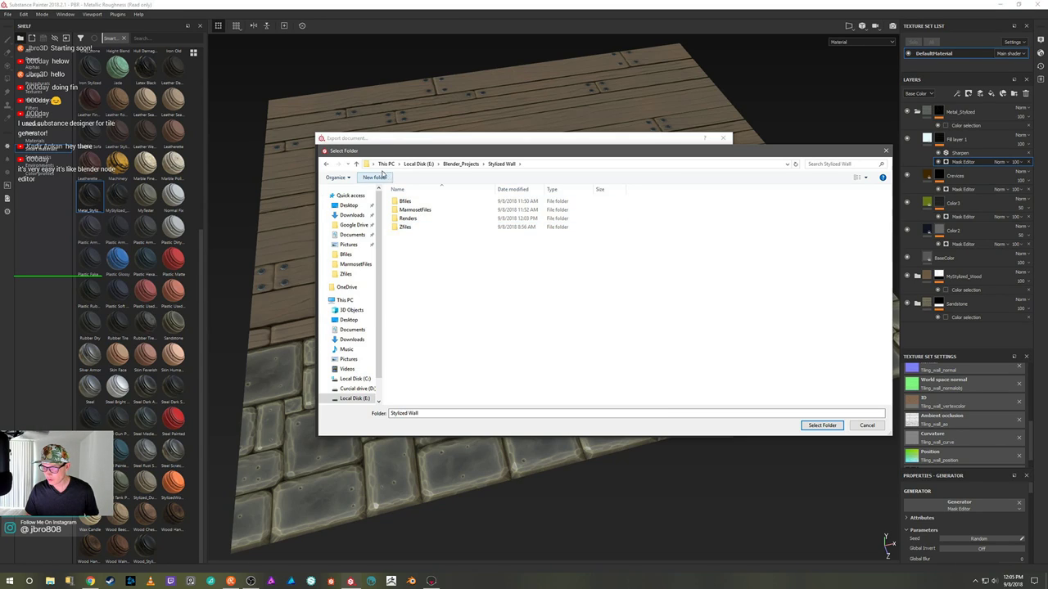
click(376, 177)
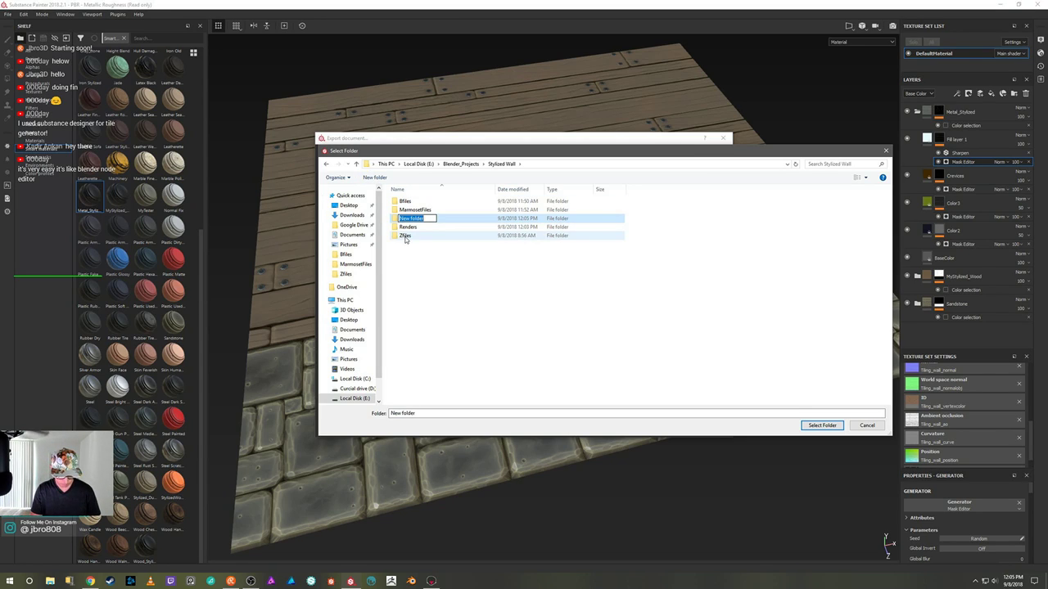
text(SP)
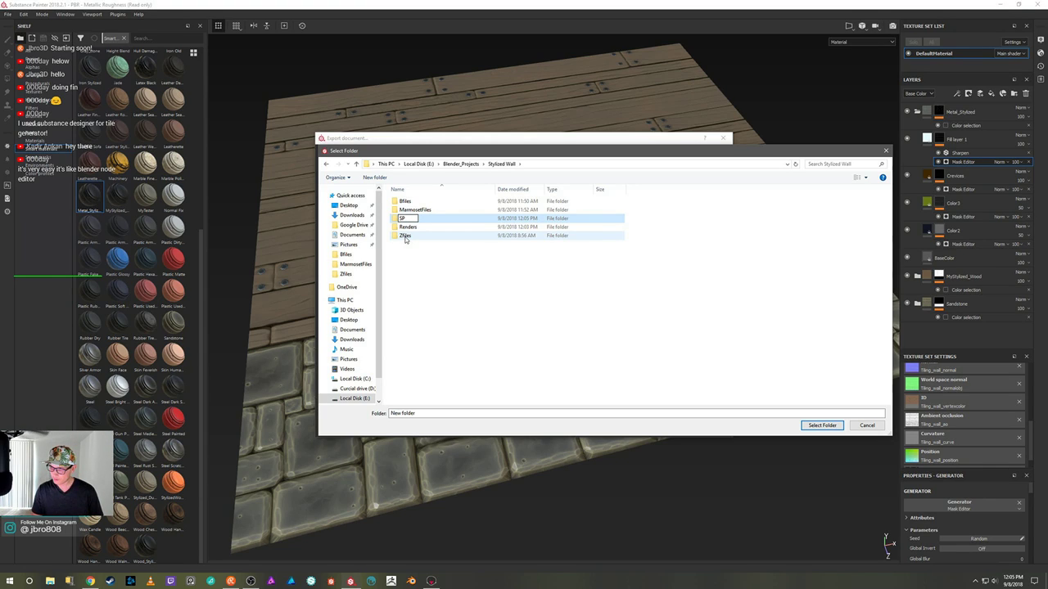
text(_Fi)
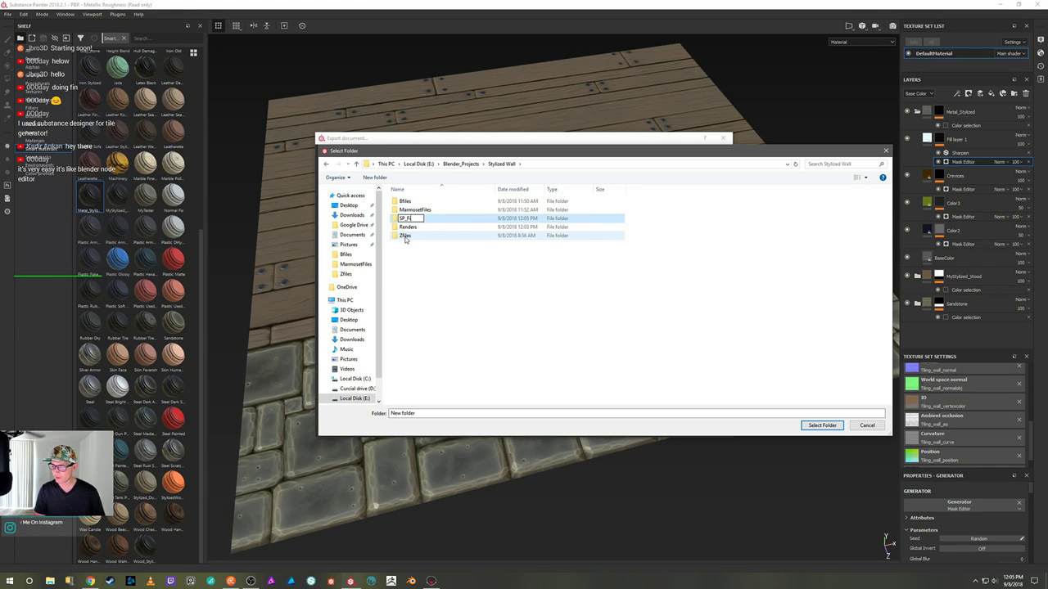
text(les)
key(Return)
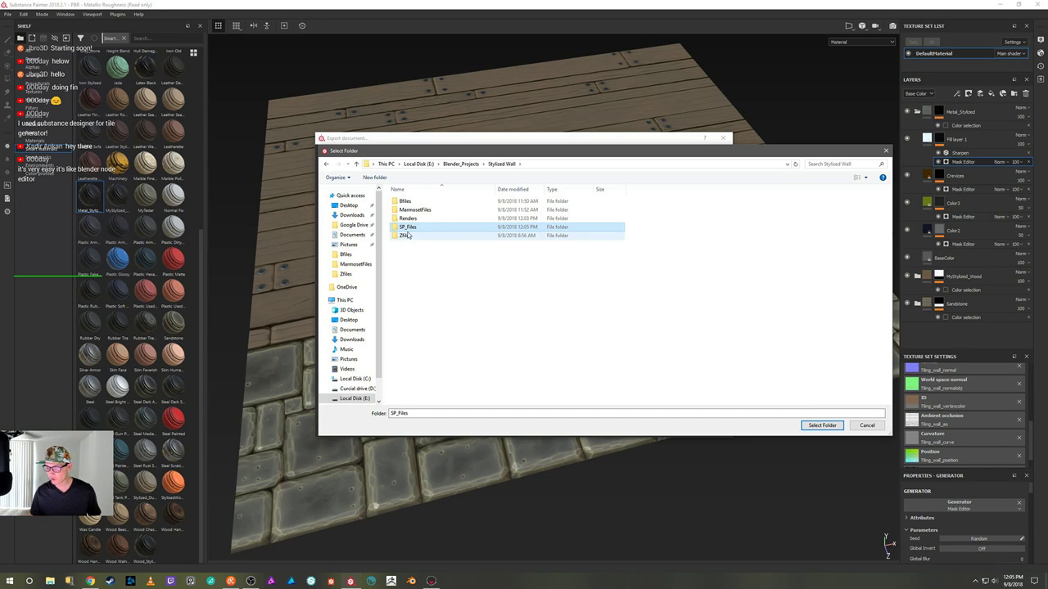
Step: Select SP_Files as the destination and export the texture maps
double_click(418, 227)
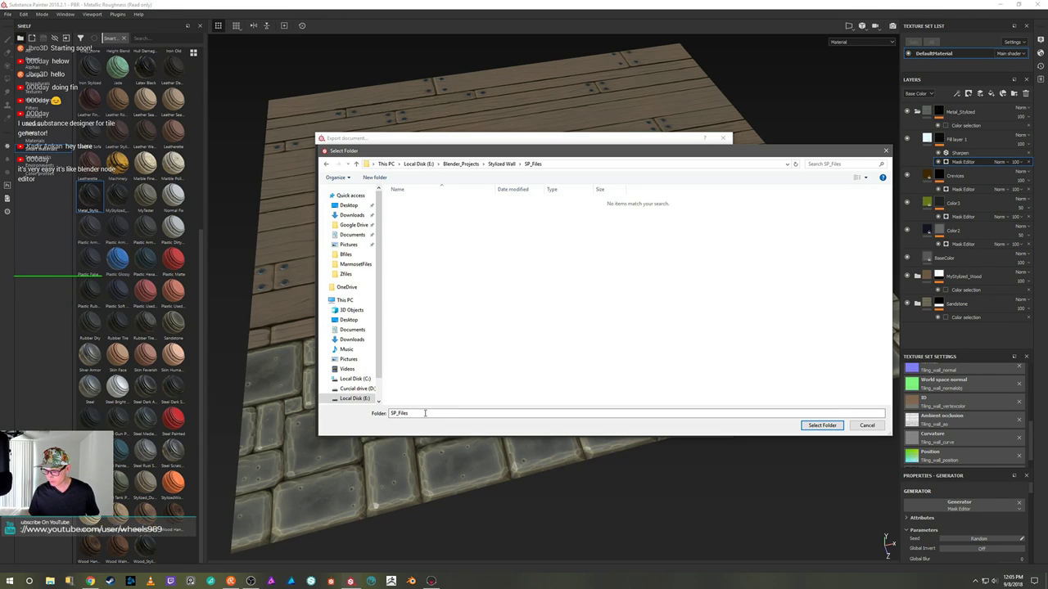
click(806, 426)
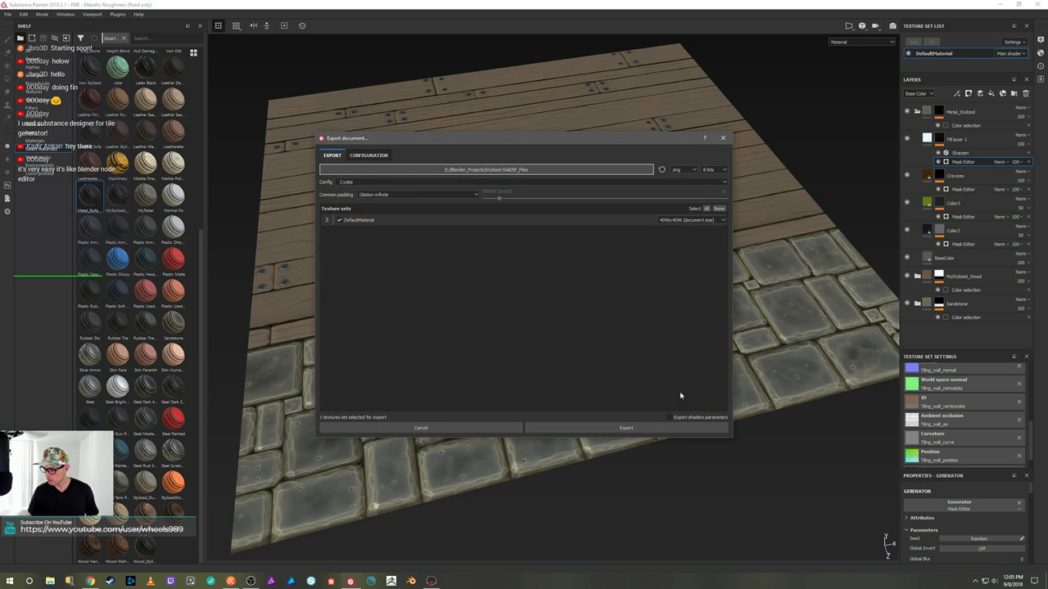
click(647, 429)
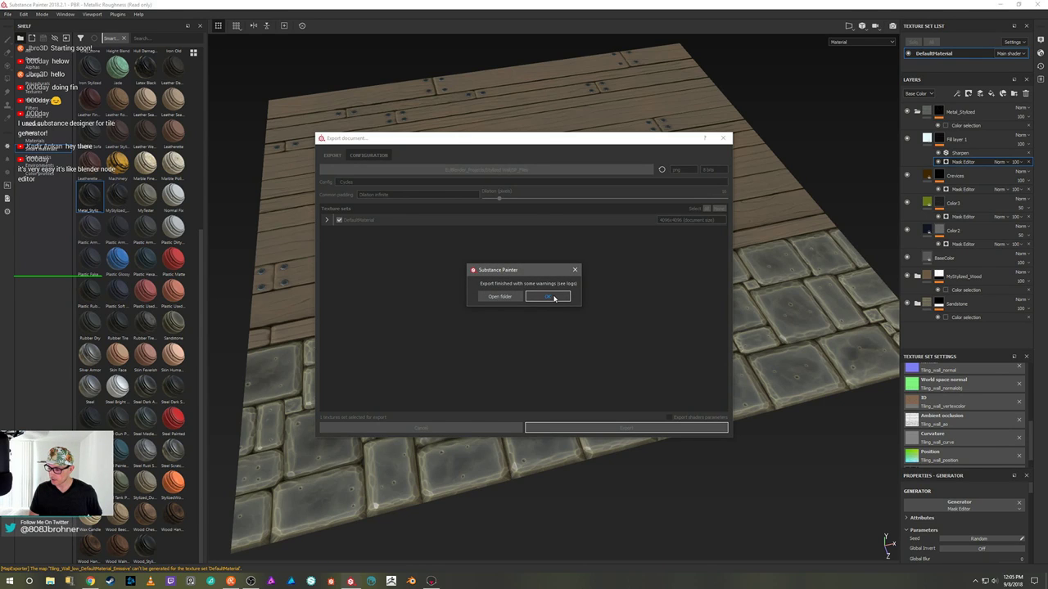
Step: Dismiss the Export finished message and return to Marmoset Toolbag
click(550, 296)
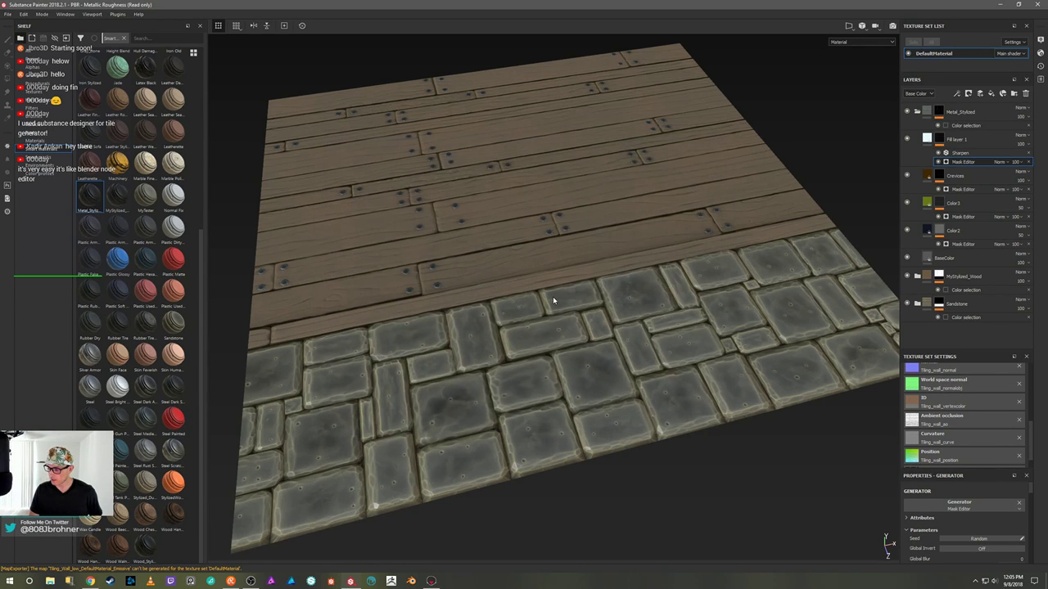
click(431, 582)
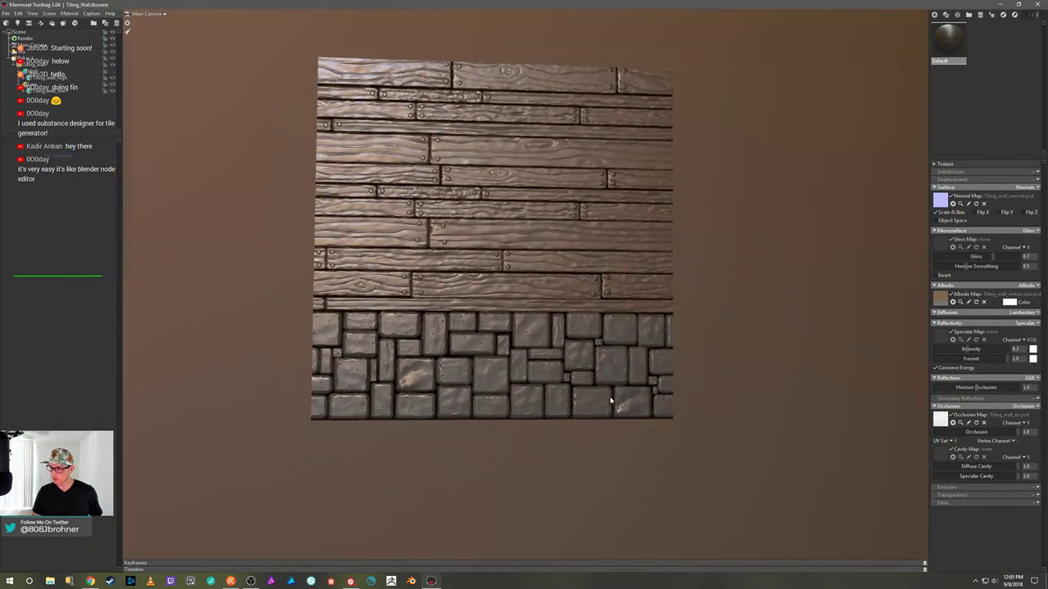
Step: Clear the albedo texture and browse the Gloss Map picker to SP_Files
click(984, 302)
mouse_move(777, 308)
mouse_down()
mouse_move(755, 290)
mouse_move(777, 283)
mouse_move(769, 290)
mouse_up()
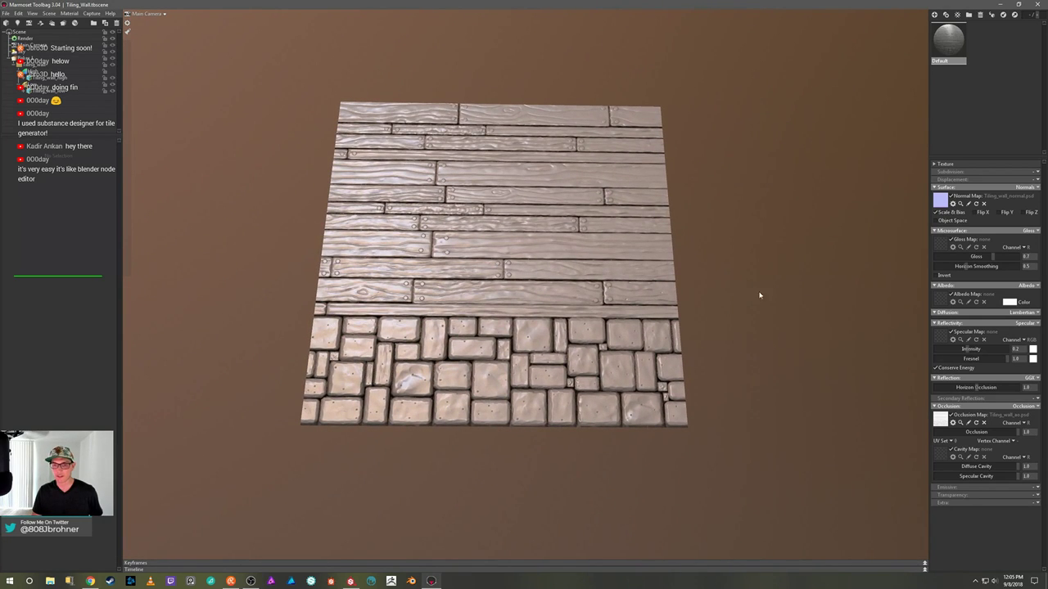
click(939, 246)
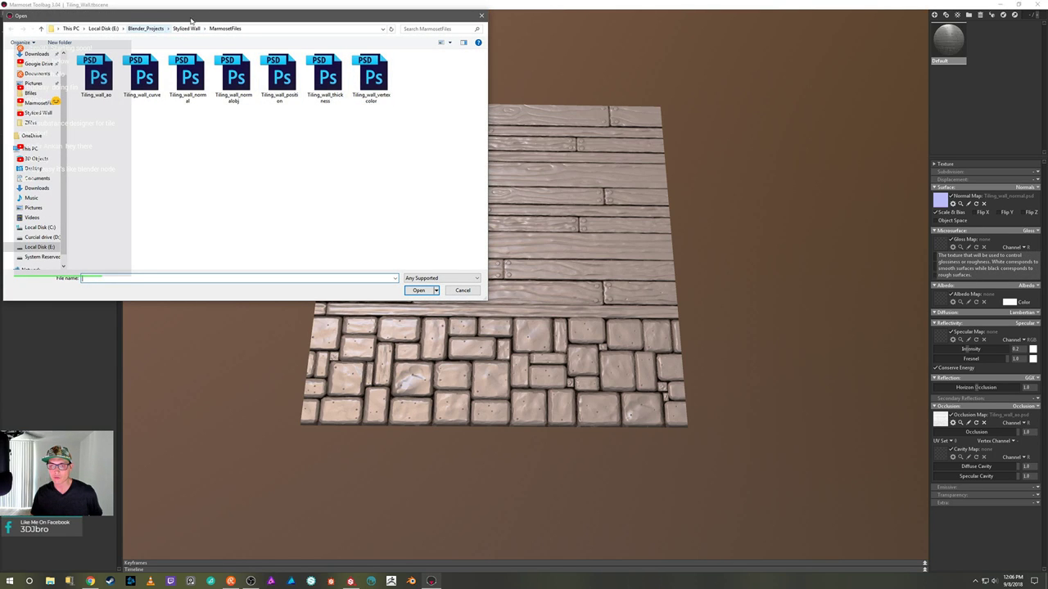
drag(191, 20, 356, 77)
click(354, 90)
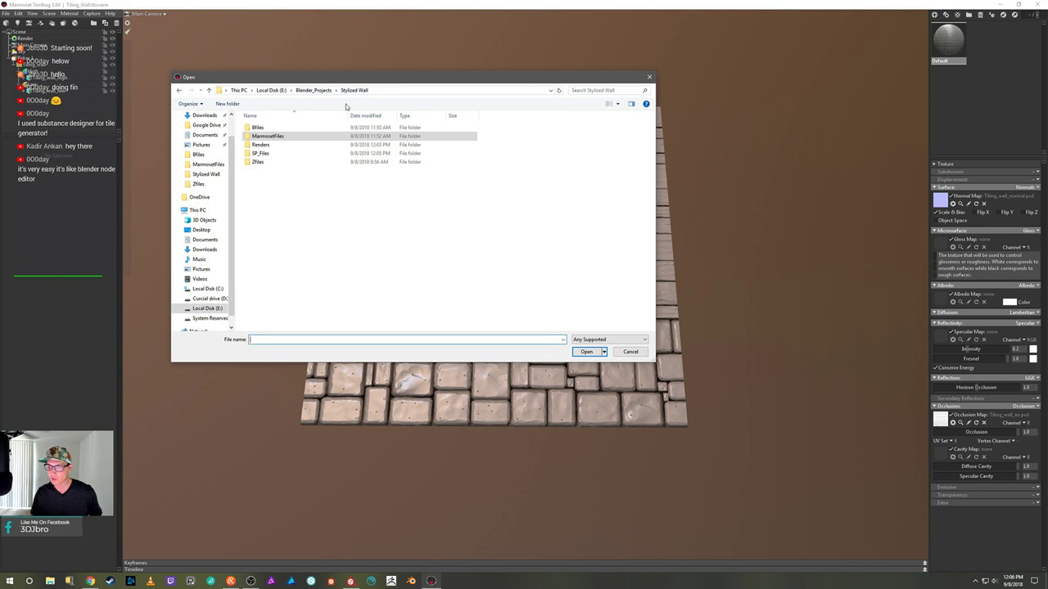
click(279, 144)
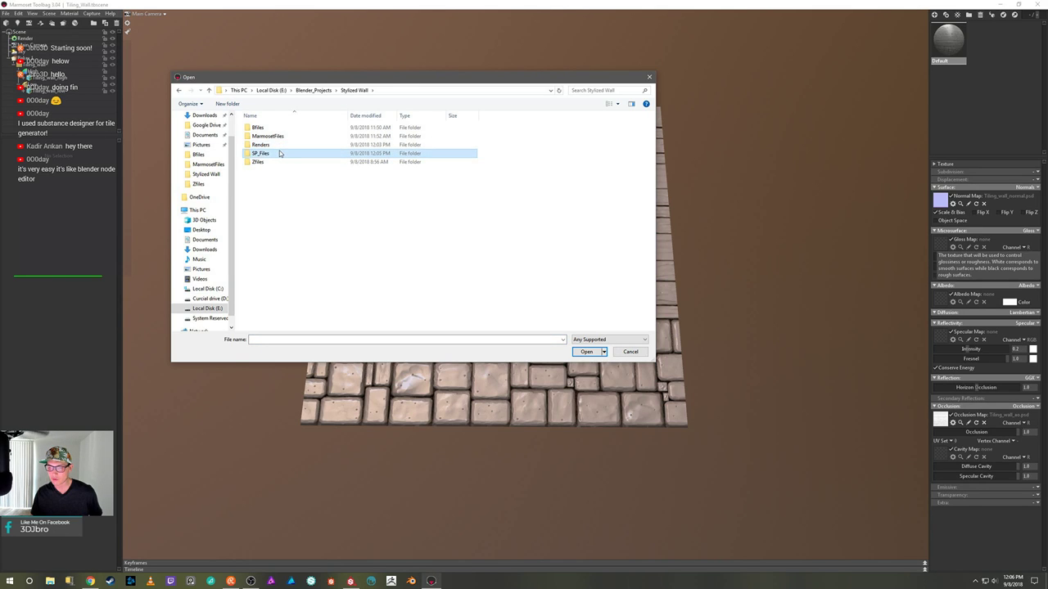
double_click(270, 153)
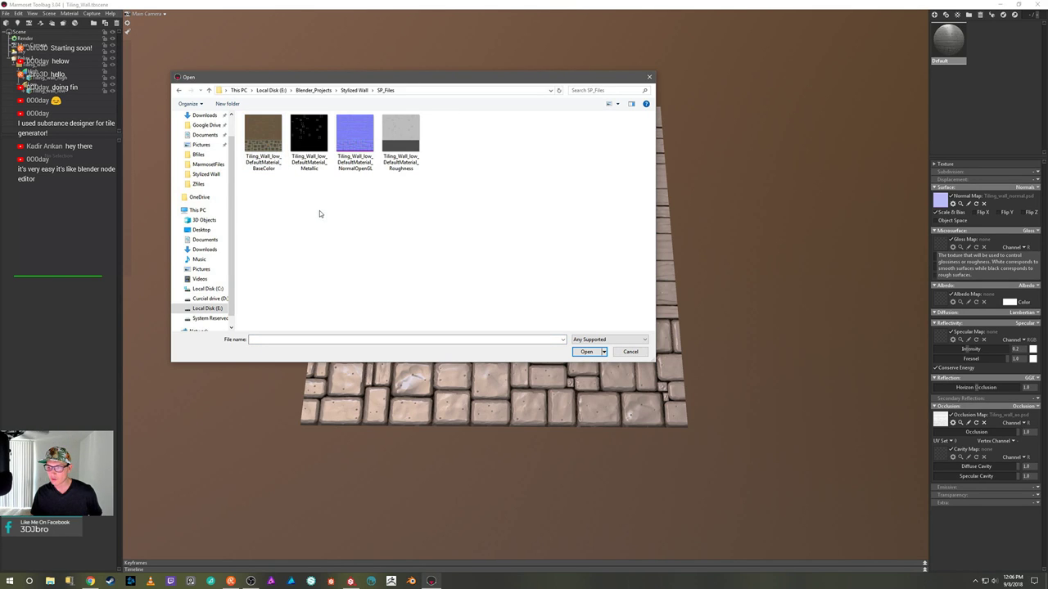
Step: Load the exported Roughness map as an inverted gloss map so the planks turn matte
click(408, 143)
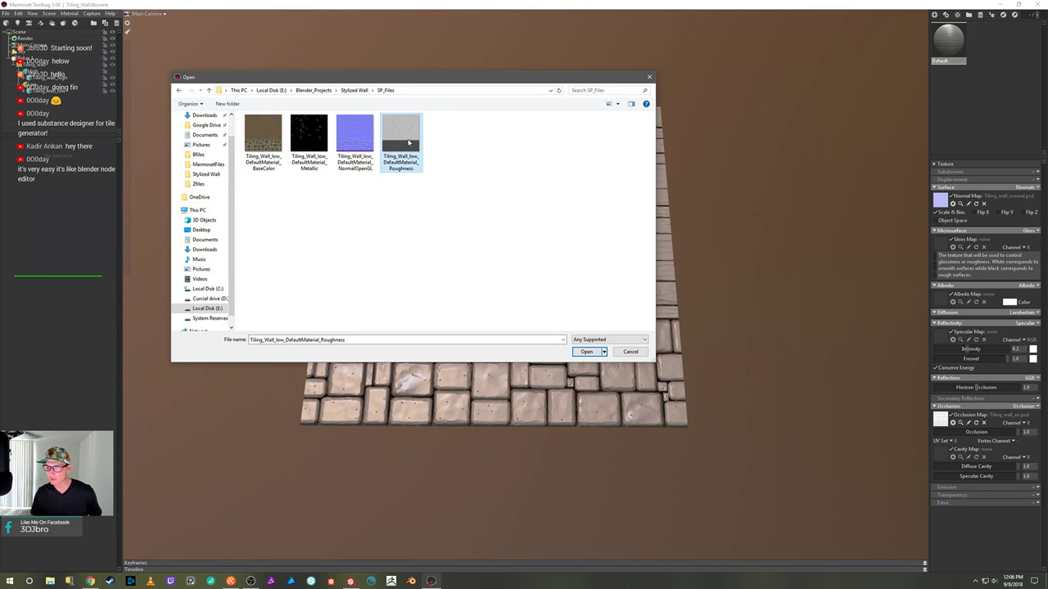
click(586, 352)
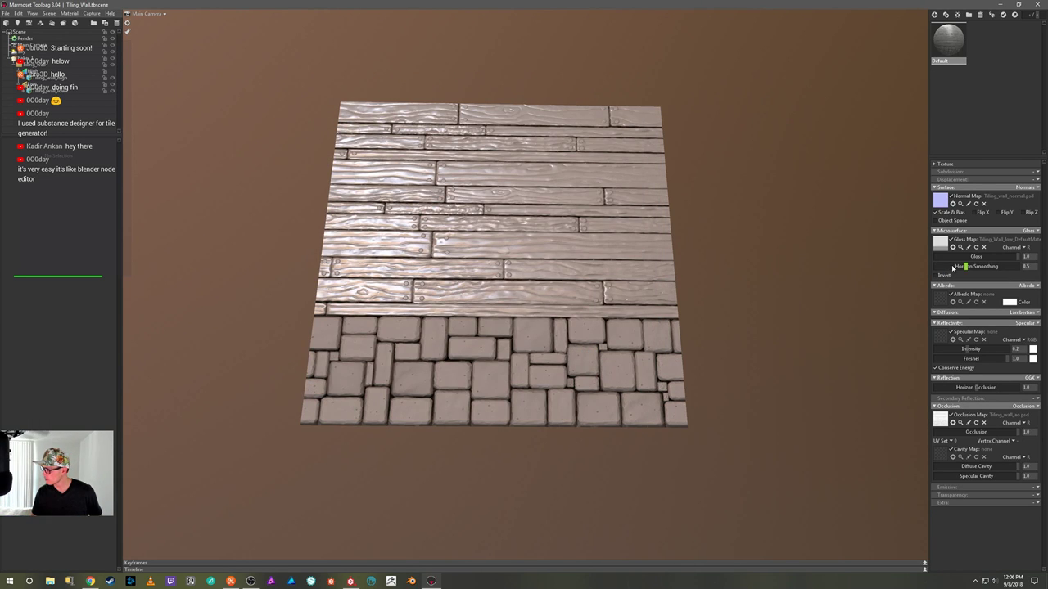
click(936, 276)
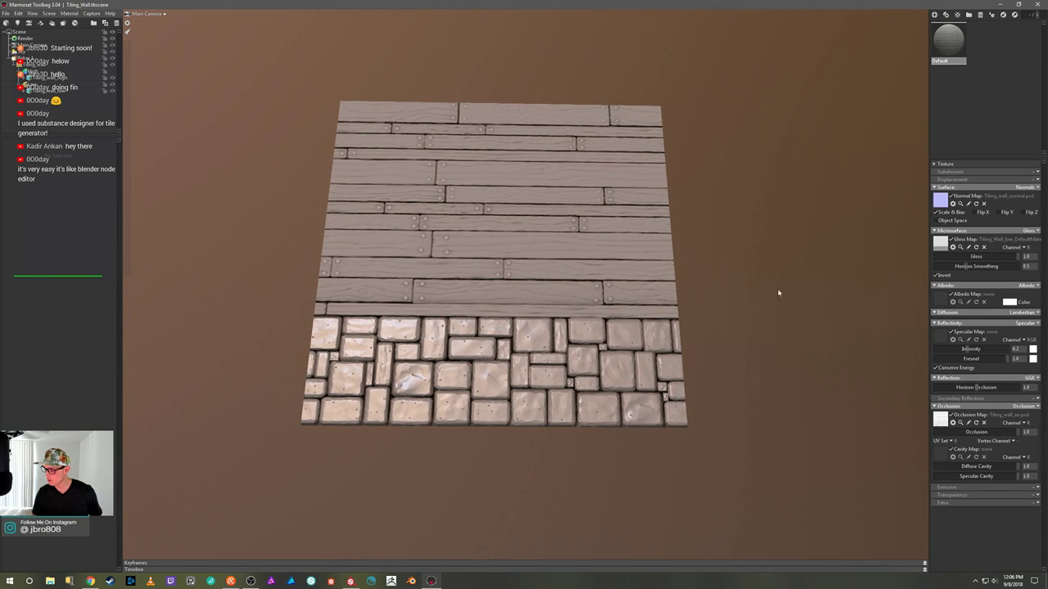
mouse_move(779, 292)
mouse_down()
mouse_move(809, 300)
mouse_move(768, 283)
mouse_move(817, 294)
mouse_move(775, 306)
mouse_move(806, 308)
mouse_up()
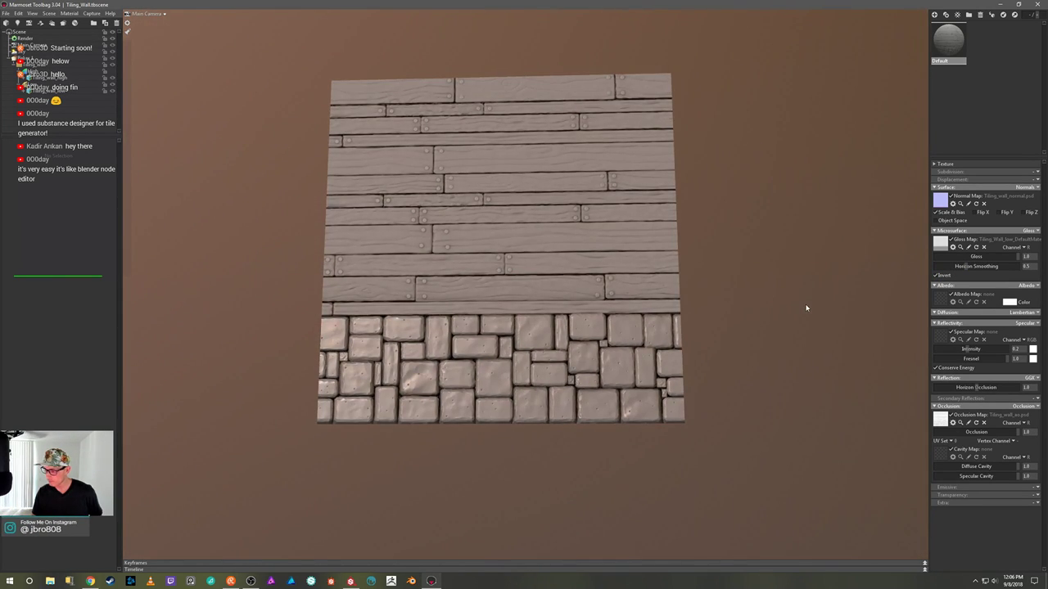
Step: Load the exported BaseColor texture into the Albedo Map
click(941, 301)
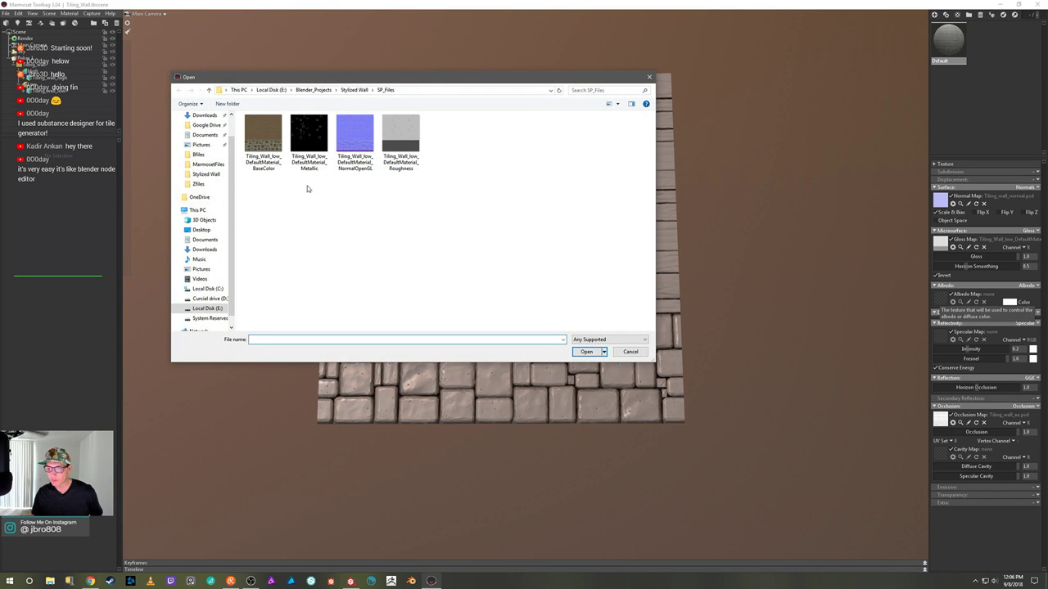
double_click(273, 144)
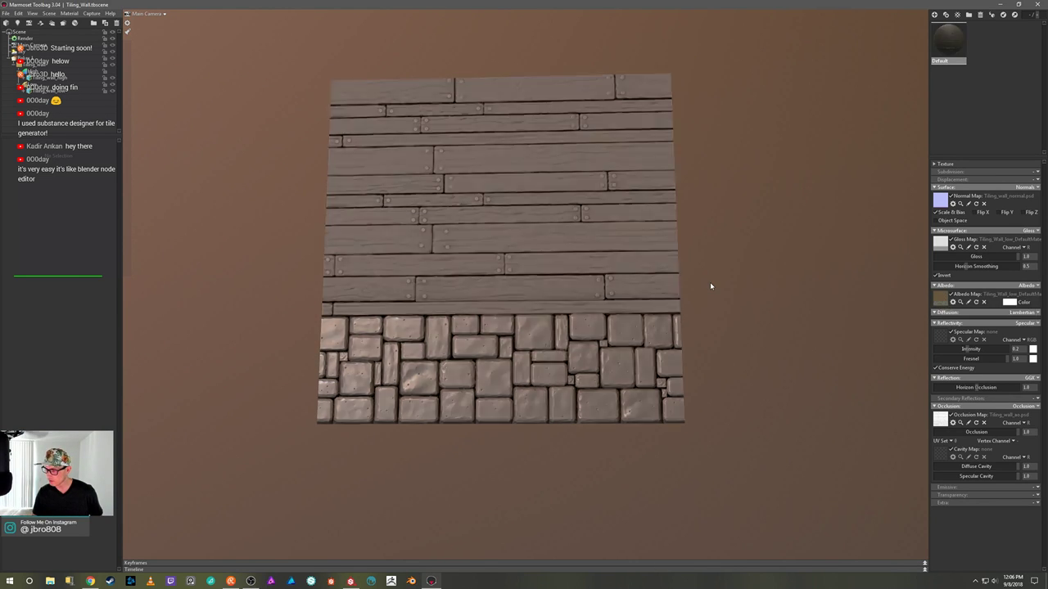
drag(732, 298, 566, 278)
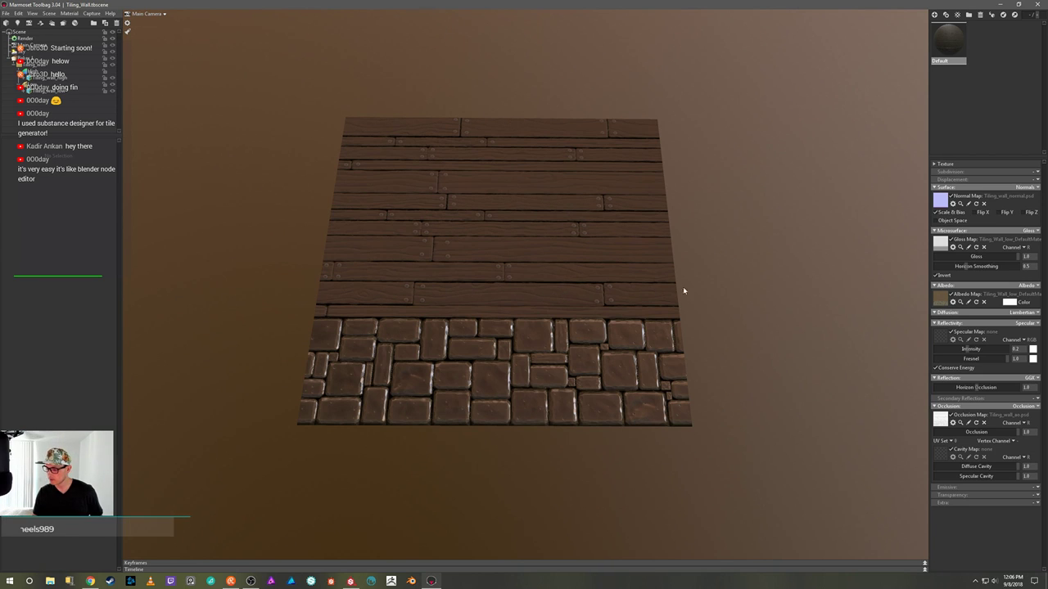
mouse_move(683, 288)
shift+mouse_down()
mouse_move(700, 276)
mouse_move(677, 272)
shift+mouse_up()
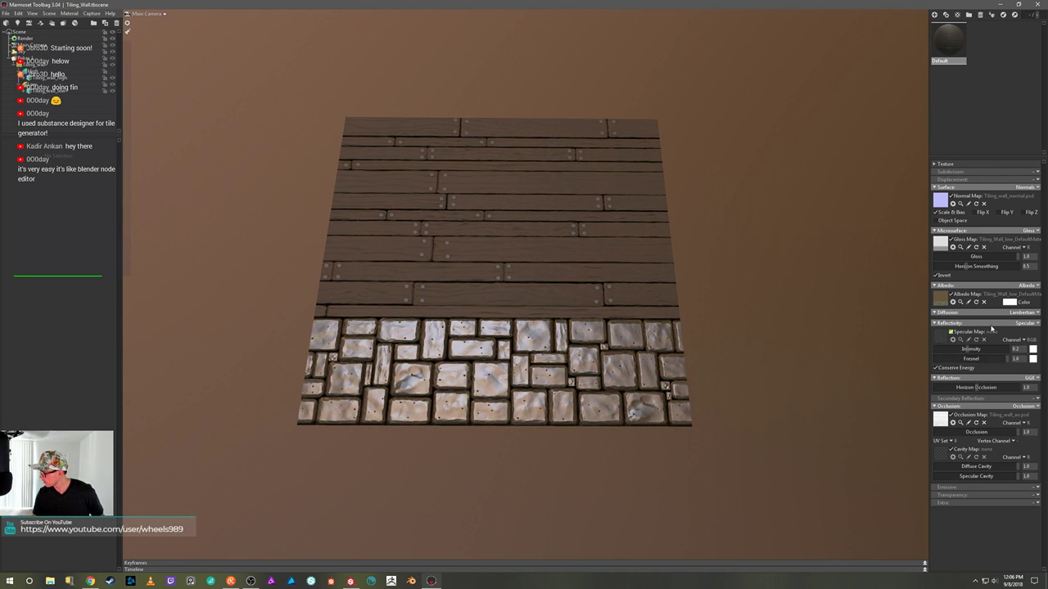
Step: Switch Reflectivity to Metalness and load the Metallic texture
click(1037, 324)
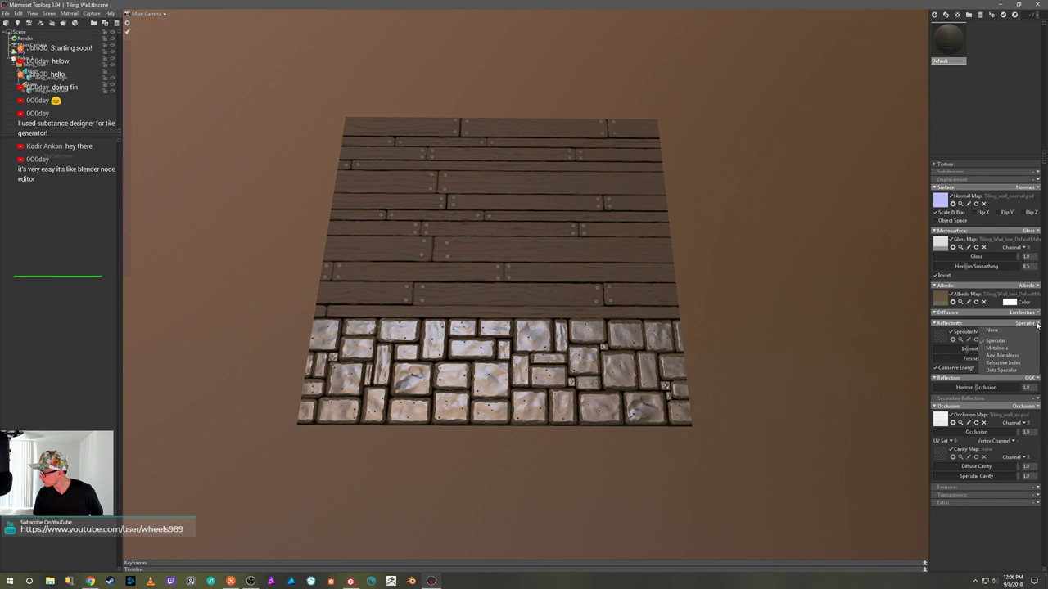
click(1001, 348)
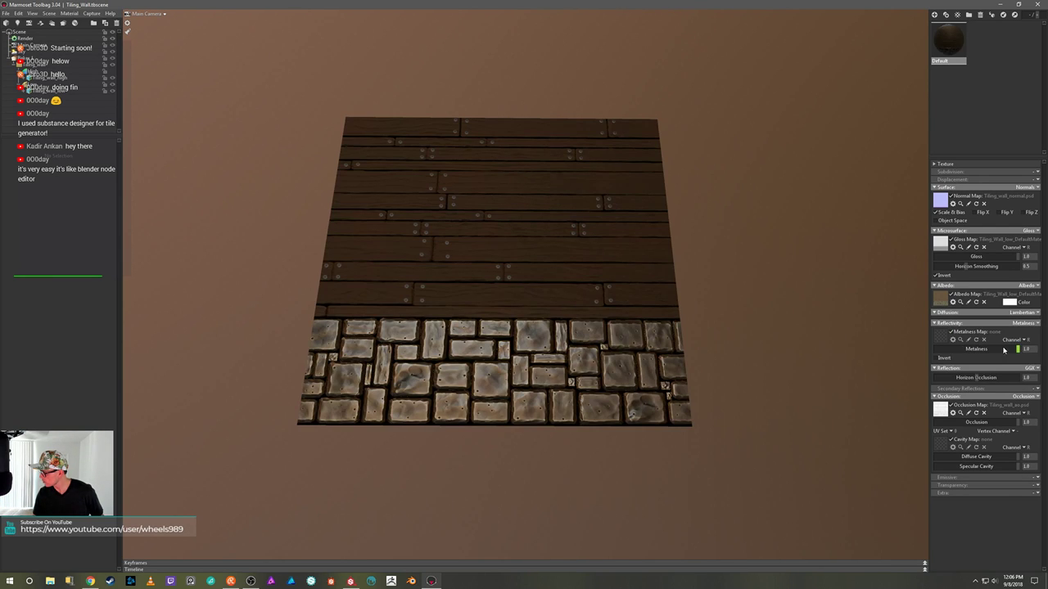
click(943, 344)
click(296, 147)
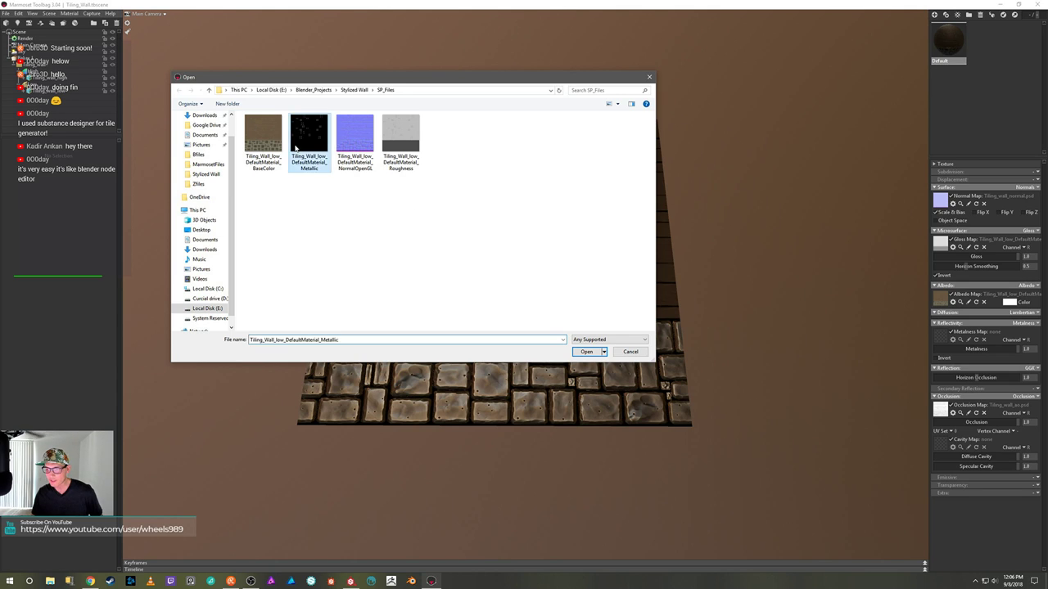
double_click(296, 147)
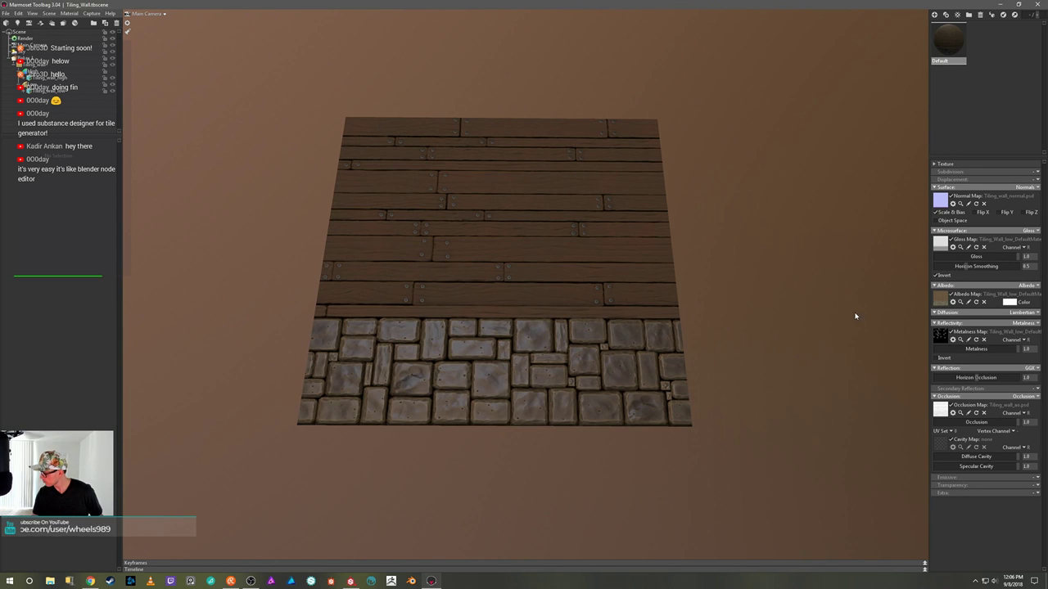
Step: Load Tiling_wall_curve from MarmosetFiles into the Cavity Map
click(940, 444)
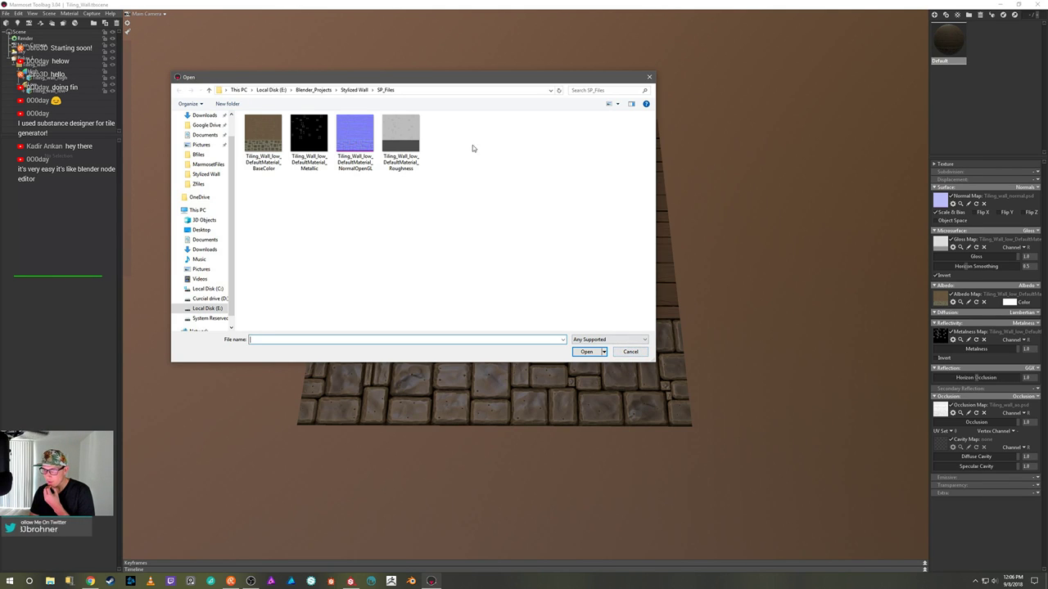
click(354, 91)
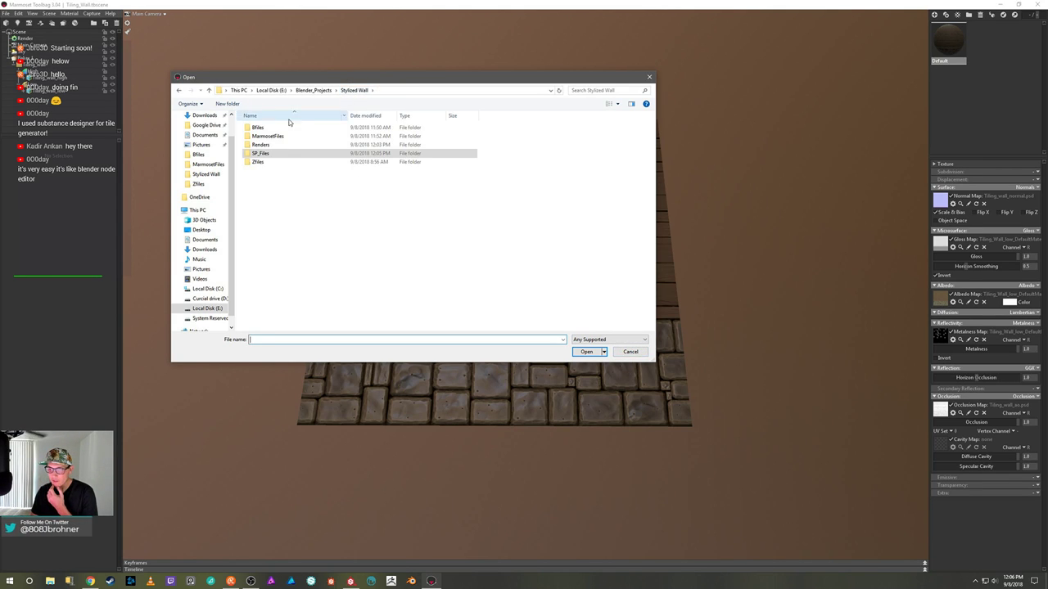
double_click(278, 136)
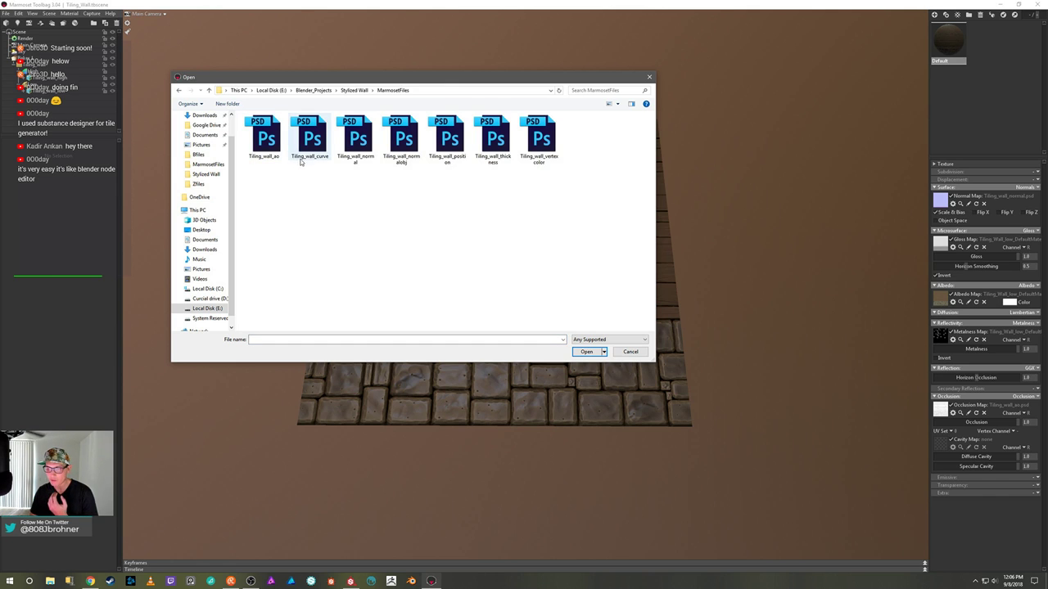
click(312, 151)
double_click(311, 151)
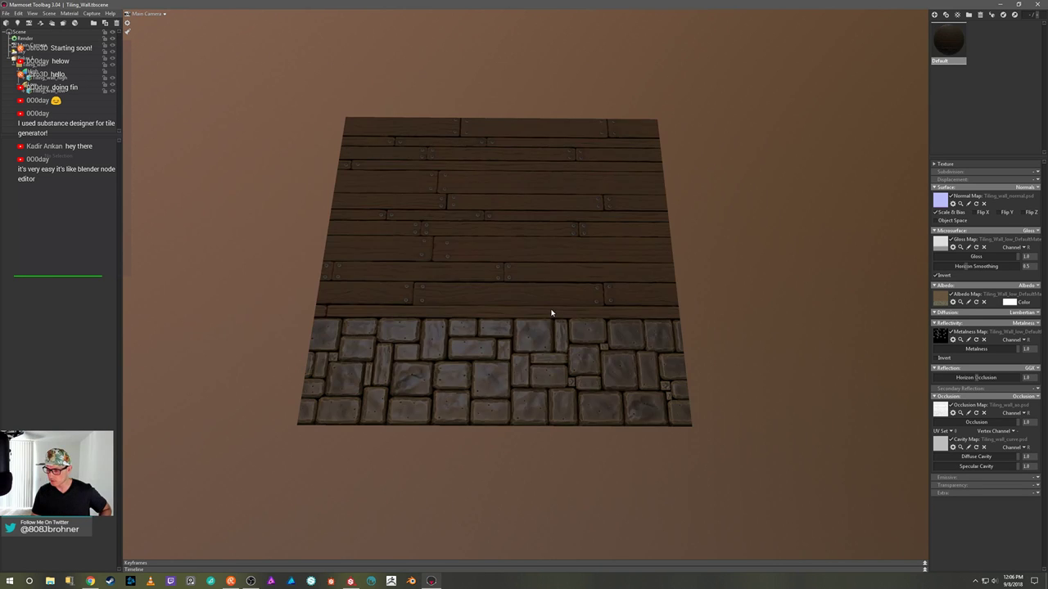
mouse_move(711, 292)
mouse_down()
mouse_move(724, 298)
mouse_move(746, 272)
mouse_move(697, 323)
mouse_move(711, 309)
mouse_up()
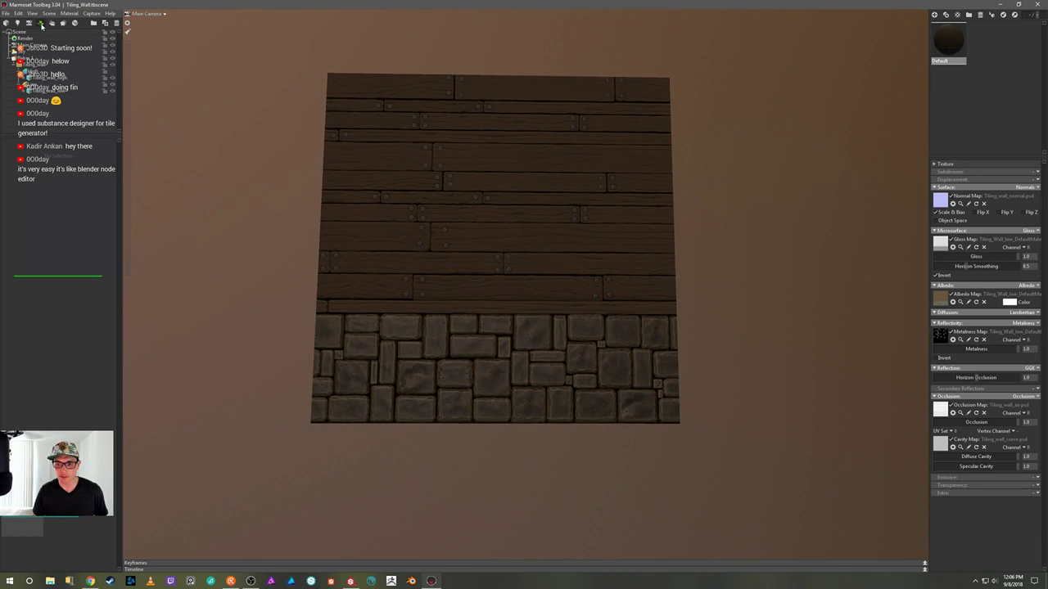
Step: Add a shadow catcher ground plane to the scene
click(74, 24)
drag(229, 96, 677, 237)
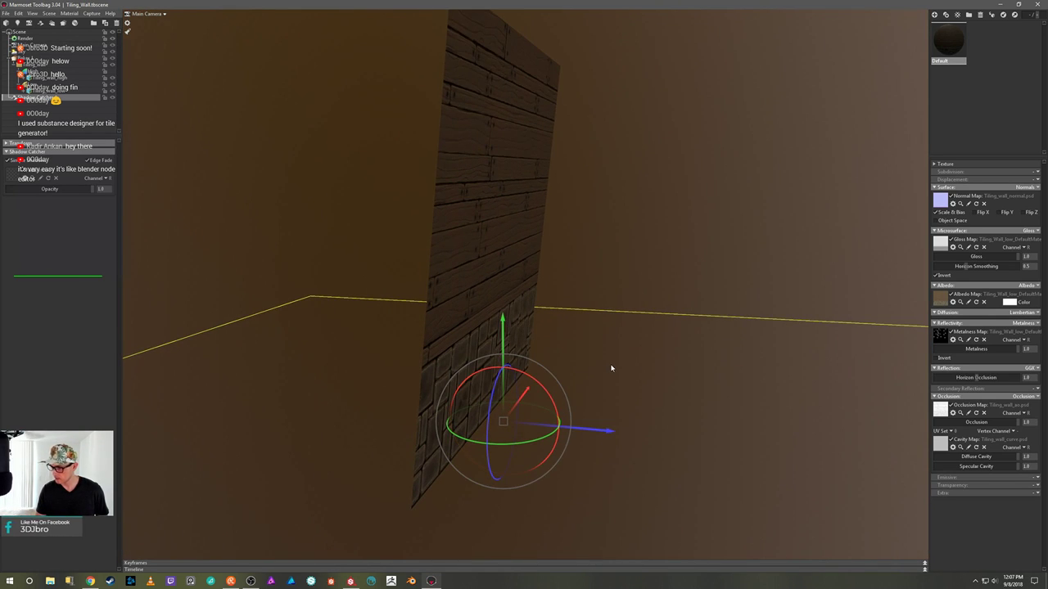
drag(613, 368, 634, 357)
drag(557, 399, 559, 386)
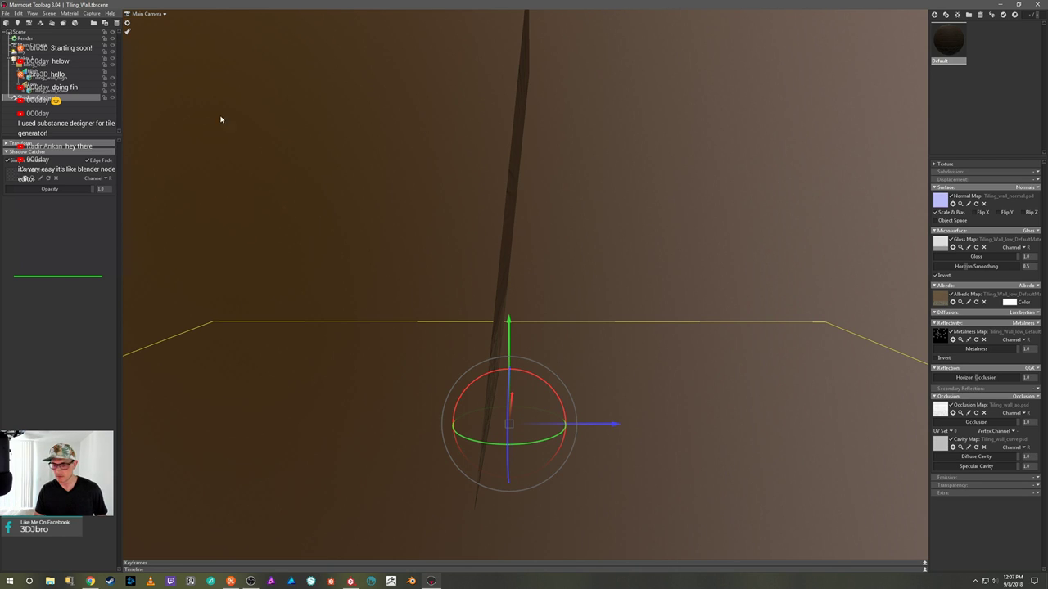
Step: Rotate the wall upright on the shadow catcher and slide it left of centre
click(519, 130)
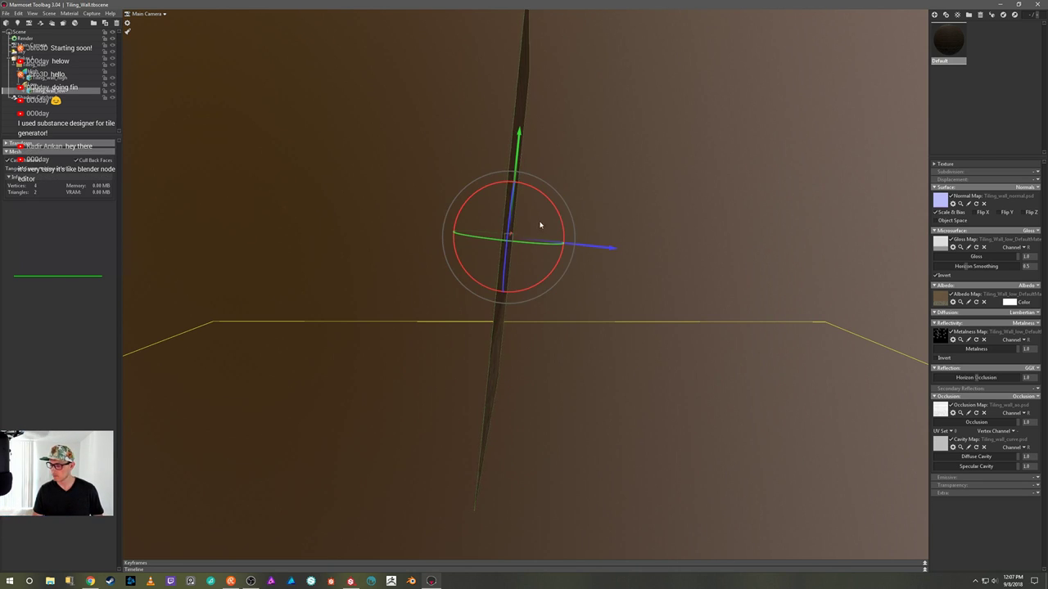
mouse_move(562, 223)
mouse_down()
mouse_move(564, 237)
mouse_move(564, 217)
mouse_up()
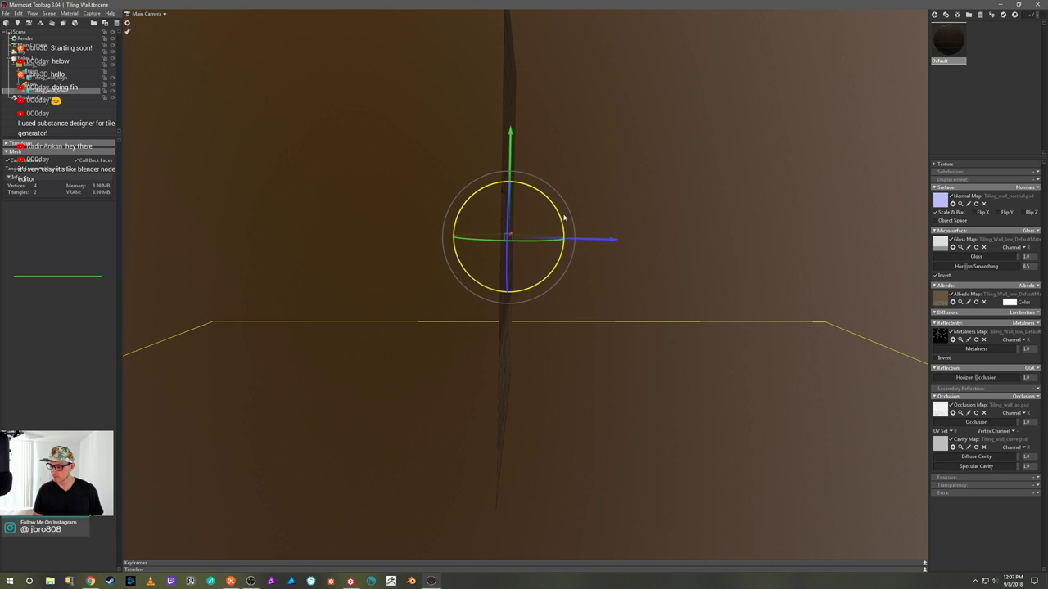
scroll(676, 161, down, 5)
click(661, 185)
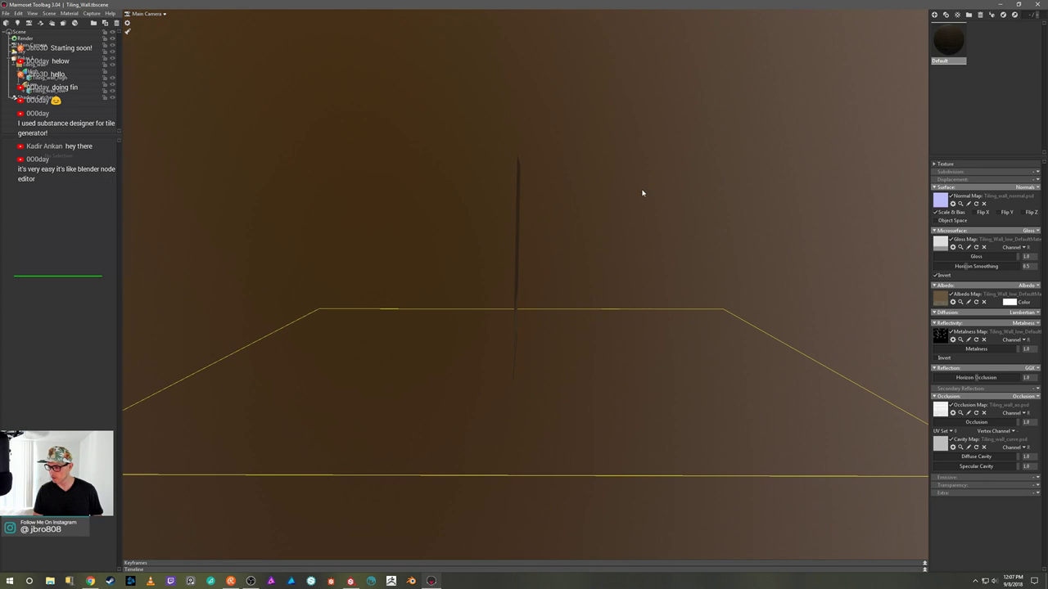
click(517, 221)
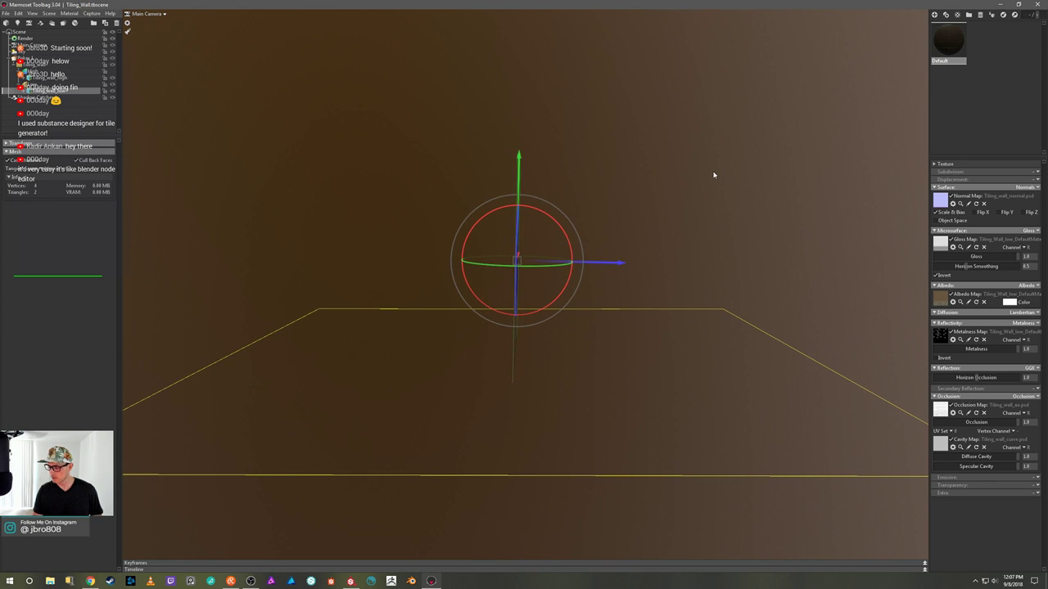
scroll(678, 194, up, 2)
mouse_move(657, 199)
mouse_down()
mouse_move(650, 213)
mouse_move(597, 206)
mouse_move(658, 180)
mouse_move(646, 192)
mouse_up()
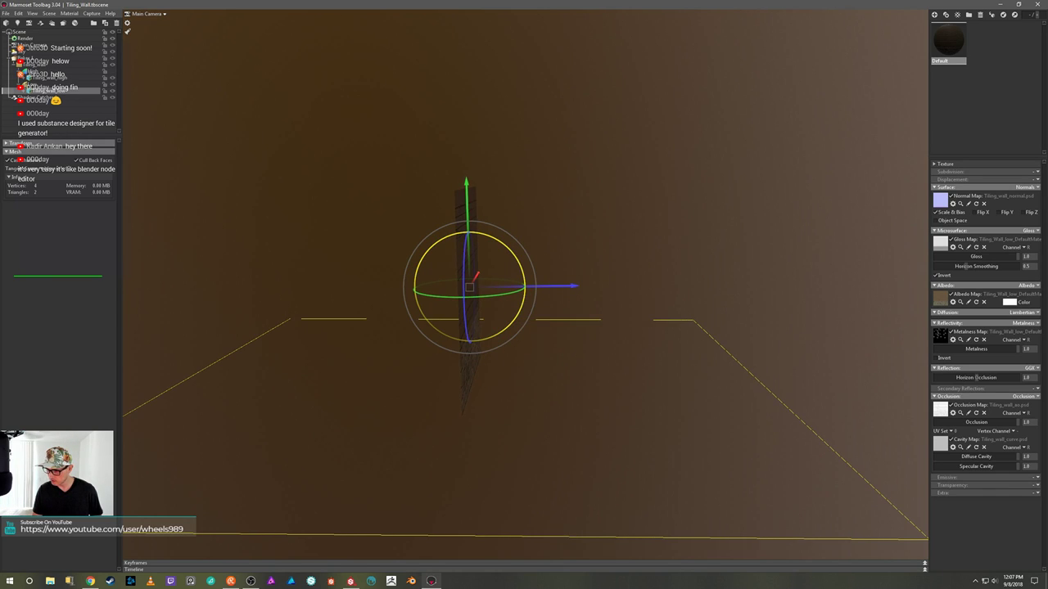
mouse_move(510, 253)
mouse_down()
mouse_move(521, 292)
mouse_move(501, 249)
mouse_up()
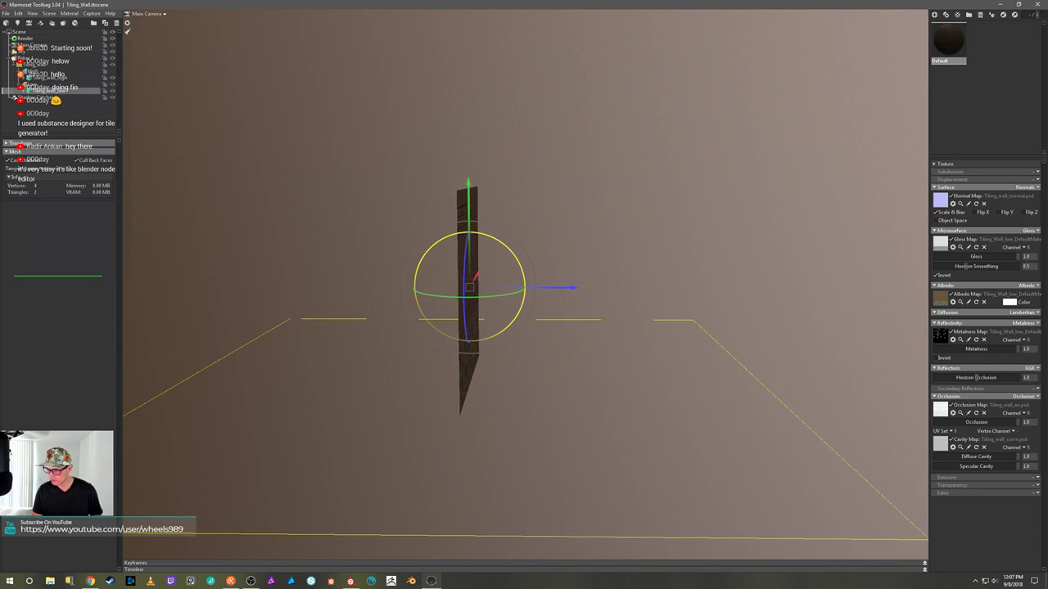
drag(573, 287, 490, 296)
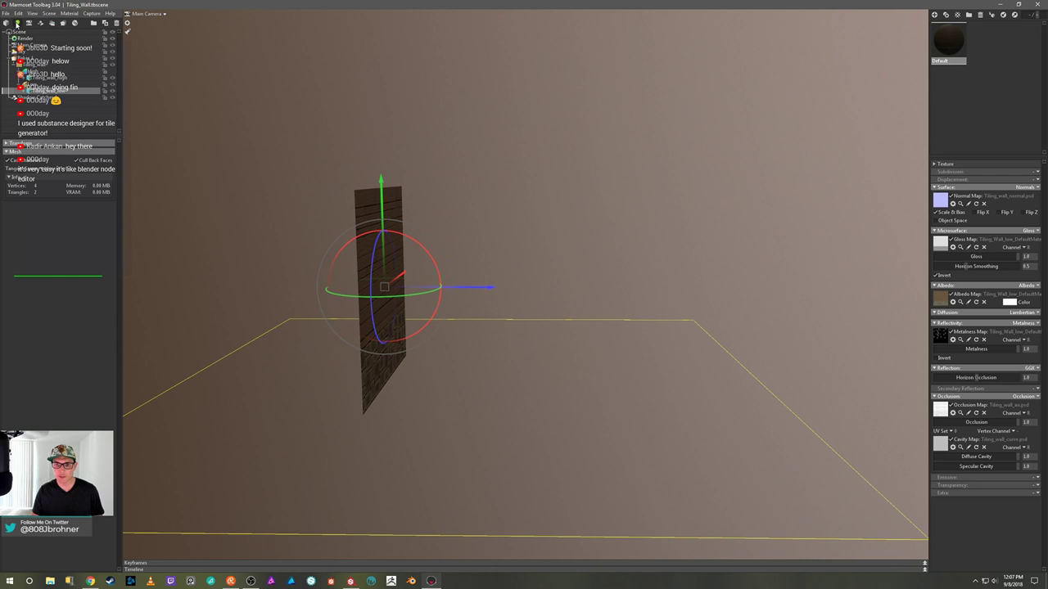
click(16, 23)
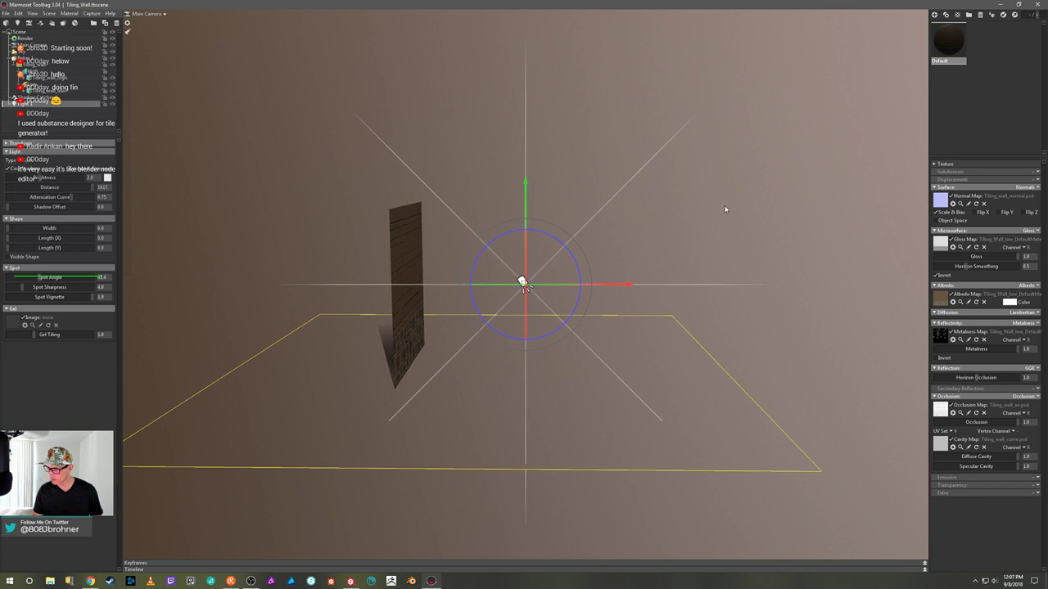
Step: Move the spot light toward the wall, raise it, shift it left, and re-aim its cone
drag(728, 201, 538, 284)
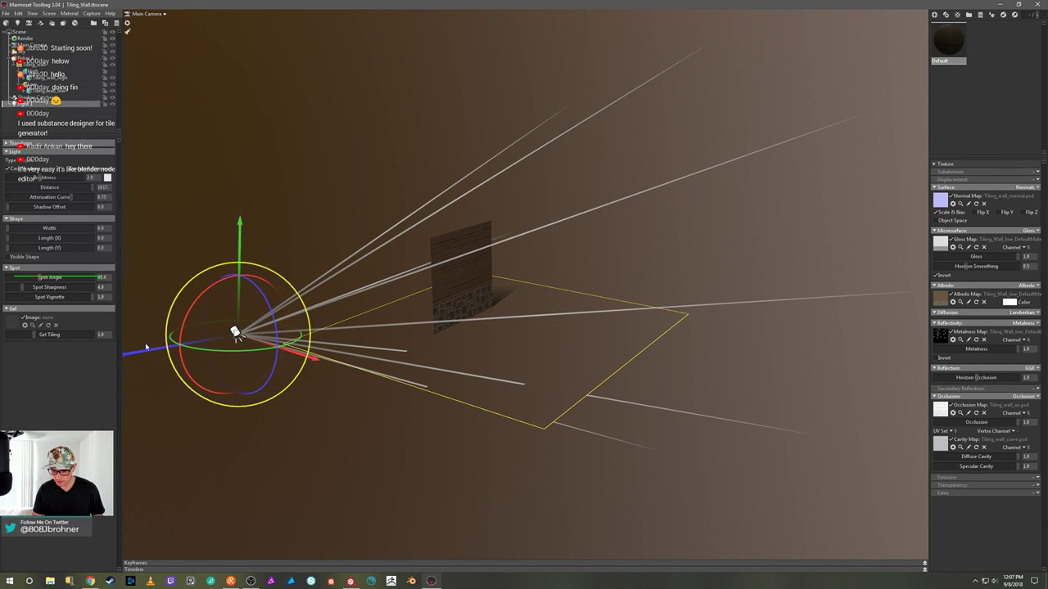
drag(133, 354, 548, 338)
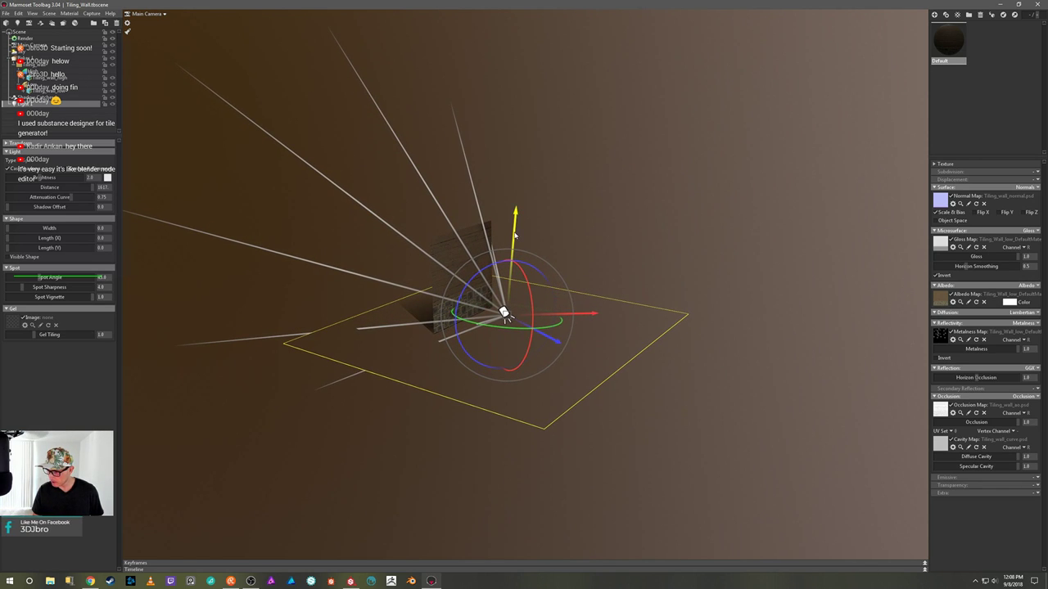
drag(515, 235, 515, 203)
drag(529, 244, 588, 237)
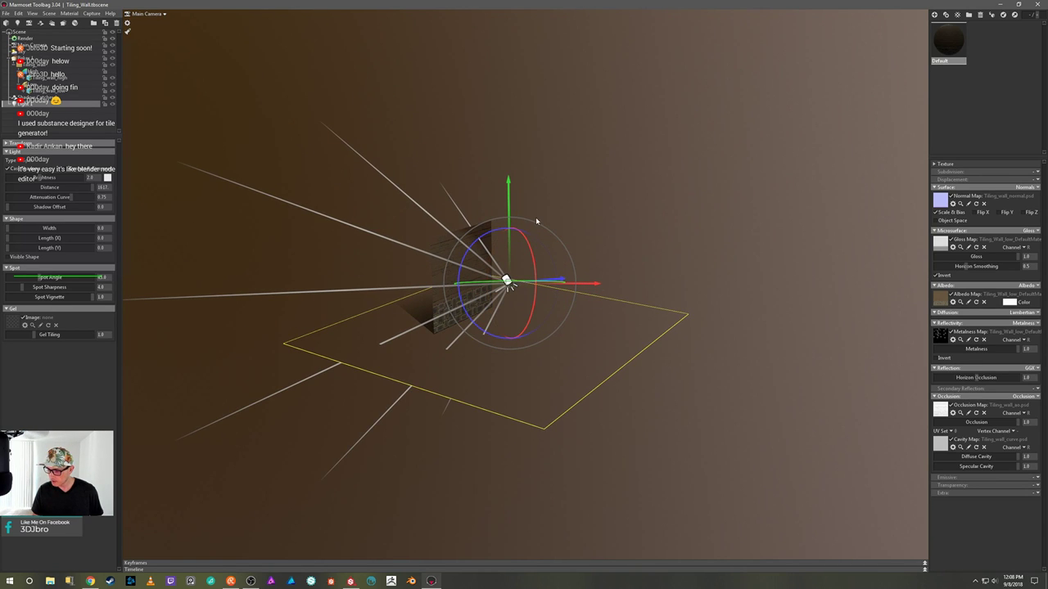
drag(648, 209, 581, 194)
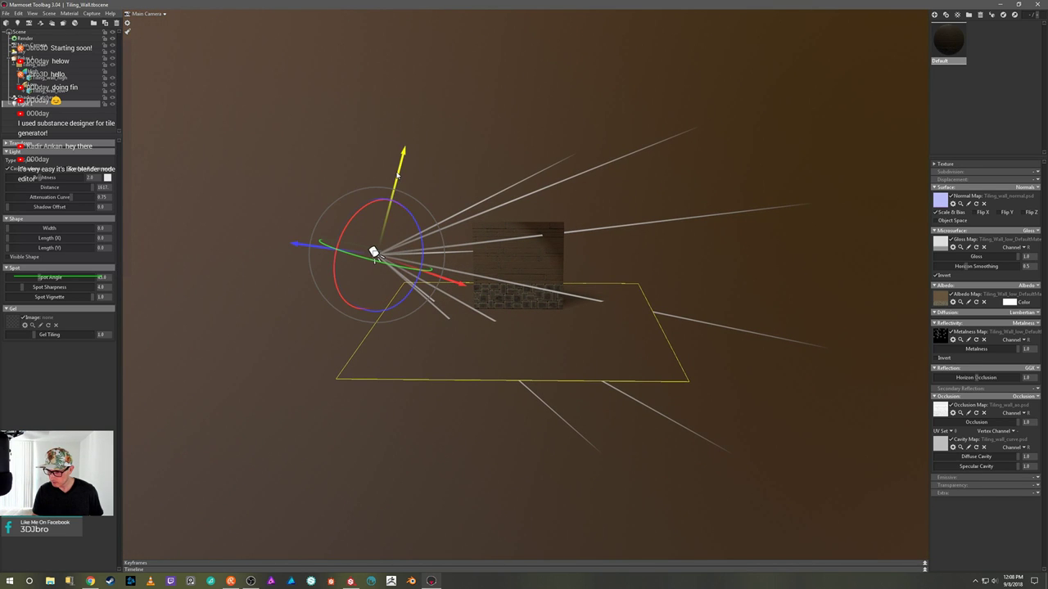
drag(398, 172, 399, 148)
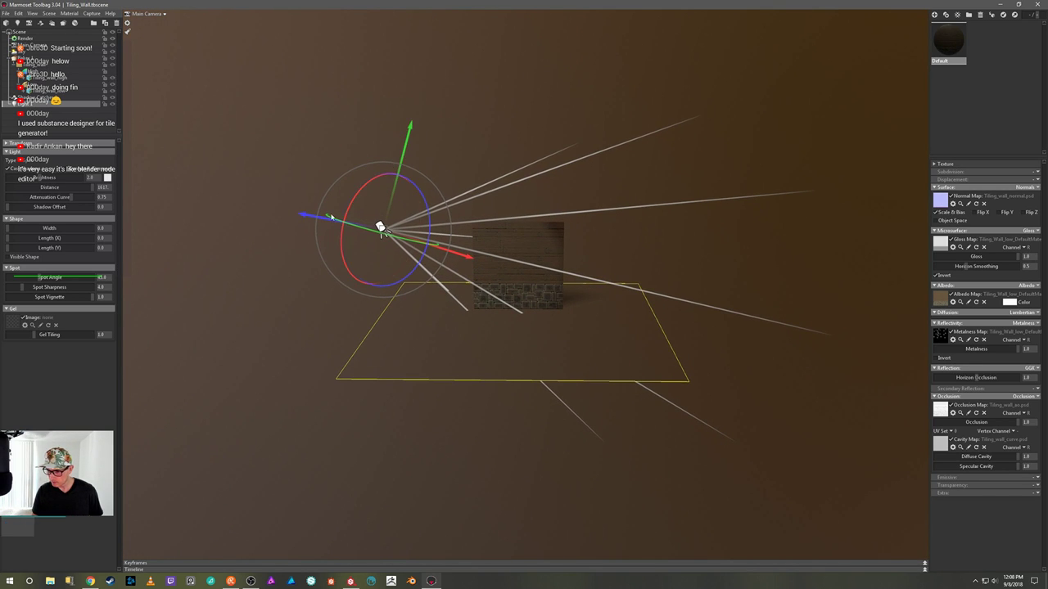
drag(303, 216, 270, 210)
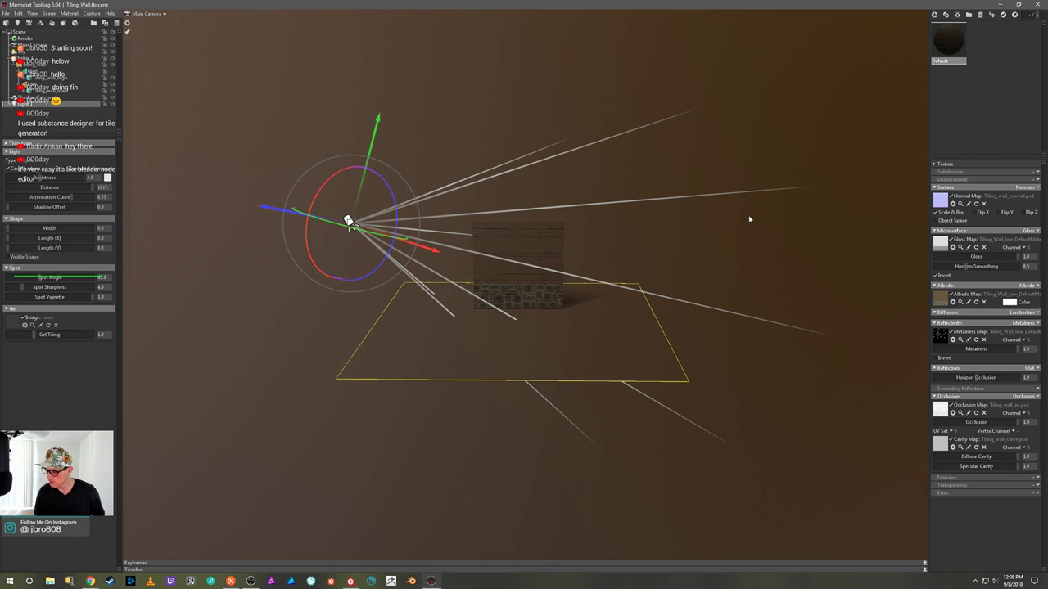
Step: Deselect the light and bring the camera close to the wall, facing it head-on
click(743, 161)
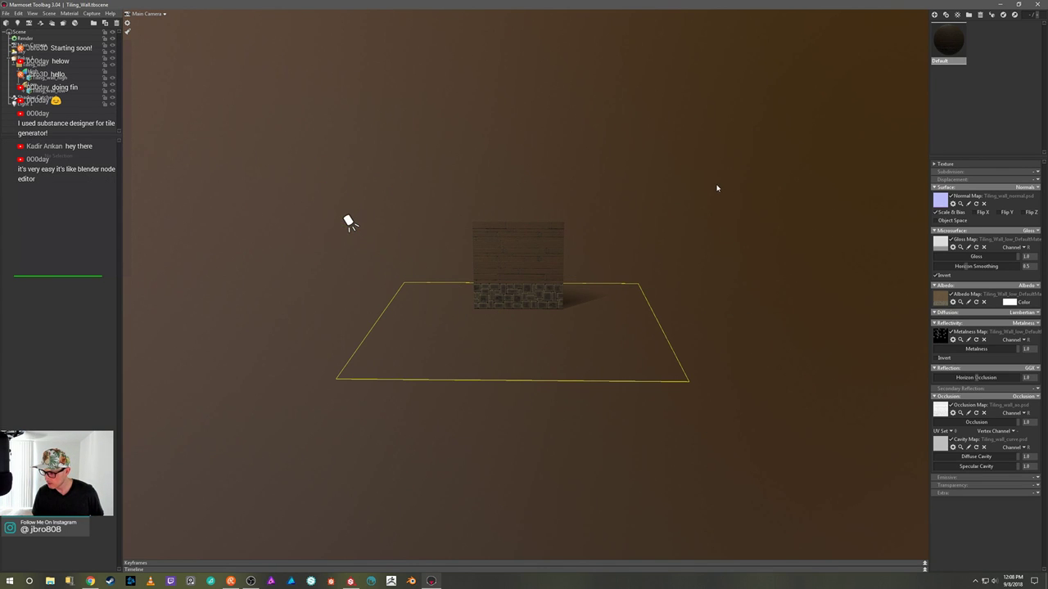
drag(709, 234, 653, 264)
scroll(653, 264, up, 5)
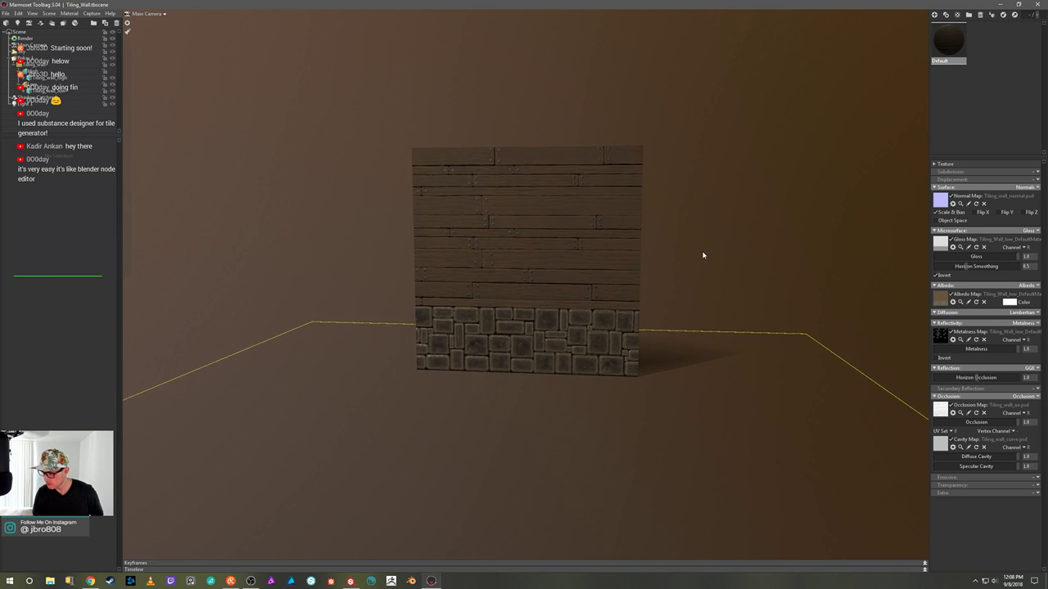
mouse_move(733, 265)
mouse_down()
mouse_move(735, 244)
mouse_move(751, 241)
mouse_move(746, 268)
mouse_up()
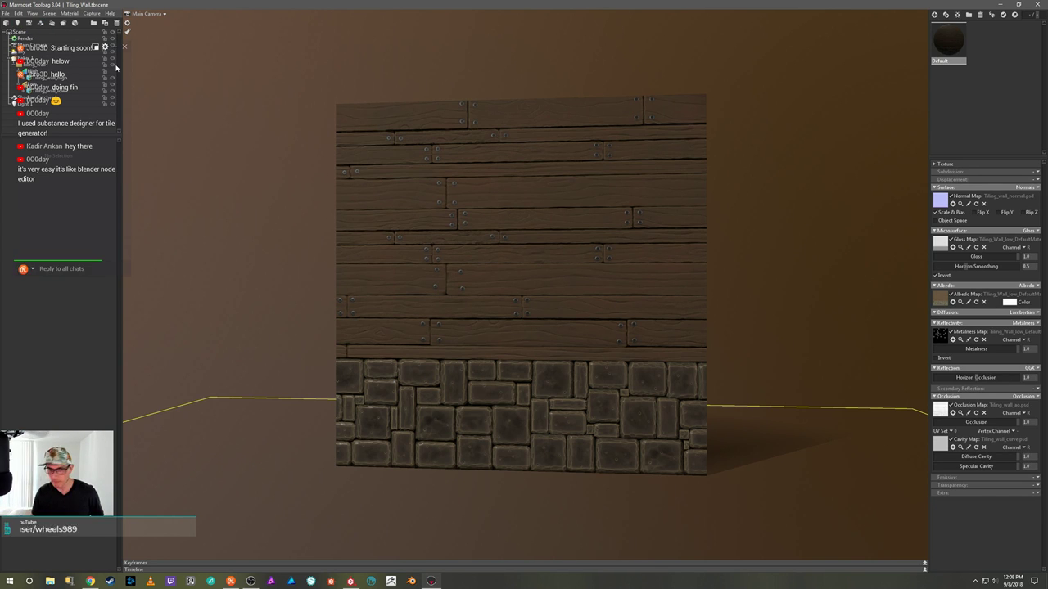
click(16, 23)
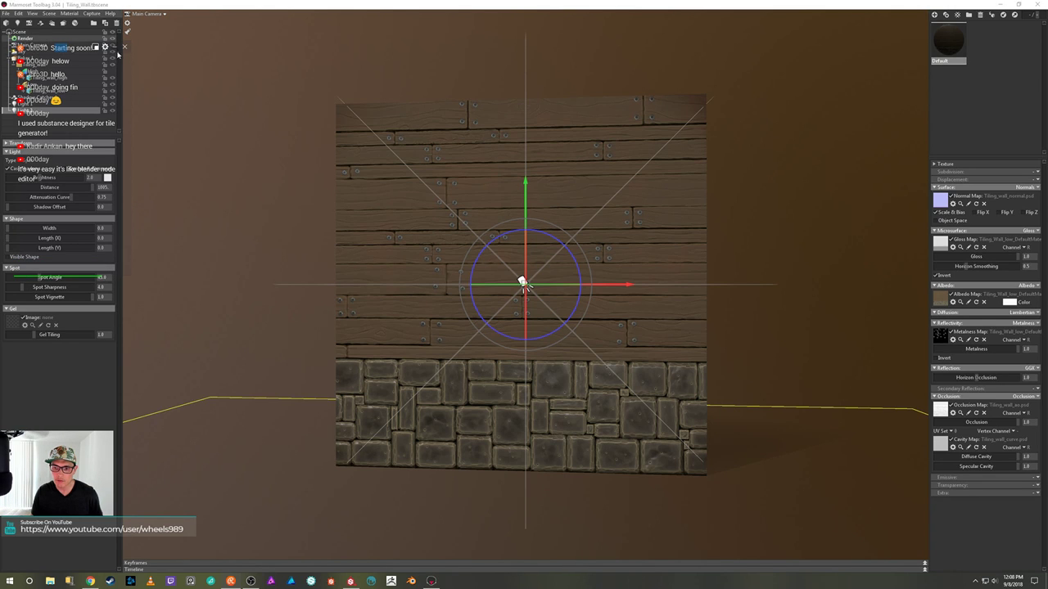
Step: Add a second light, Light 2, as a spot aimed at the plank-and-stone wall
mouse_move(95, 51)
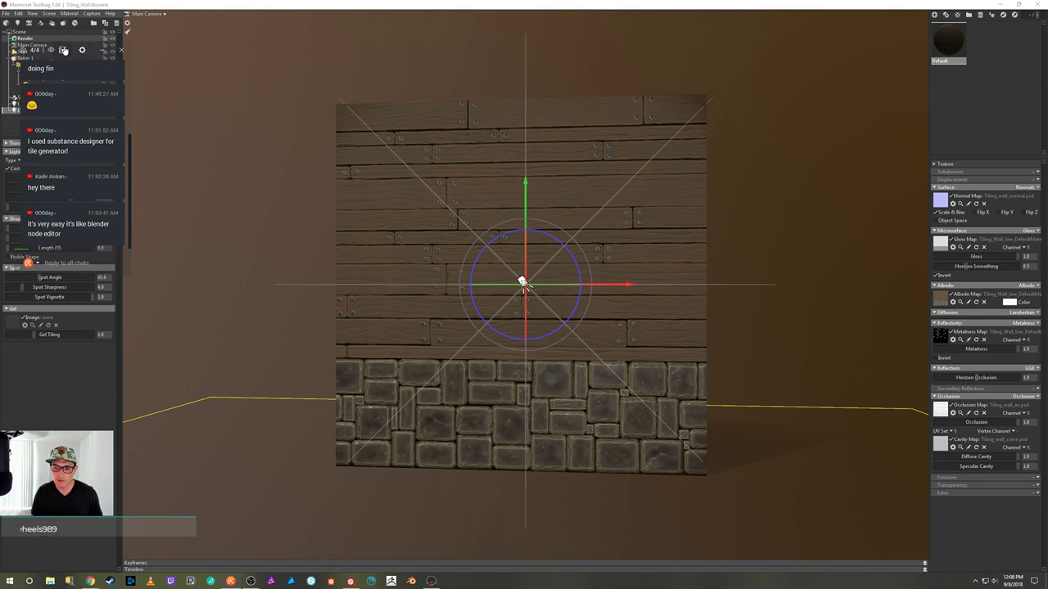
click(34, 49)
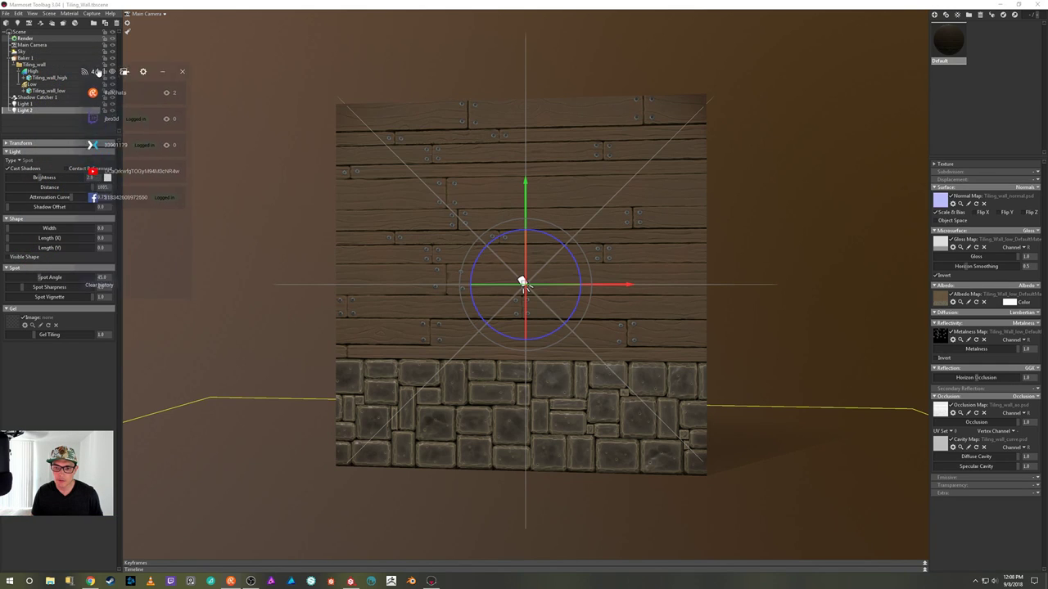
drag(34, 49, 159, 87)
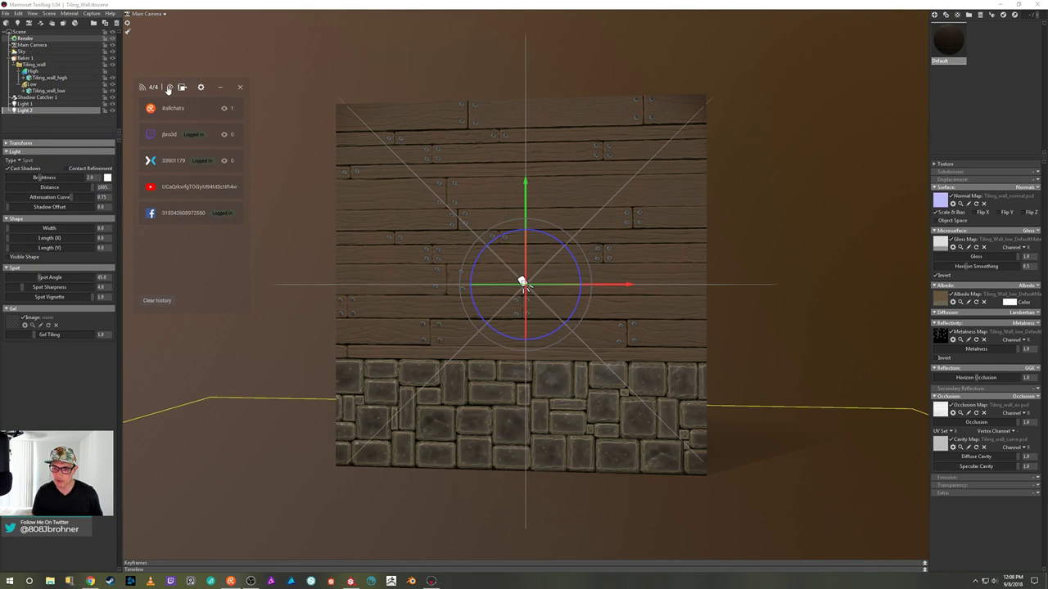
click(162, 88)
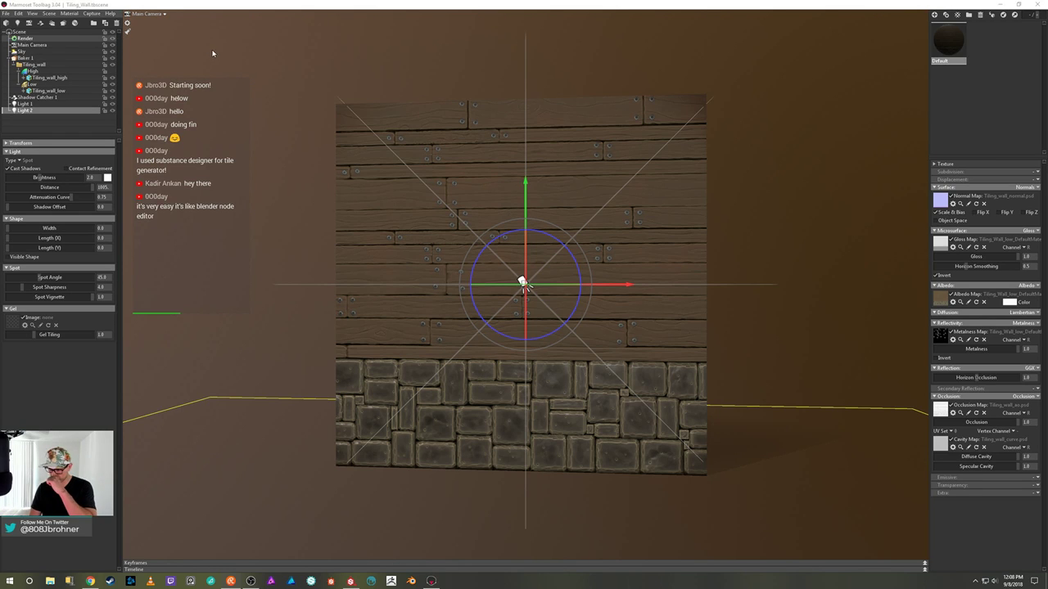
Step: Change Light 2 to an Omni light and move it close to the wall
click(19, 162)
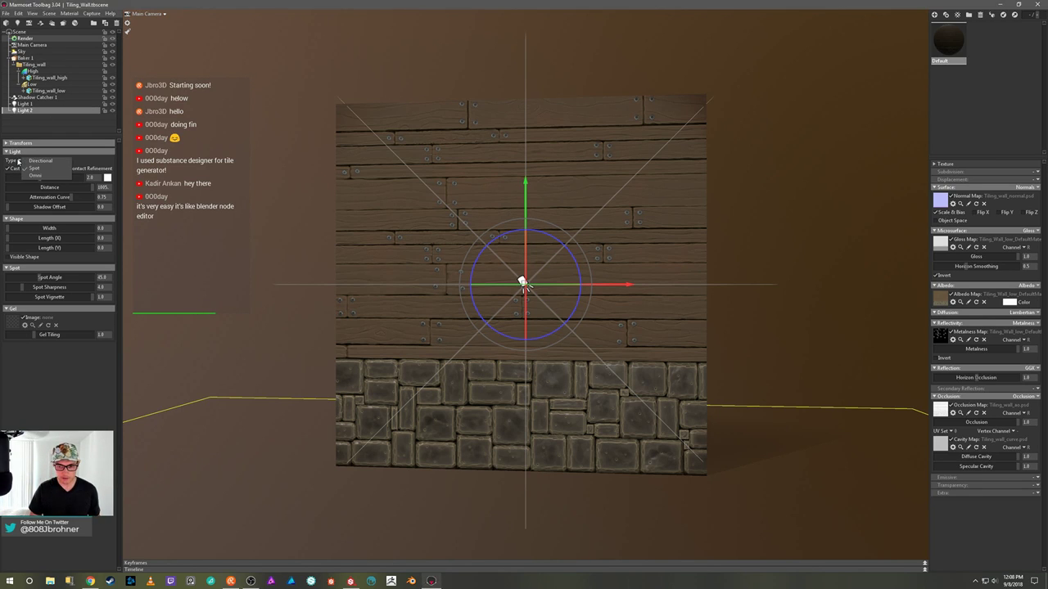
click(37, 177)
scroll(469, 256, down, 1)
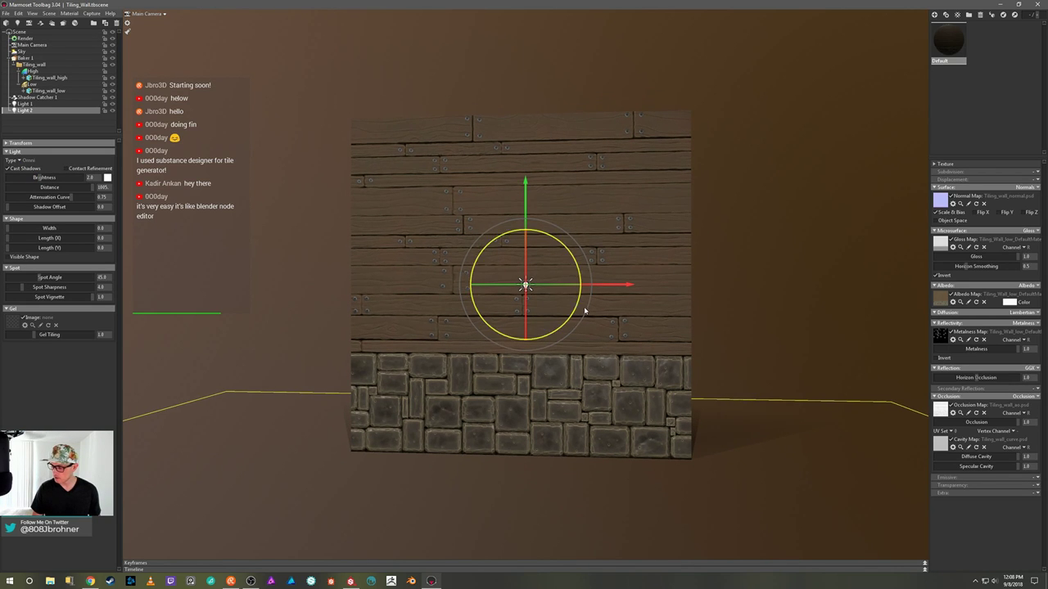
drag(629, 285, 784, 272)
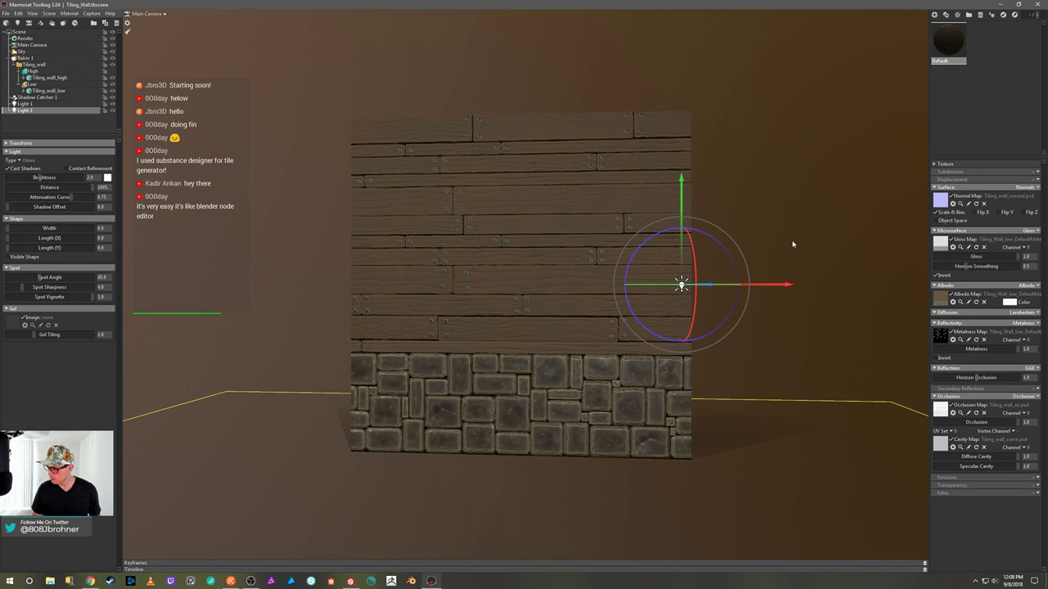
scroll(811, 234, down, 2)
drag(811, 234, 419, 353)
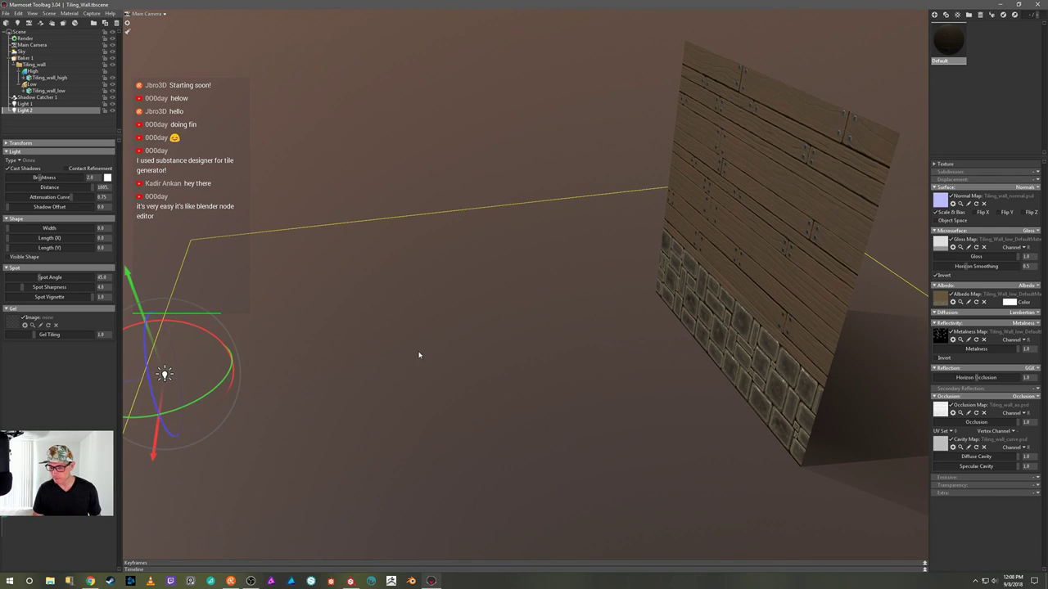
drag(137, 383, 723, 516)
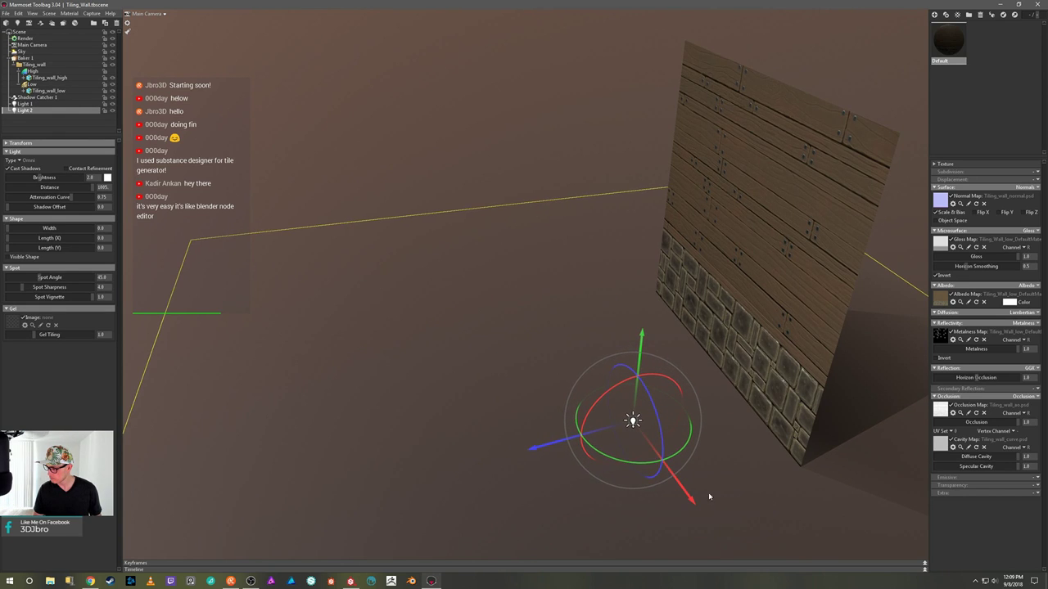
drag(539, 451, 458, 381)
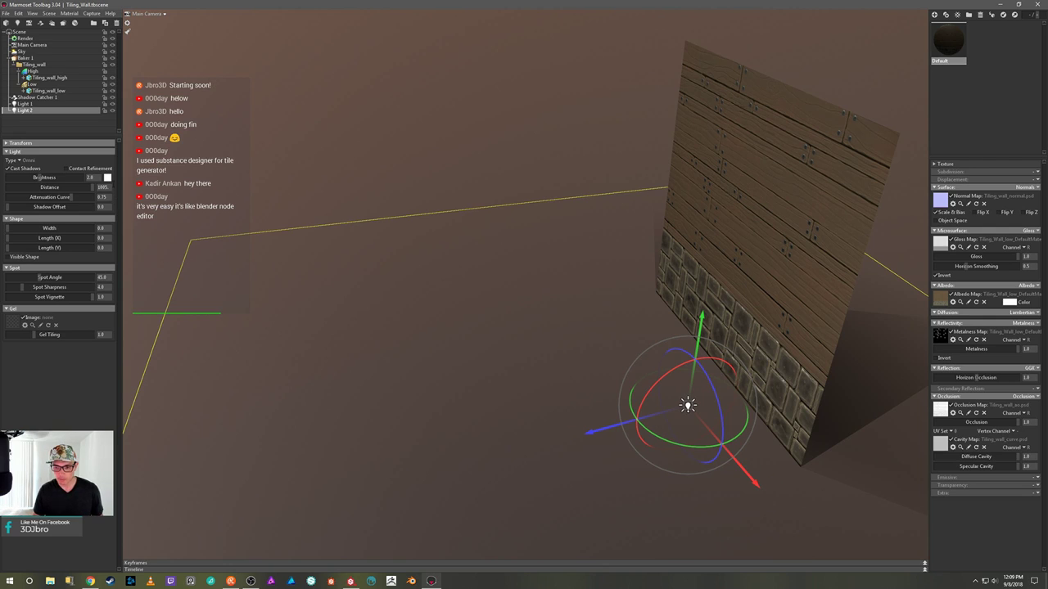
Step: Give the omni light a pale cyan colour and adjust its brightness
click(107, 178)
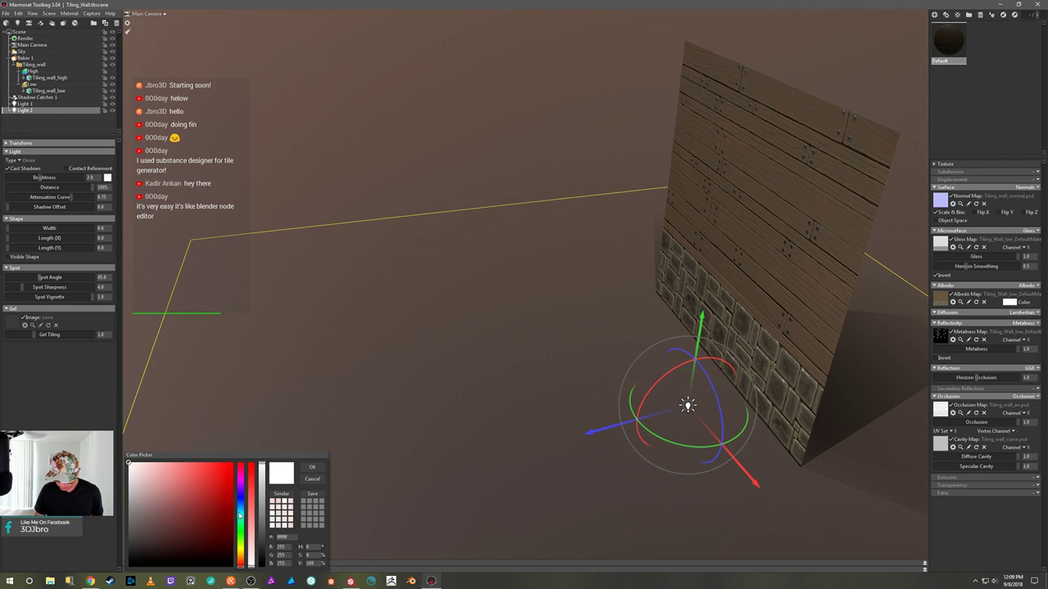
click(241, 515)
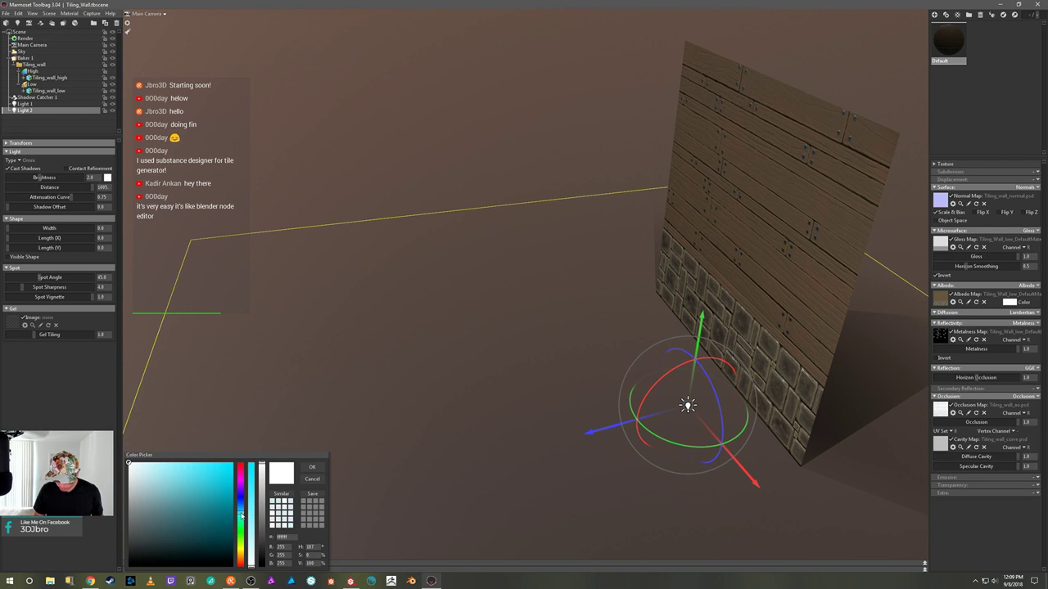
click(151, 464)
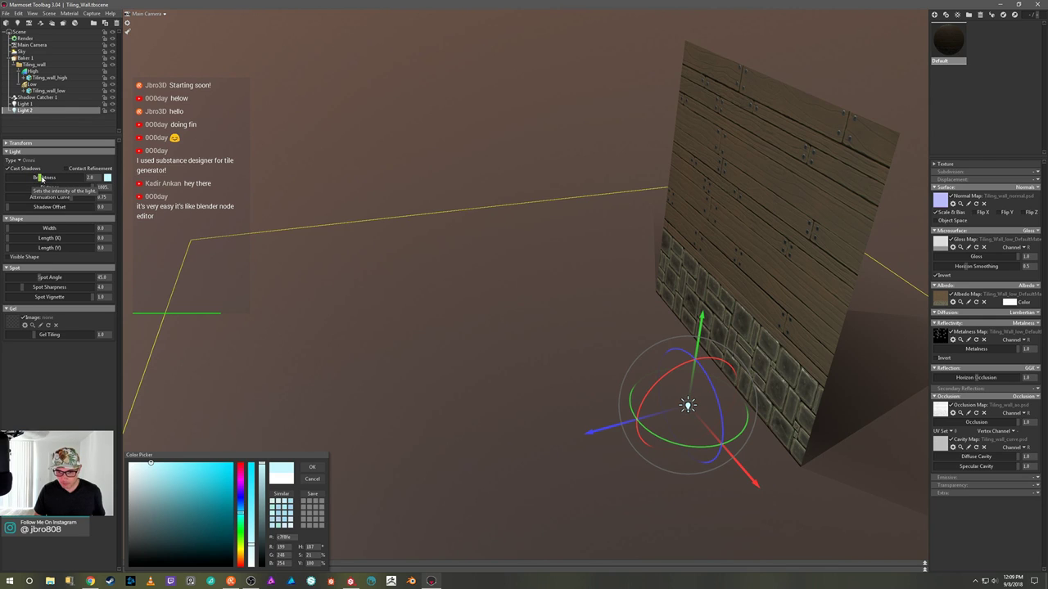
drag(39, 178, 45, 176)
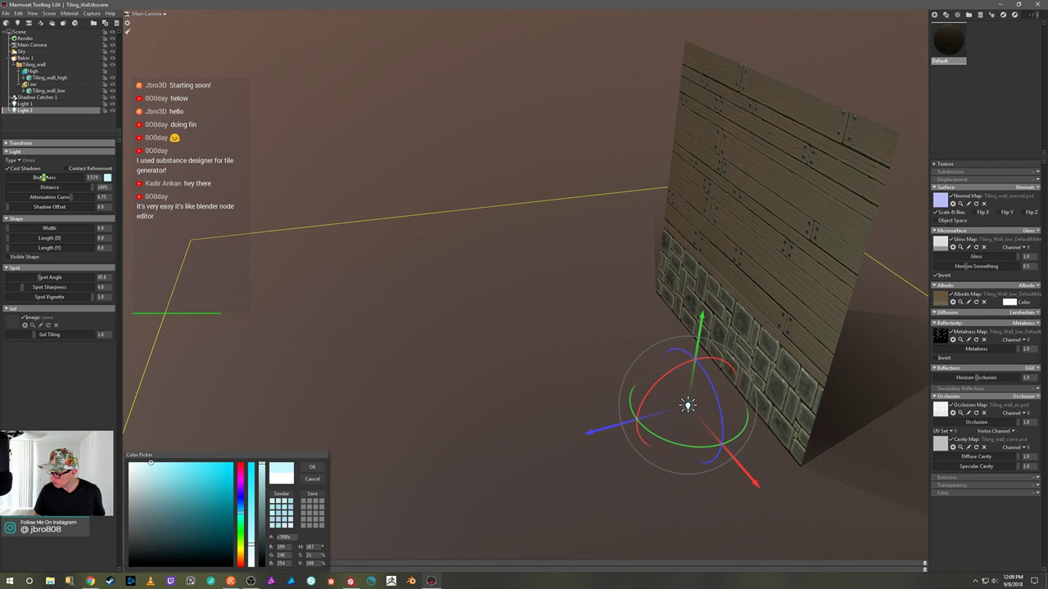
click(312, 479)
Step: Raise the cyan light to the wall's mid-height and slide it along the wall
drag(701, 319, 700, 131)
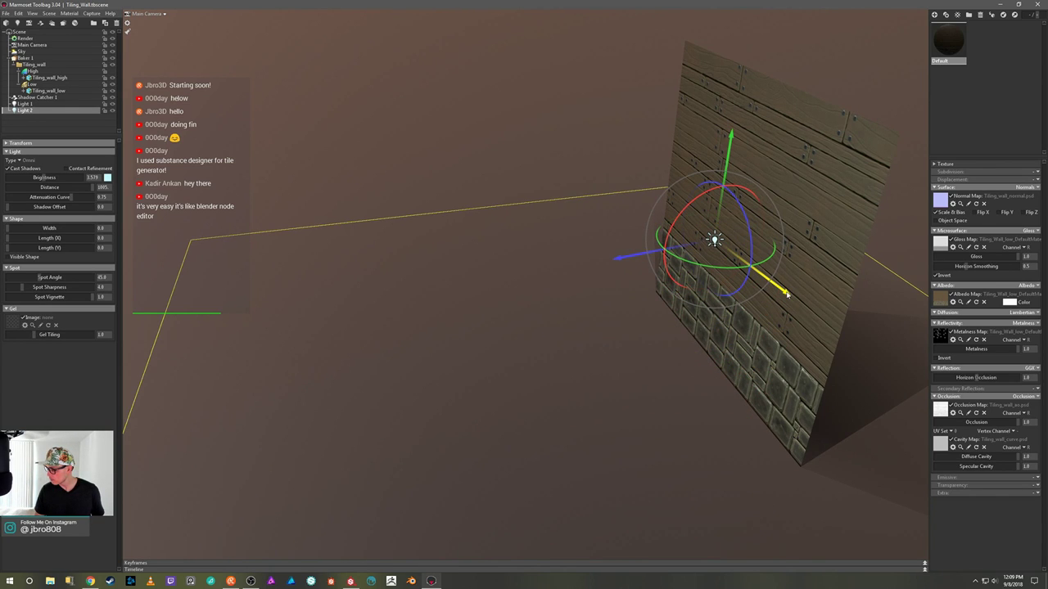
drag(786, 294, 836, 334)
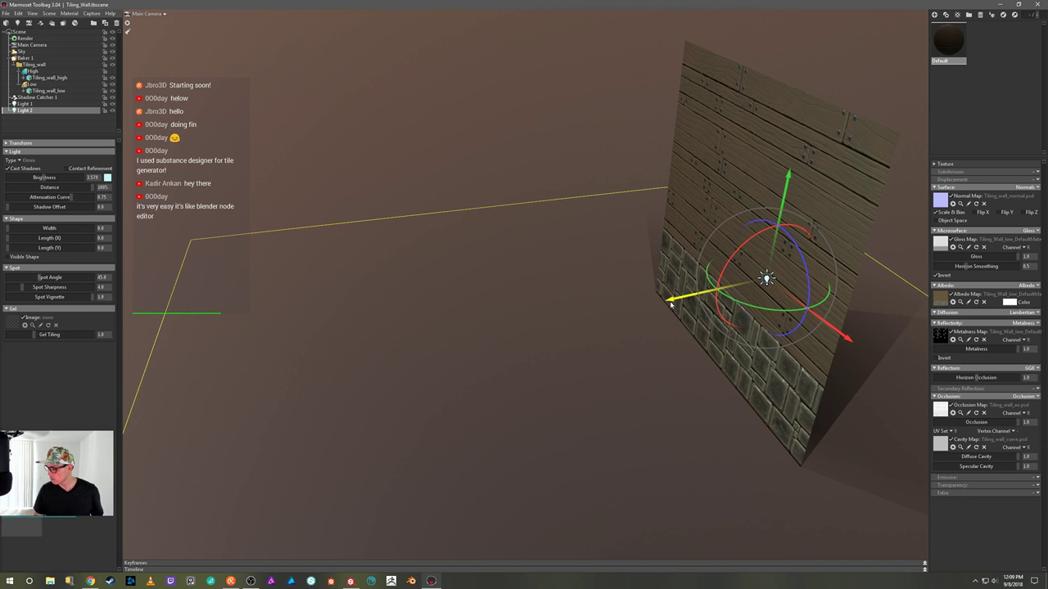
drag(672, 305, 627, 316)
drag(549, 384, 583, 354)
scroll(346, 281, down, 5)
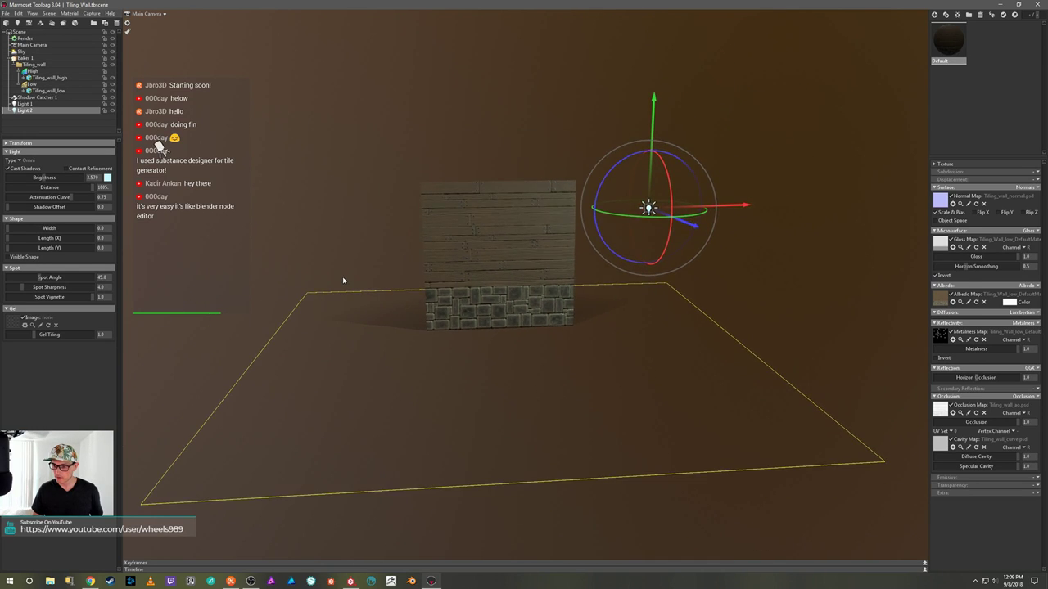
Step: Tint the spot light Light 1 pale yellow
click(266, 188)
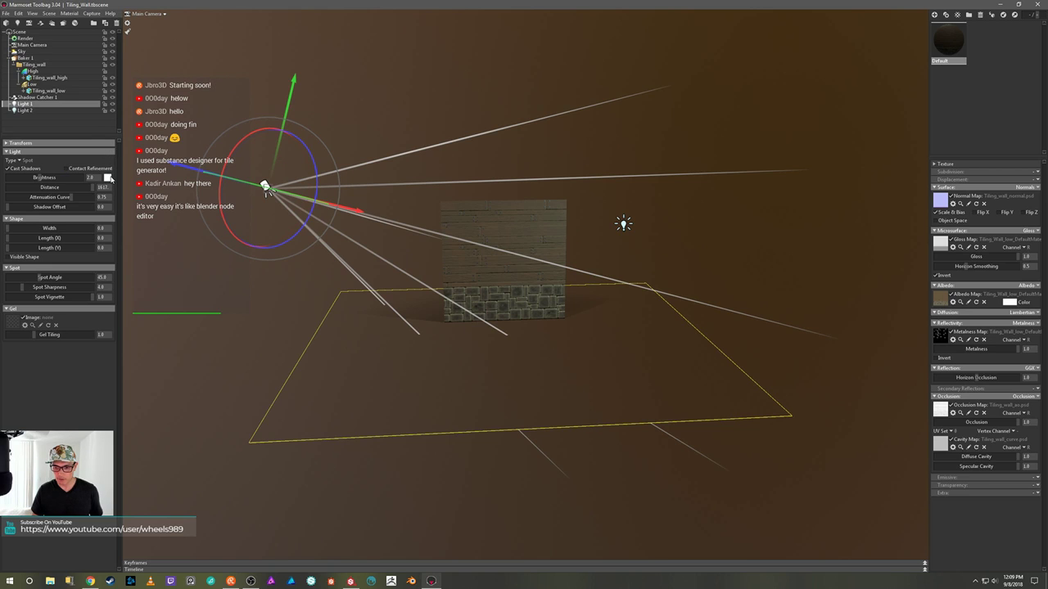
click(108, 178)
click(242, 554)
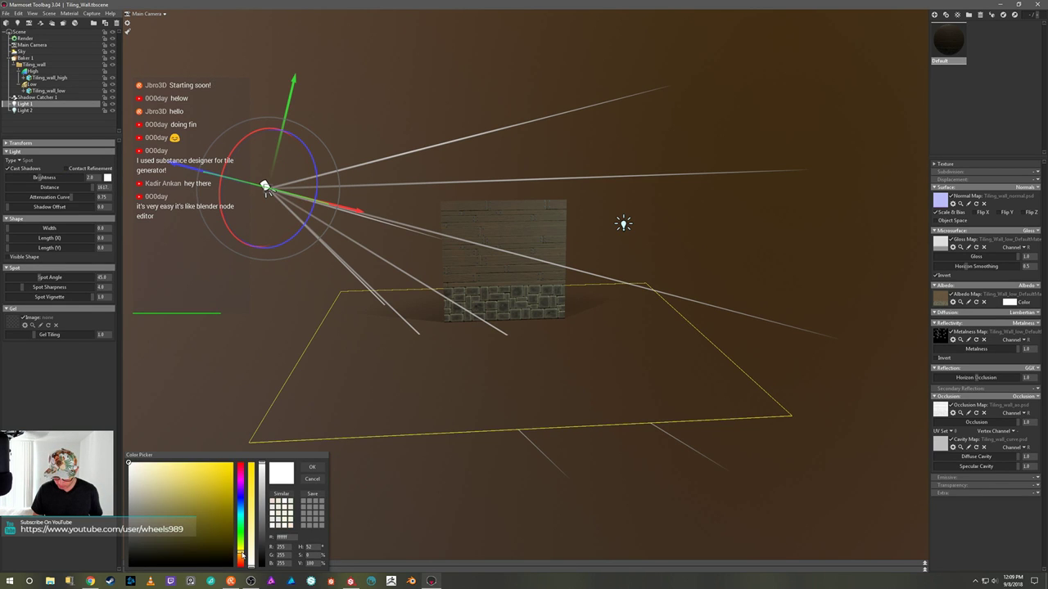
click(152, 465)
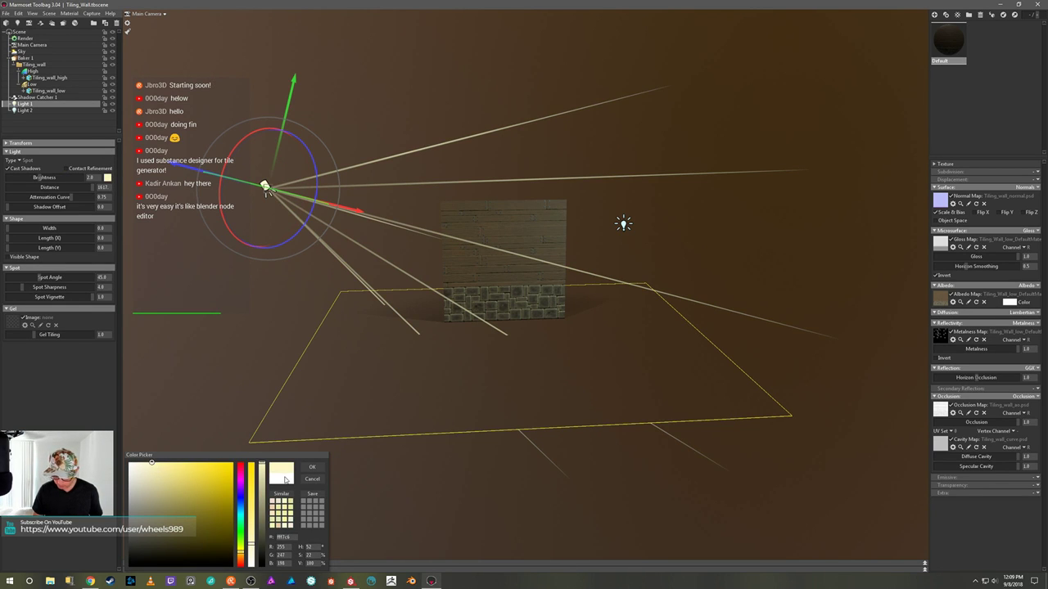
click(312, 467)
scroll(614, 300, up, 5)
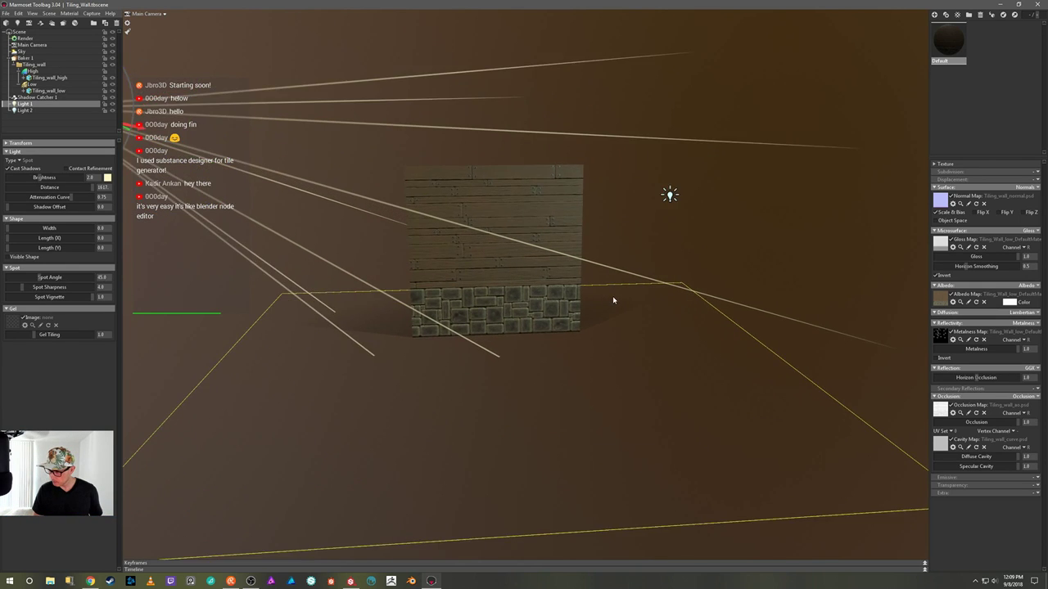
click(666, 222)
Step: Turn on Use Cascades shadows in the render settings
scroll(652, 236, up, 4)
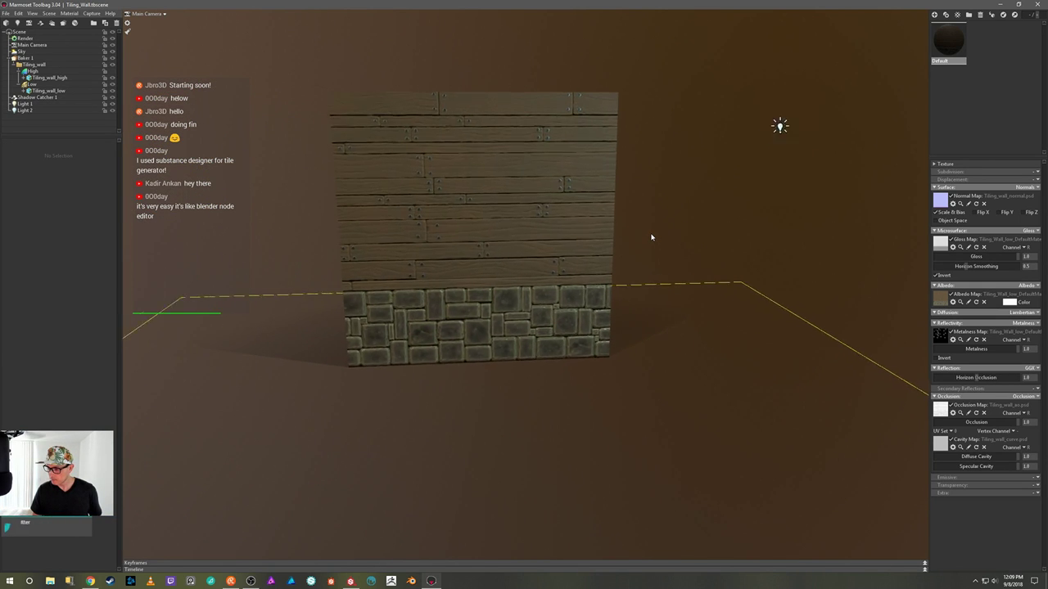
scroll(690, 237, up, 2)
drag(690, 237, 681, 221)
scroll(681, 224, up, 1)
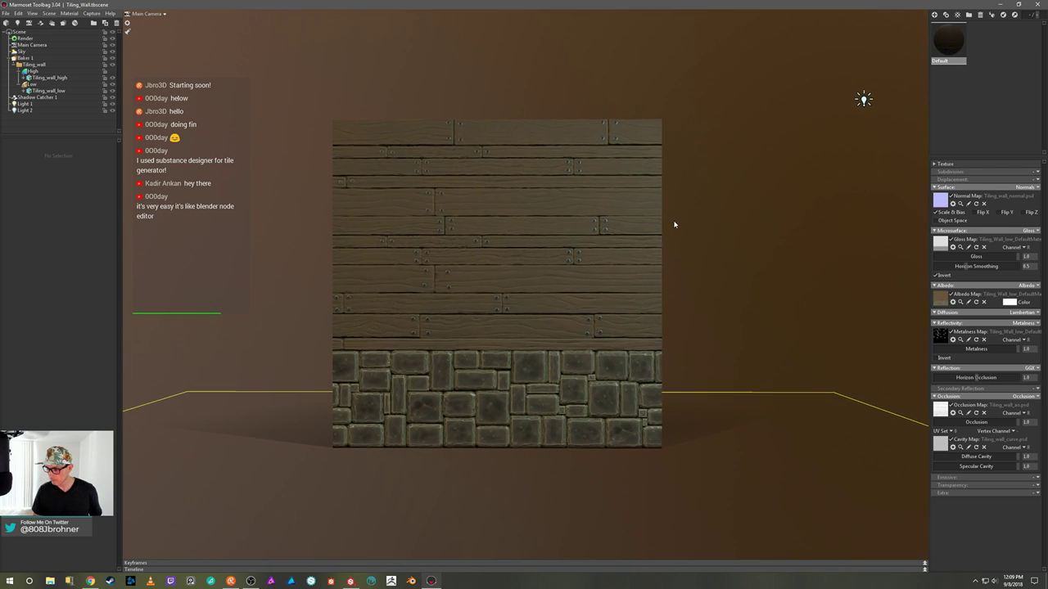
scroll(726, 244, up, 1)
scroll(720, 246, up, 1)
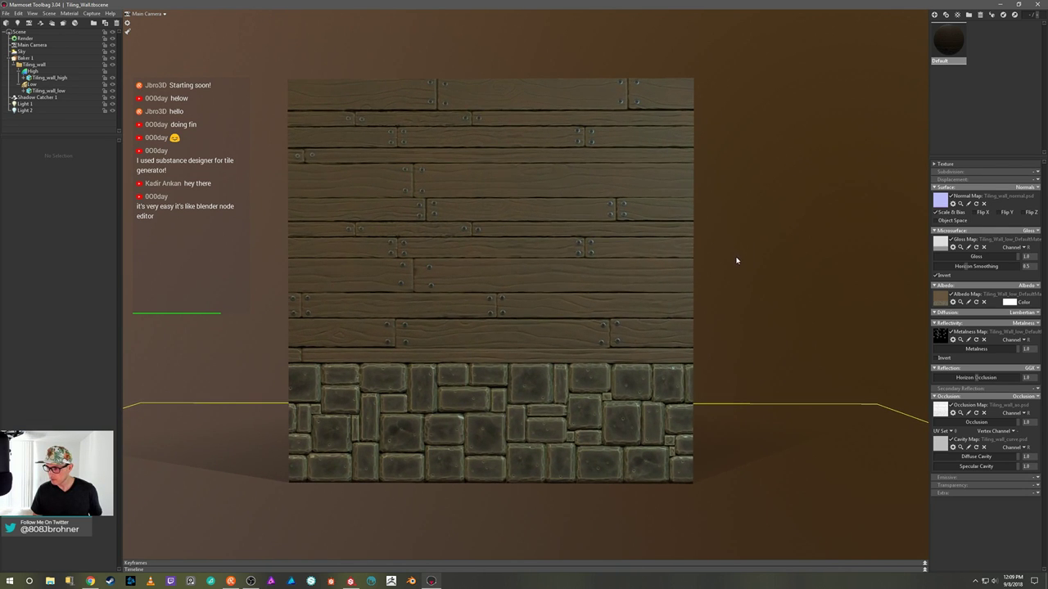
scroll(736, 261, up, 1)
drag(781, 273, 783, 299)
scroll(799, 254, up, 2)
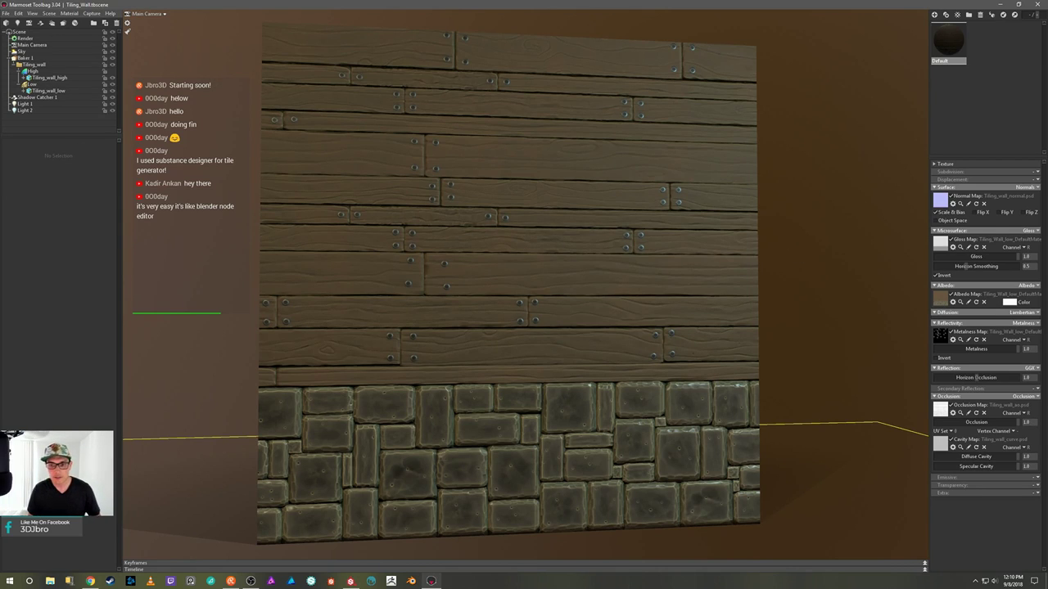
click(40, 37)
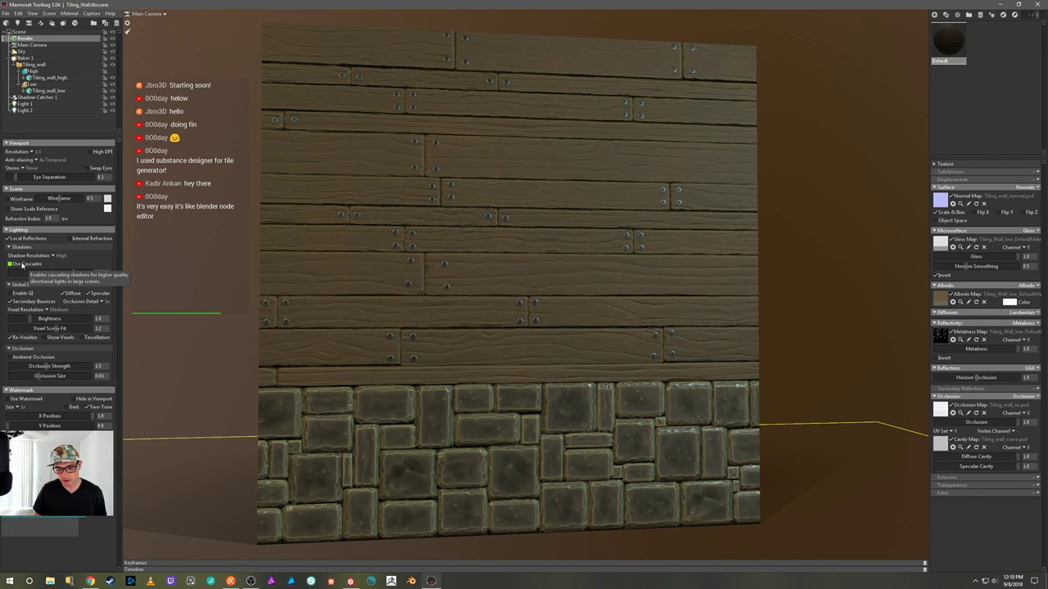
click(21, 265)
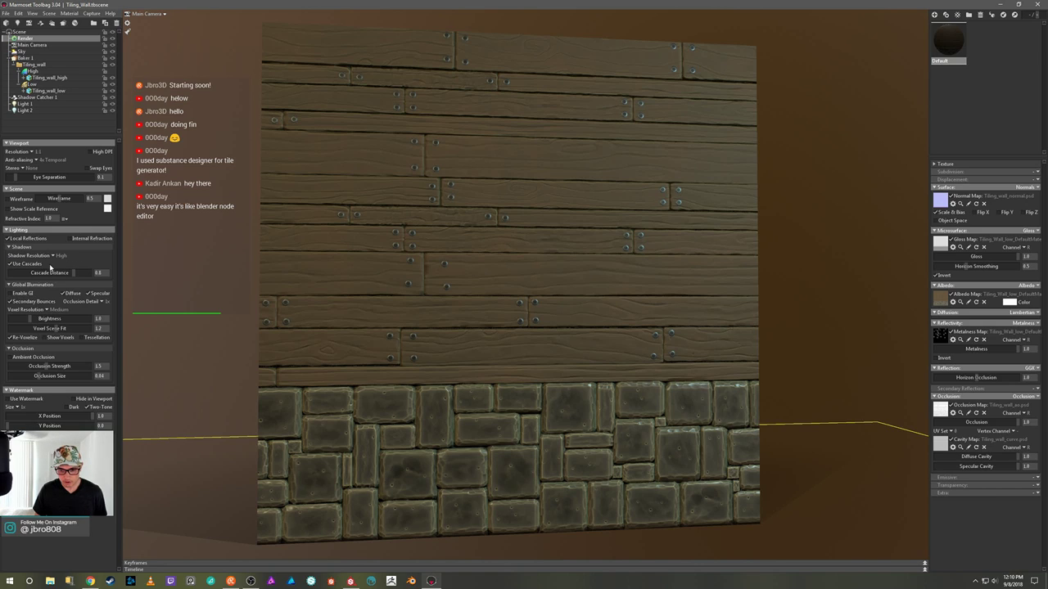
Step: Check Enable GI, set Occlusion Detail to 4x, and tick Ambient Occlusion
click(11, 293)
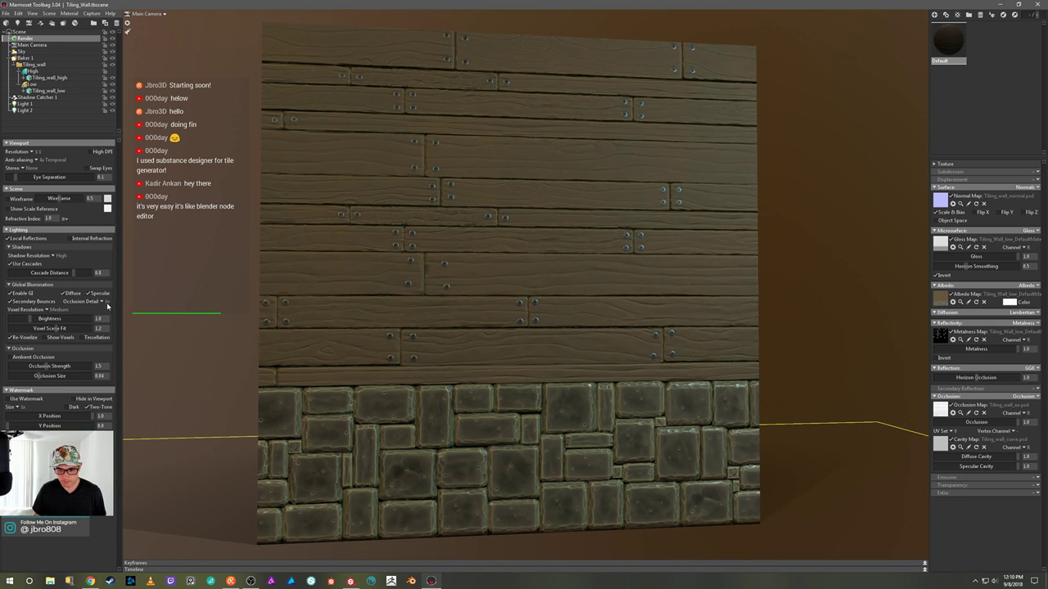
click(103, 302)
click(113, 317)
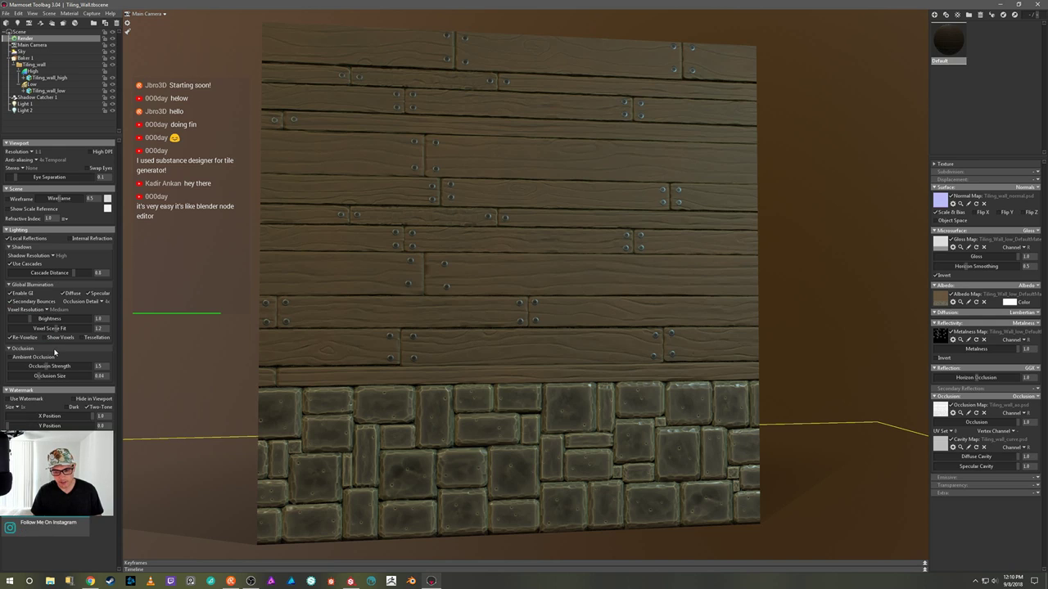
click(9, 358)
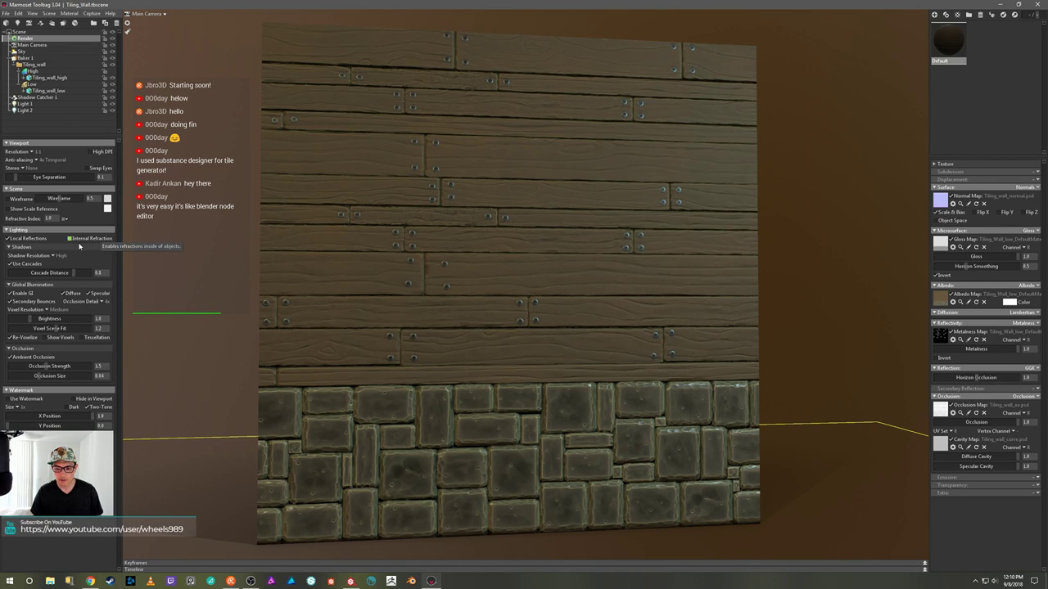
click(91, 14)
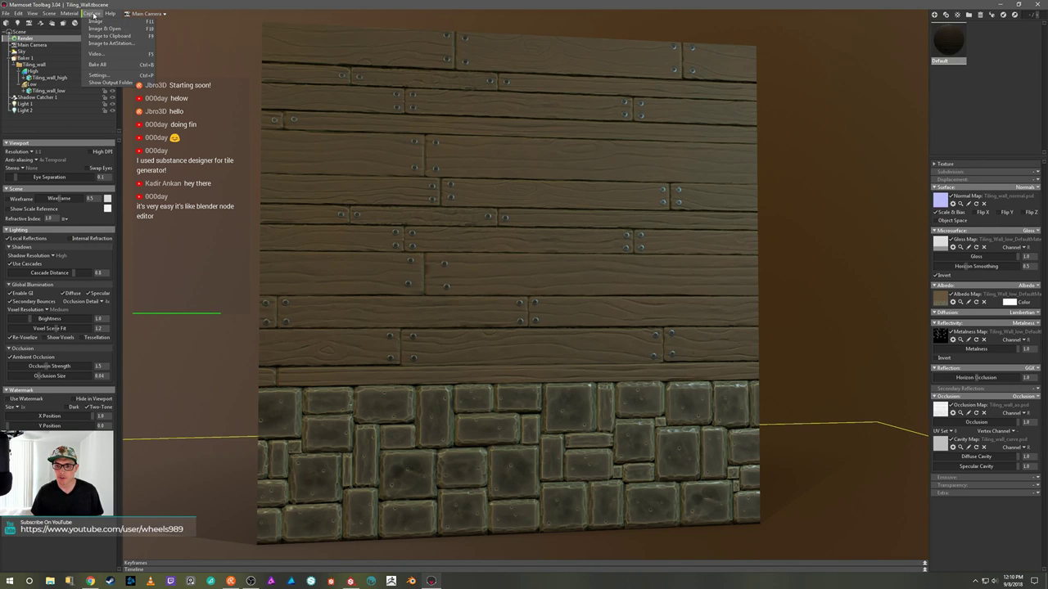
Step: Browse the capture output folder to Stylized Wall > Renders, then close Explorer
click(113, 84)
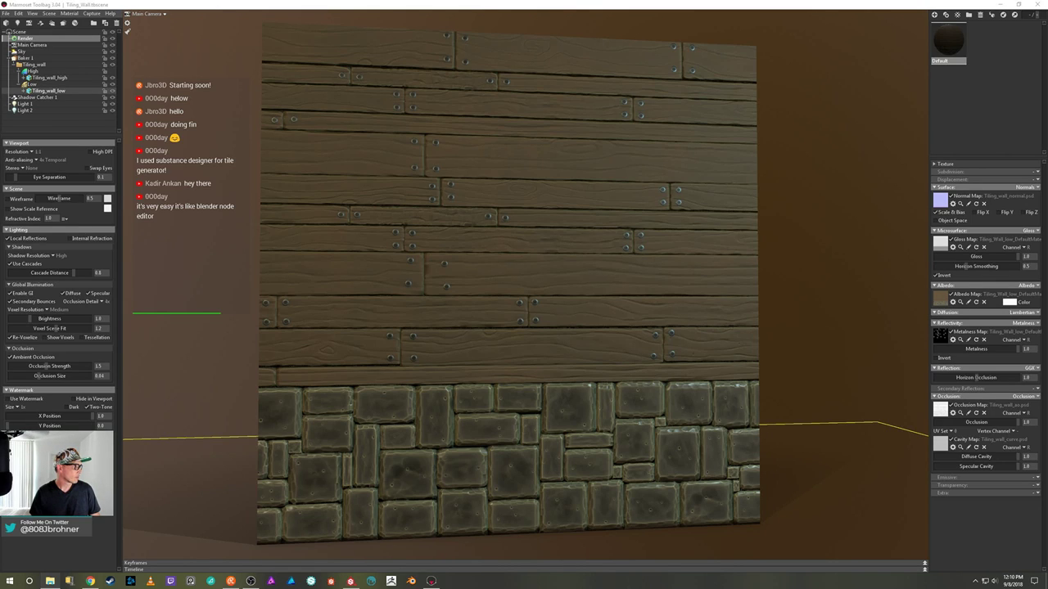
click(50, 581)
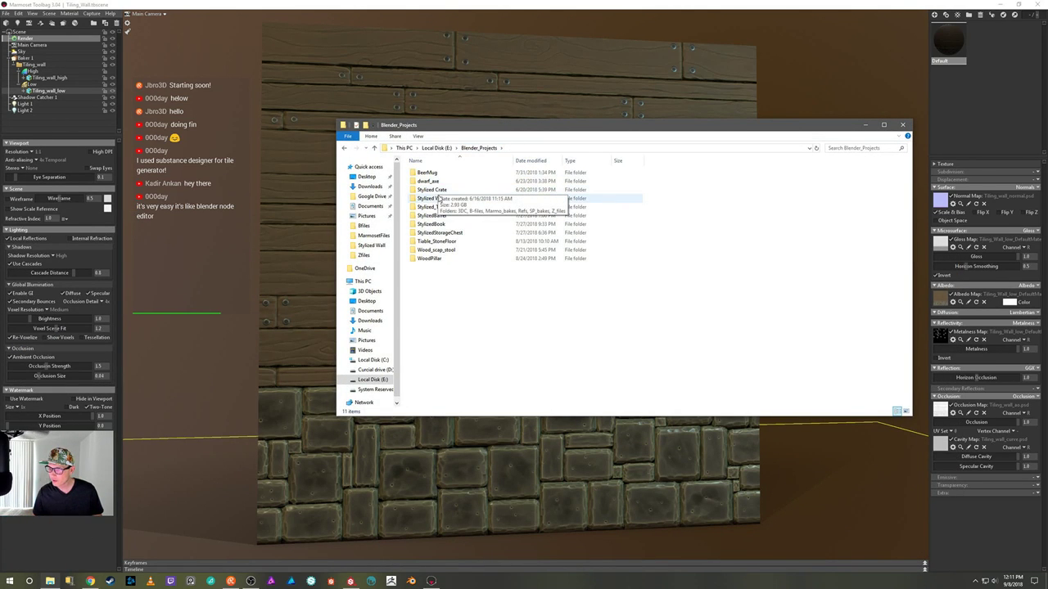
double_click(440, 199)
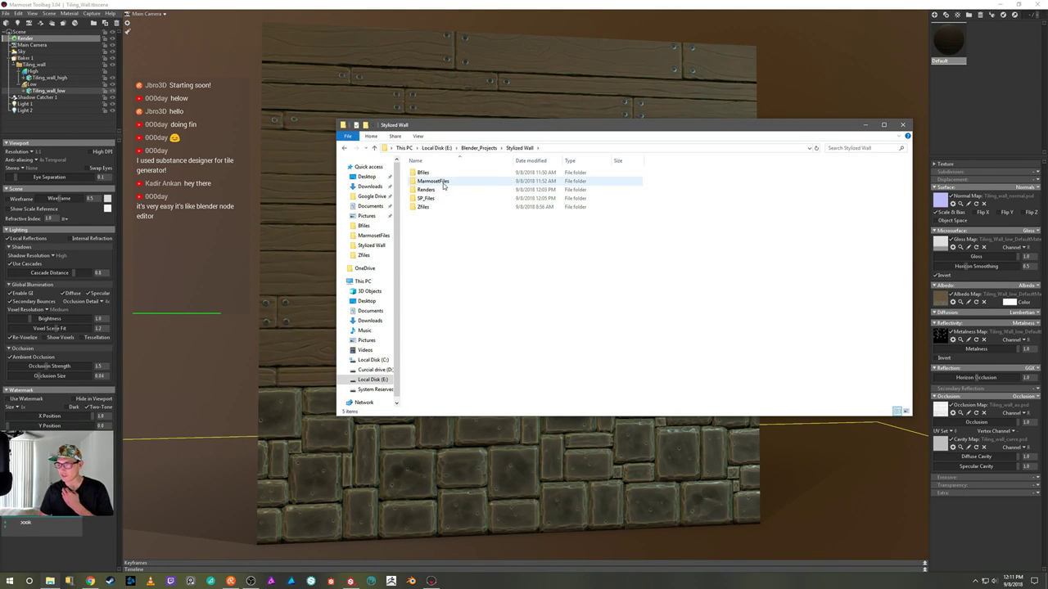
double_click(442, 181)
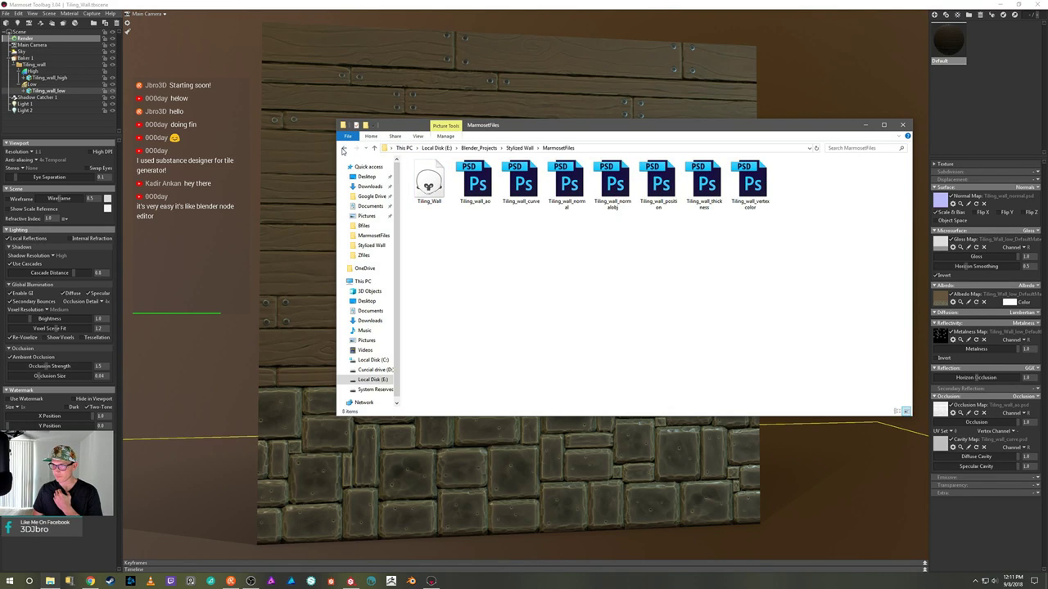
click(343, 148)
click(424, 191)
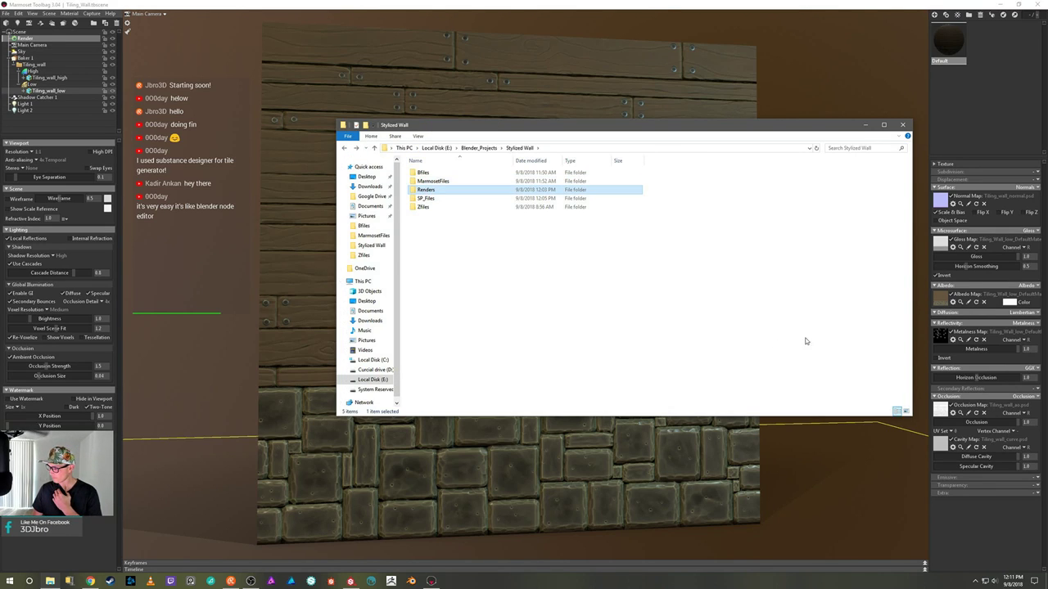
drag(660, 415, 669, 471)
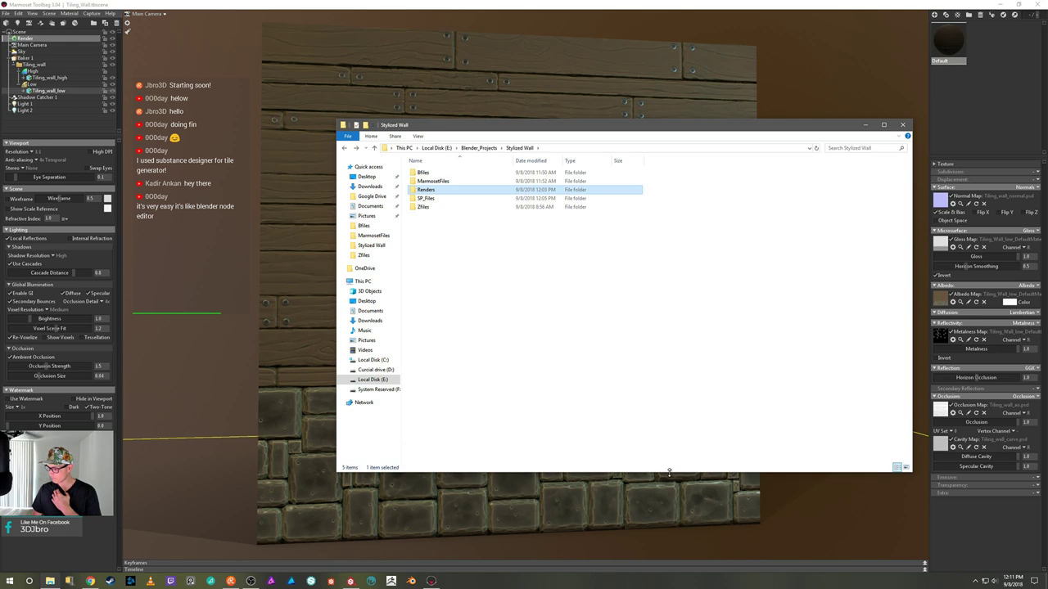
double_click(480, 189)
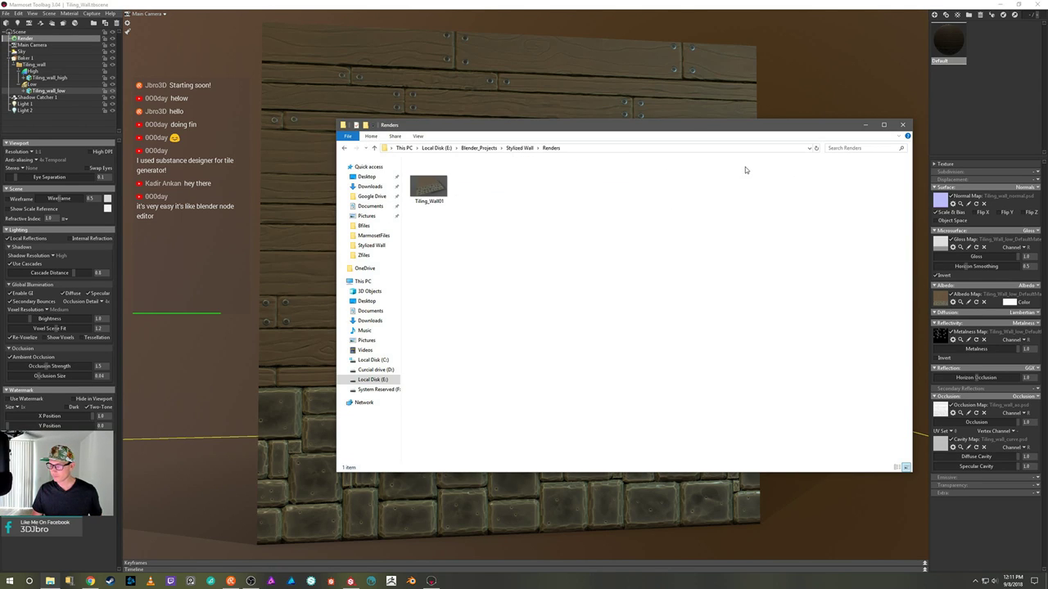
click(903, 126)
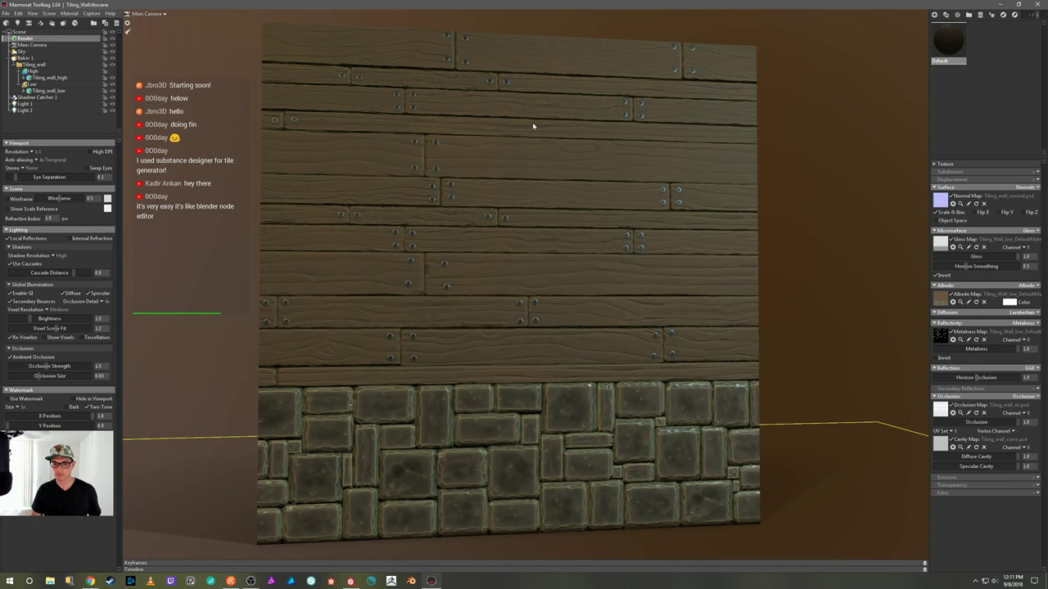
Step: Confirm the capture settings of 1920×1080 PNG
click(91, 14)
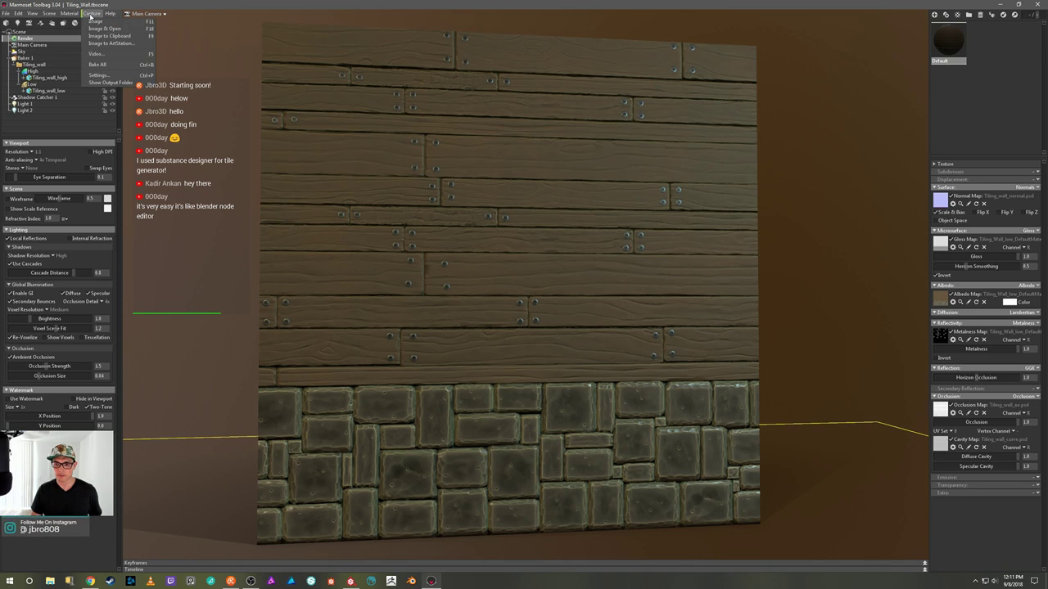
click(108, 75)
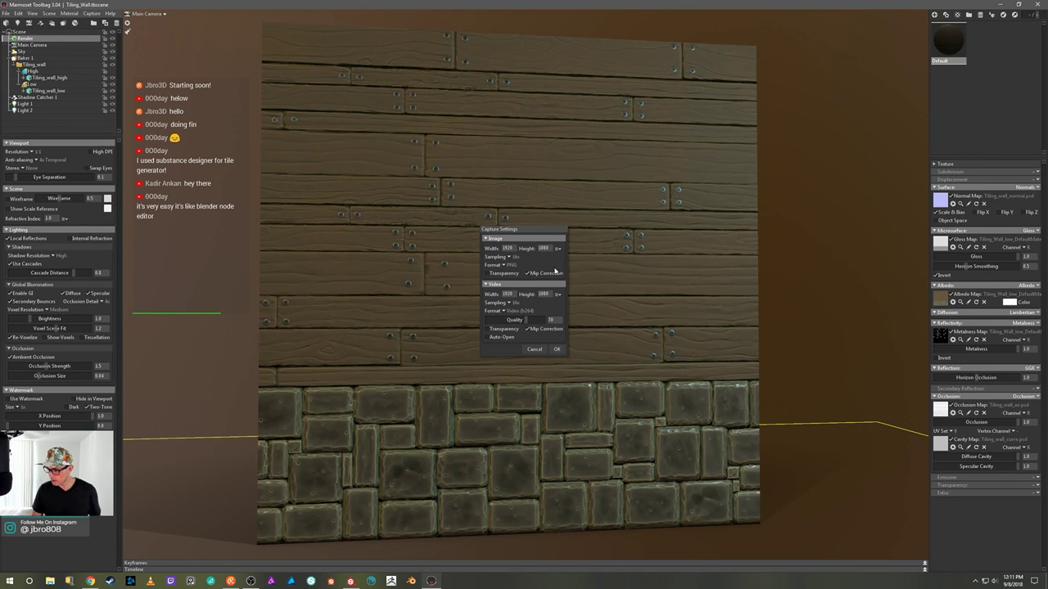
click(556, 350)
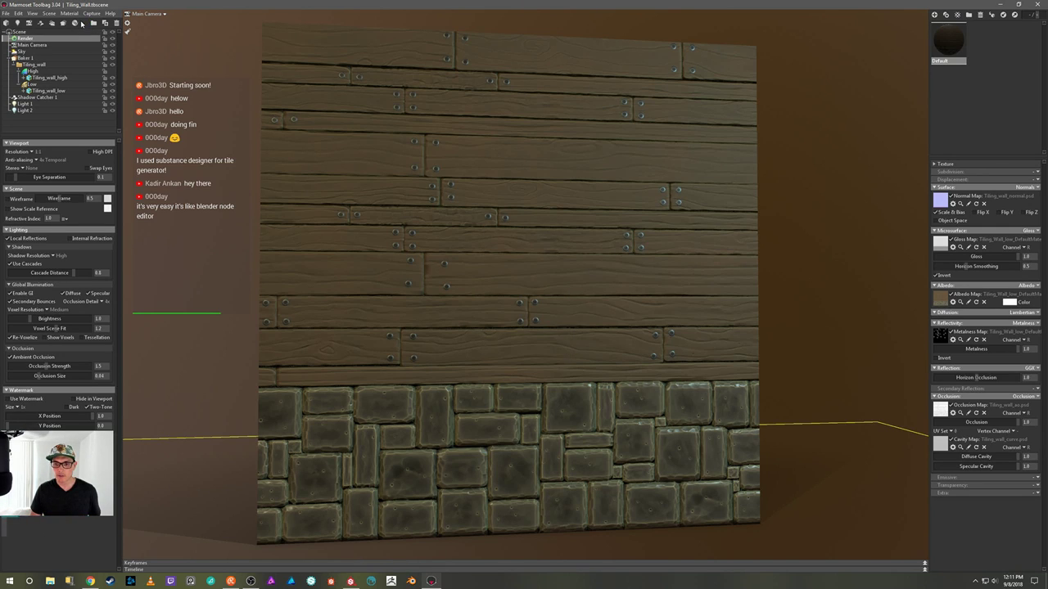
click(90, 15)
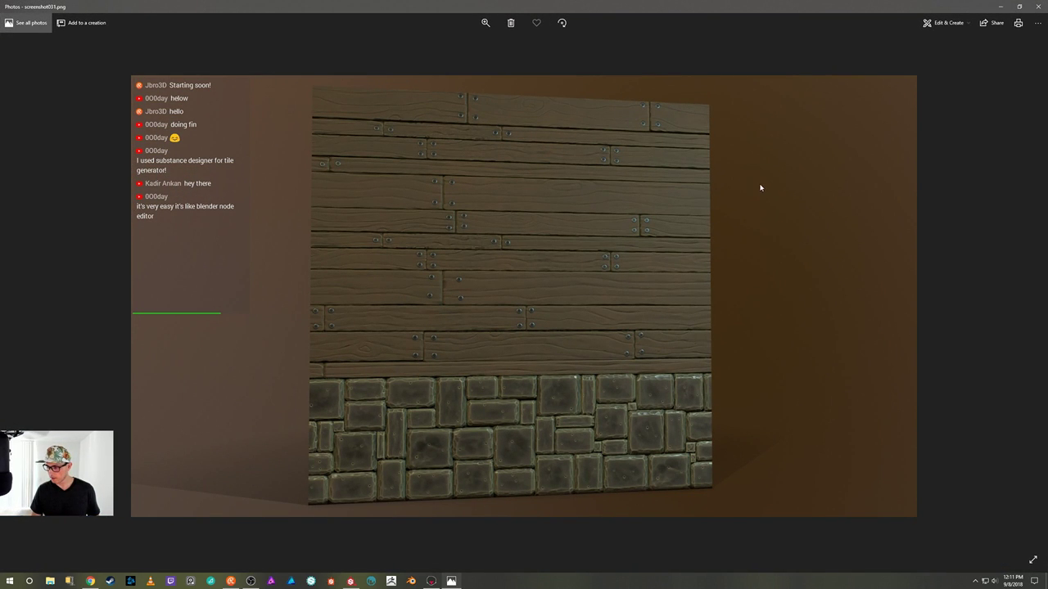
Step: Zoom in on screenshot001.png in Photos, then close the viewer
click(485, 23)
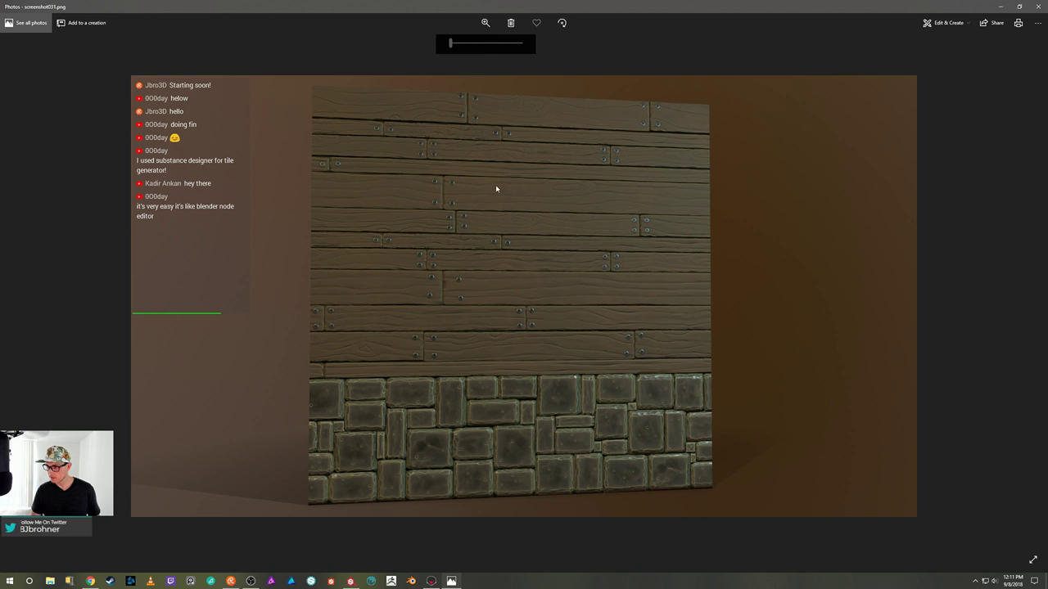
drag(450, 45, 458, 48)
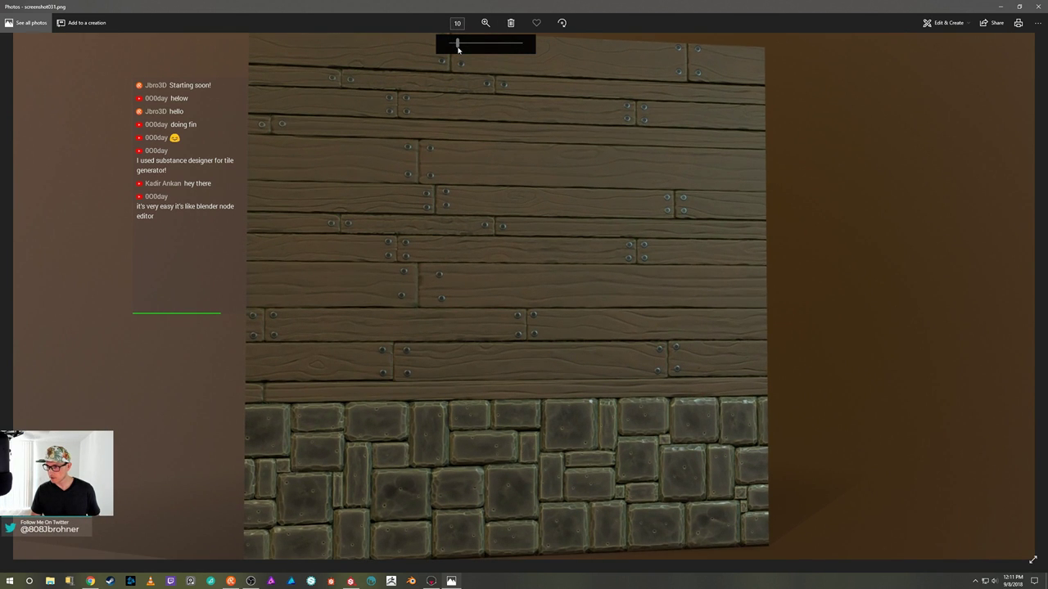
click(1025, 11)
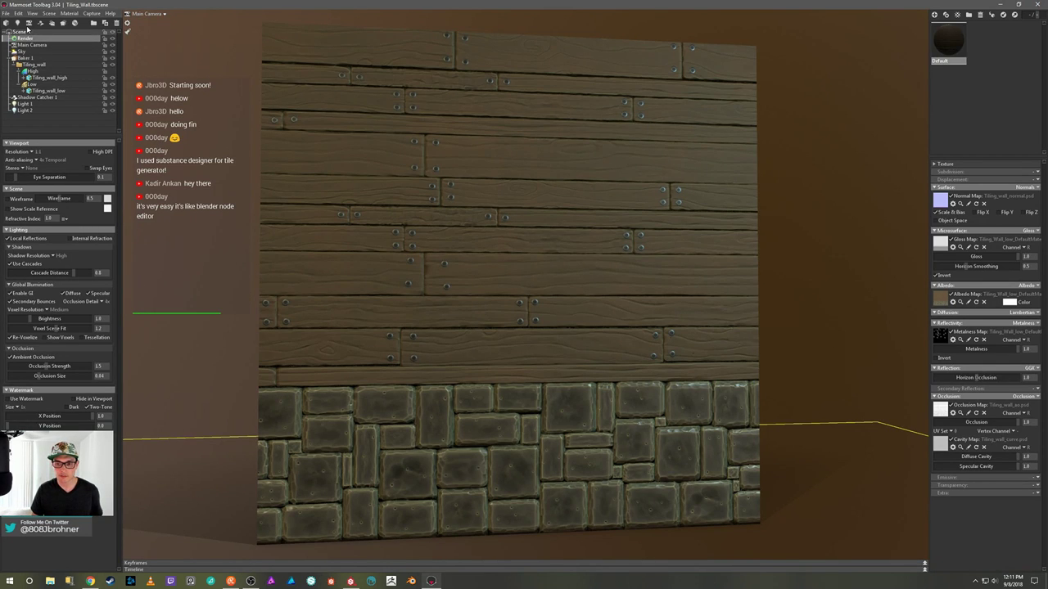
Step: Point spot light Light 1 straight down and raise it high above the wall
scroll(773, 149, down, 5)
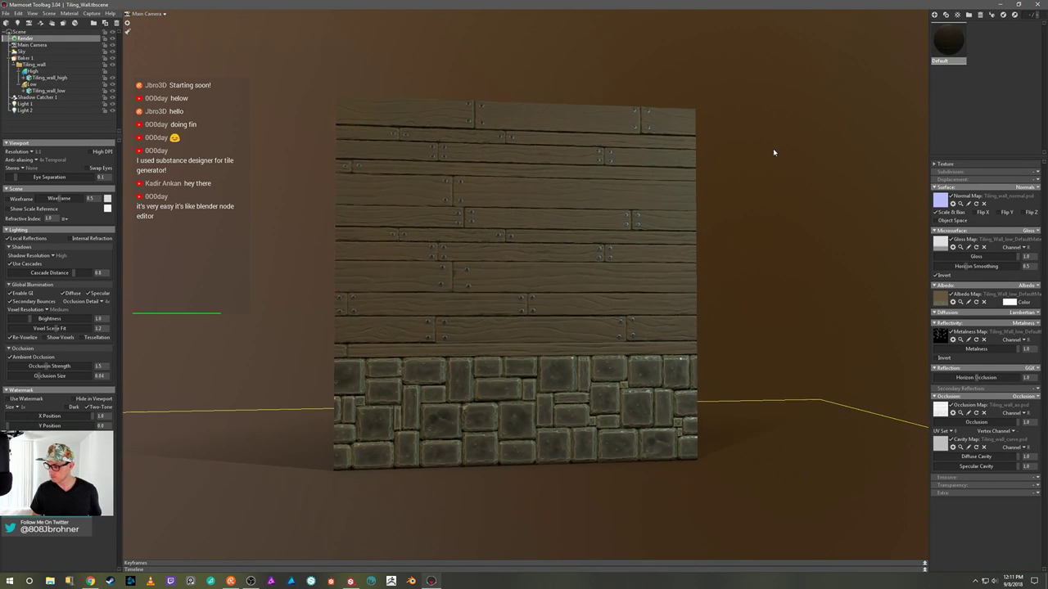
scroll(750, 165, down, 6)
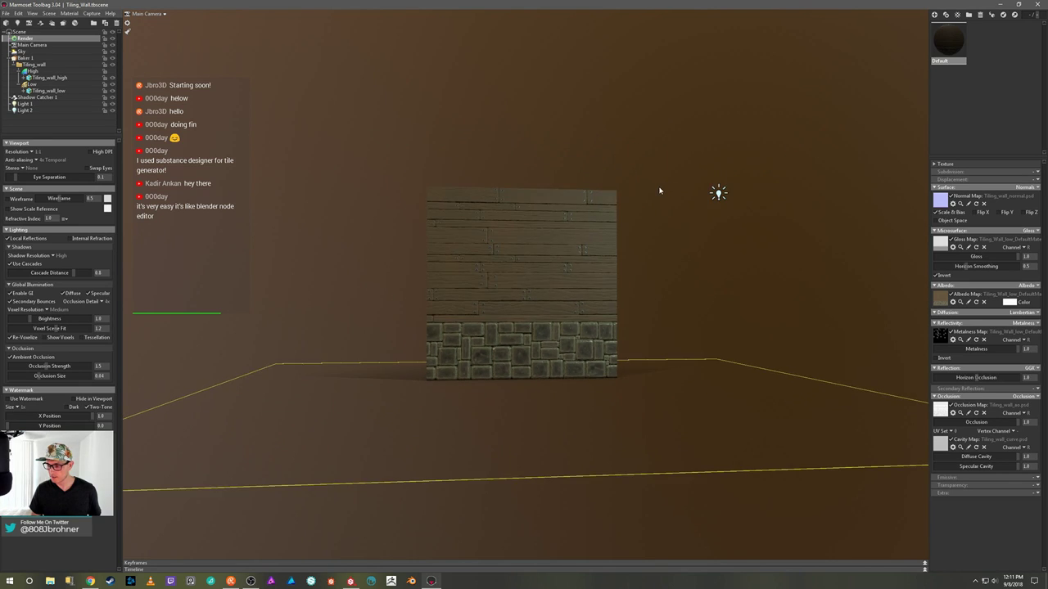
click(325, 129)
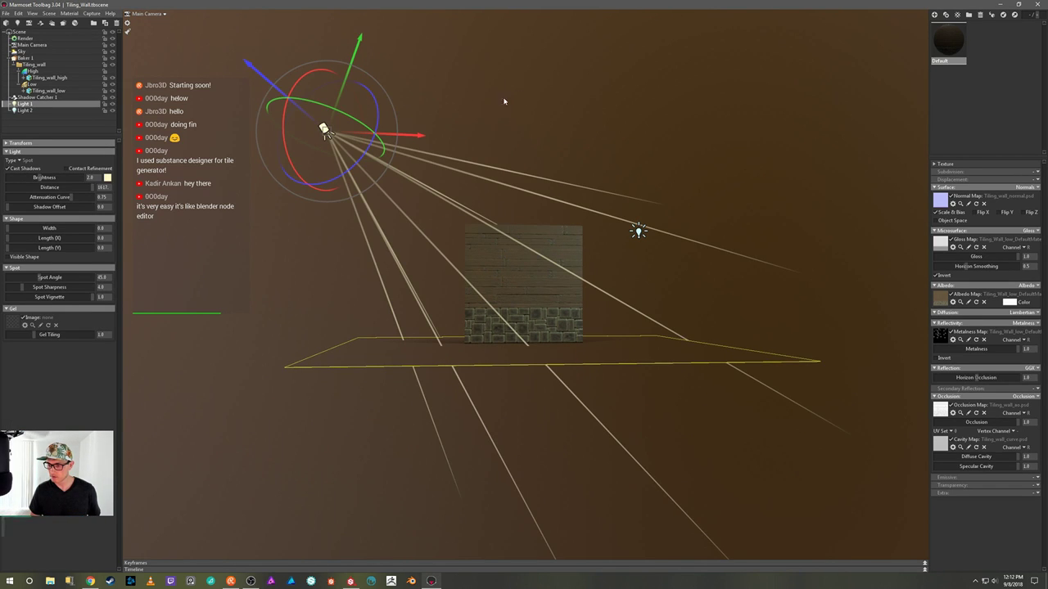
drag(597, 82, 526, 114)
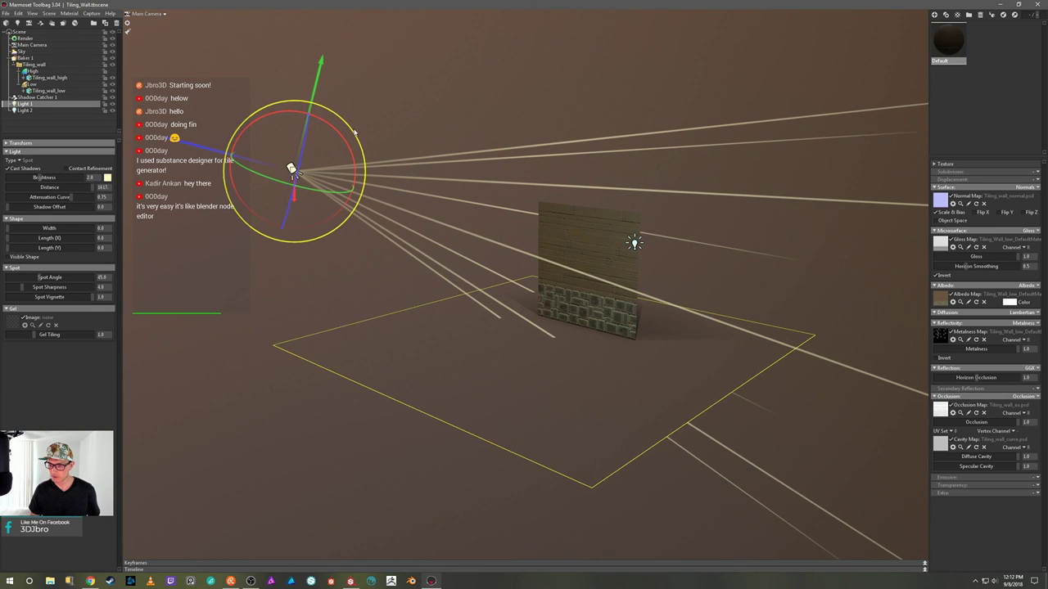
mouse_move(336, 135)
mouse_down()
mouse_move(339, 151)
mouse_move(337, 132)
mouse_up()
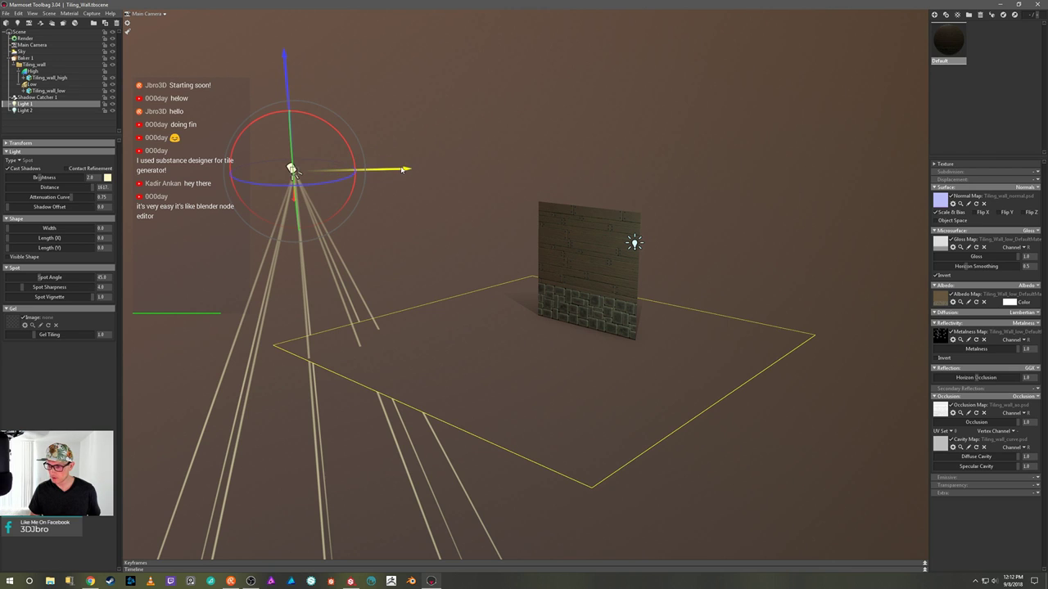
drag(402, 168, 657, 188)
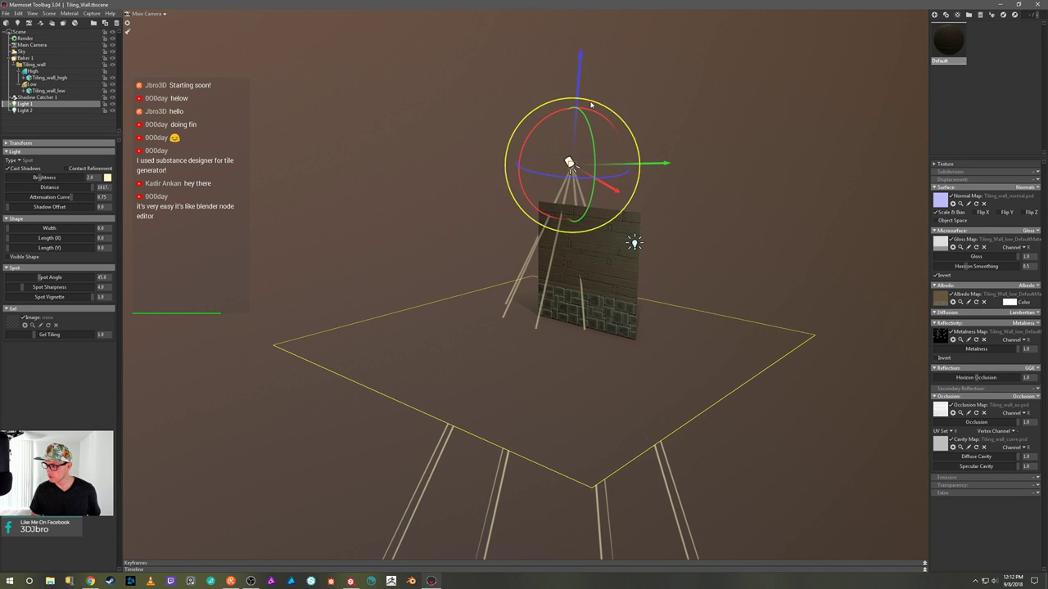
drag(583, 79, 584, 4)
scroll(713, 89, down, 3)
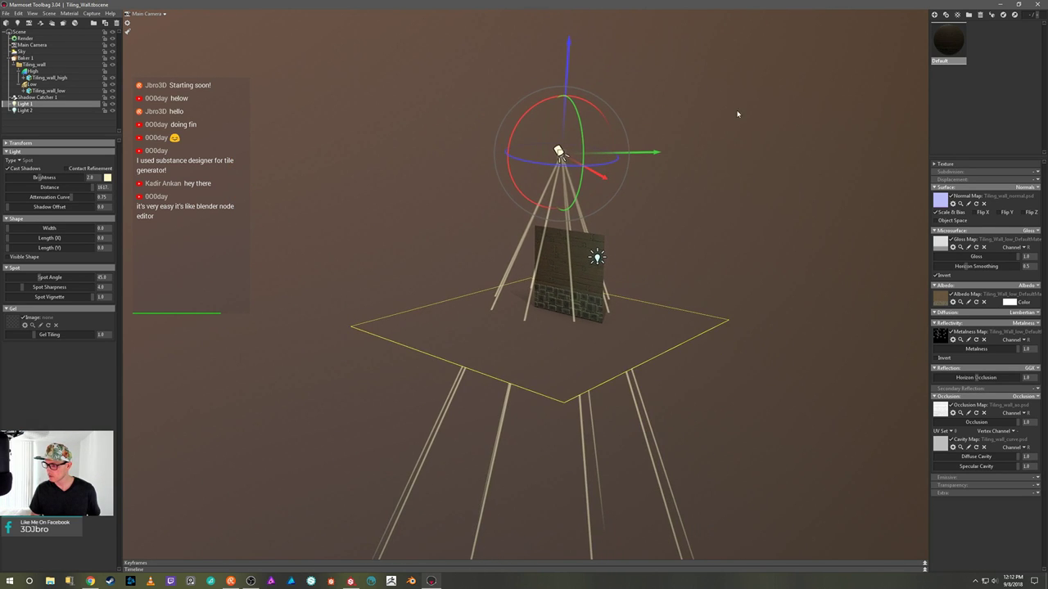
drag(706, 127, 648, 165)
drag(542, 72, 543, 10)
drag(680, 89, 615, 168)
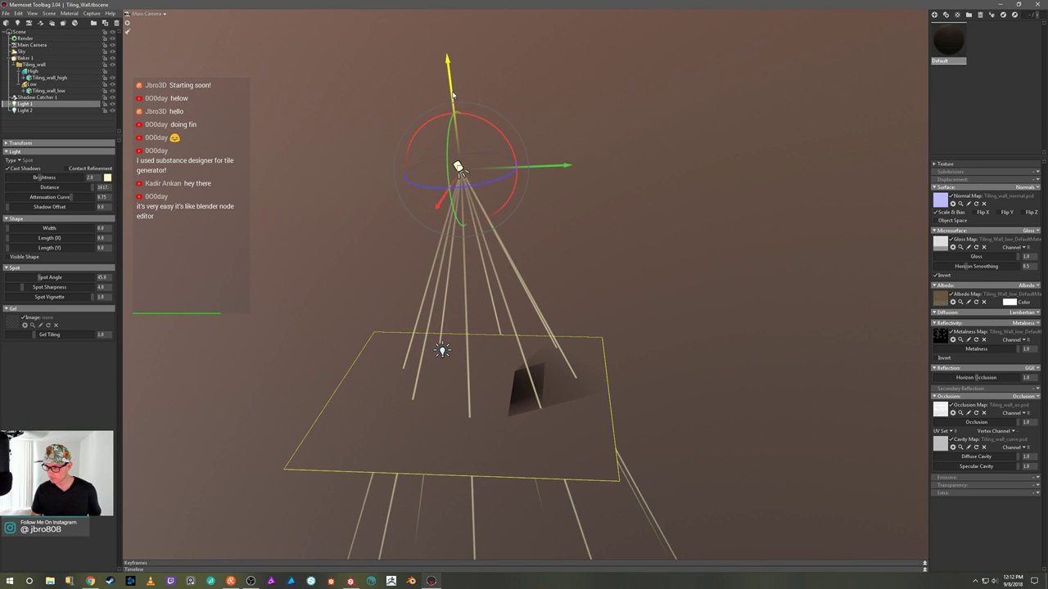
drag(455, 96, 450, 22)
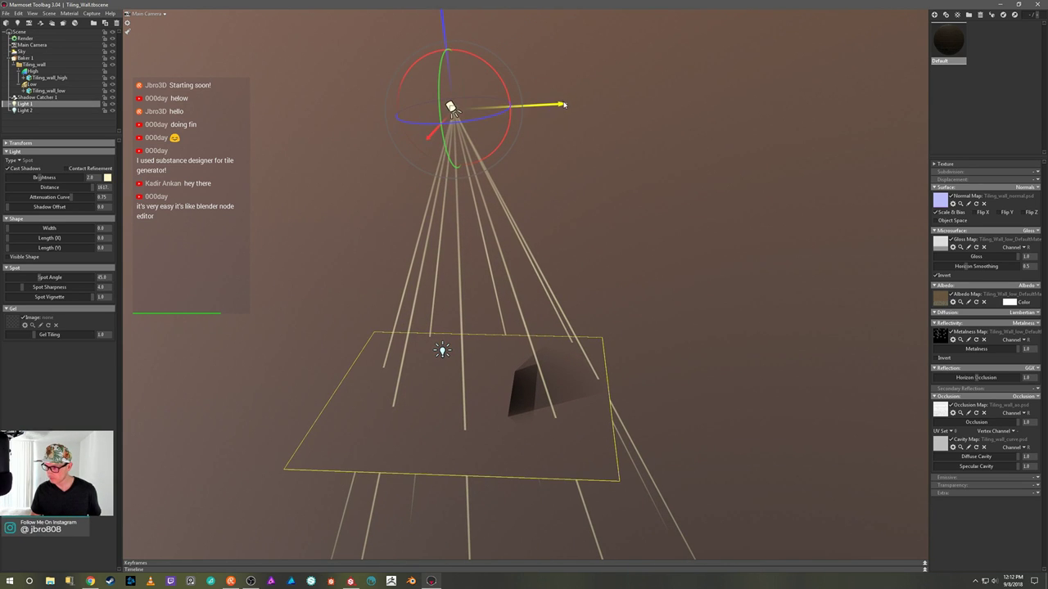
drag(565, 105, 499, 115)
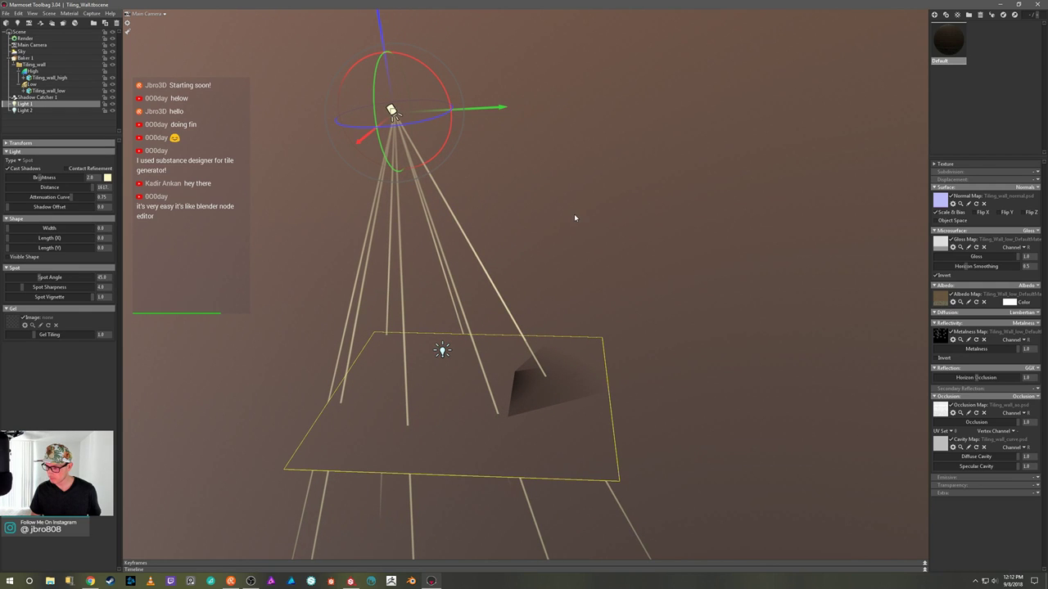
Step: Slide the spot light sideways over the wall and rotate it to re-aim its cone
click(528, 232)
drag(516, 225, 573, 218)
click(447, 117)
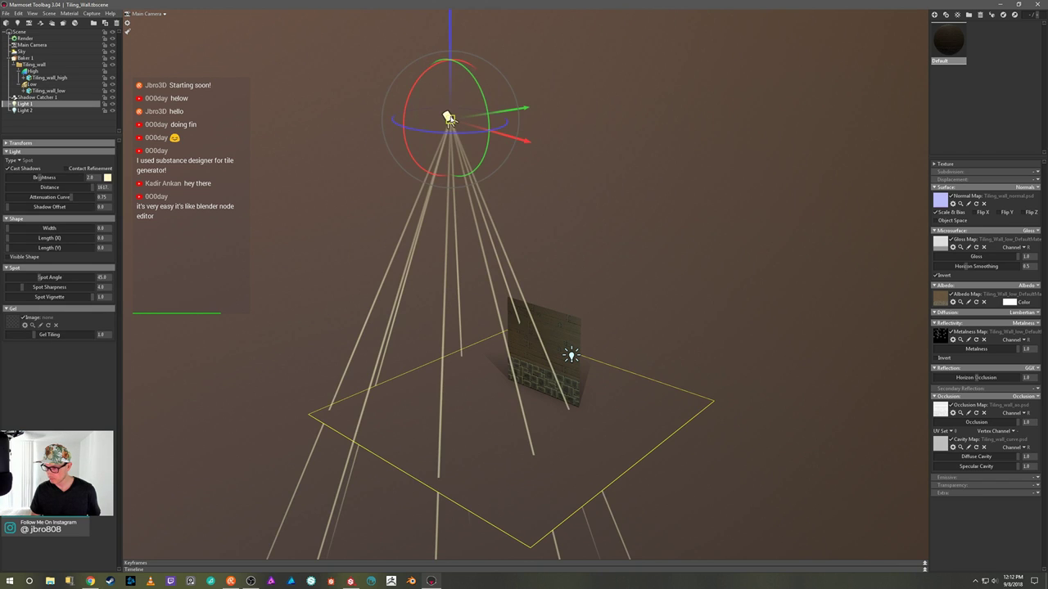
drag(596, 161, 638, 195)
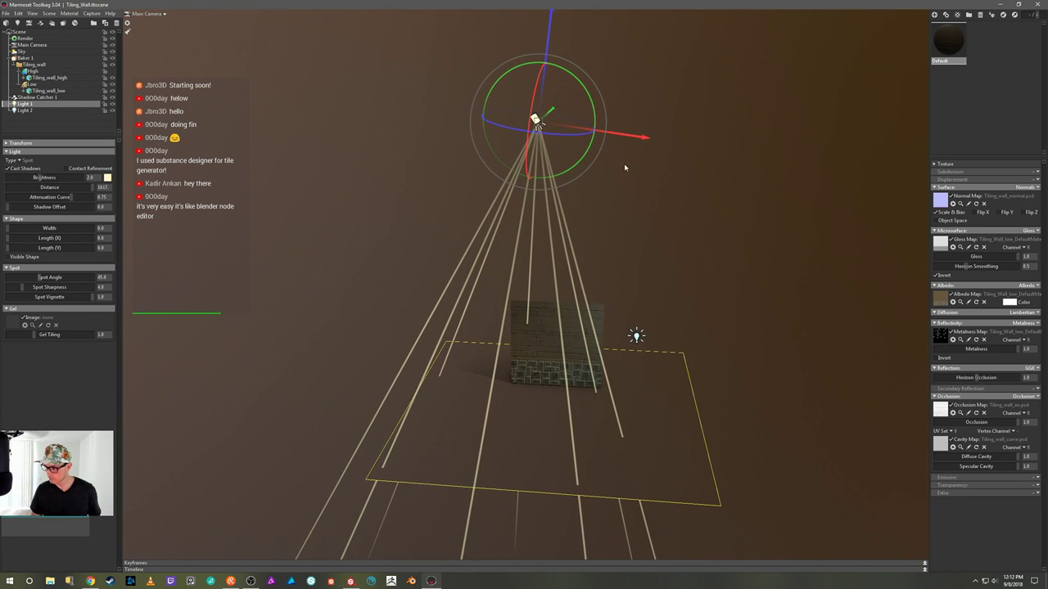
drag(642, 136, 631, 154)
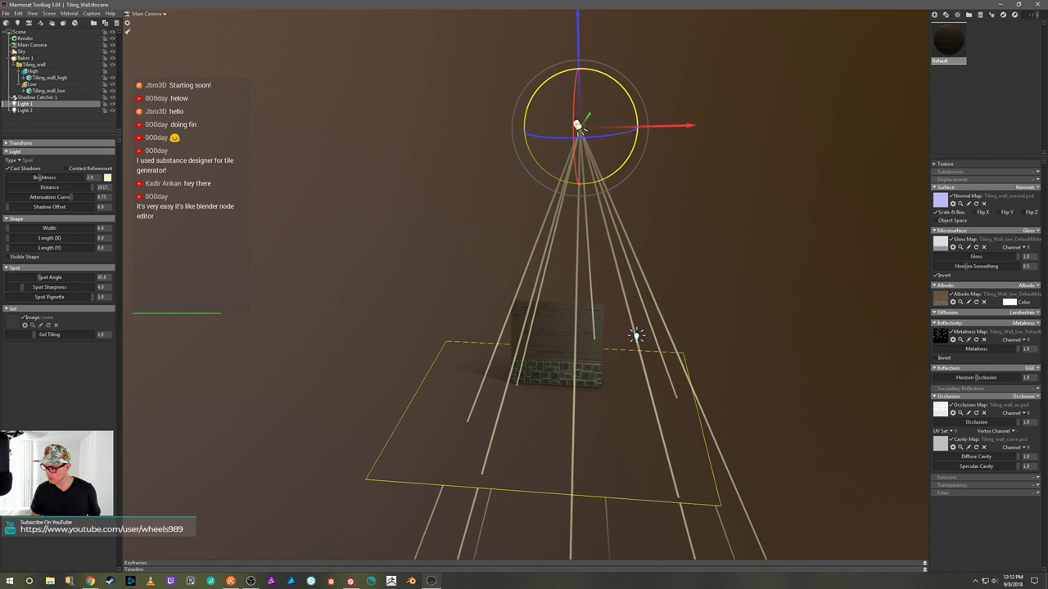
drag(693, 124, 648, 131)
drag(594, 107, 598, 123)
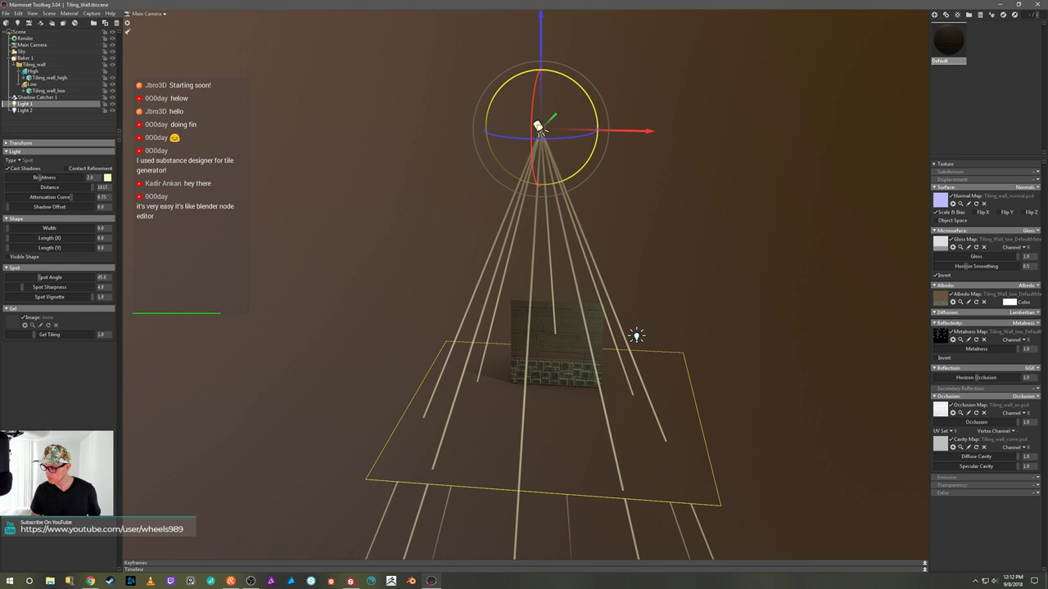
Step: Make the spot light pure white and settle its brightness at 8.99
click(107, 178)
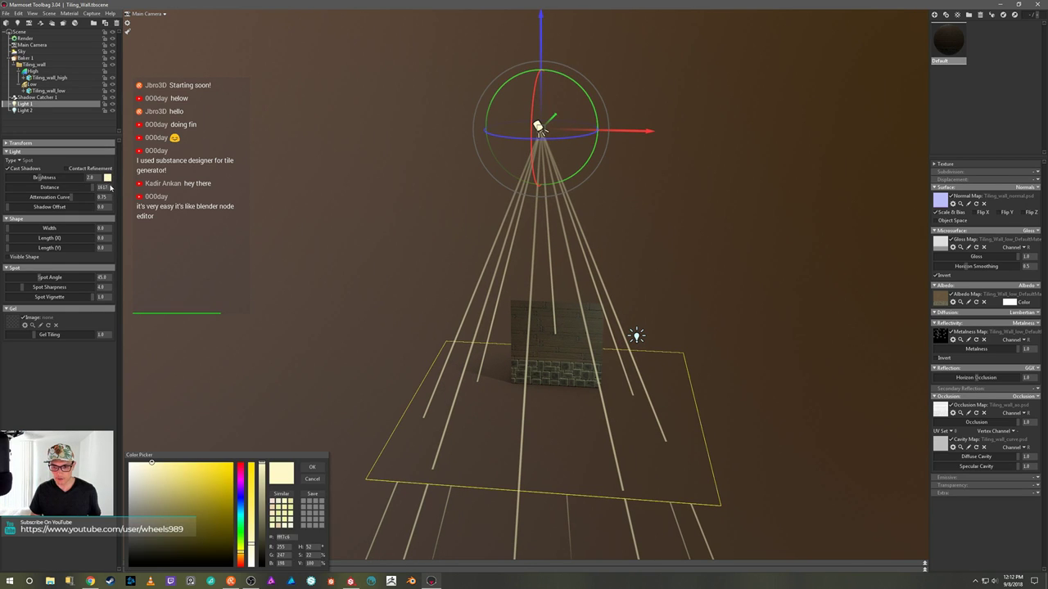
drag(151, 465, 128, 463)
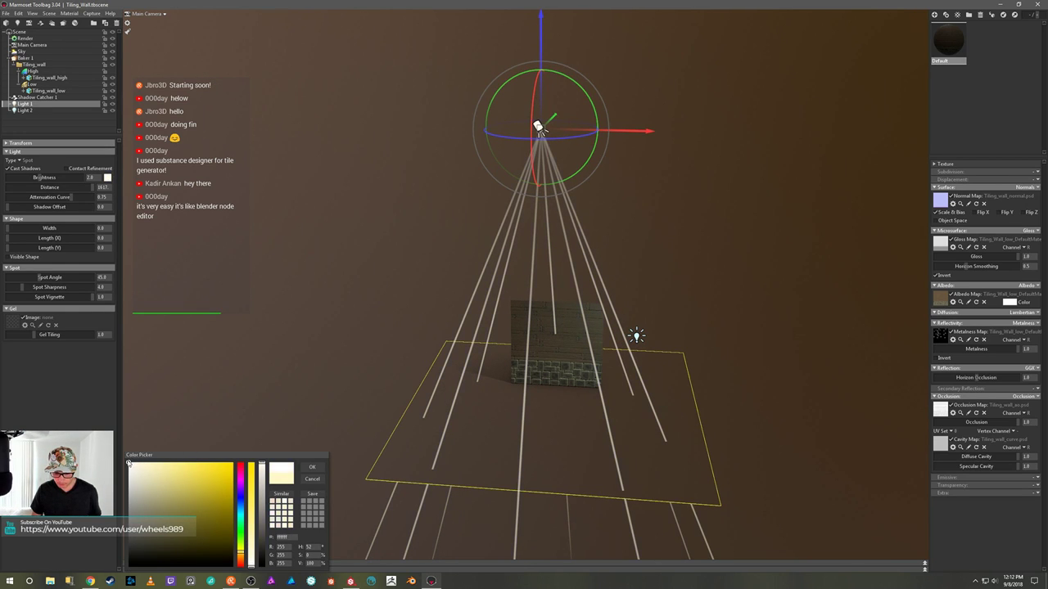
drag(47, 177, 61, 178)
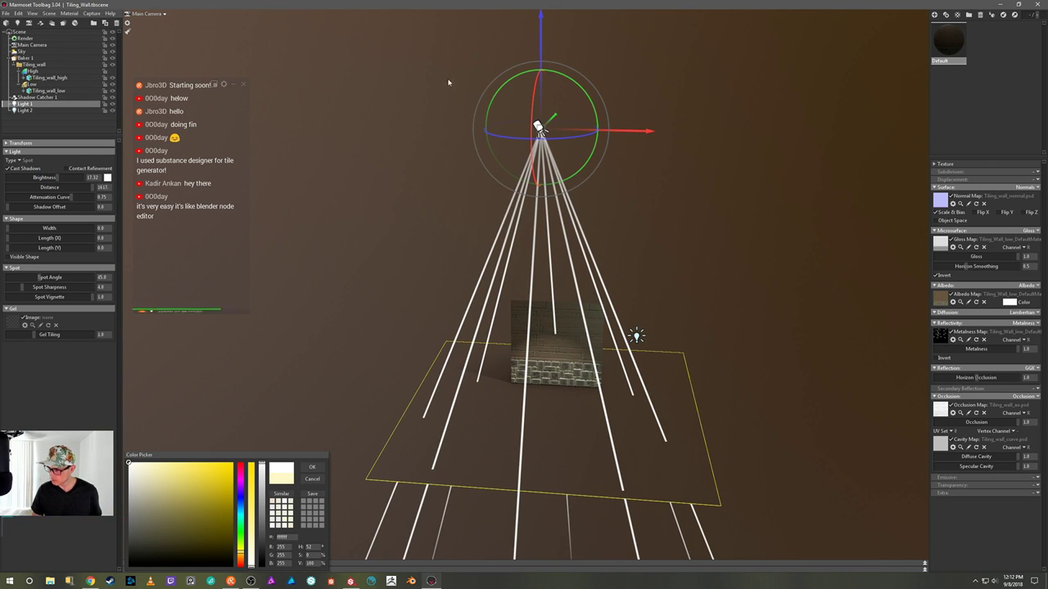
scroll(562, 63, down, 3)
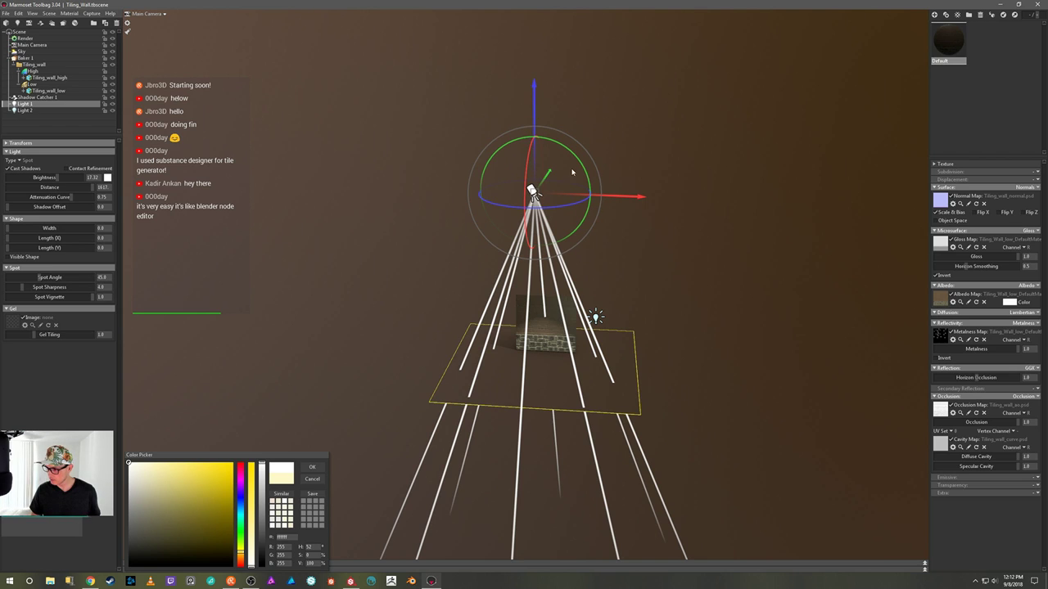
drag(550, 172, 556, 161)
click(437, 245)
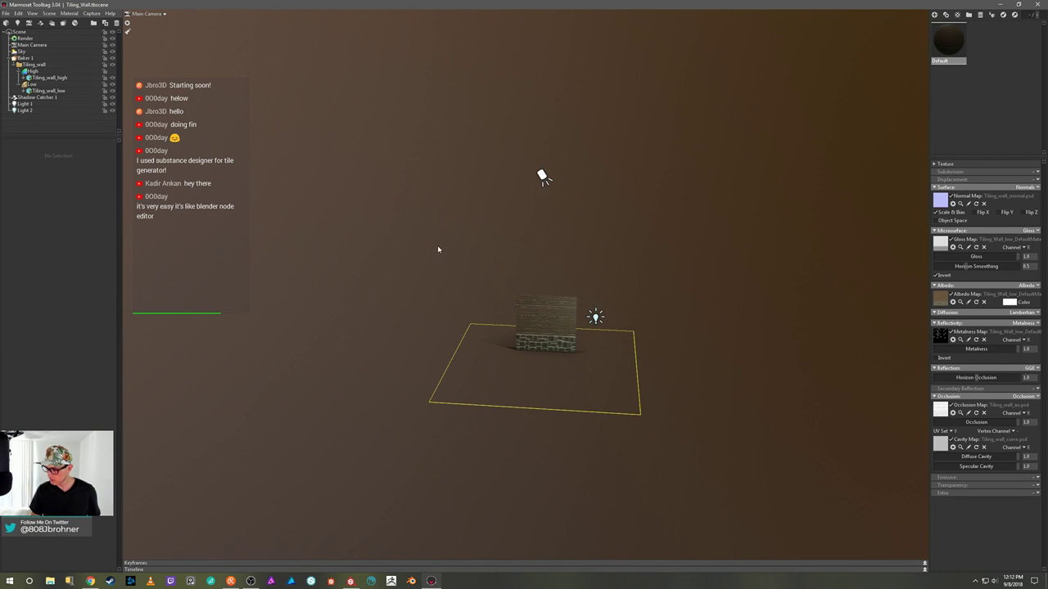
scroll(434, 258, up, 5)
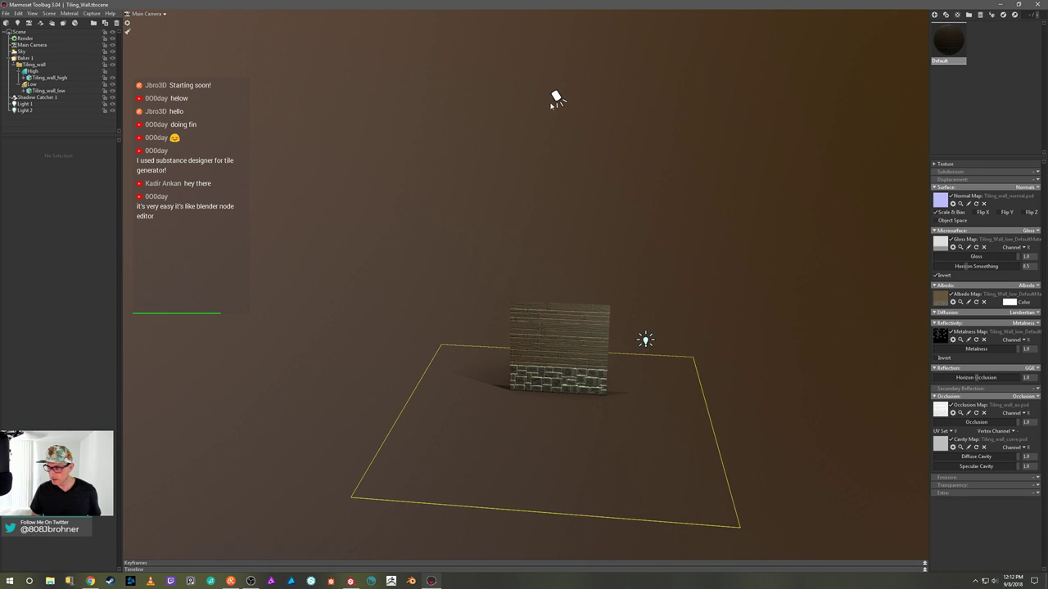
click(557, 96)
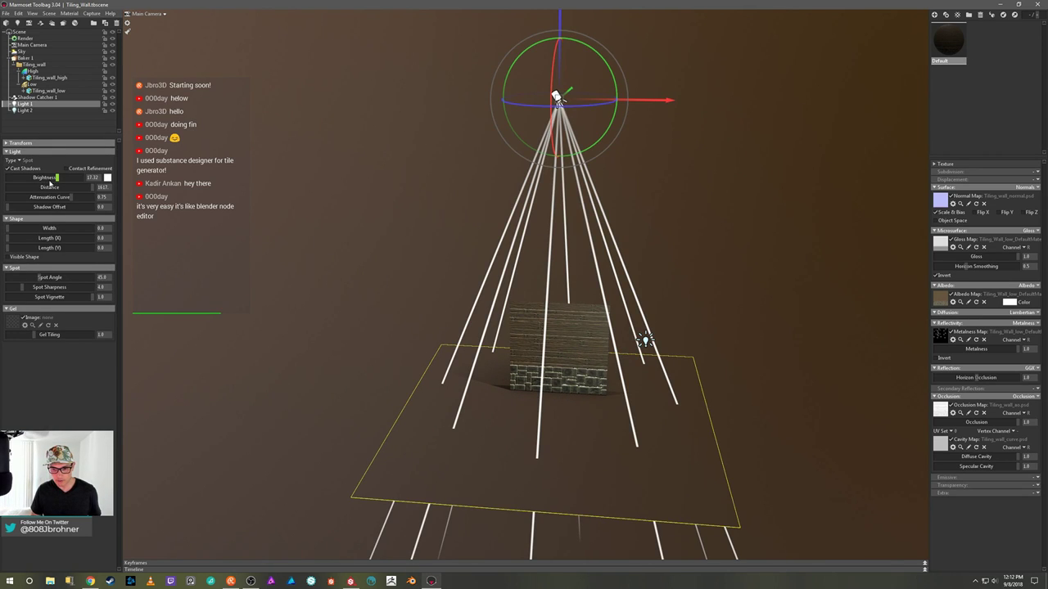
mouse_move(50, 177)
mouse_down()
mouse_move(40, 177)
mouse_move(52, 177)
mouse_up()
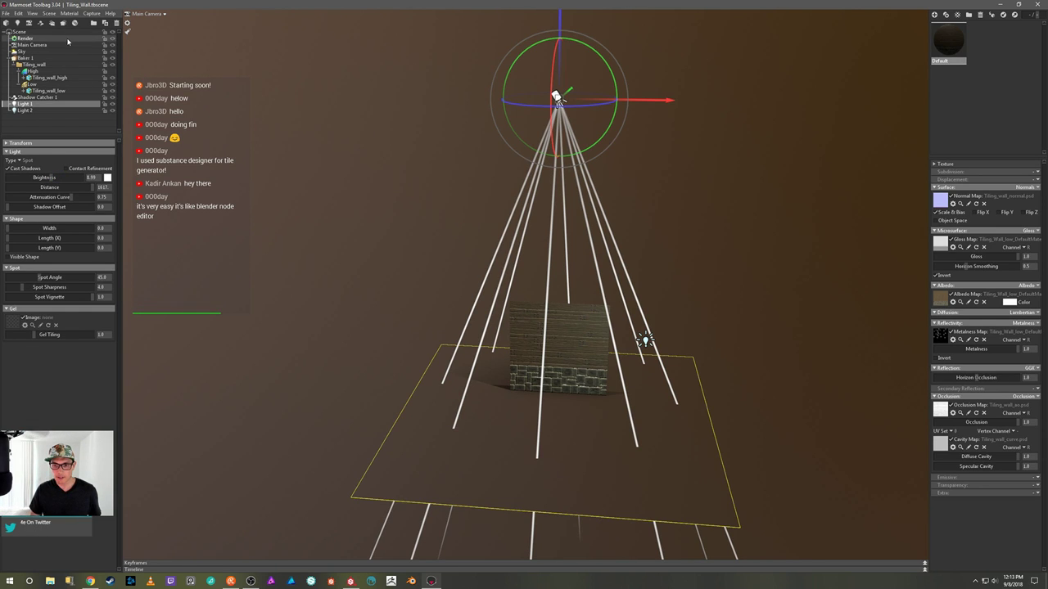
Step: Duplicate the side omni light to the wall's left and make the copy pale orange
click(349, 75)
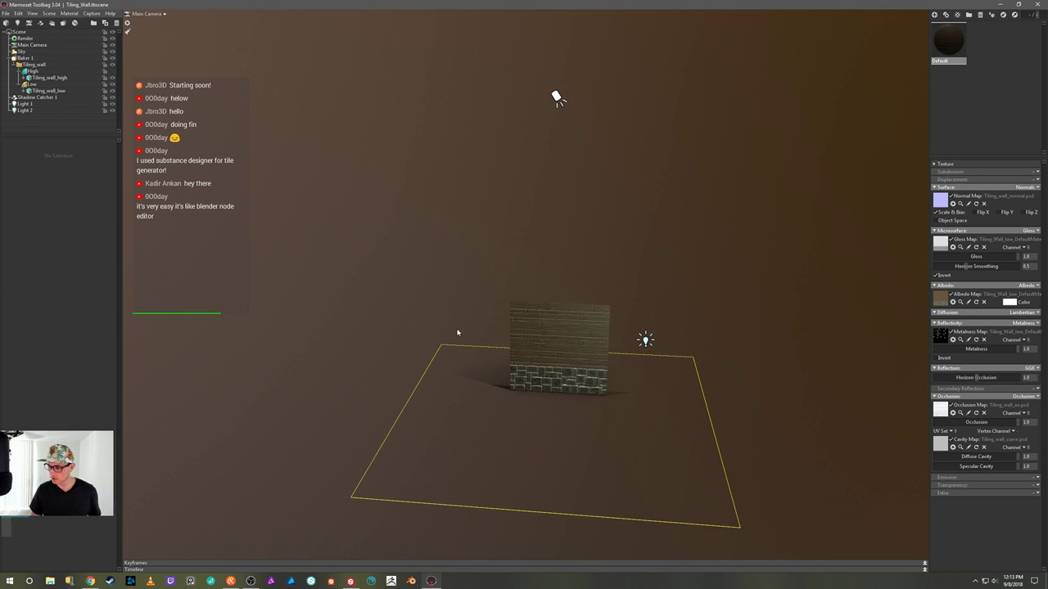
click(653, 337)
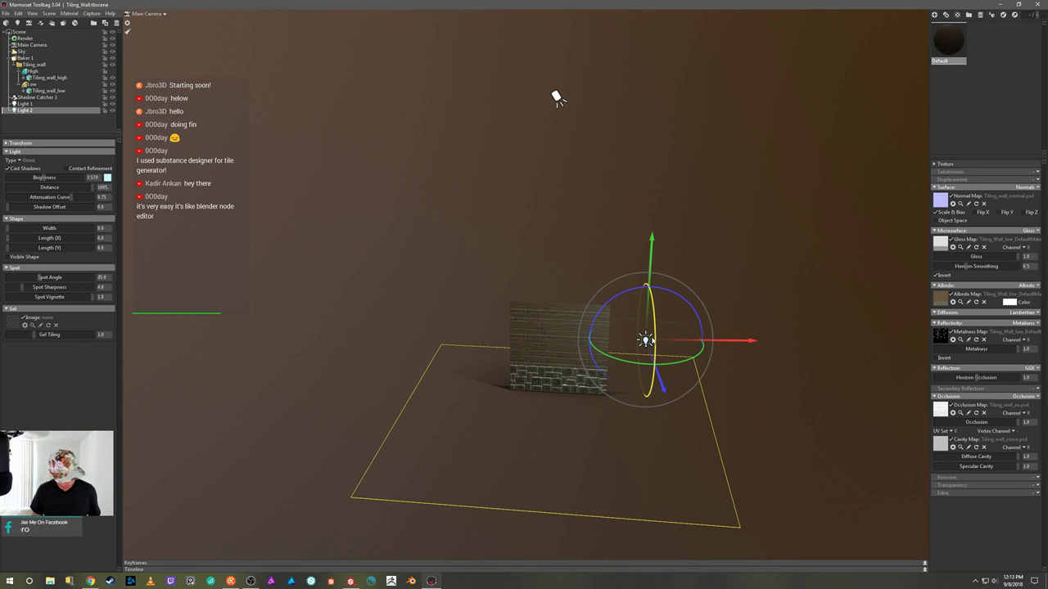
middle_drag(646, 339, 650, 341)
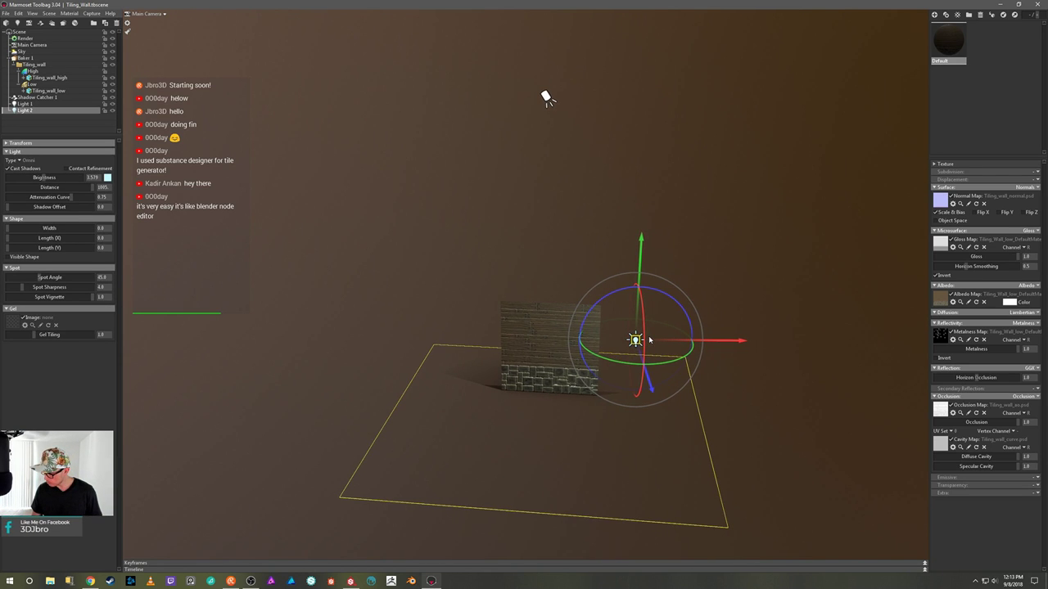
key(ctrl+d)
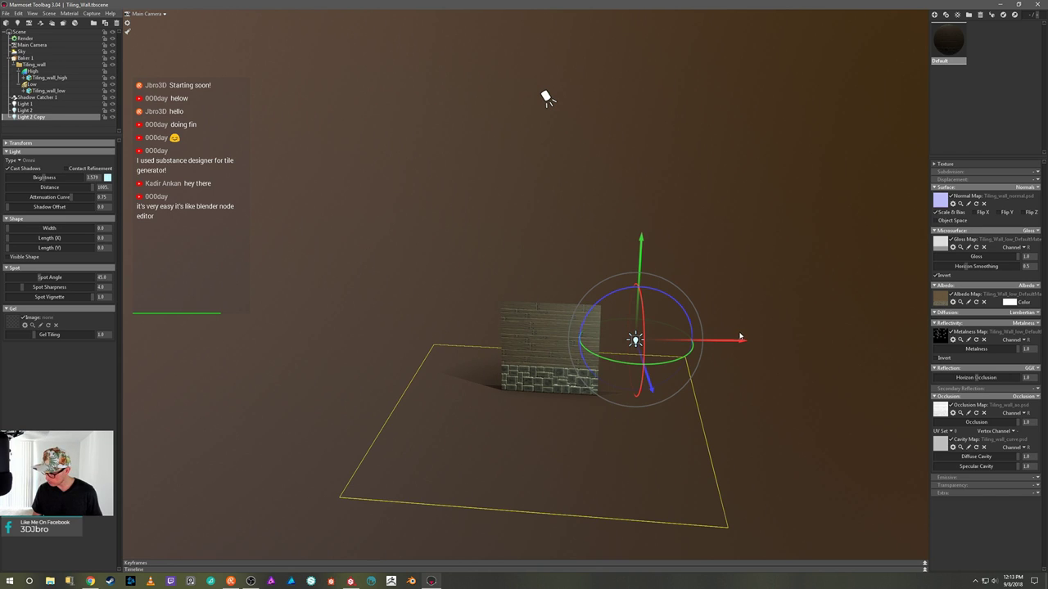
drag(742, 343, 571, 354)
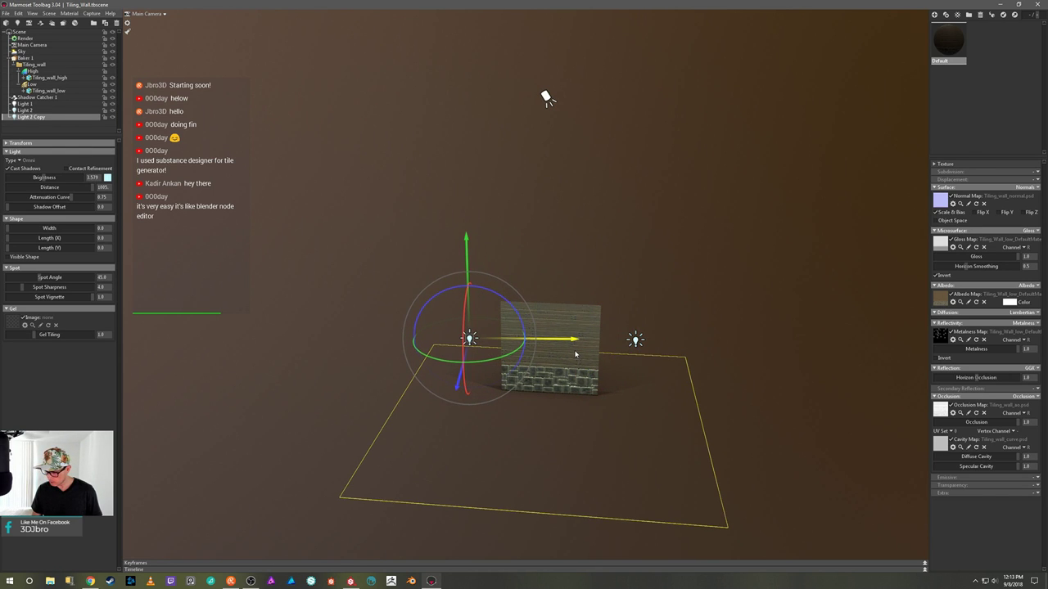
click(106, 177)
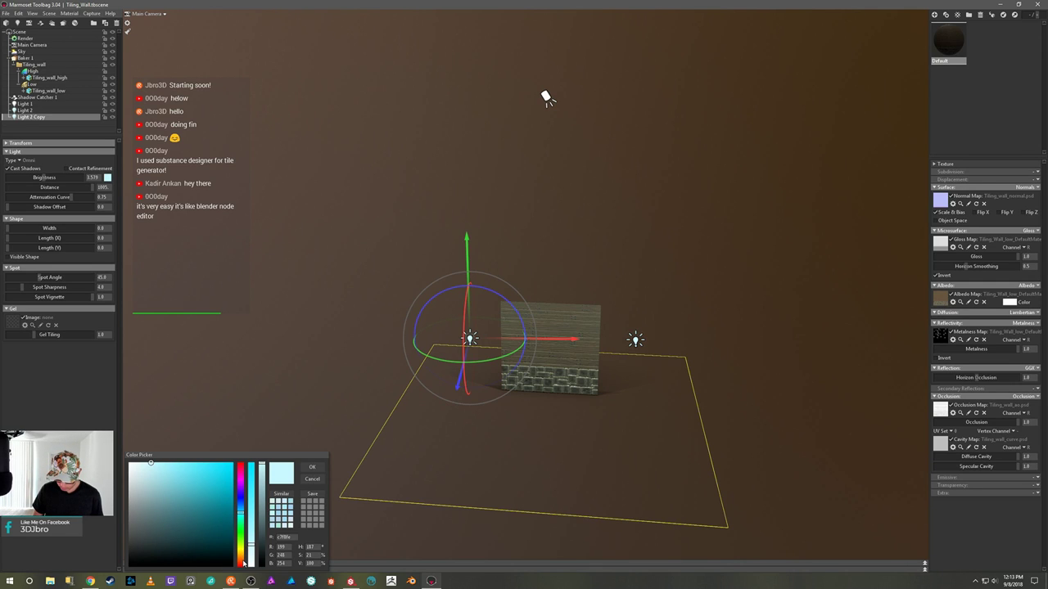
click(242, 559)
mouse_move(175, 475)
mouse_down()
mouse_move(193, 464)
mouse_move(159, 465)
mouse_up()
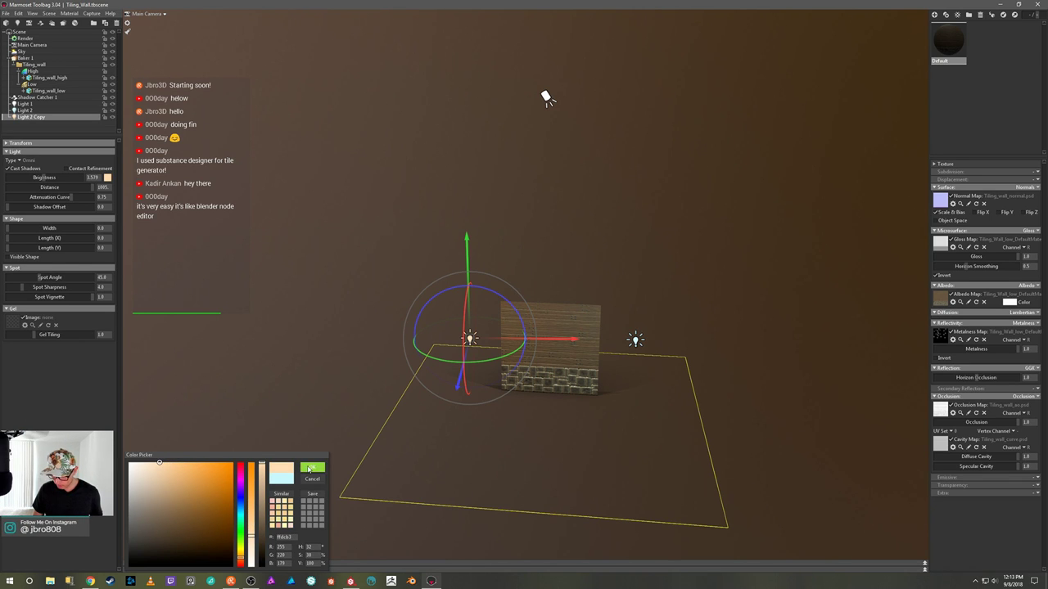
click(312, 467)
Step: Tint the spot light Light 1 a very pale green
click(547, 99)
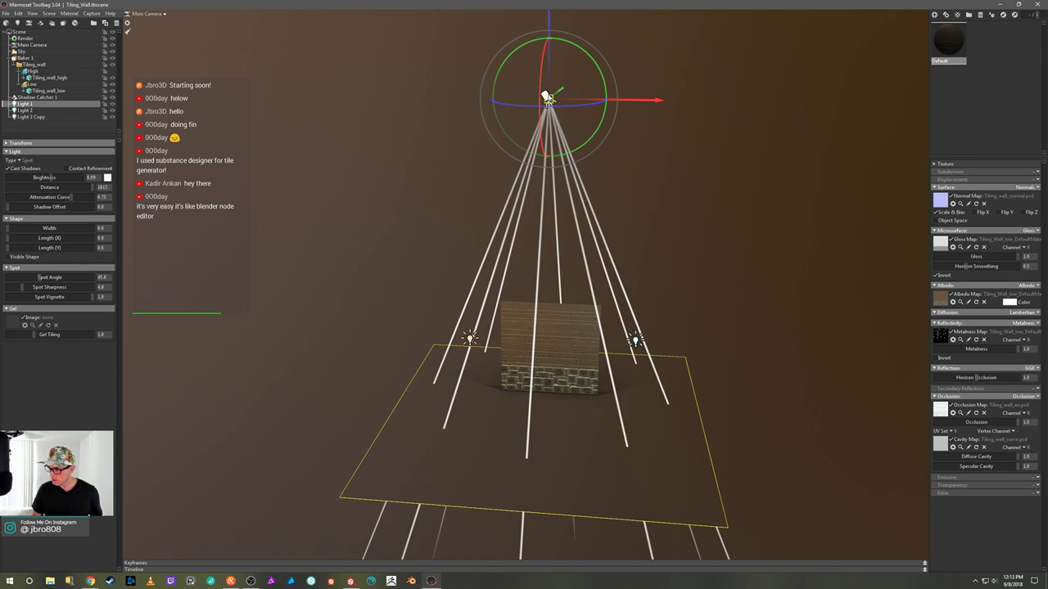
click(108, 178)
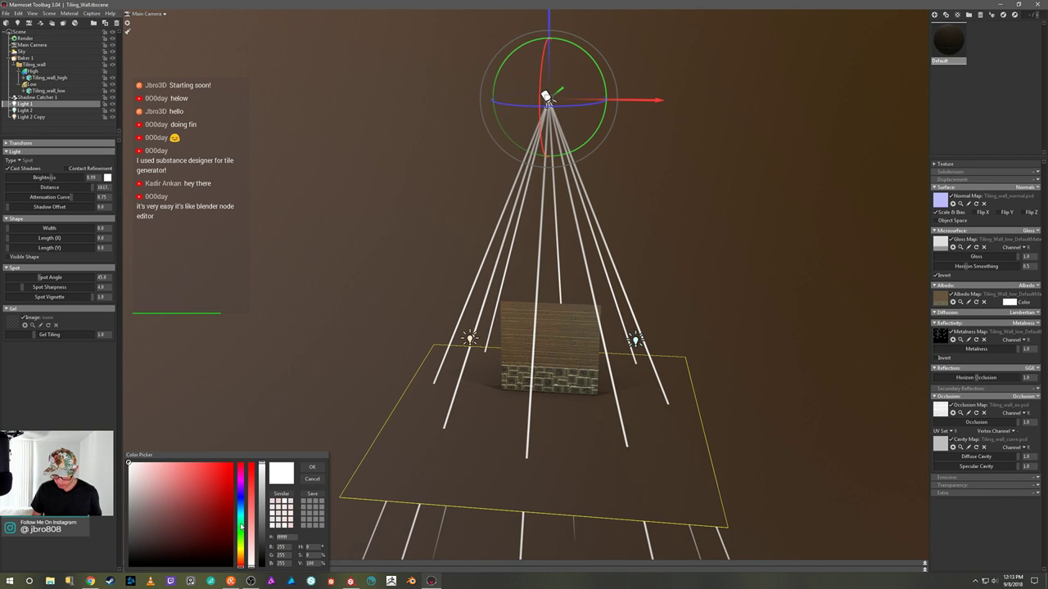
click(241, 526)
click(141, 465)
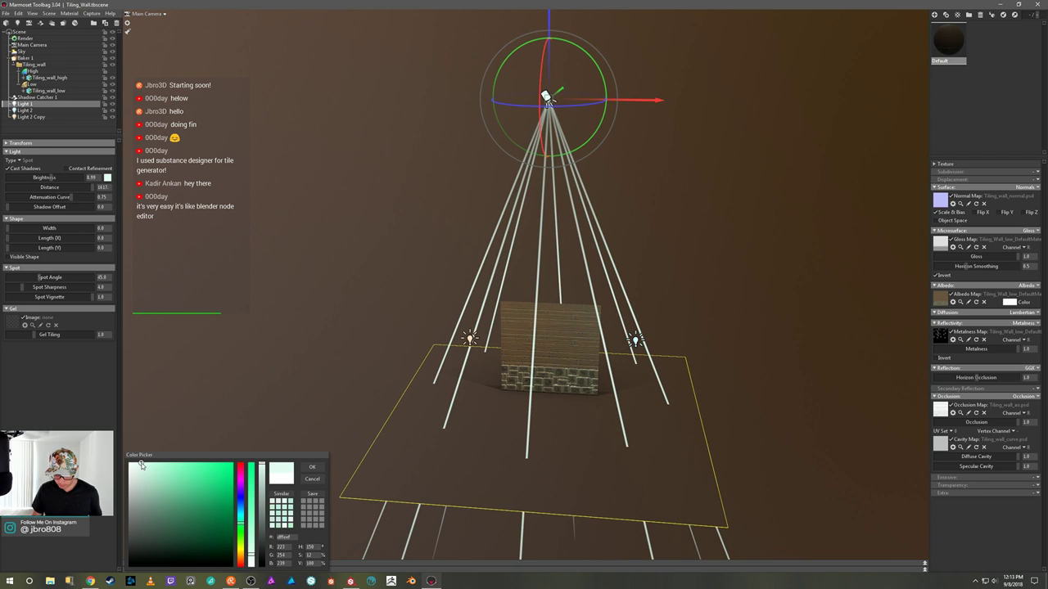
click(311, 468)
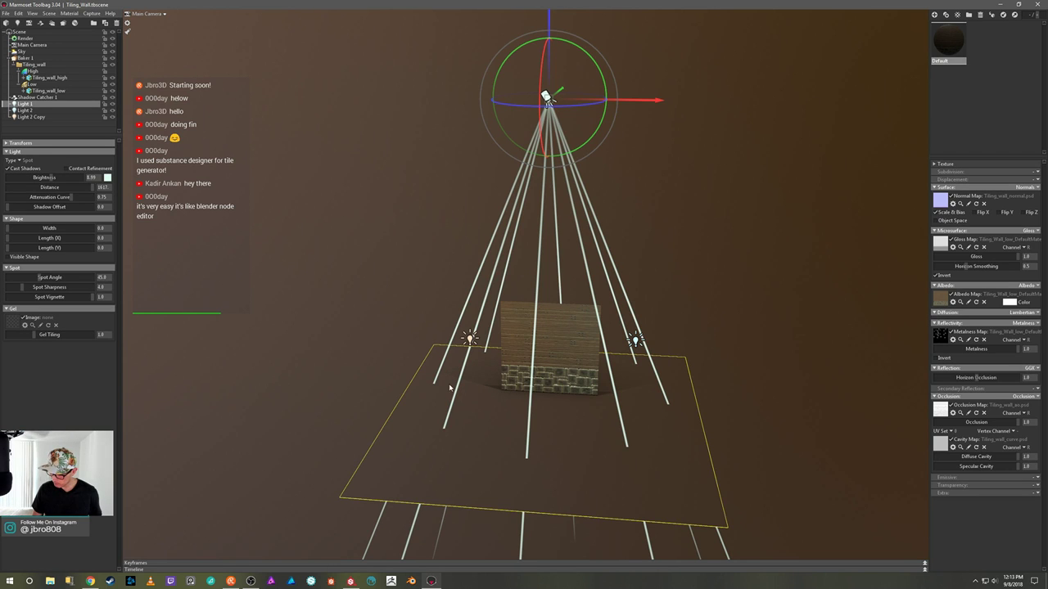
click(411, 270)
Step: Set the Sky backdrop to a flat colour of near-neutral dark gray
scroll(507, 278, up, 5)
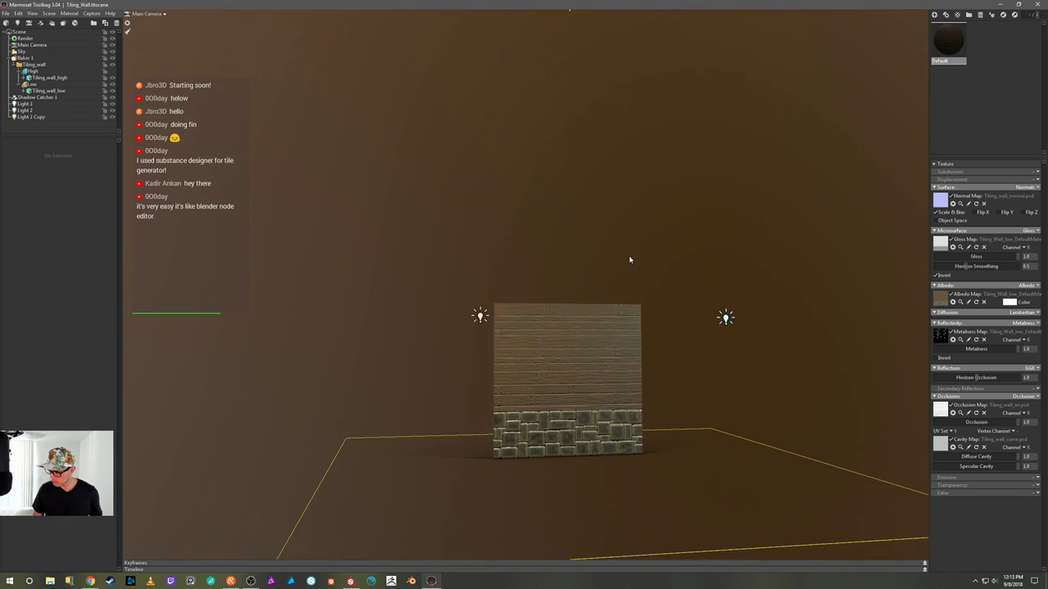
scroll(630, 259, up, 6)
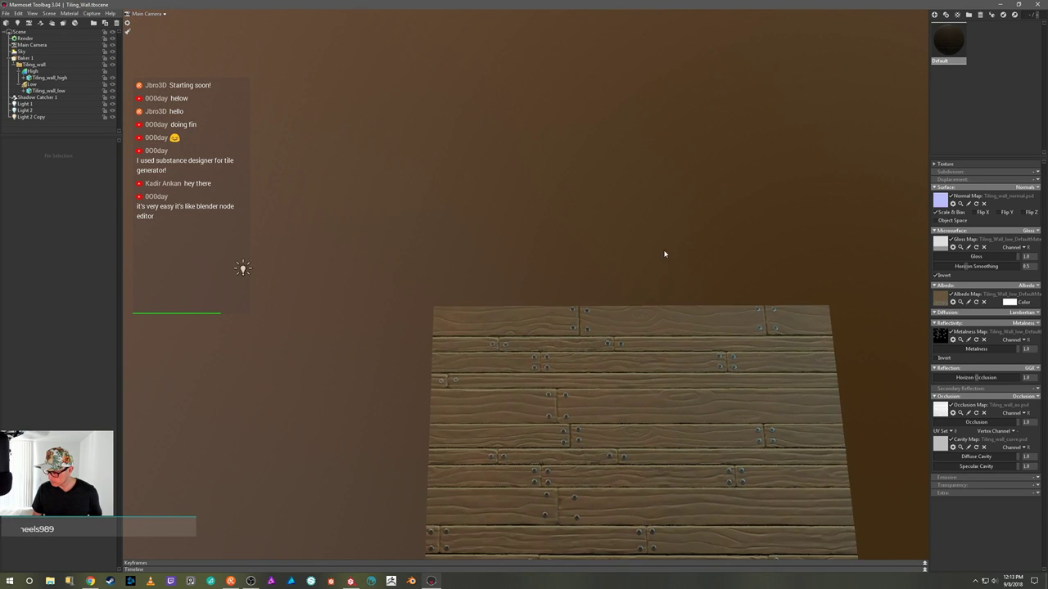
middle_drag(664, 255, 622, 128)
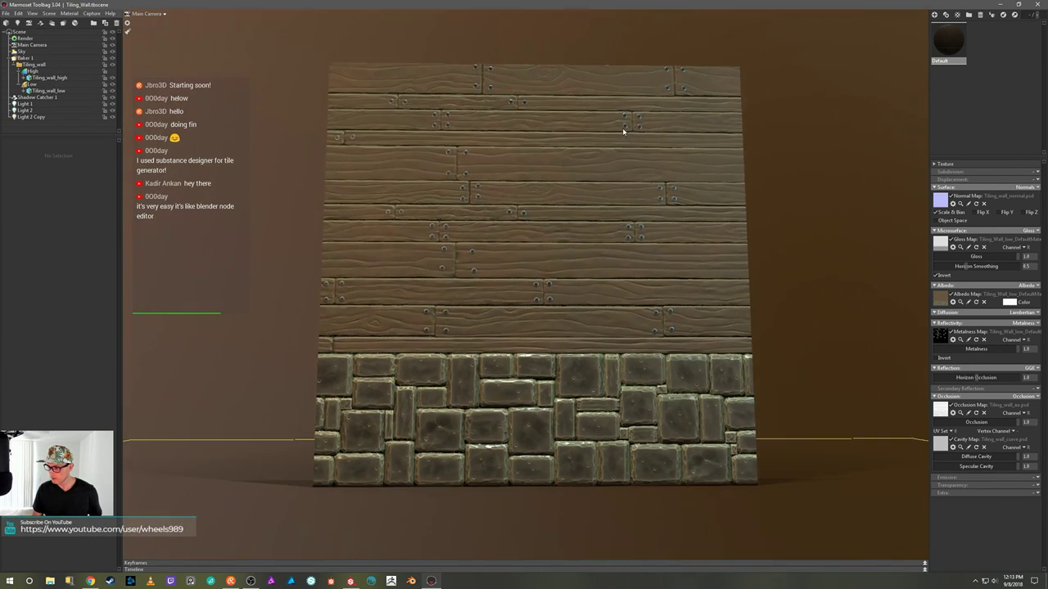
drag(623, 128, 641, 153)
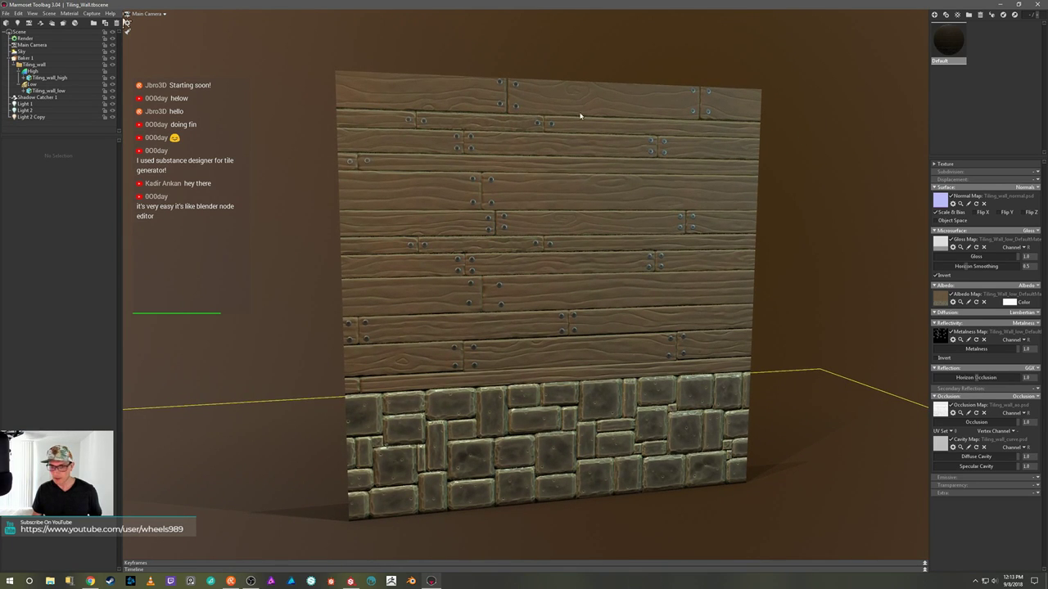
click(35, 40)
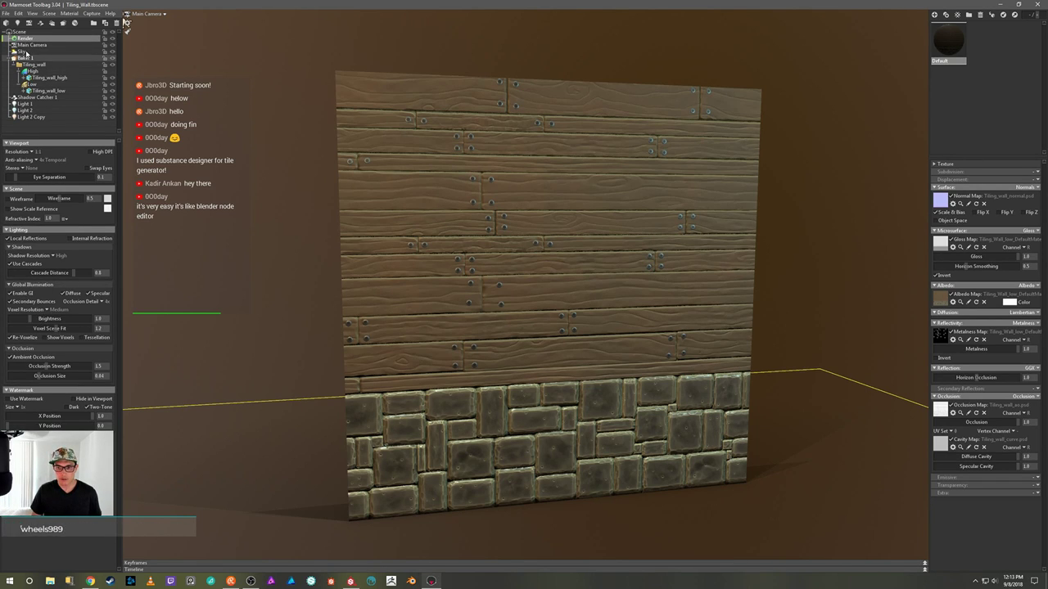
click(27, 52)
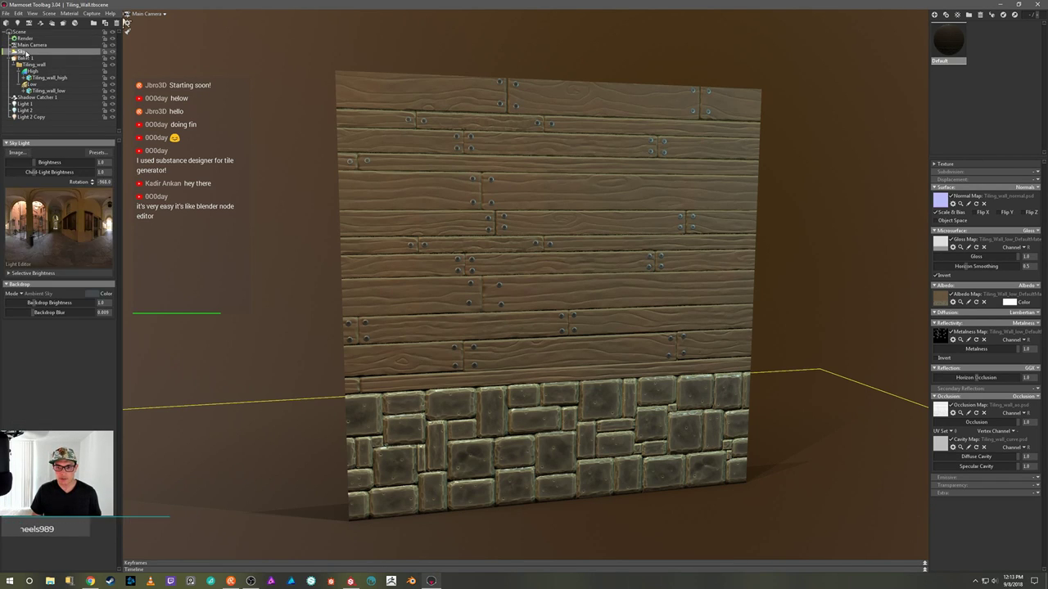
click(22, 294)
click(36, 294)
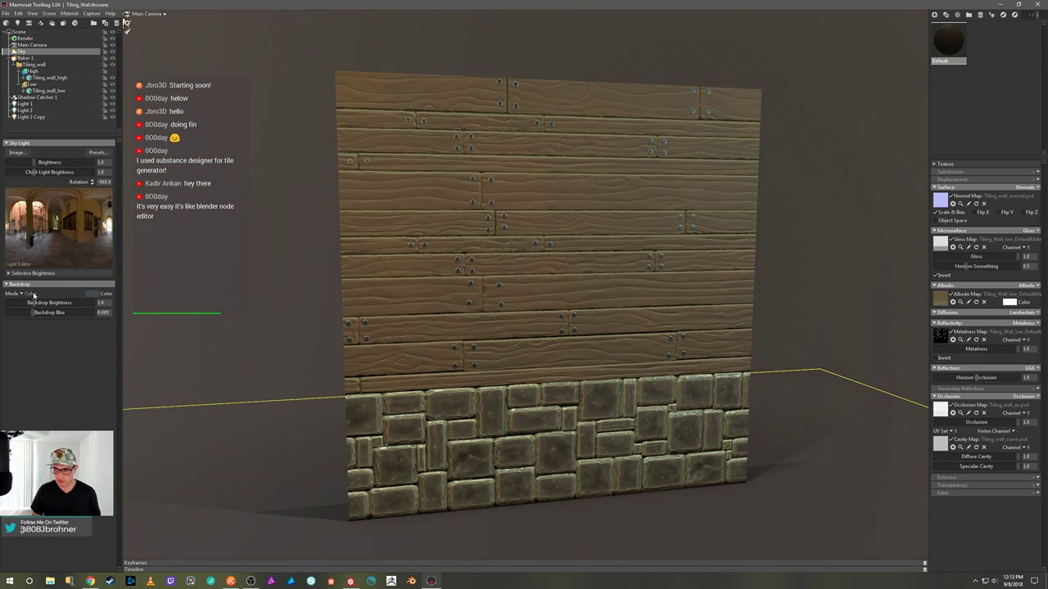
click(89, 294)
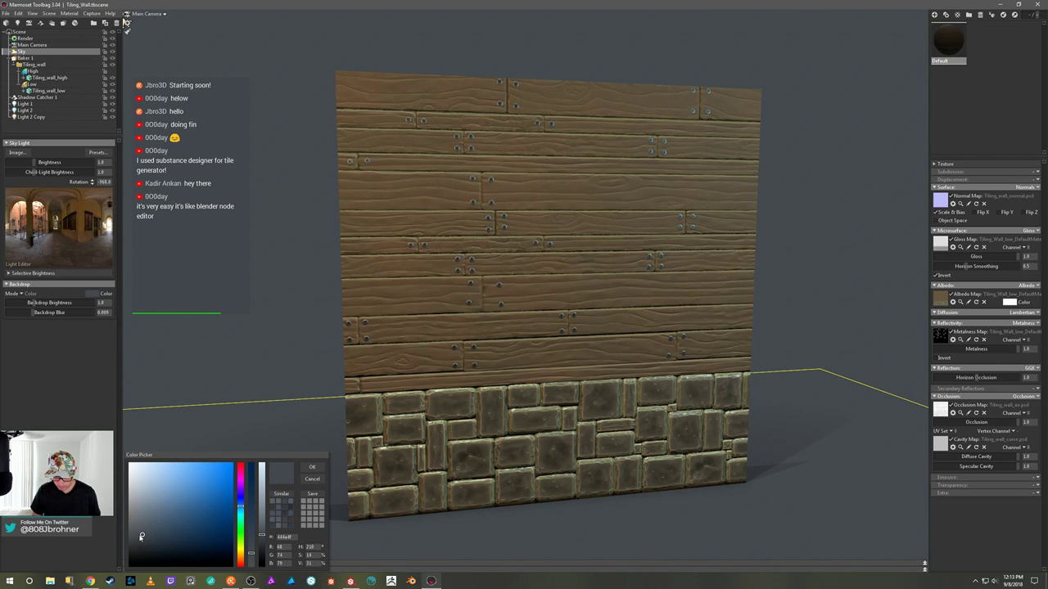
mouse_move(141, 537)
mouse_down()
mouse_move(130, 535)
mouse_move(129, 548)
mouse_up()
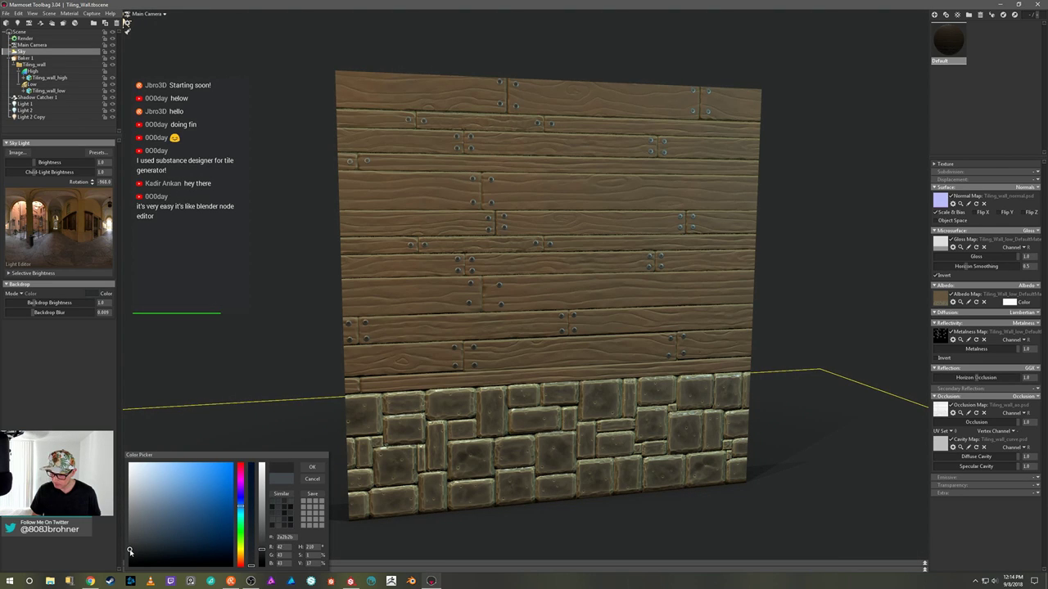
click(312, 468)
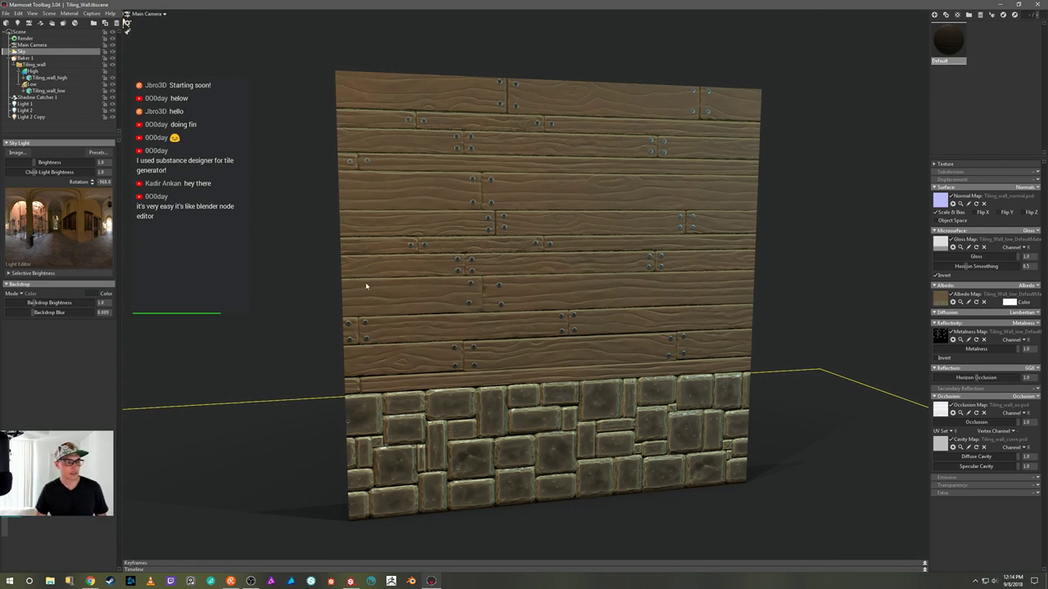
click(832, 145)
Step: Capture the wall view as screenshot002.png and open it in Photos
middle_drag(832, 136, 857, 153)
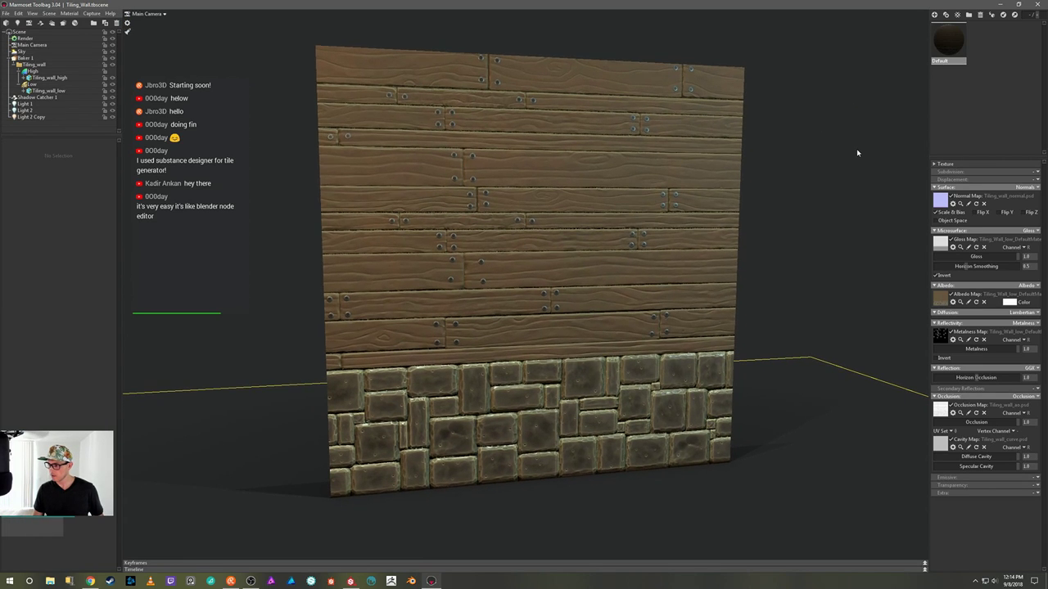
mouse_move(857, 150)
mouse_down()
mouse_move(844, 155)
mouse_move(852, 146)
mouse_move(840, 127)
mouse_move(843, 140)
mouse_up()
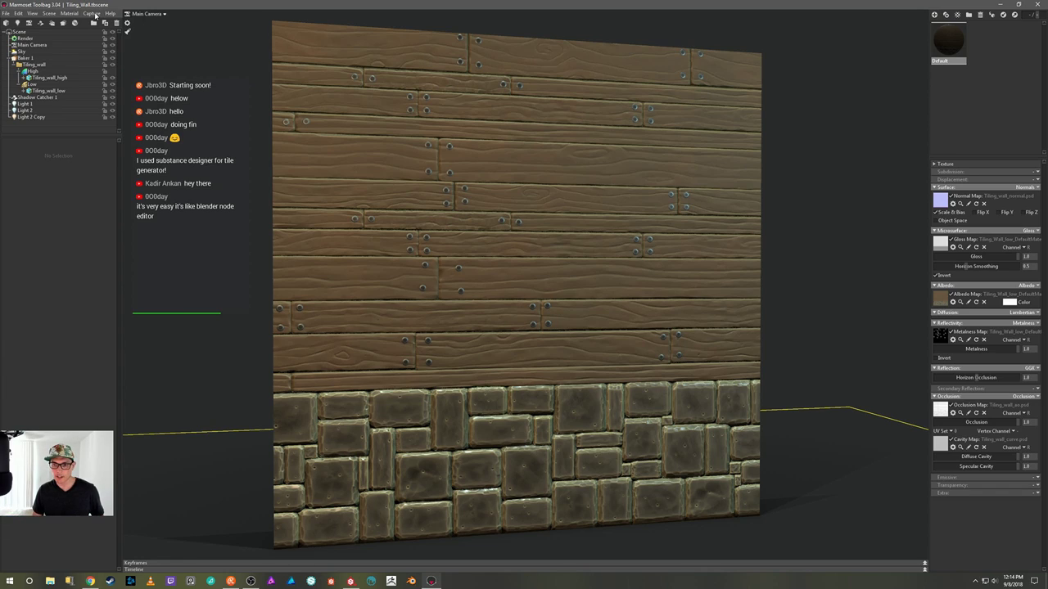
click(96, 14)
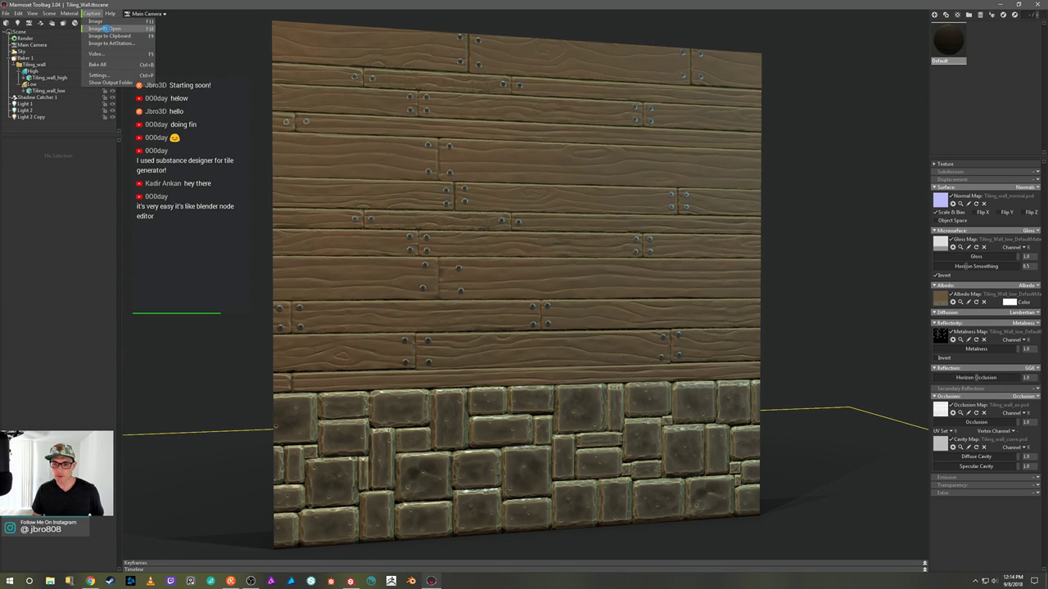
click(105, 28)
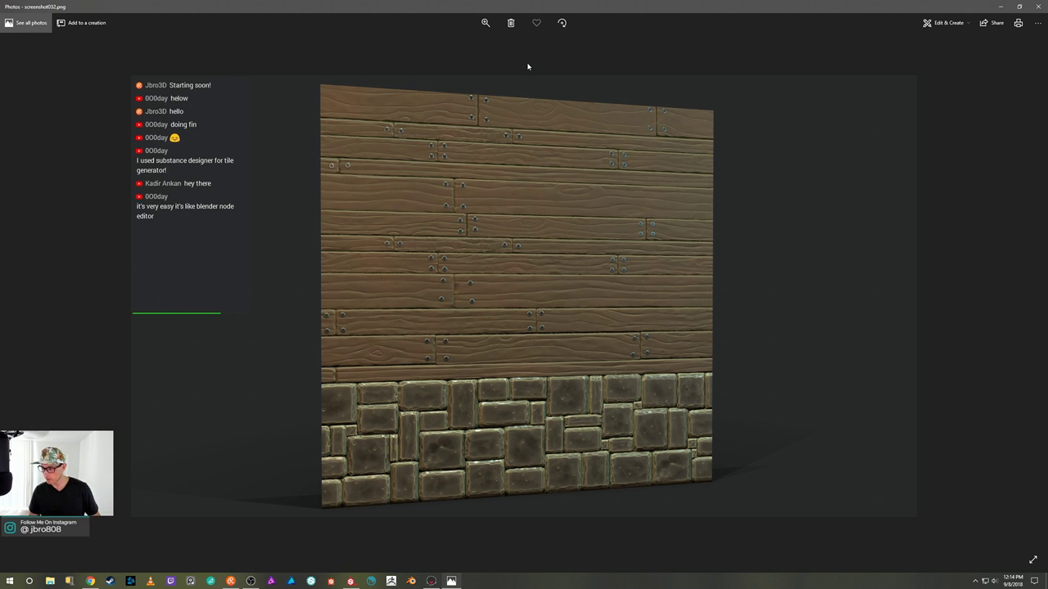
Step: Zoom into screenshot002.png in Photos, then close the viewer
click(485, 23)
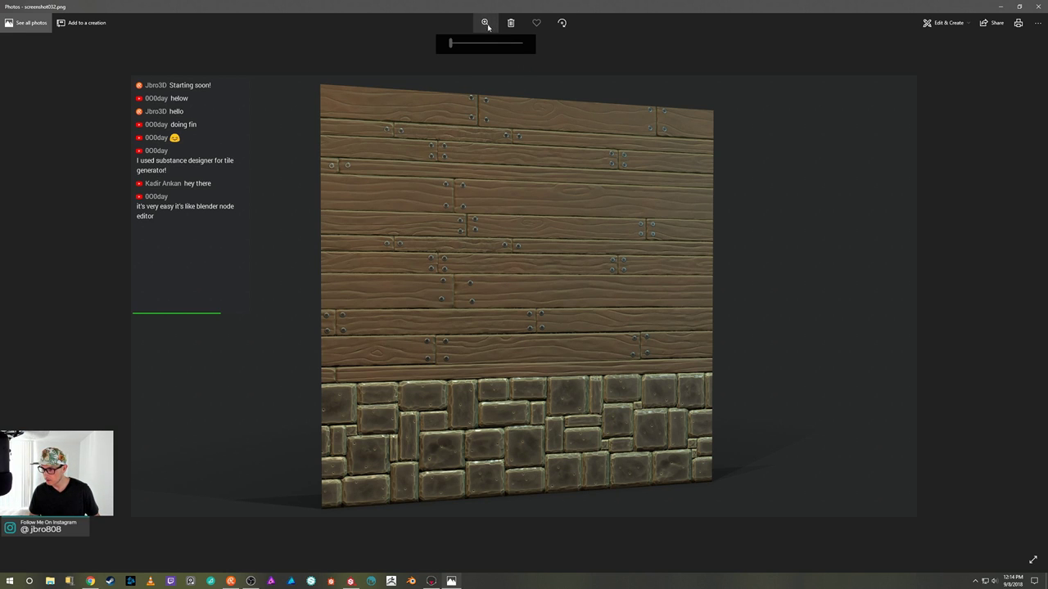
drag(454, 47, 458, 46)
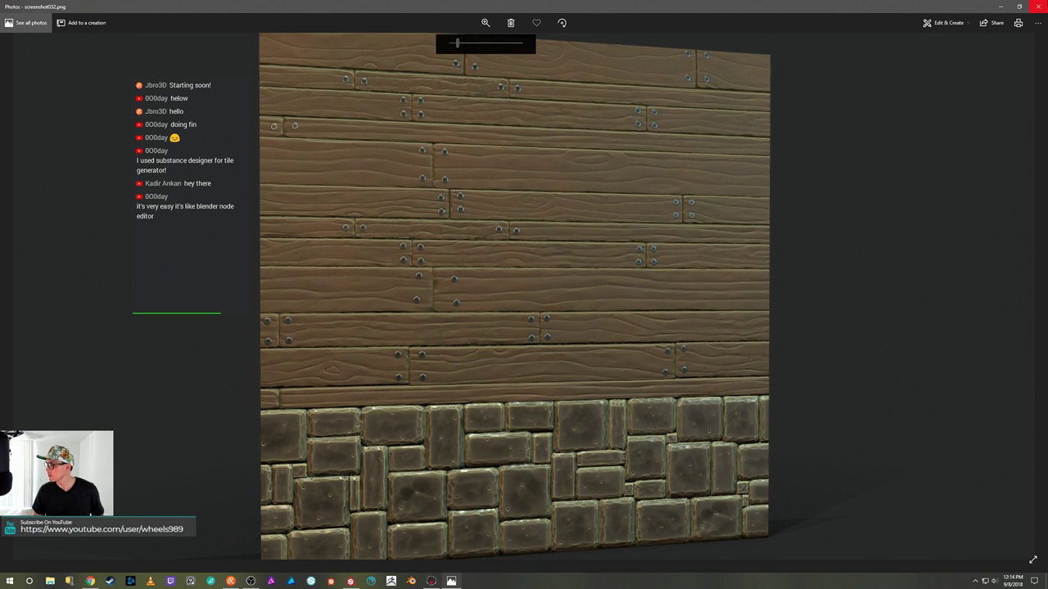
click(1037, 7)
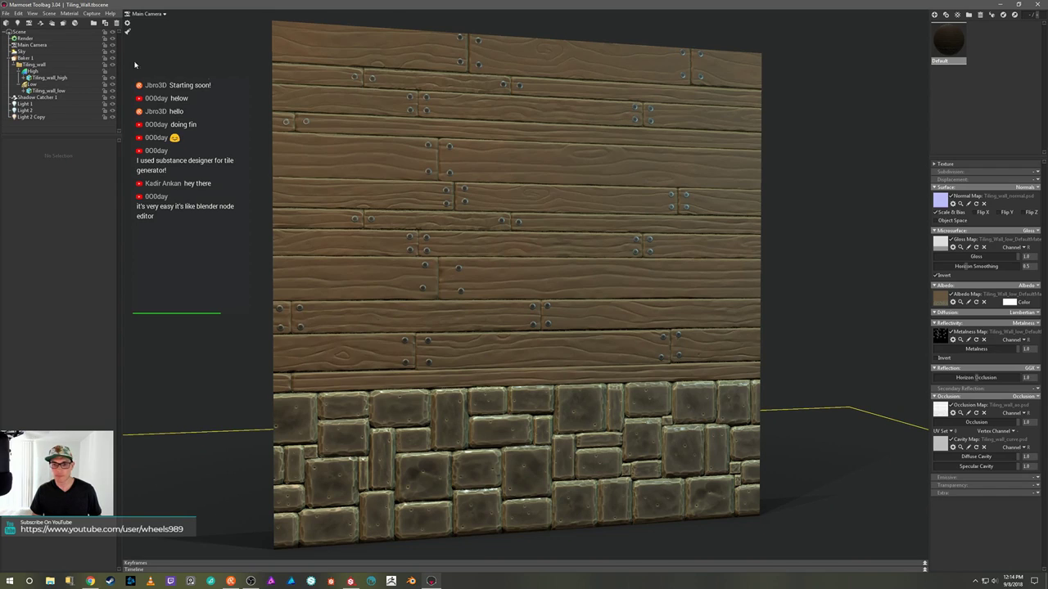
Step: Orbit the camera to view the plank-and-stone wall from near-frontal and other angles
click(6, 13)
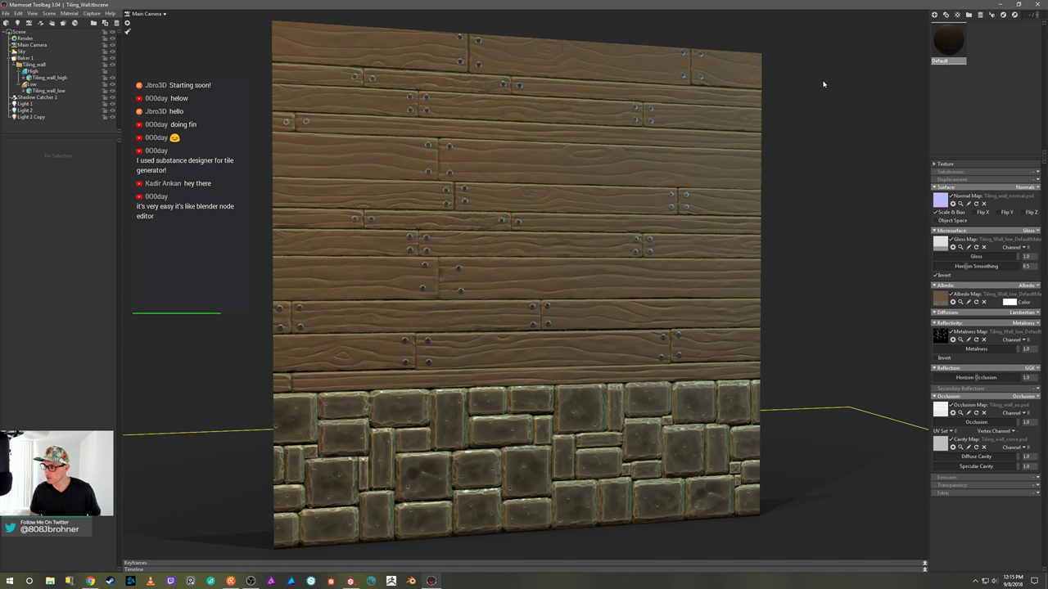
mouse_move(824, 79)
mouse_down()
mouse_move(821, 71)
mouse_move(802, 96)
mouse_move(813, 74)
mouse_move(827, 76)
mouse_up()
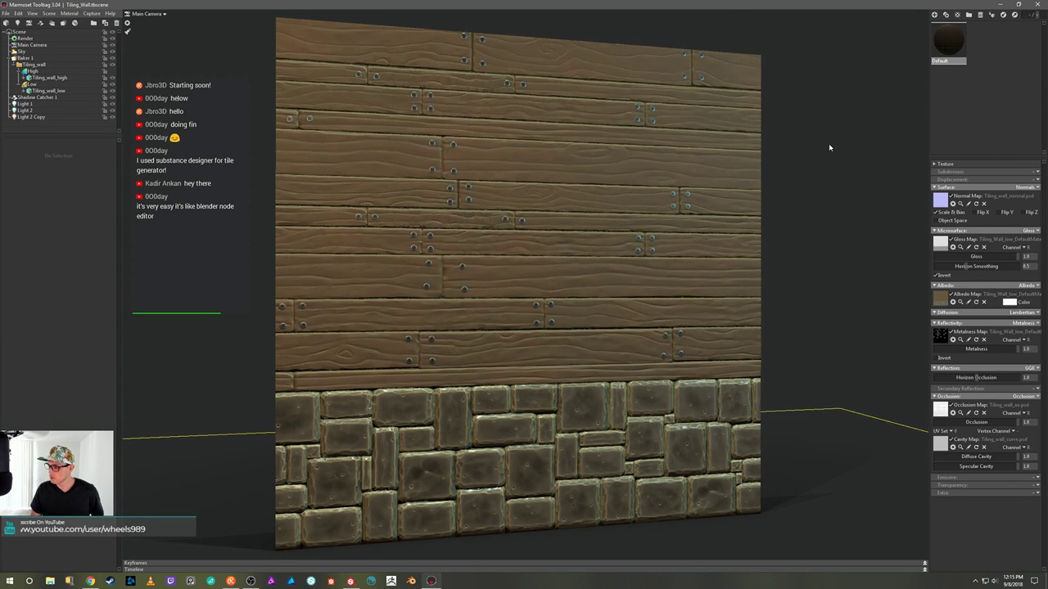
drag(829, 147, 833, 177)
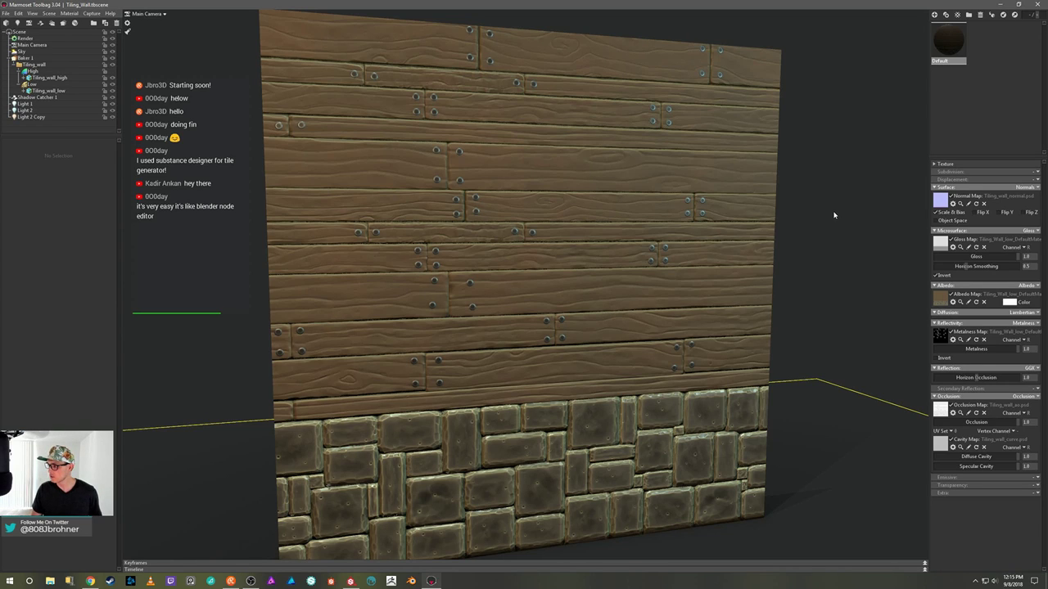
mouse_move(833, 214)
mouse_down()
mouse_move(830, 205)
mouse_move(842, 216)
mouse_up()
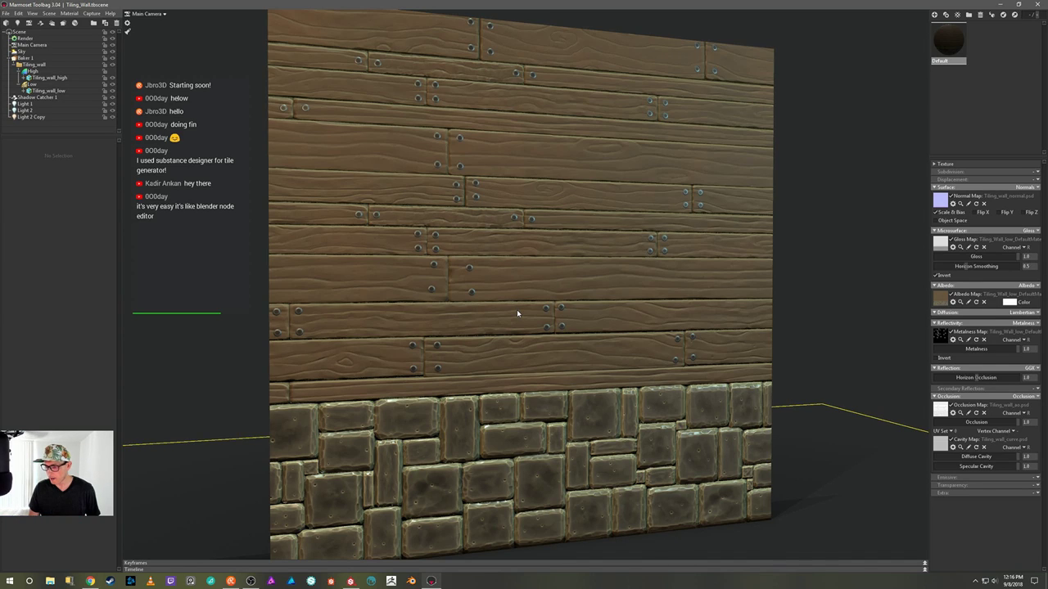
Step: Look over the bolted brown planks and greenish-edged stone blocks in the viewport
mouse_move(229, 235)
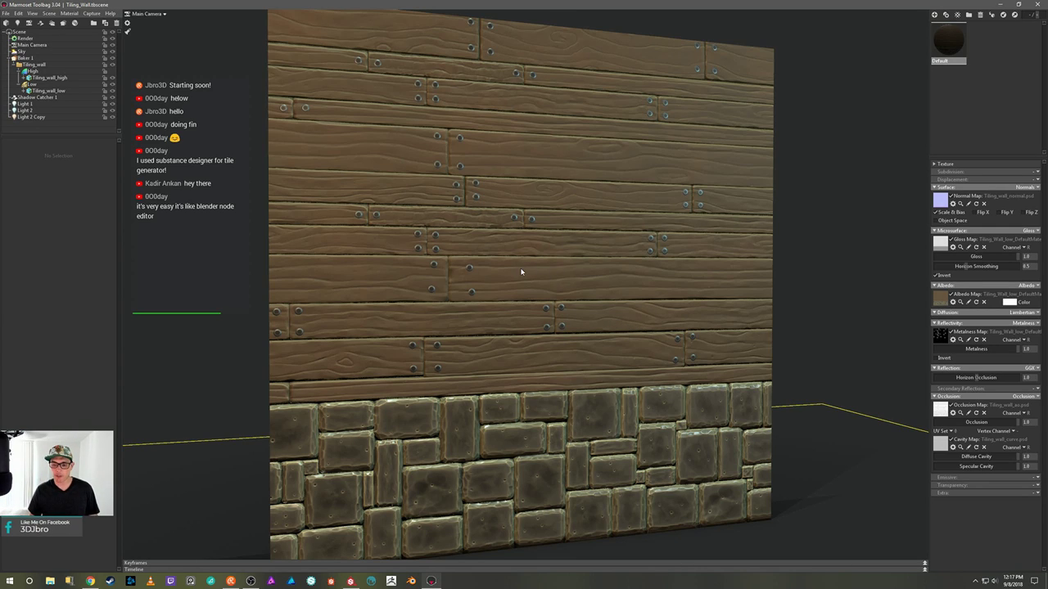
Step: Send 'Have a great day' as a reply in the stream chat
click(184, 303)
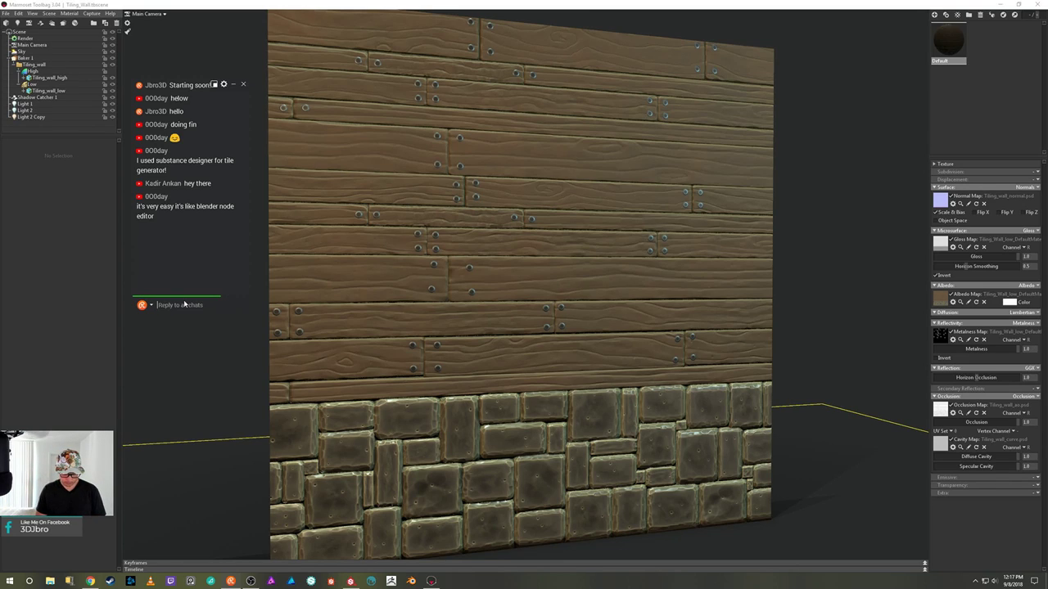
text(Have a gre)
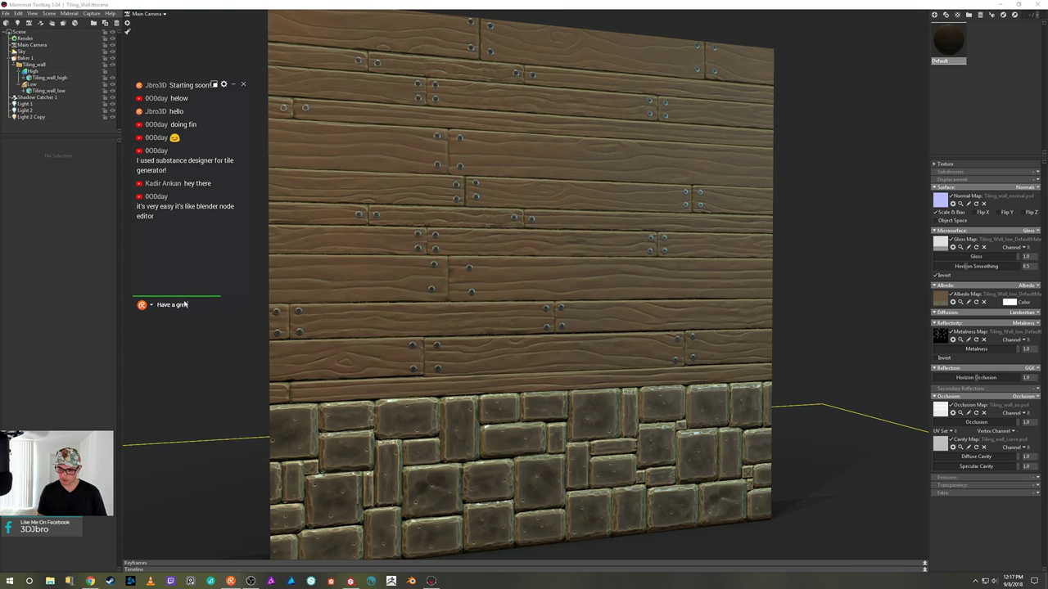
text(at day!)
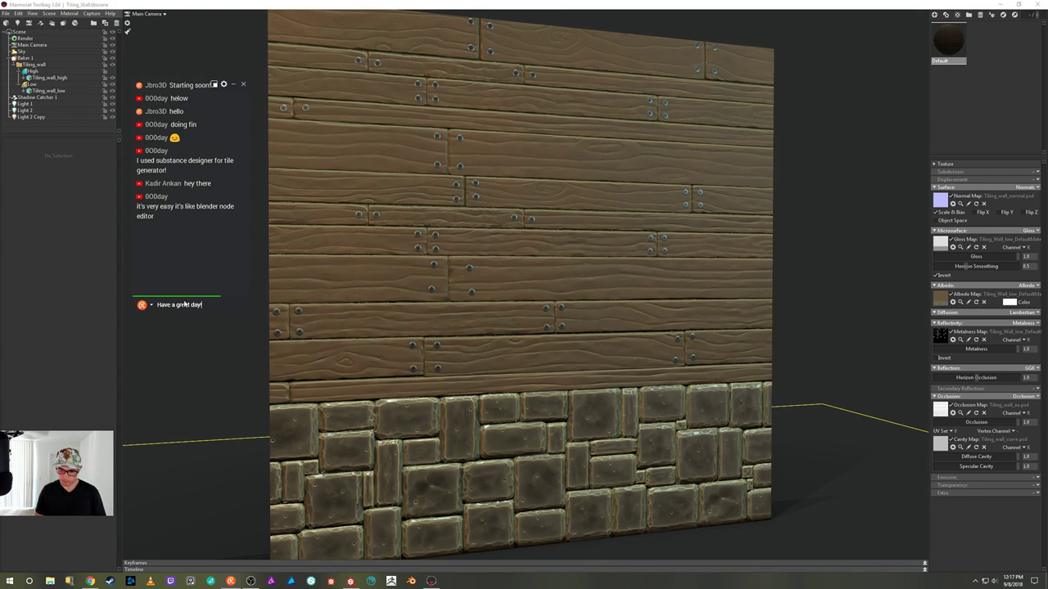
key(Return)
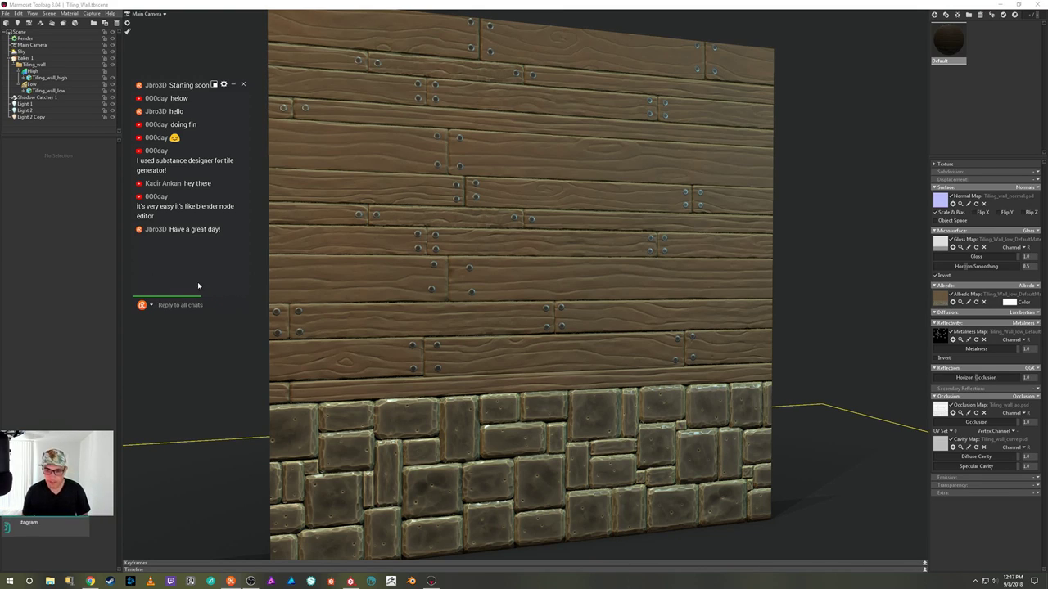